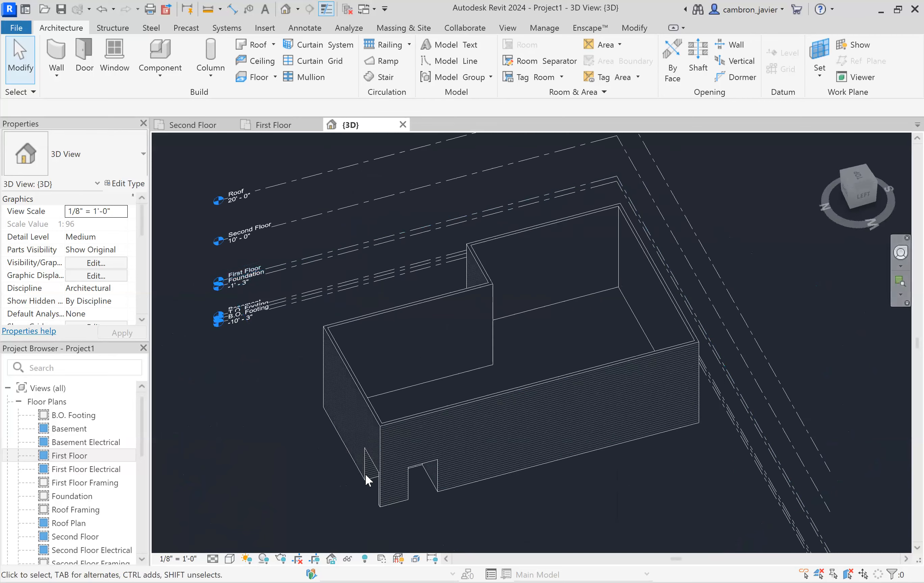
# Open the Second Floor plan view.
pyautogui.keyDown('shift'); pyautogui.moveTo(464, 464); pyautogui.dragTo(510, 444, button='middle'); pyautogui.keyUp('shift')
pyautogui.keyDown('shift'); pyautogui.moveTo(456, 511); pyautogui.dragTo(362, 381, button='middle'); pyautogui.keyUp('shift')
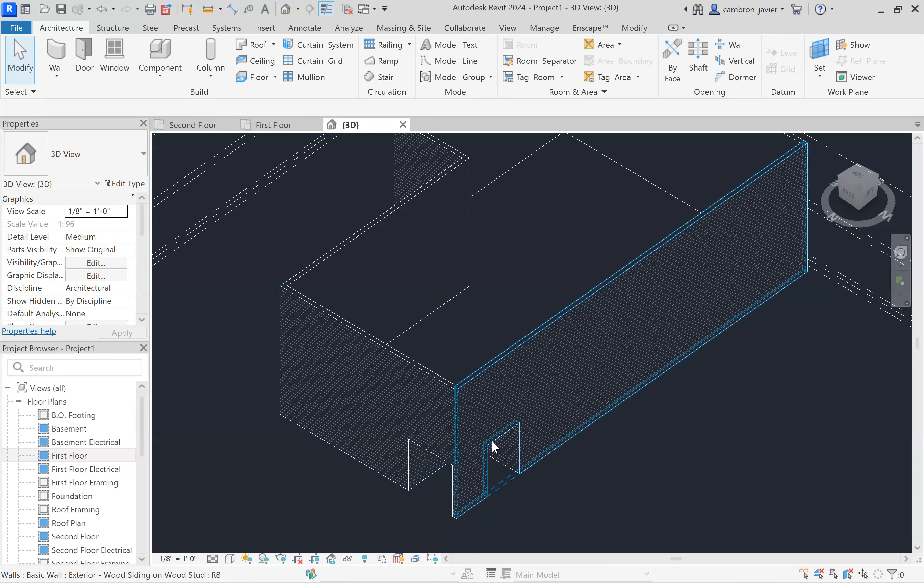
pyautogui.keyDown('shift'); pyautogui.moveTo(520, 417); pyautogui.dragTo(402, 302, button='middle'); pyautogui.keyUp('shift')
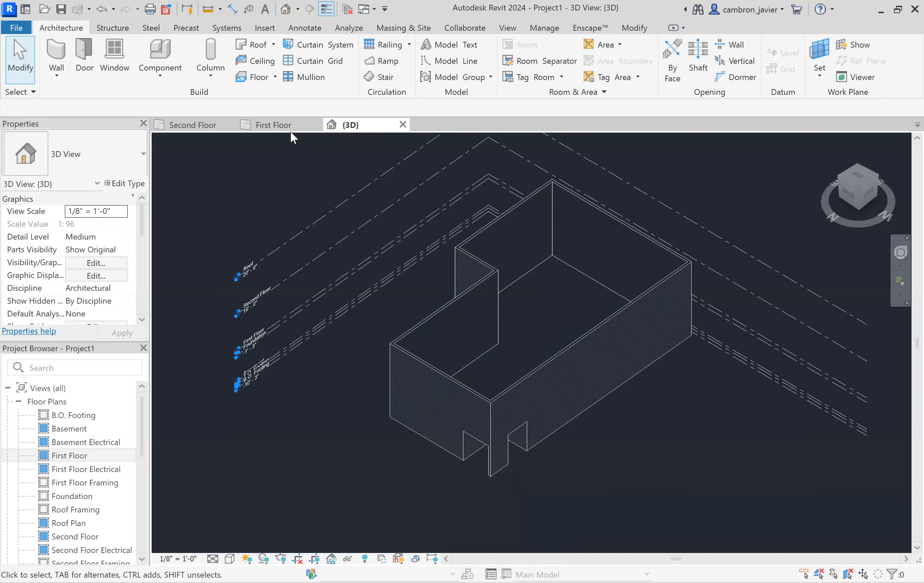
pyautogui.click(259, 128)
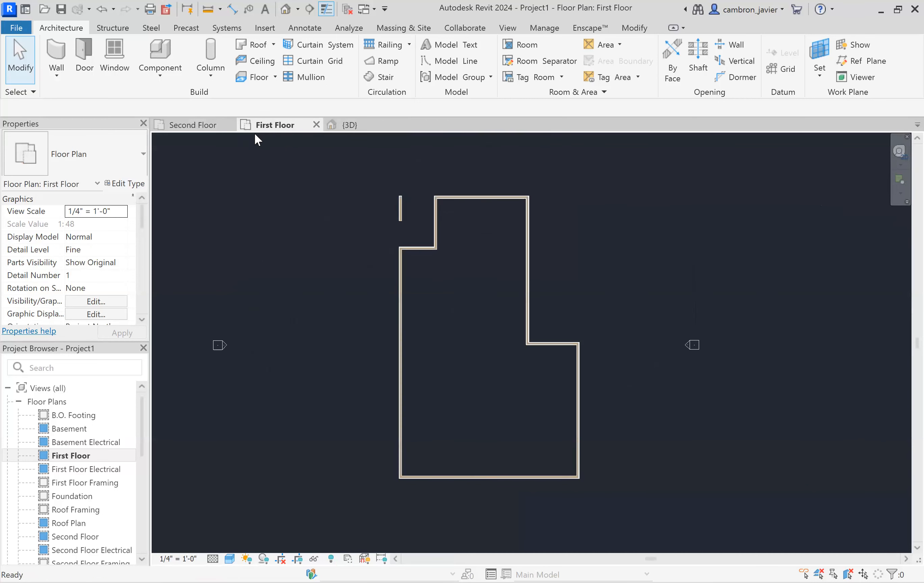
pyautogui.click(189, 127)
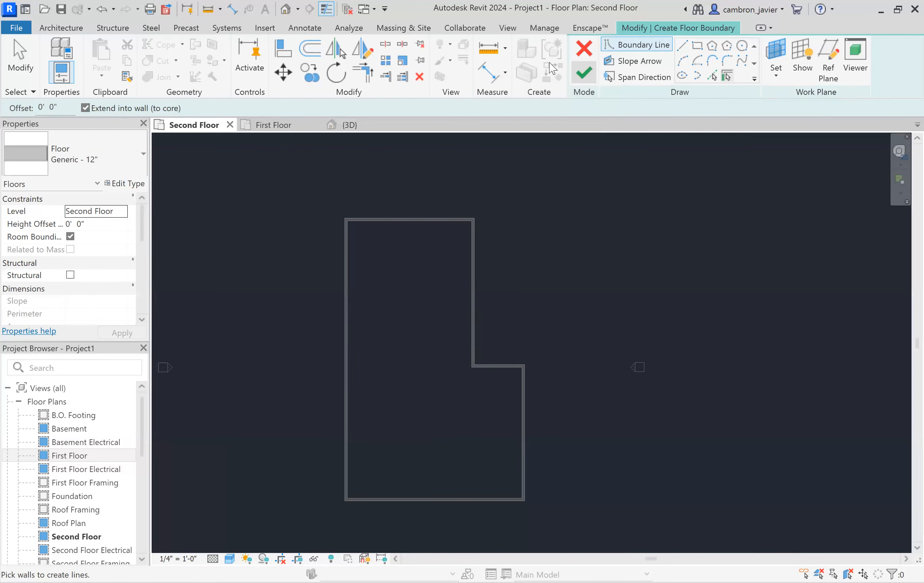
# Start a floor boundary on the second floor using the Wood Joist 10" - Wood Finish floor type.
pyautogui.click(62, 29)
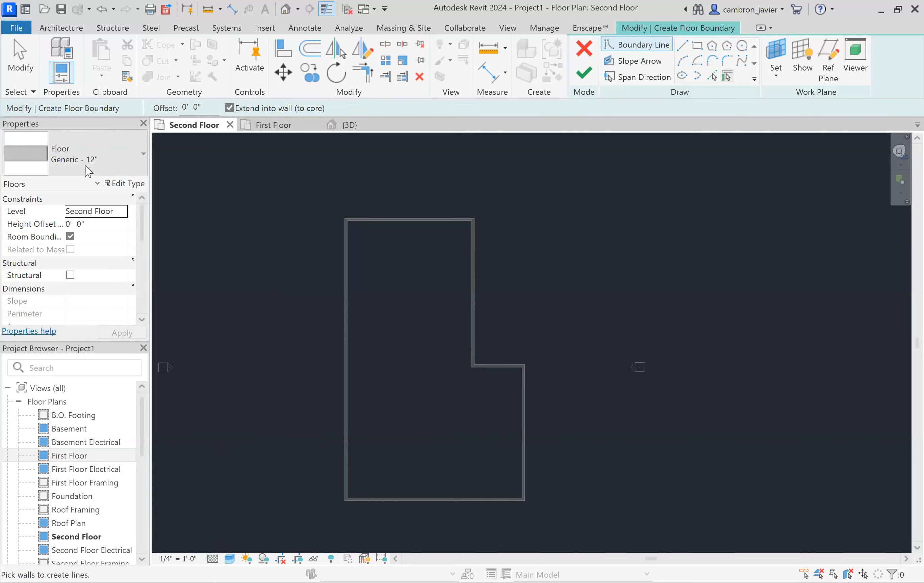
pyautogui.click(132, 155)
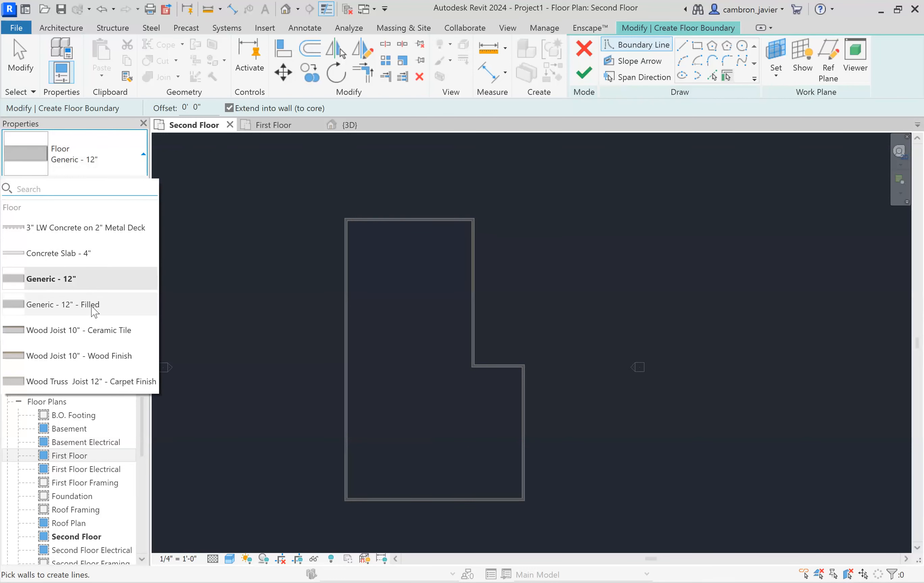
pyautogui.moveTo(92, 307)
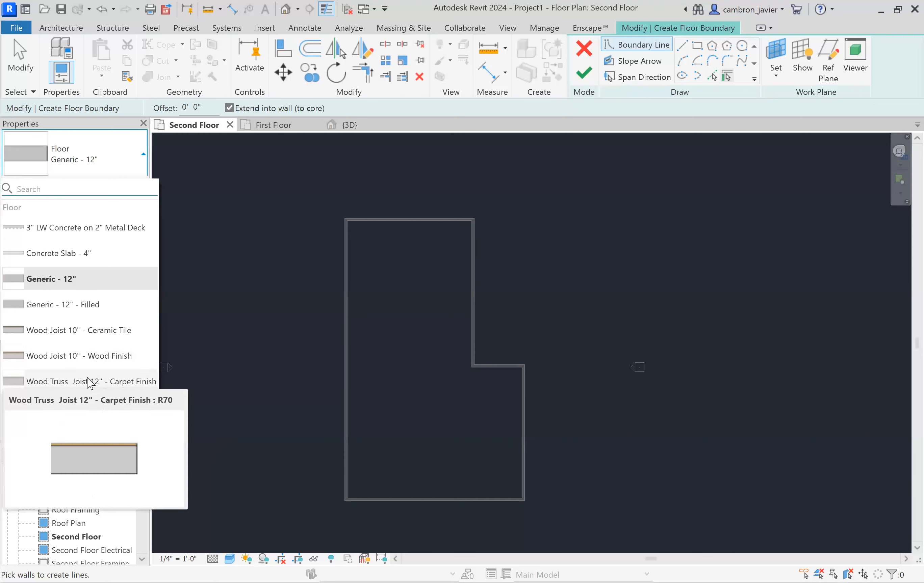
pyautogui.moveTo(116, 386)
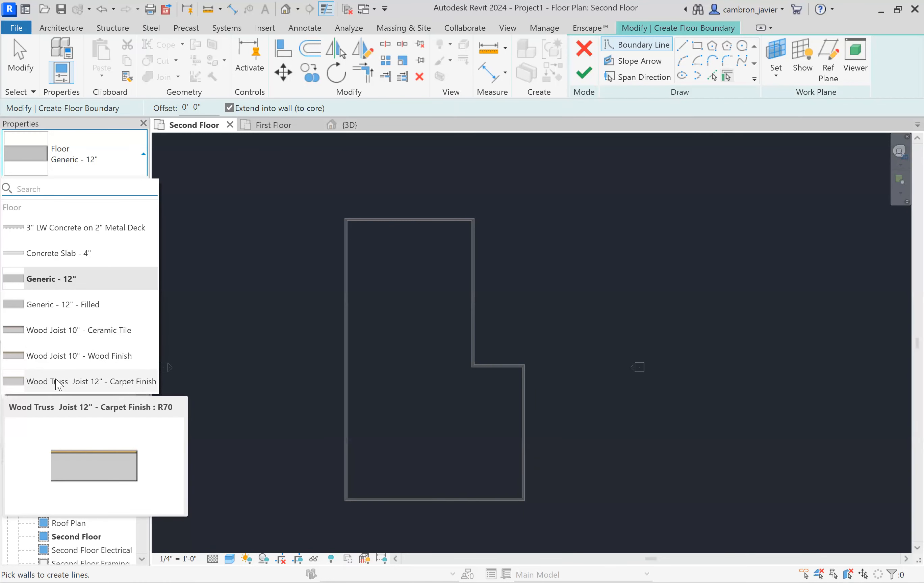
pyautogui.moveTo(73, 335)
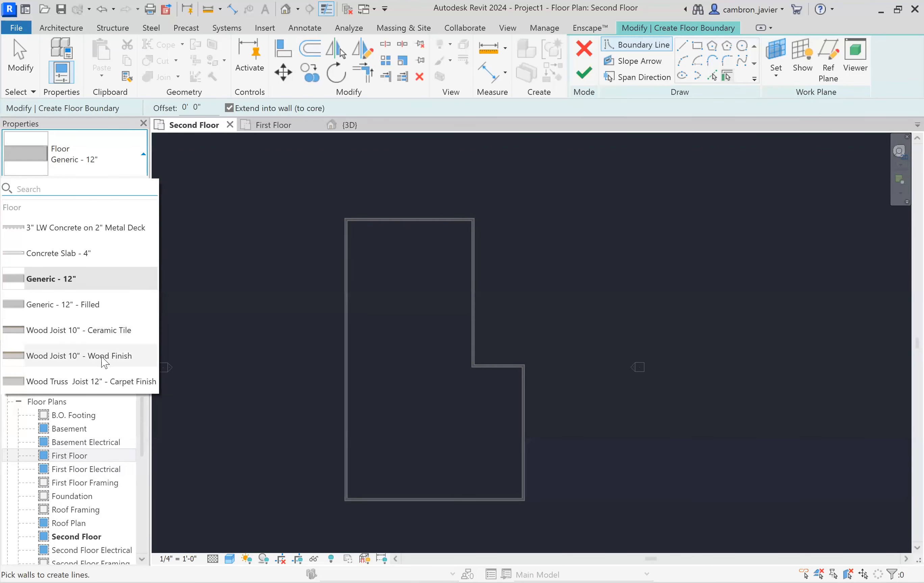
pyautogui.moveTo(62, 361)
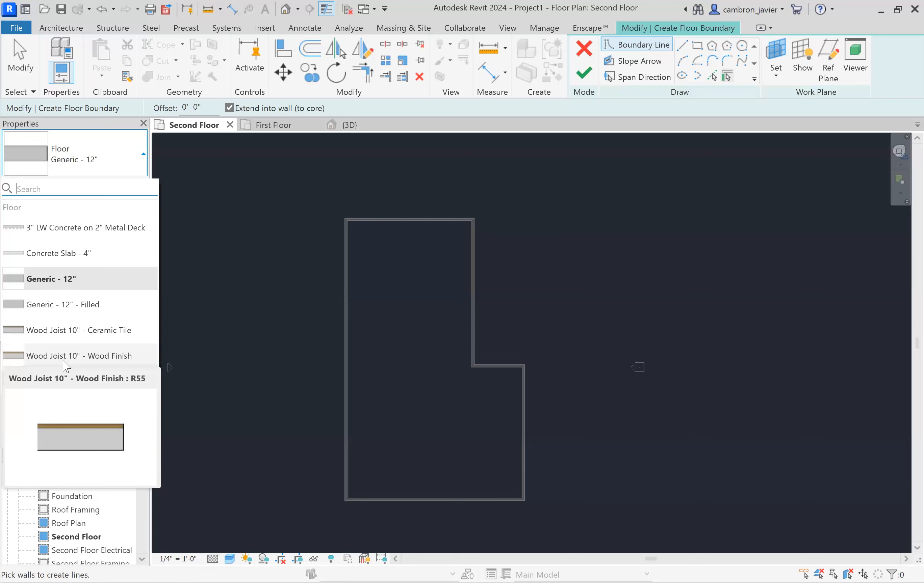
pyautogui.click(79, 356)
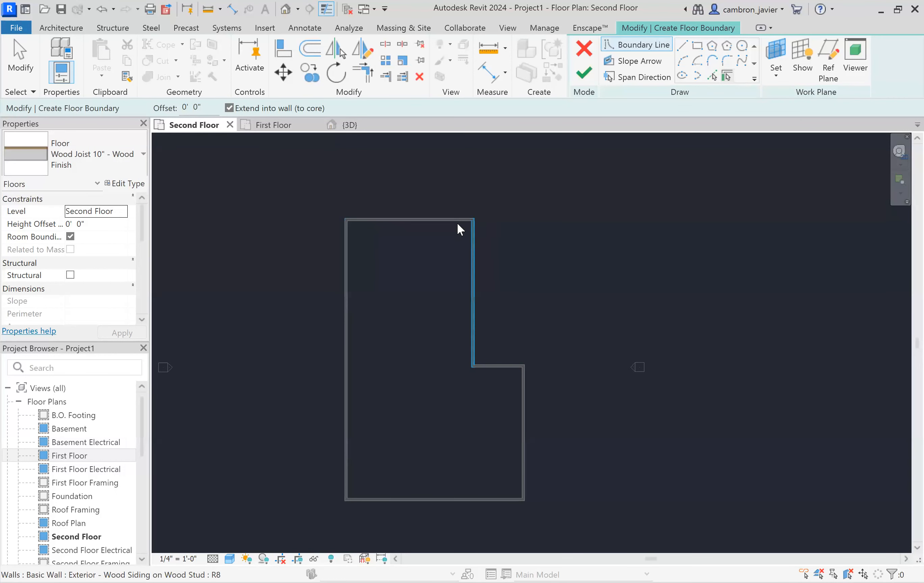
# Examine the second-floor exterior walls and their layers, especially at the inner corner where the outline steps outward.
pyautogui.scroll(5, 343, 219)
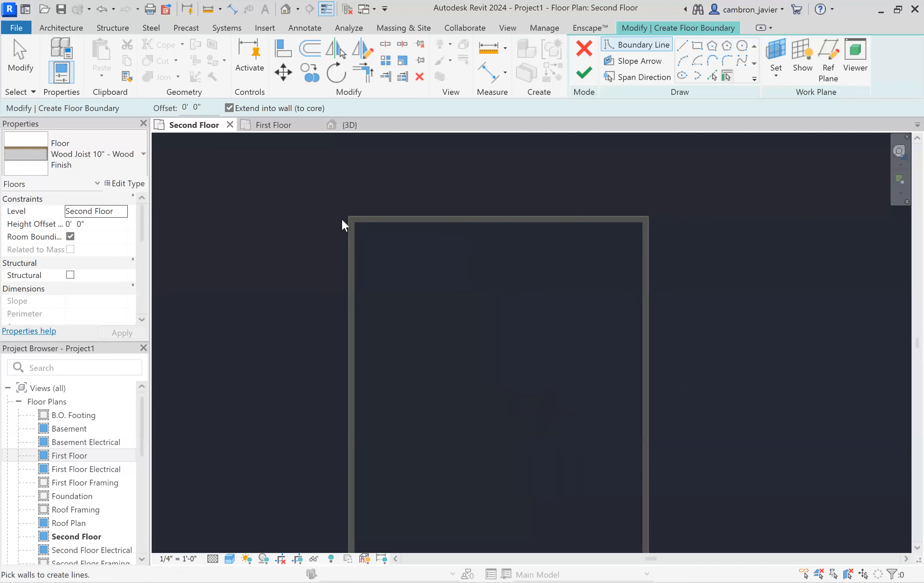
pyautogui.scroll(-4, 339, 222)
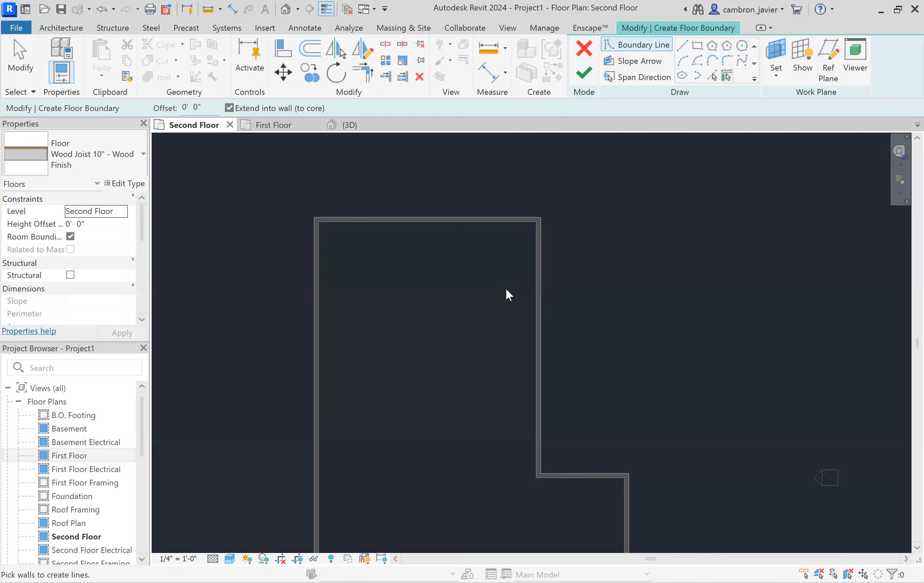
pyautogui.scroll(-2, 507, 385)
pyautogui.scroll(4, 548, 430)
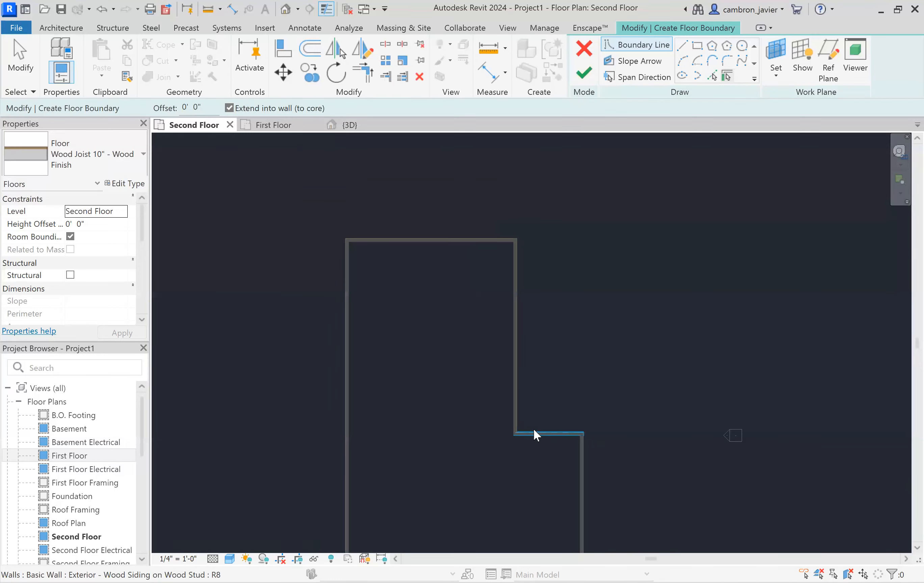
pyautogui.scroll(4, 567, 450)
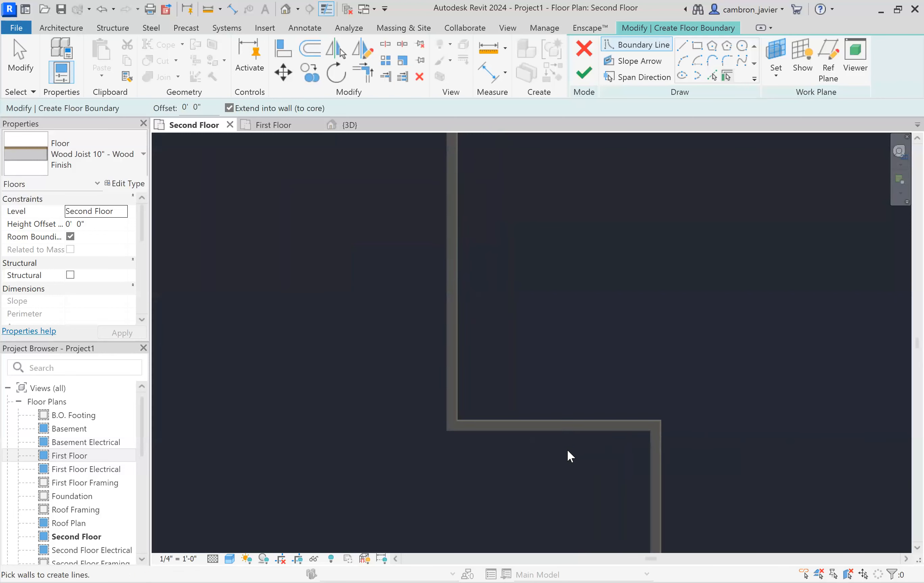
pyautogui.scroll(1, 573, 441)
pyautogui.scroll(1, 332, 397)
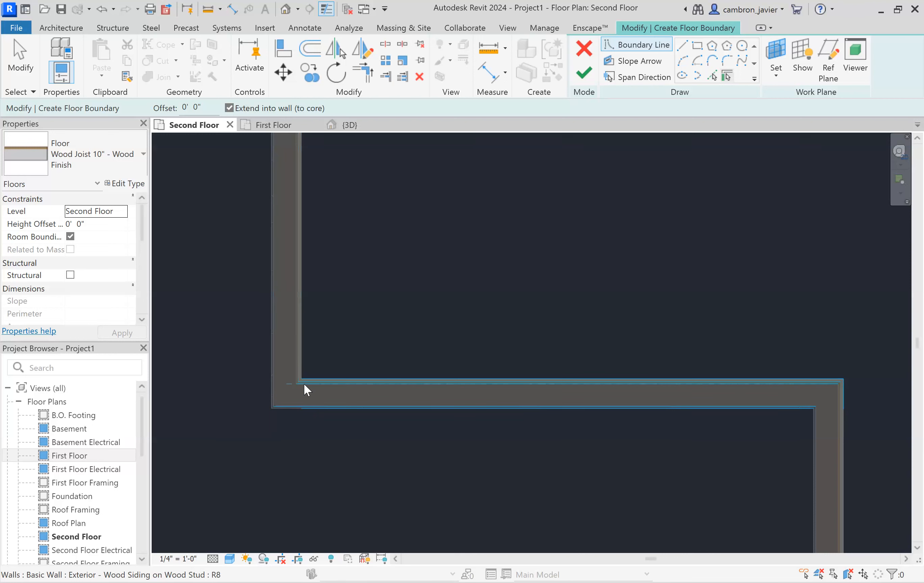
pyautogui.scroll(2, 314, 383)
pyautogui.scroll(2, 314, 384)
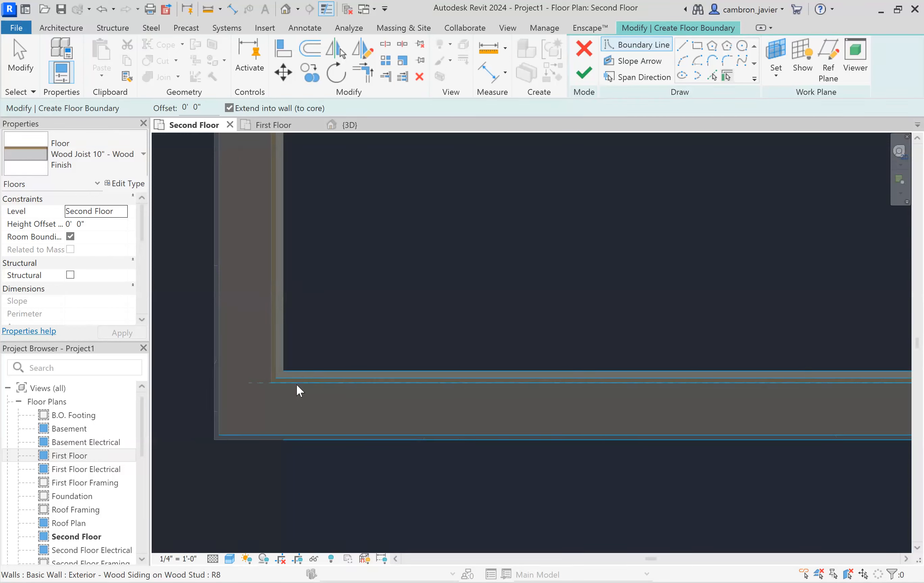
pyautogui.scroll(-1, 308, 378)
pyautogui.scroll(-2, 324, 375)
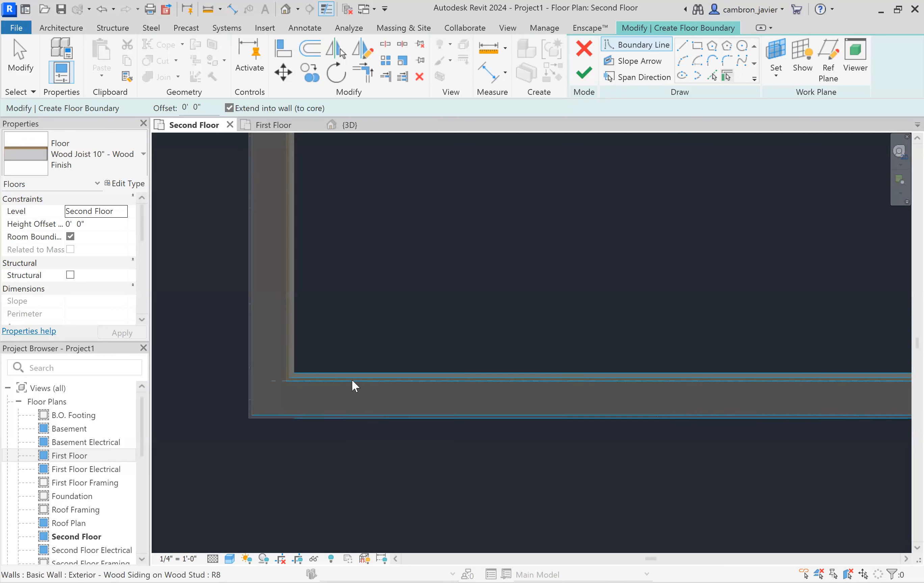
pyautogui.scroll(-3, 350, 413)
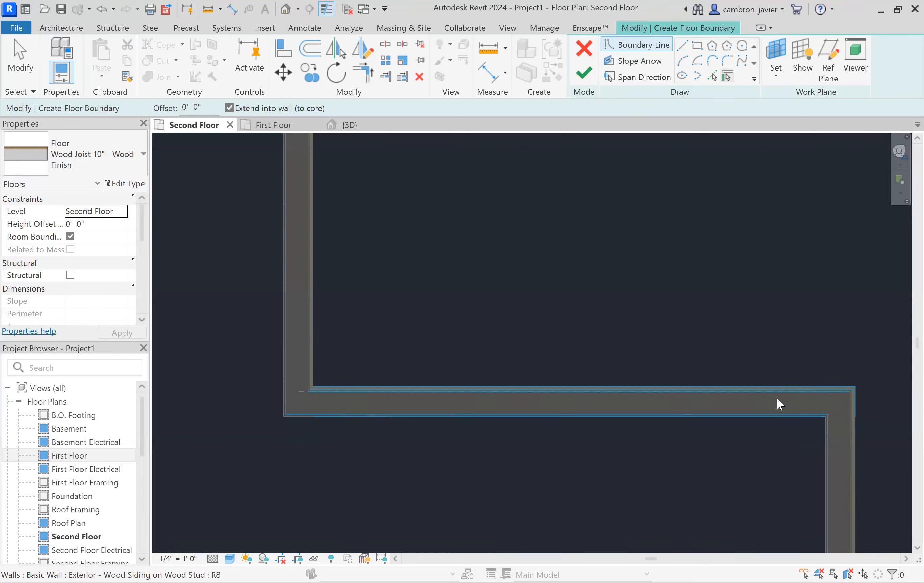
pyautogui.scroll(-3, 751, 404)
pyautogui.scroll(-5, 751, 403)
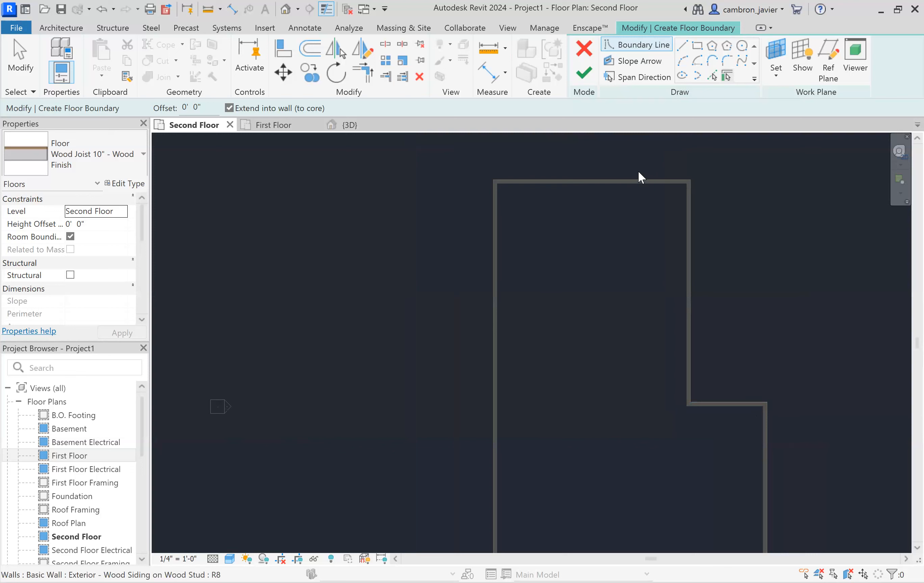
pyautogui.scroll(-2, 489, 178)
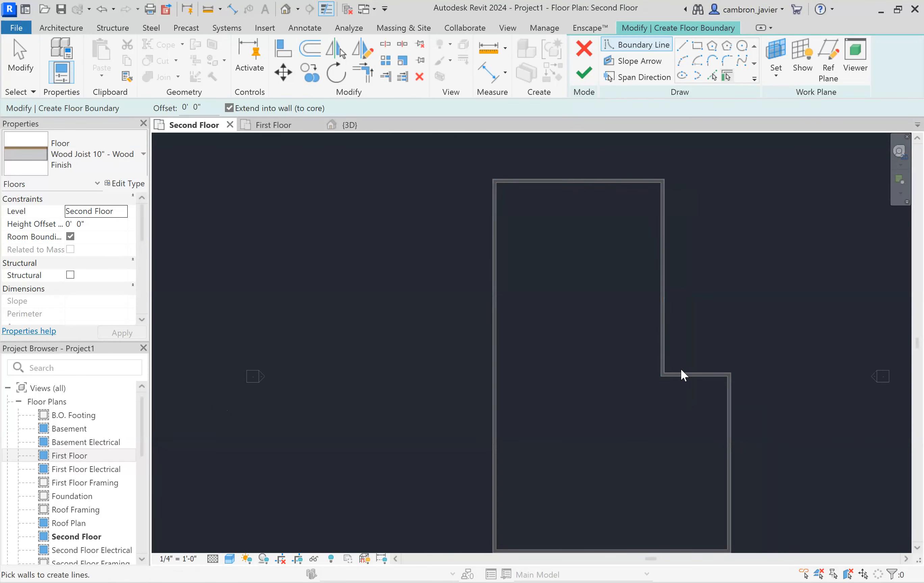
pyautogui.scroll(-1, 721, 378)
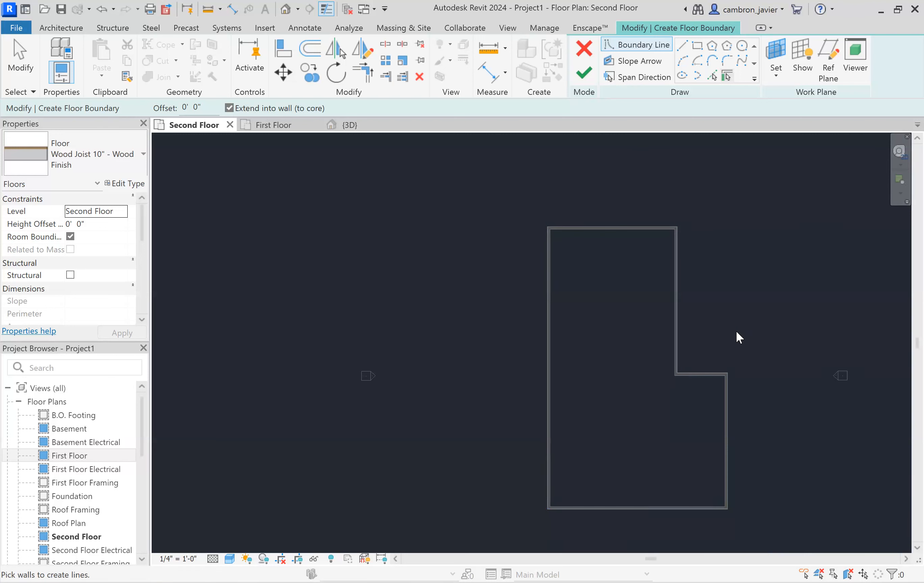
pyautogui.scroll(10, 718, 334)
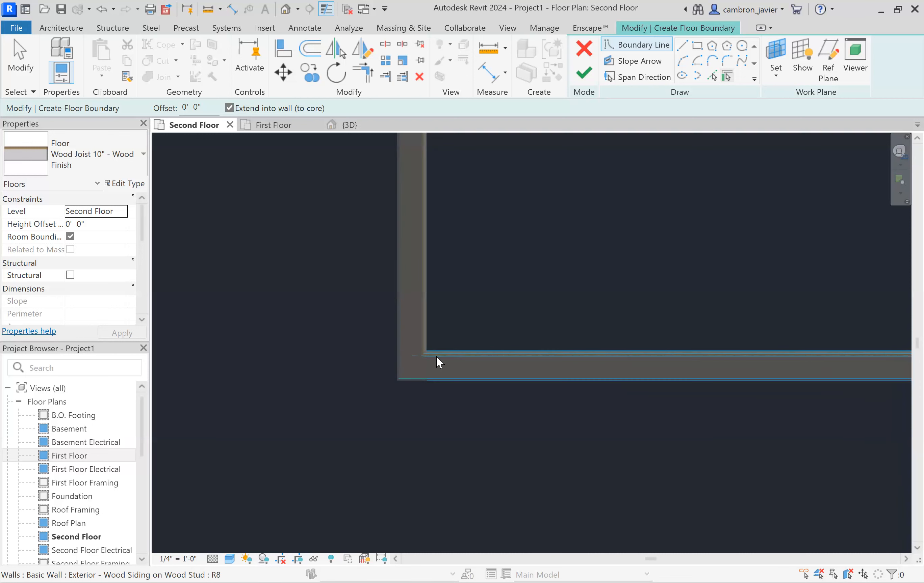
pyautogui.scroll(3, 434, 356)
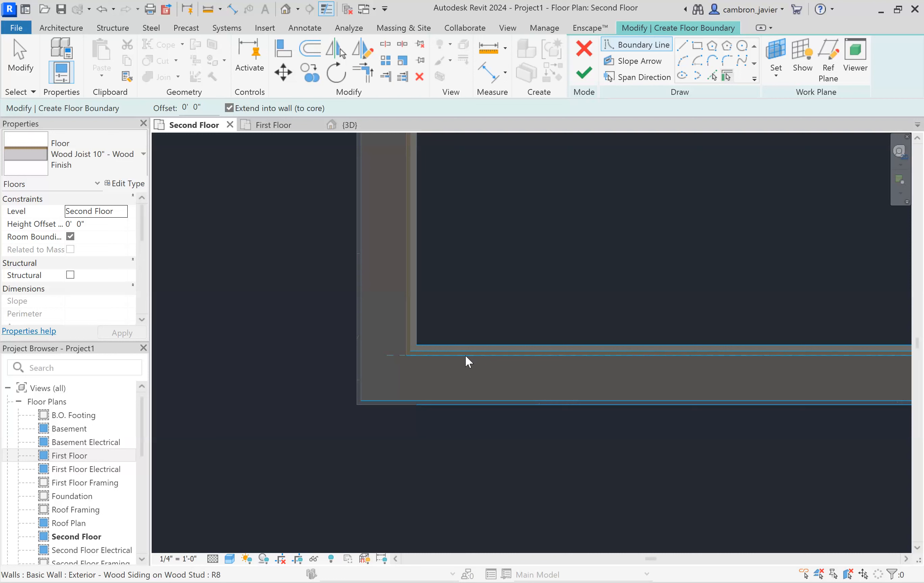
pyautogui.scroll(-2, 464, 355)
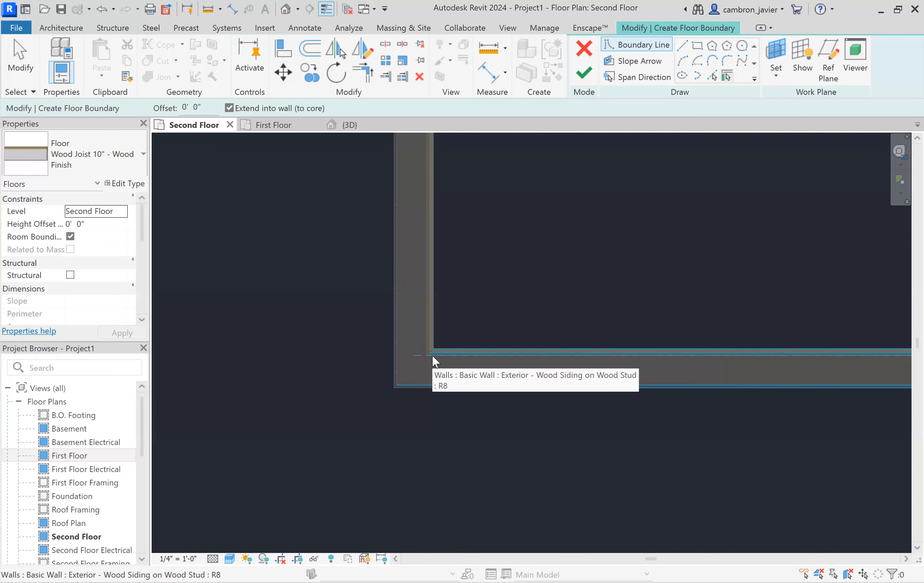
pyautogui.scroll(-5, 433, 357)
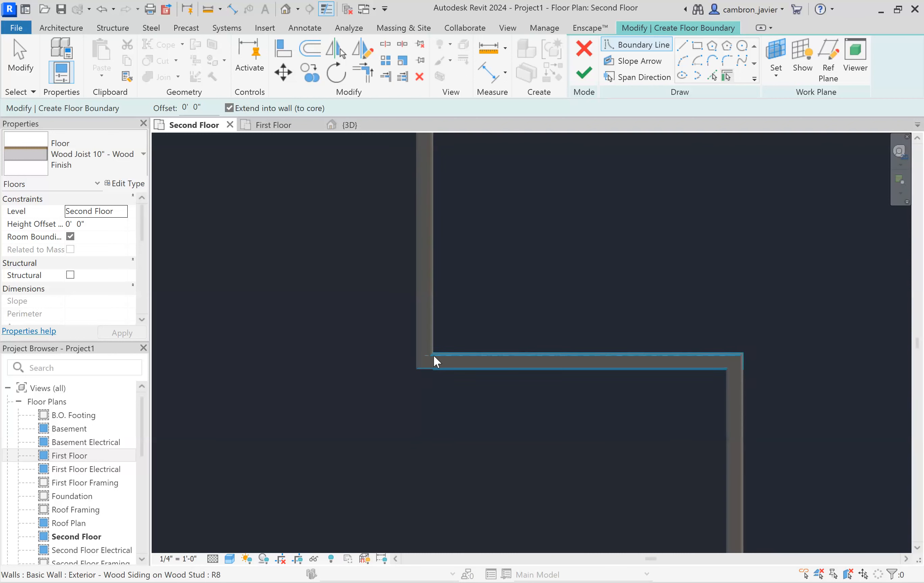
pyautogui.scroll(-2, 534, 352)
pyautogui.scroll(-2, 533, 352)
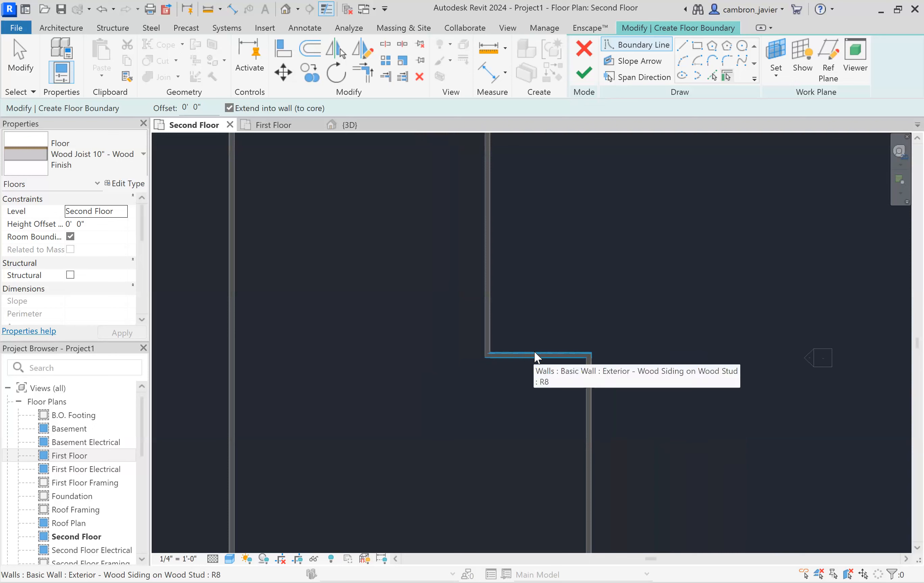
pyautogui.scroll(-2, 542, 352)
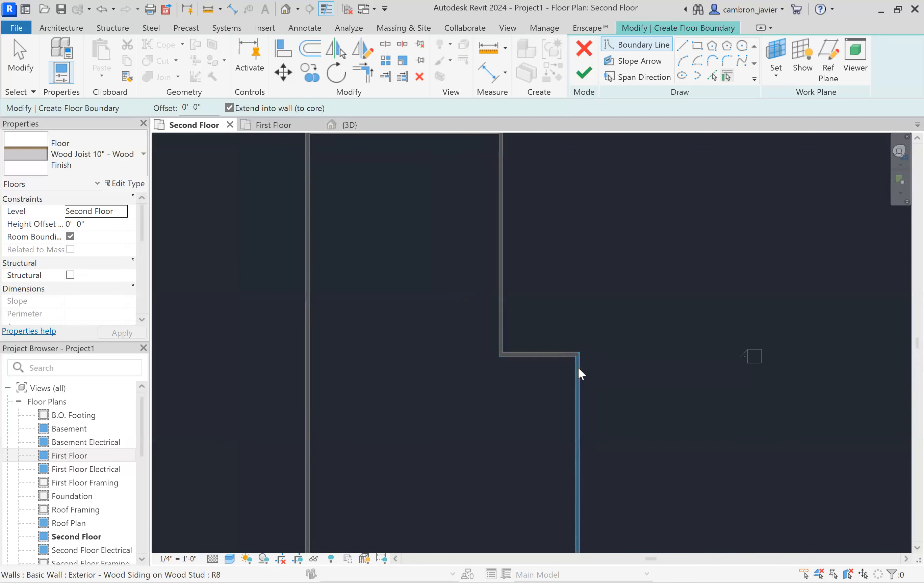
pyautogui.scroll(-2, 581, 370)
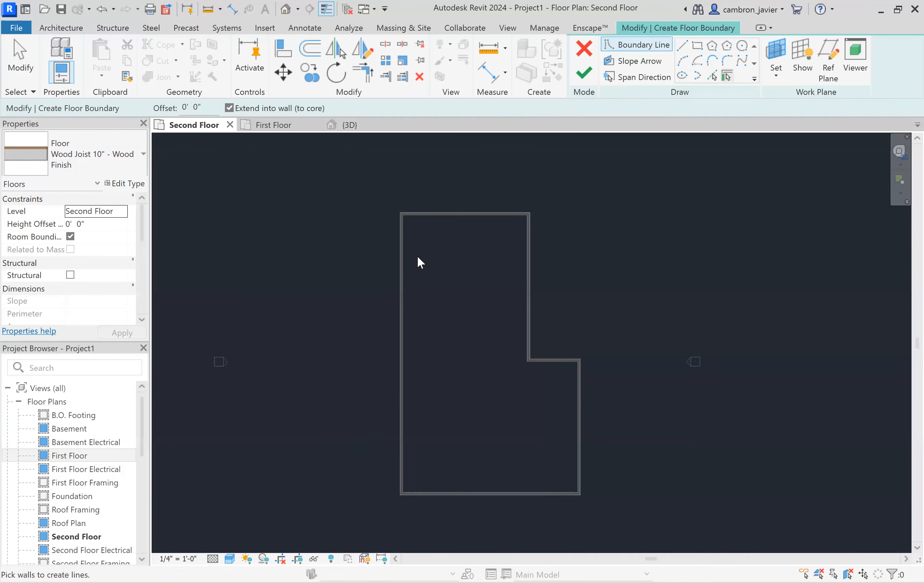
pyautogui.scroll(2, 583, 365)
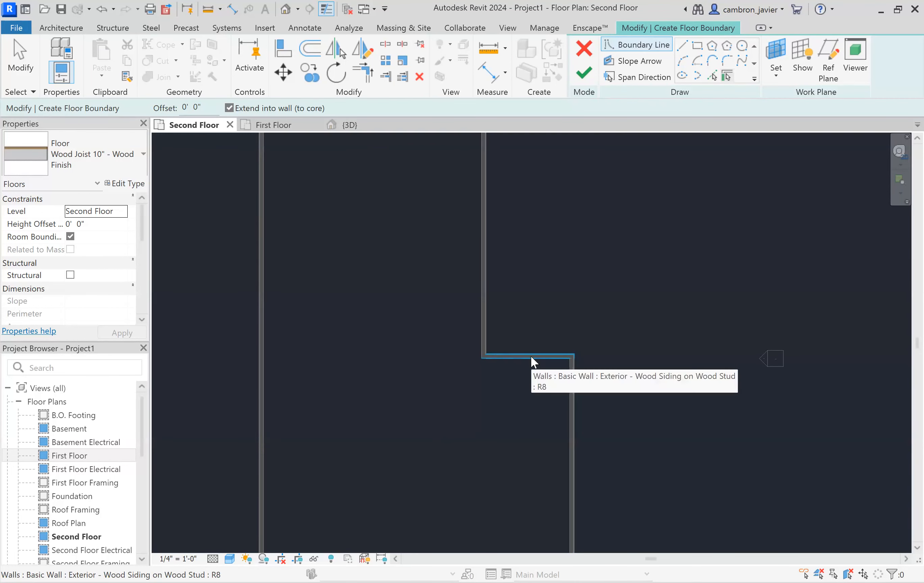
pyautogui.scroll(2, 524, 357)
pyautogui.scroll(2, 483, 358)
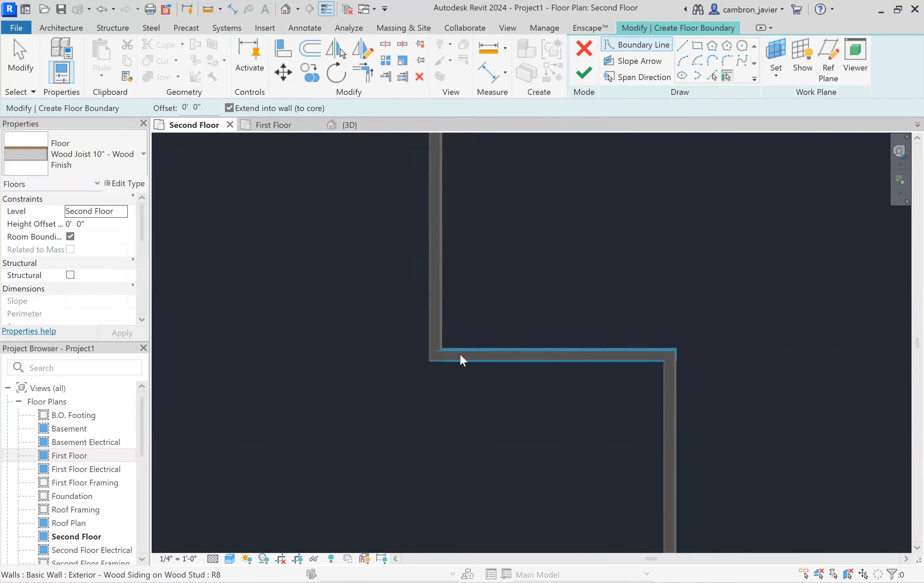
pyautogui.scroll(2, 456, 348)
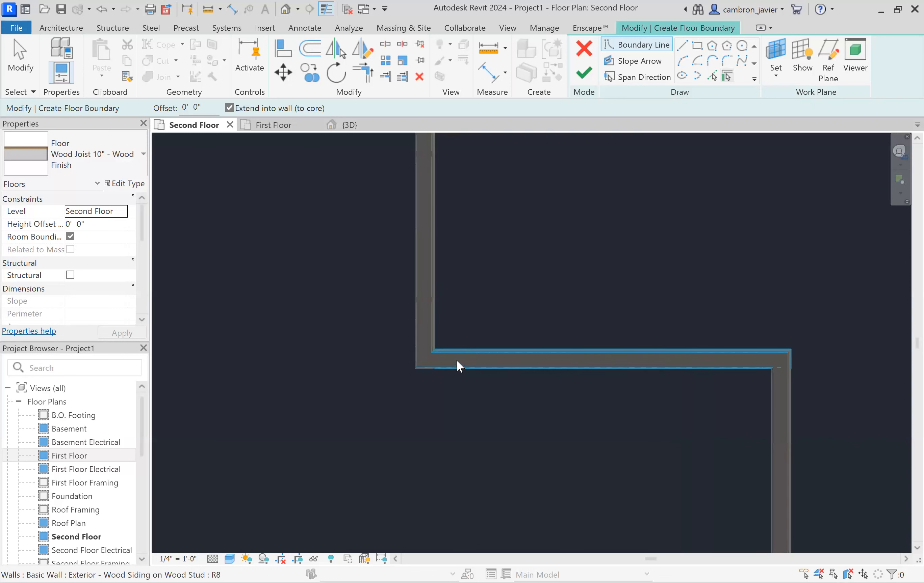
pyautogui.scroll(-5, 459, 366)
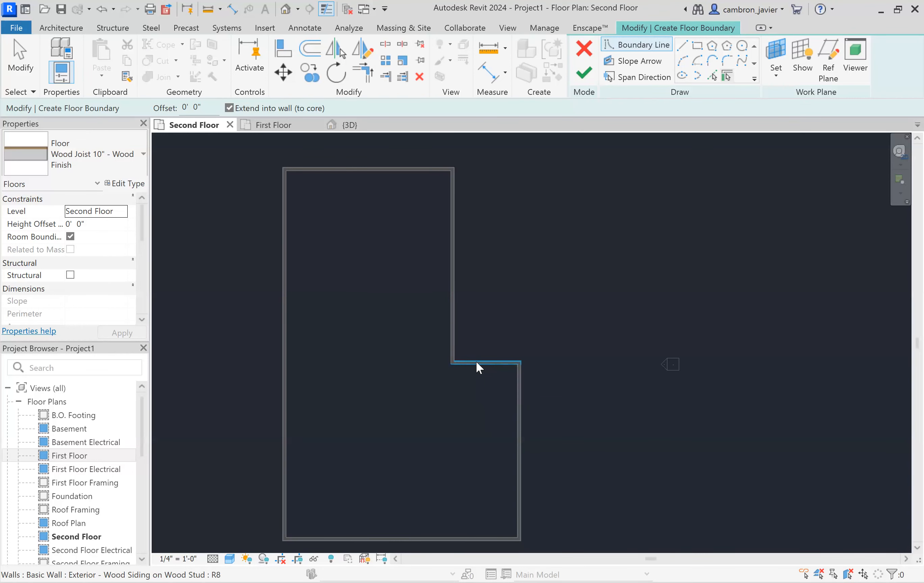
# Pick the whole chain of second-floor exterior walls at once as the floor boundary.
pyautogui.scroll(3, 457, 363)
pyautogui.scroll(4, 457, 362)
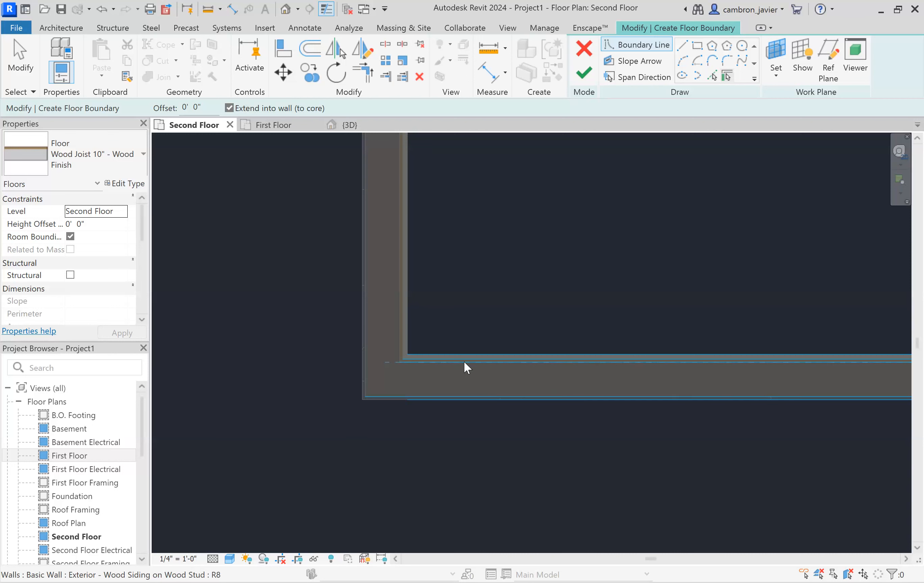
pyautogui.press('Tab')
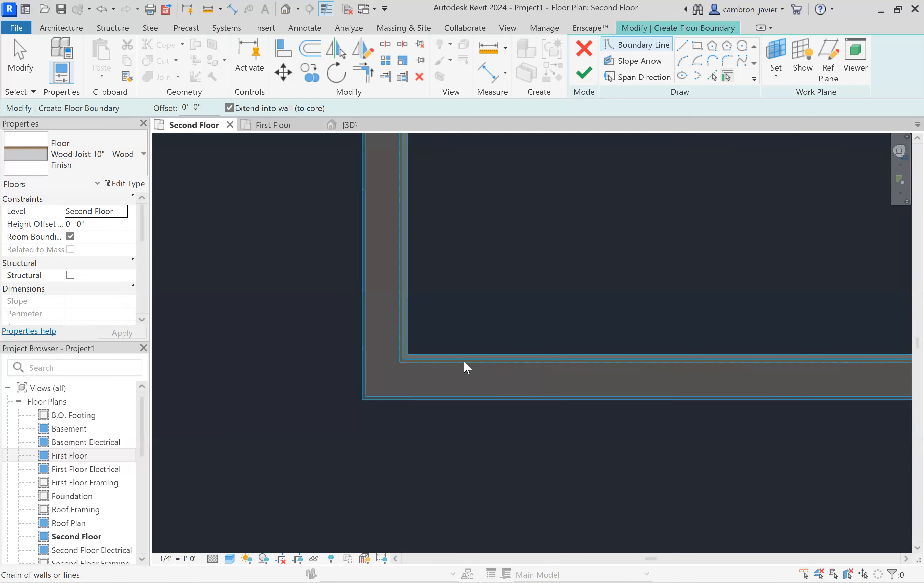
pyautogui.scroll(-8, 464, 362)
pyautogui.scroll(-5, 466, 358)
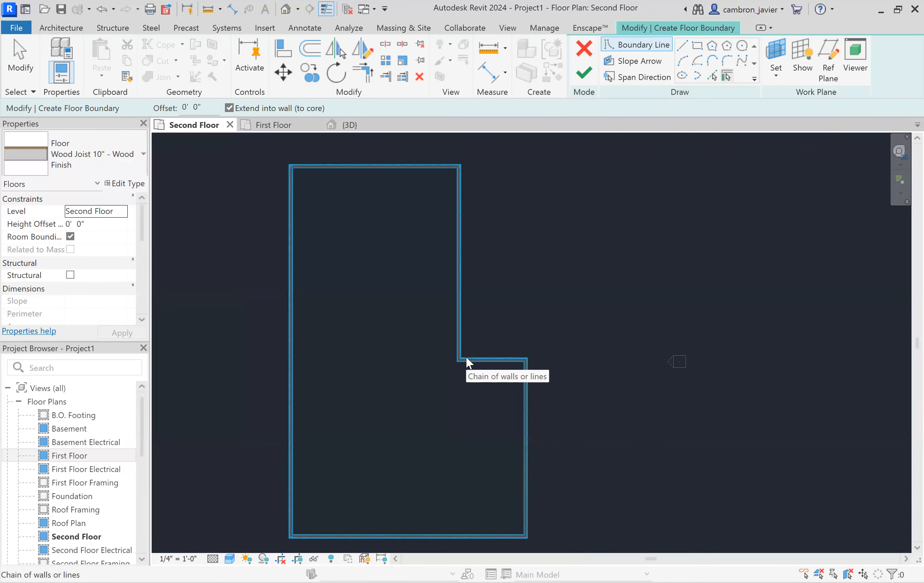
pyautogui.scroll(1, 467, 362)
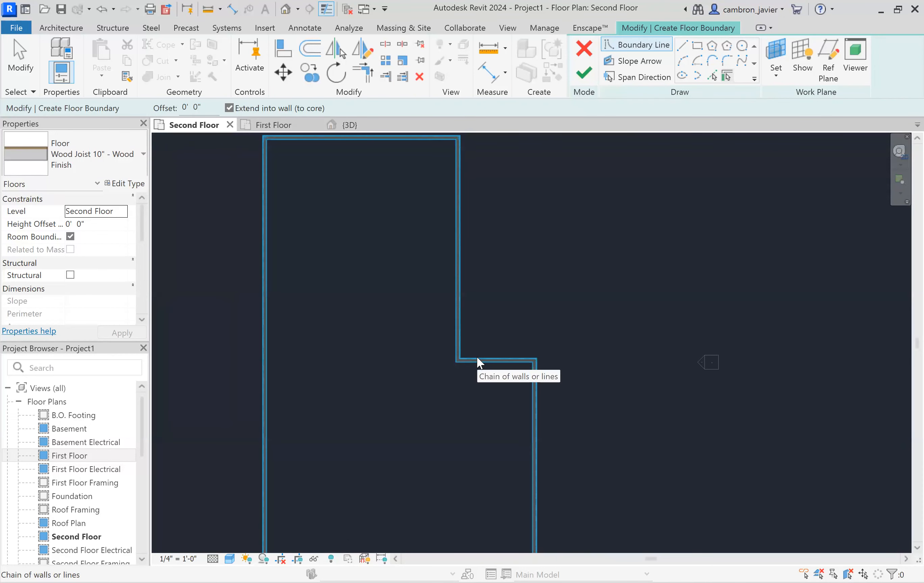
pyautogui.scroll(5, 475, 358)
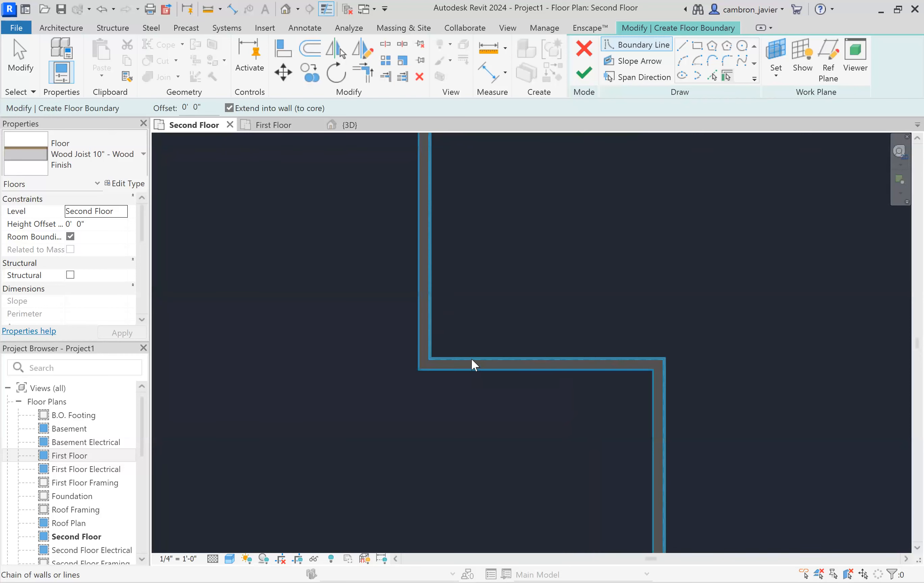
pyautogui.click(471, 365)
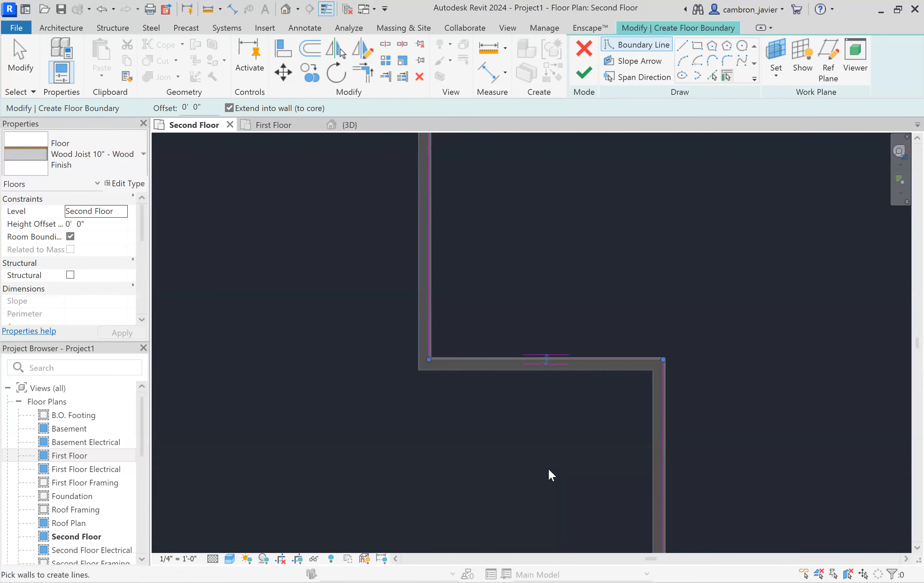
# Check the boundary lines around the exterior wall corners and finish the floor sketch.
pyautogui.scroll(-5, 549, 474)
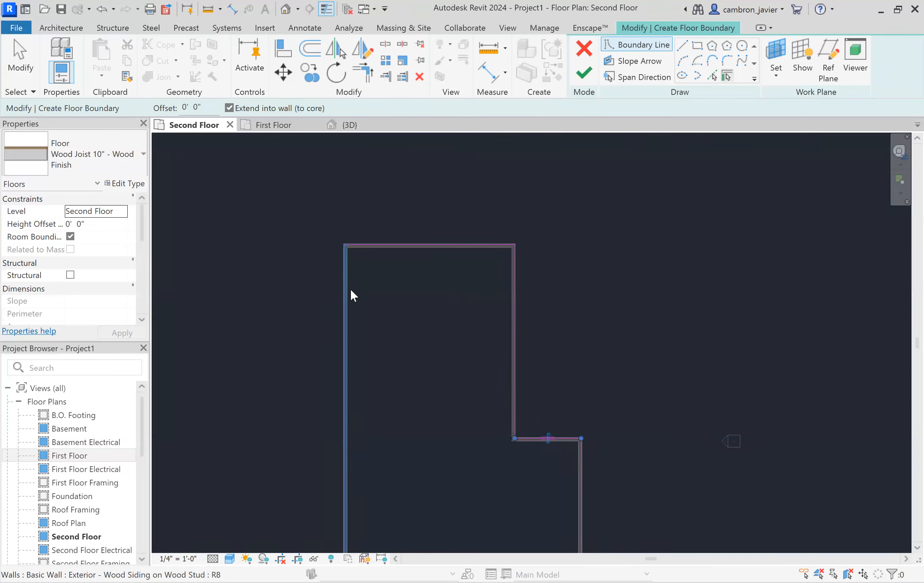
pyautogui.scroll(-4, 575, 444)
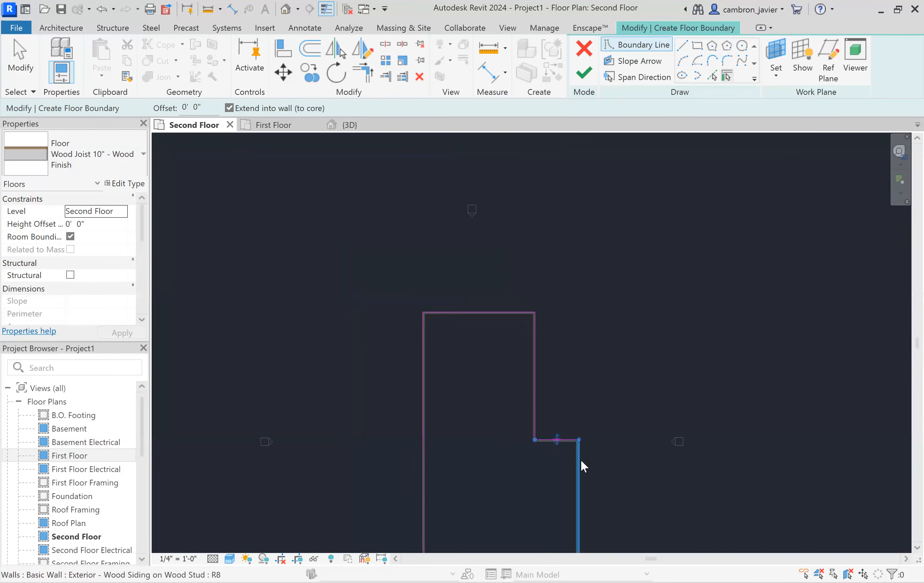
pyautogui.scroll(6, 532, 349)
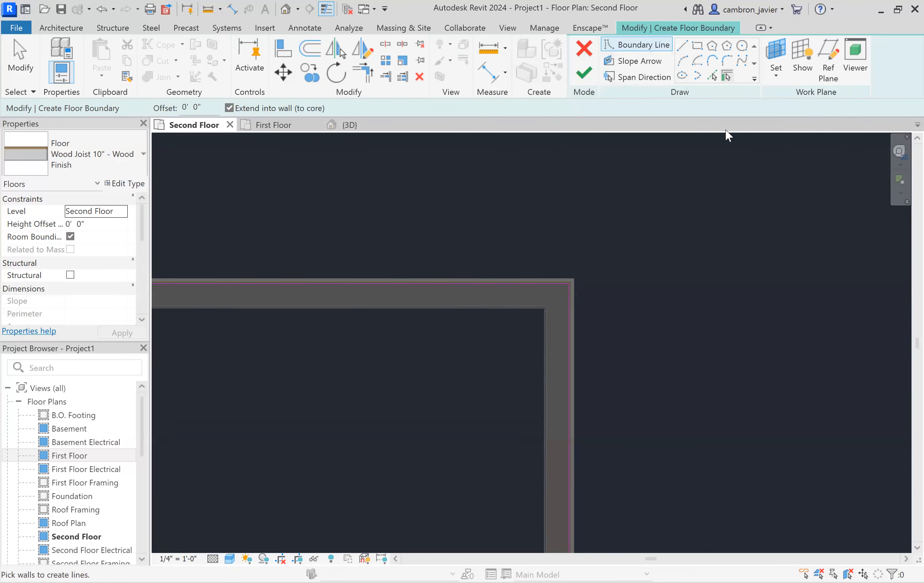
pyautogui.scroll(-4, 661, 337)
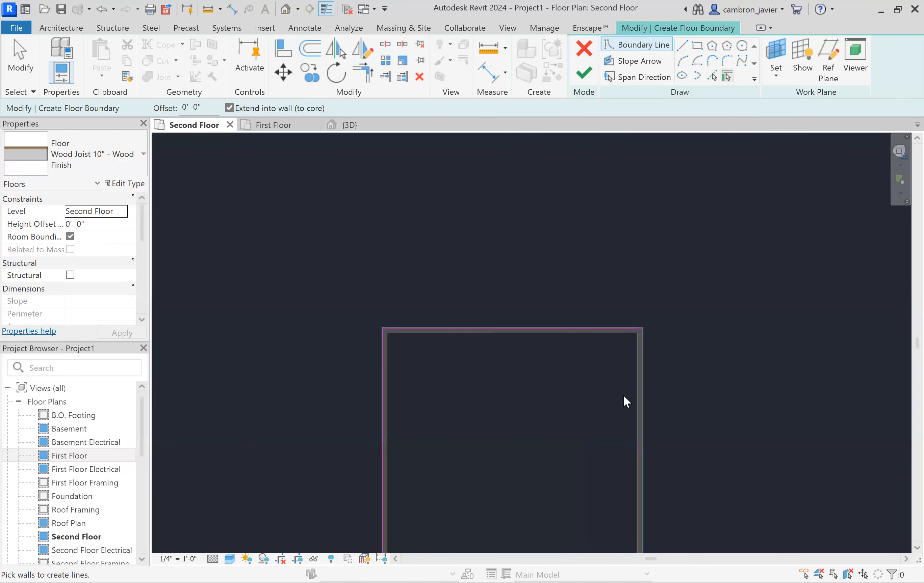
pyautogui.scroll(-4, 334, 251)
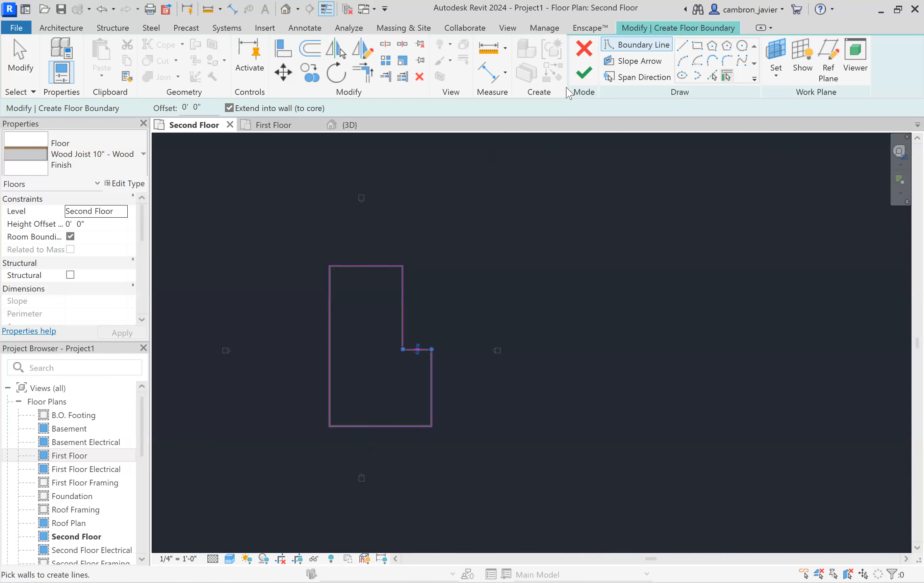
pyautogui.click(583, 74)
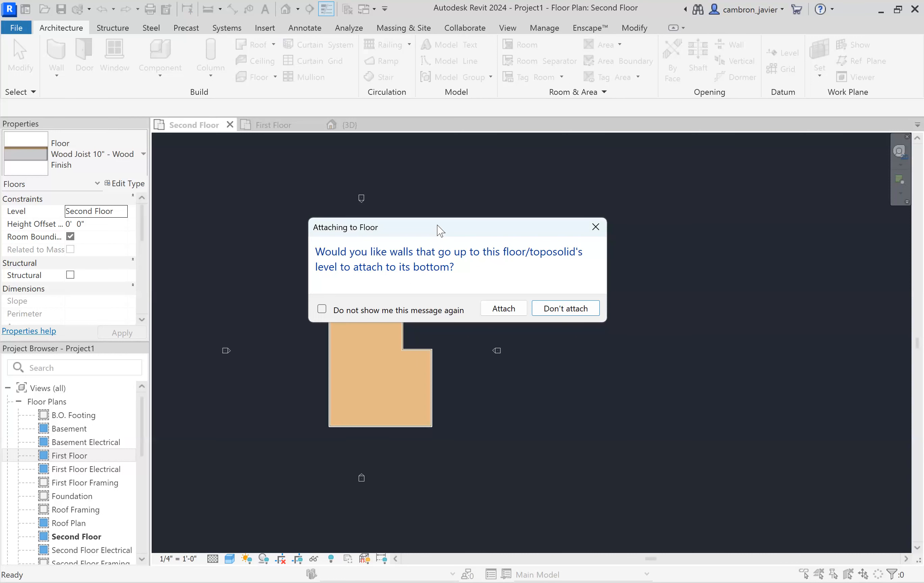
# Attach the walls below to the floor's bottom, and join the geometry so the overlapping volume is cut from the walls.
pyautogui.moveTo(445, 230); pyautogui.dragTo(571, 170)
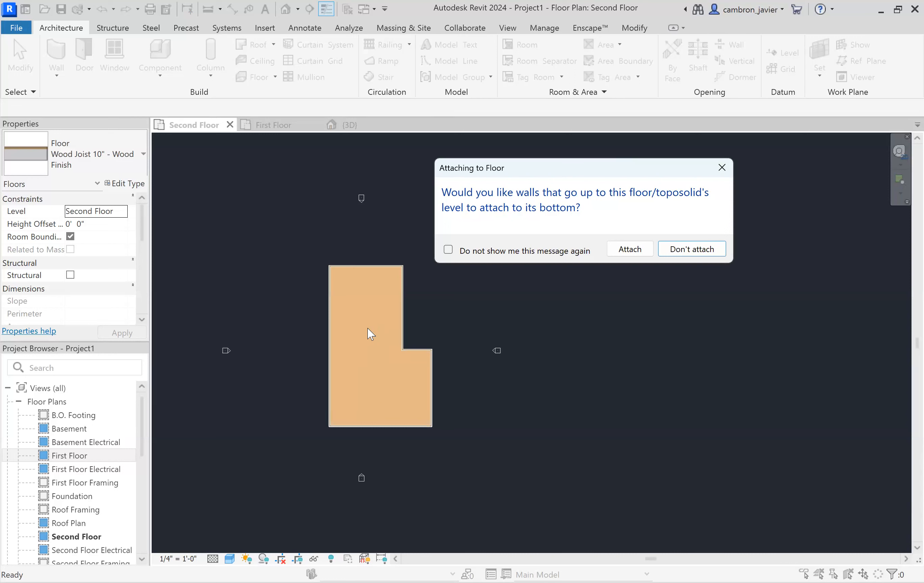
pyautogui.click(630, 249)
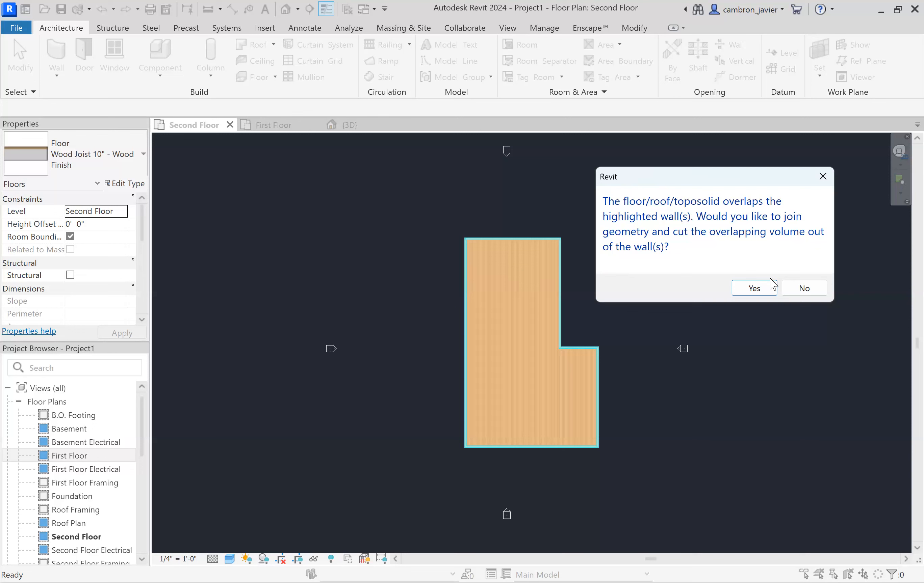
pyautogui.click(753, 288)
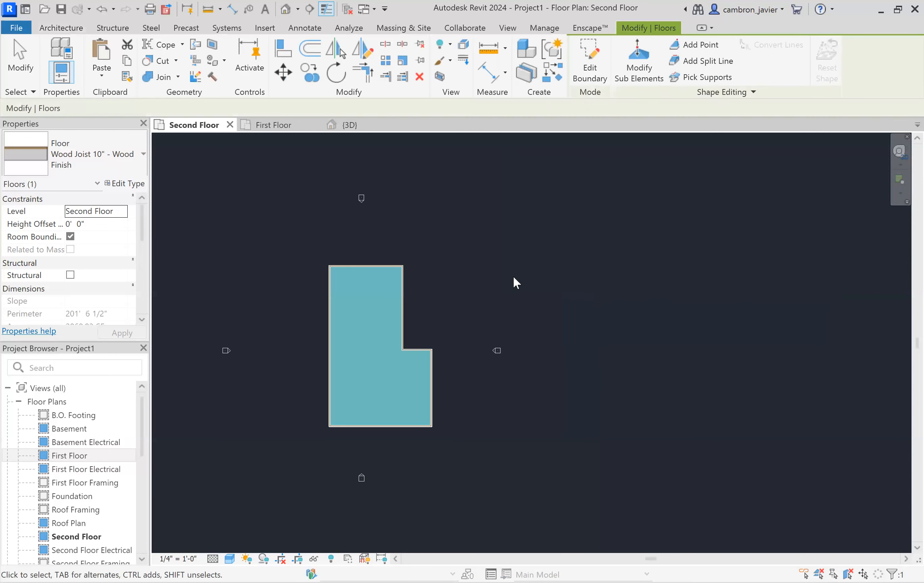
pyautogui.click(513, 276)
# Draw a horizontal building section across the narrower upper wing of the second floor, extending past both exterior walls.
pyautogui.scroll(-2, 643, 314)
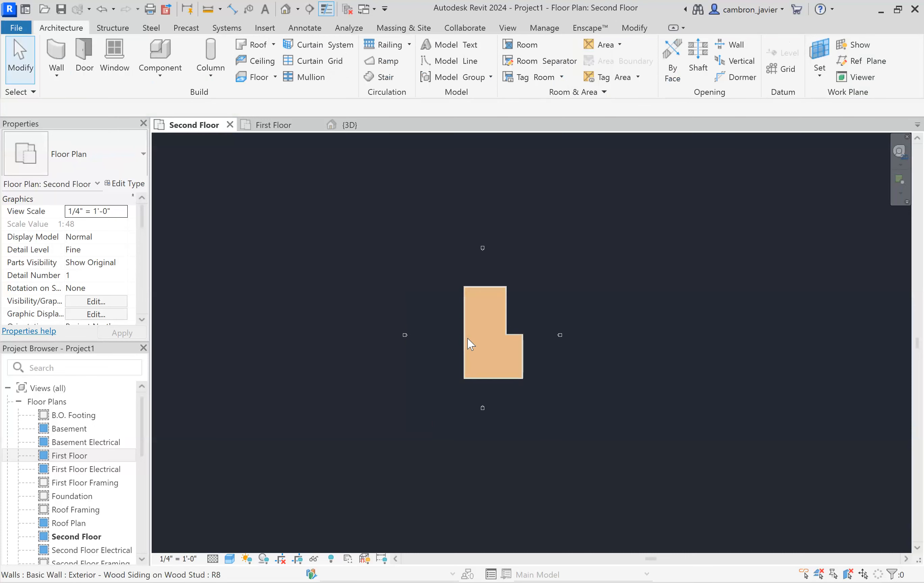
pyautogui.scroll(3, 466, 338)
pyautogui.scroll(1, 651, 292)
pyautogui.scroll(1, 479, 287)
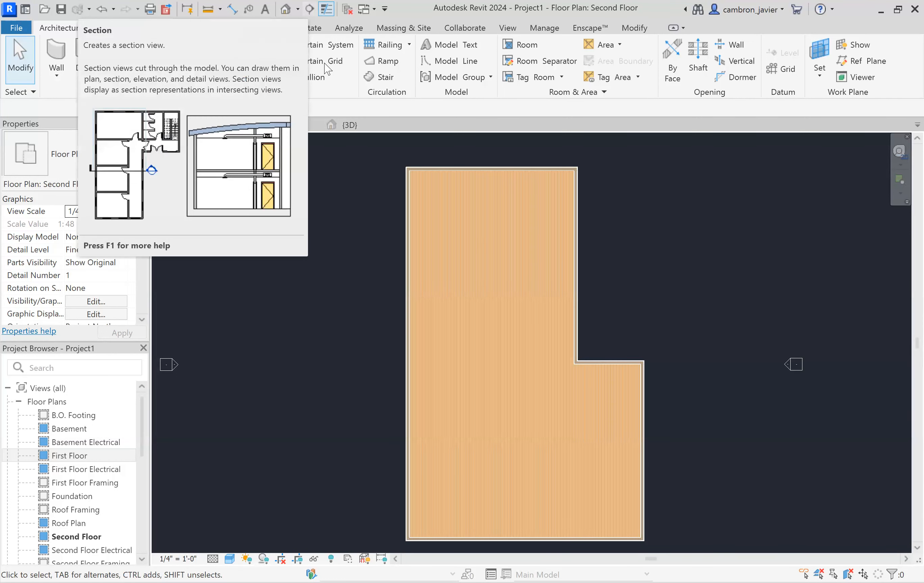
pyautogui.click(309, 9)
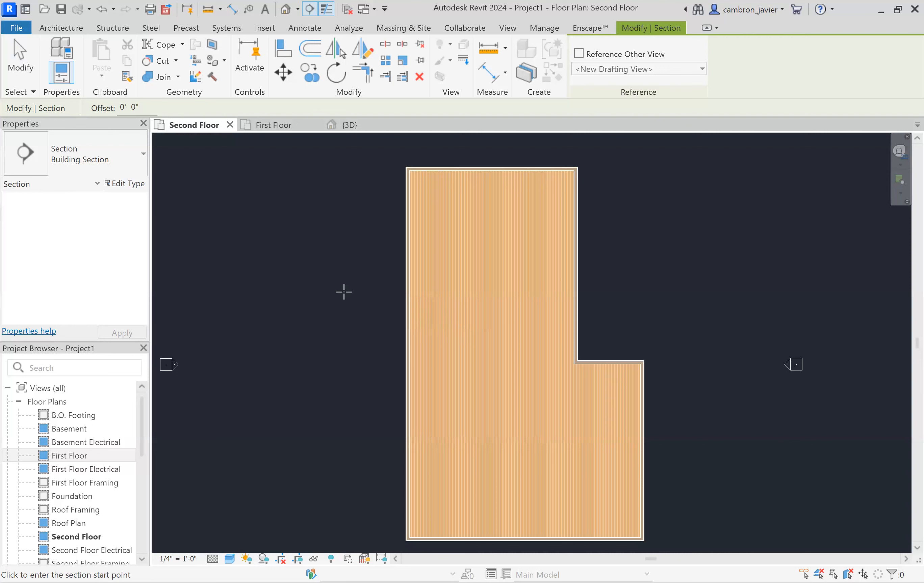
pyautogui.click(367, 319)
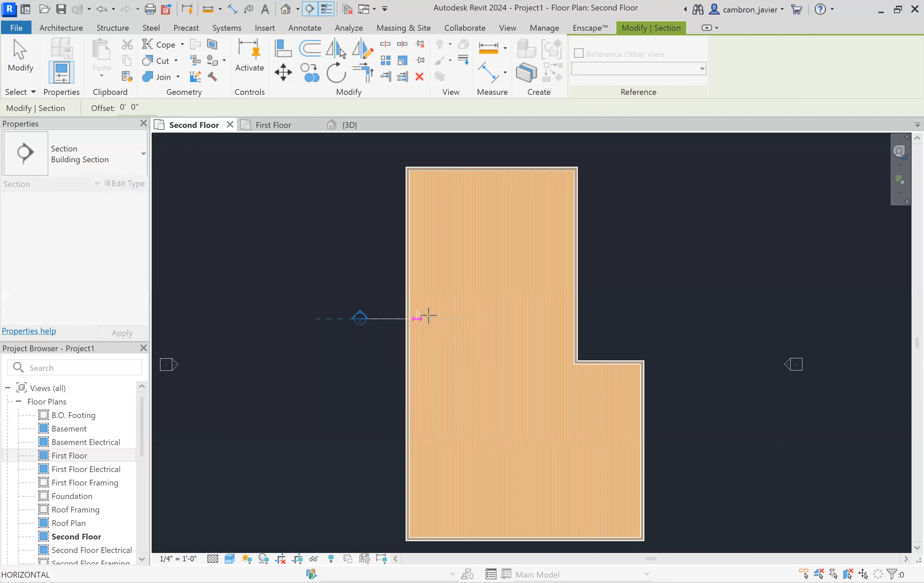
pyautogui.click(619, 319)
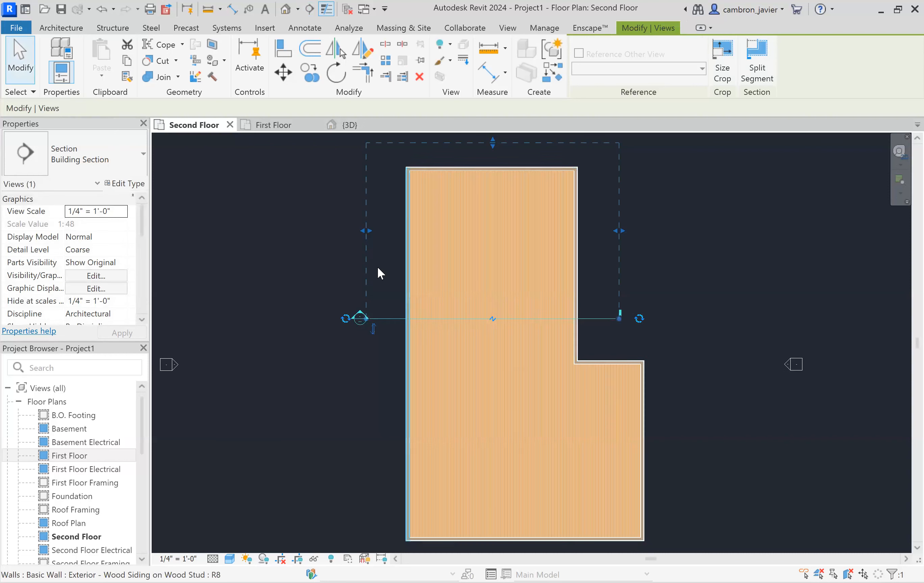
# Flip the section's viewing direction to the opposite side and back again, and deselect the section.
pyautogui.click(375, 333)
pyautogui.click(370, 307)
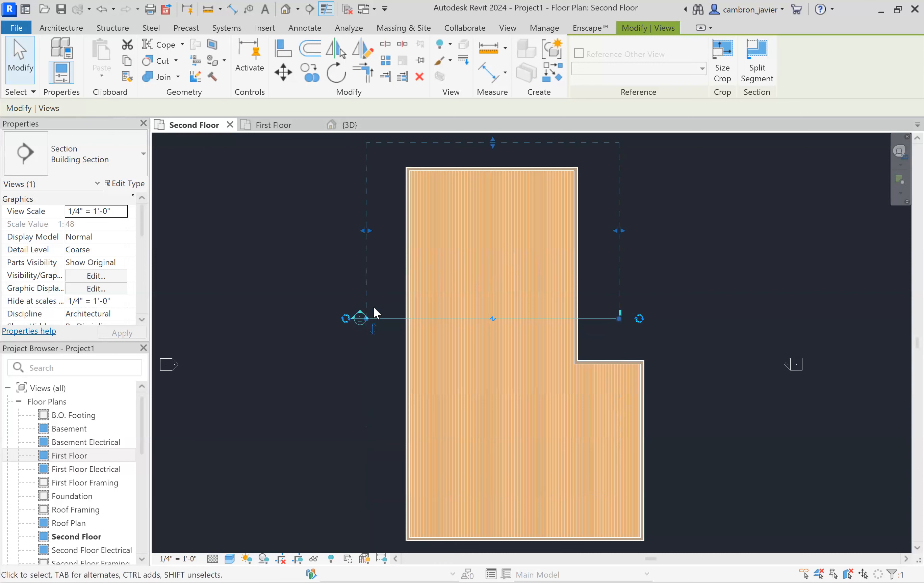
pyautogui.click(373, 333)
pyautogui.click(373, 307)
pyautogui.click(315, 365)
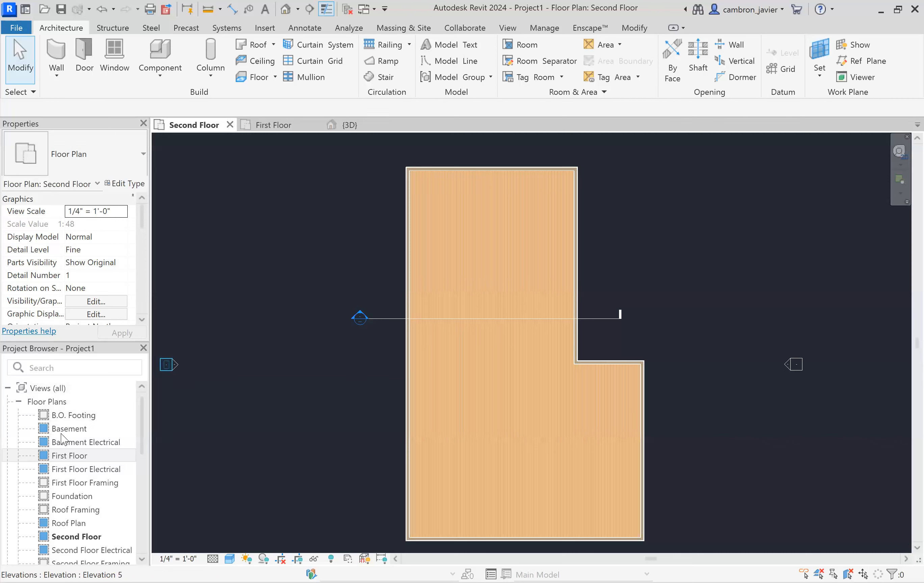
# Find the Section 1 view among the project's building sections and look closely at its section head in the plan.
pyautogui.scroll(-4, 80, 459)
pyautogui.scroll(-4, 79, 457)
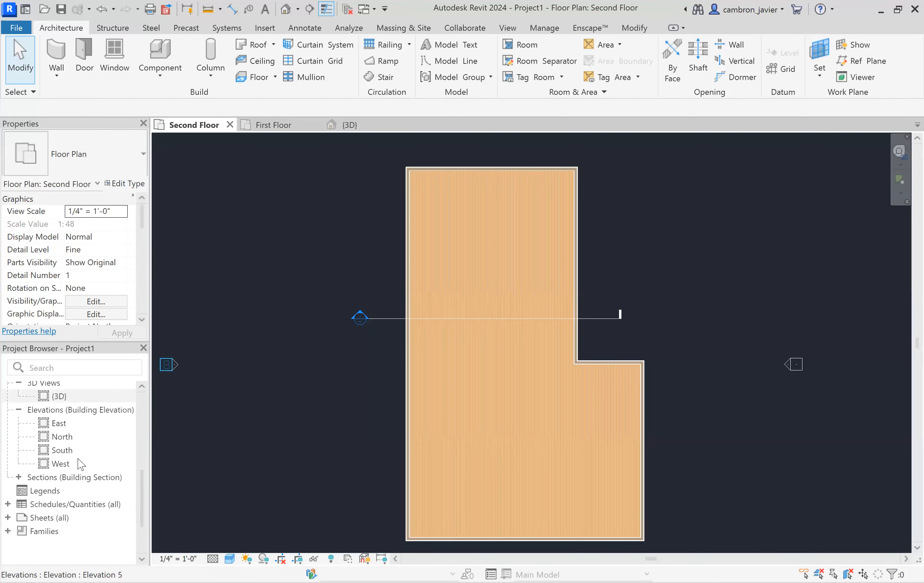
pyautogui.click(20, 479)
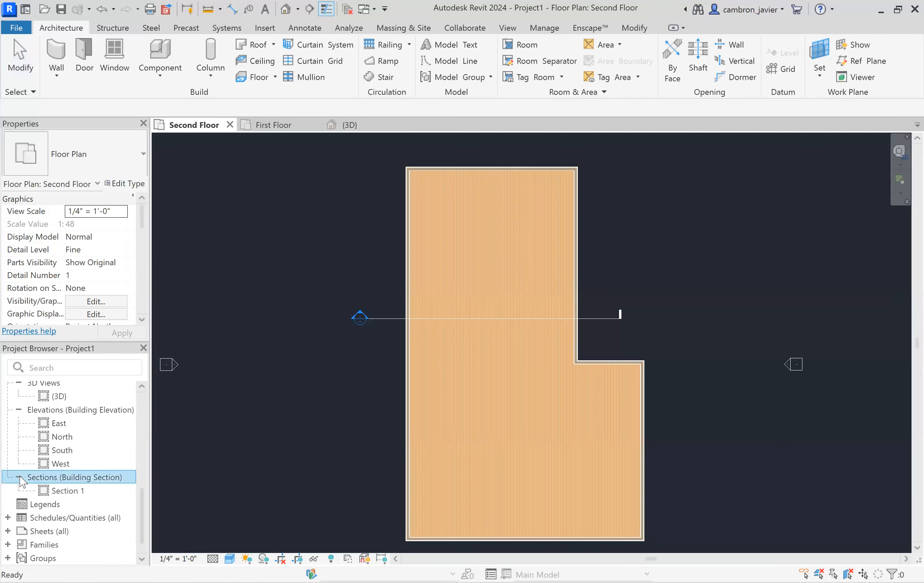
pyautogui.click(70, 492)
pyautogui.scroll(3, 366, 314)
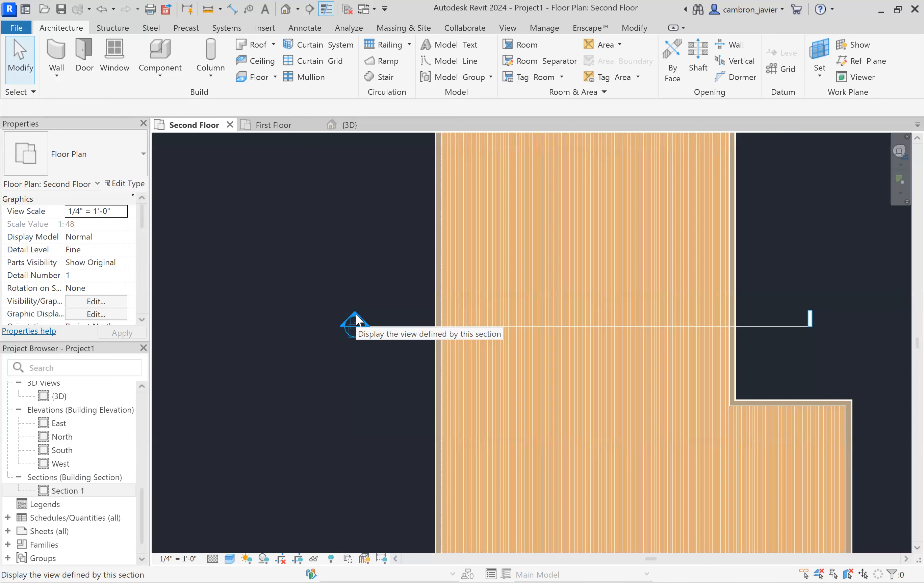
# Try the section line at different positions, near the plan's upper edge and near its lower edge.
pyautogui.scroll(-5, 369, 305)
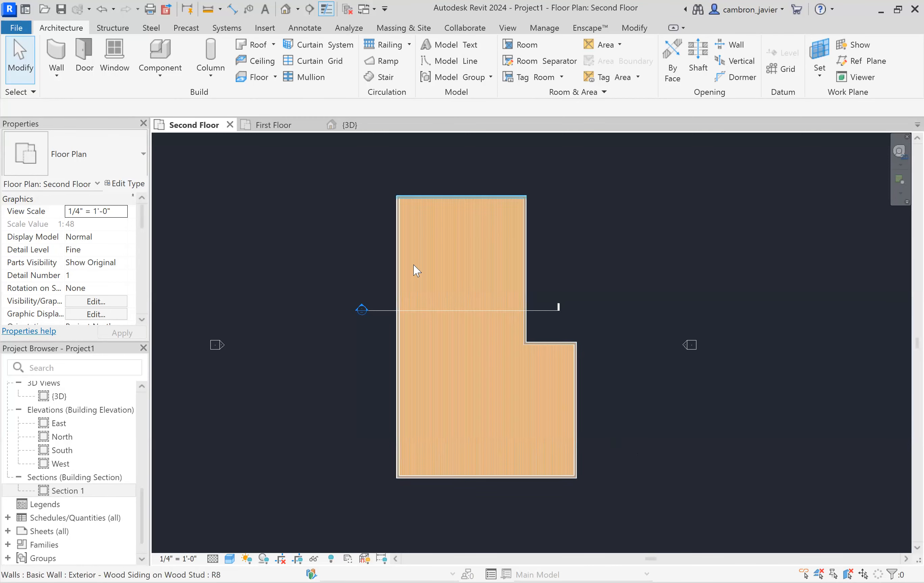
pyautogui.click(385, 310)
pyautogui.moveTo(385, 313); pyautogui.dragTo(407, 327)
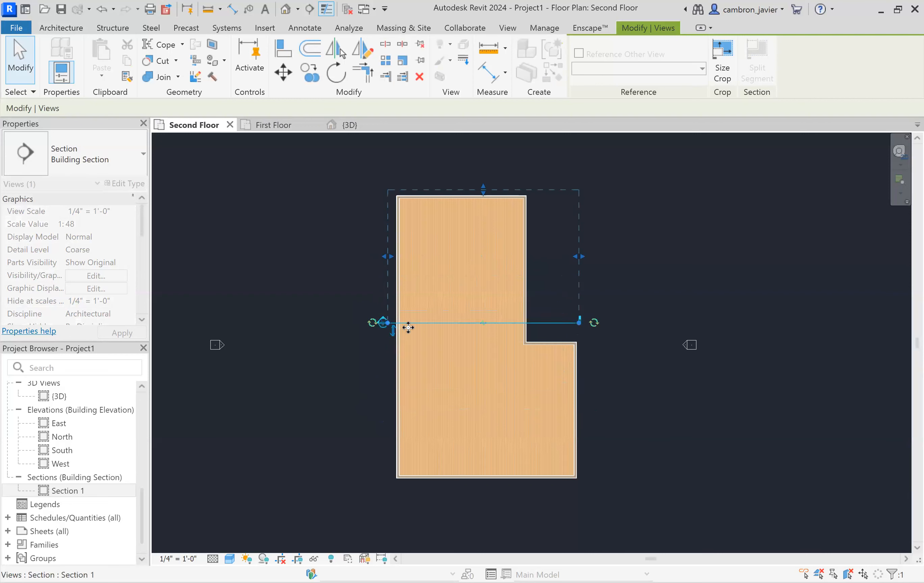
pyautogui.moveTo(554, 324); pyautogui.dragTo(547, 216)
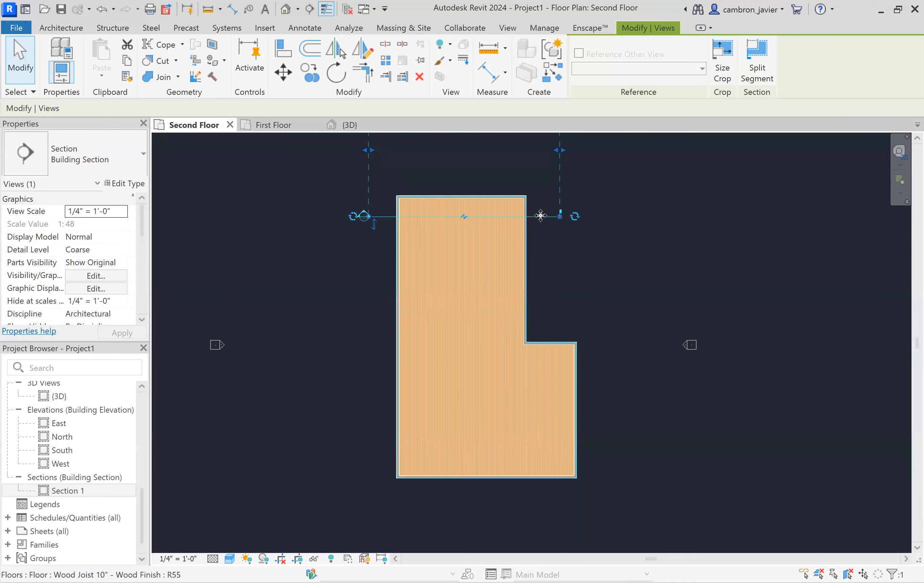
pyautogui.moveTo(546, 217); pyautogui.dragTo(570, 461)
pyautogui.click(568, 273)
pyautogui.click(655, 509)
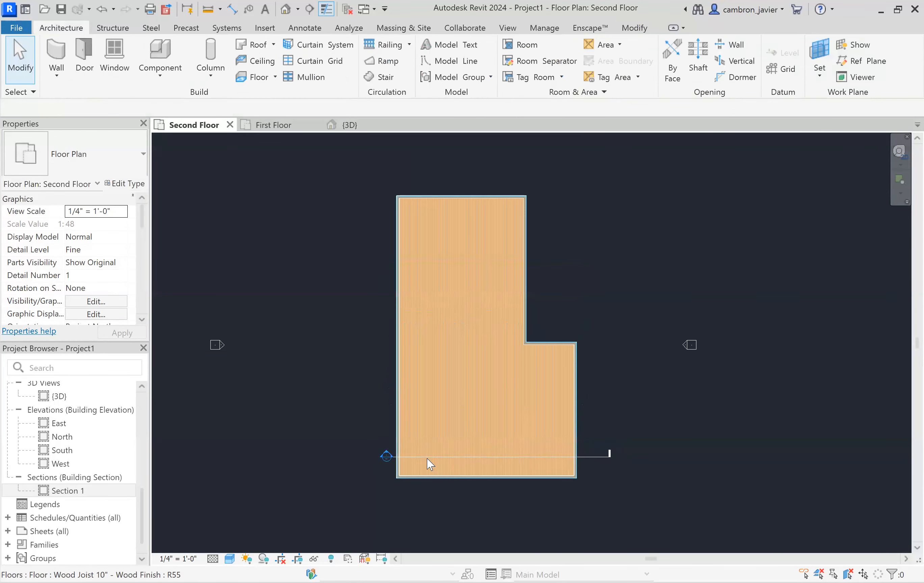
# Move the section line back across the narrower wing, just above the inner corner, and open its section view.
pyautogui.moveTo(587, 457); pyautogui.dragTo(576, 301)
pyautogui.click(619, 284)
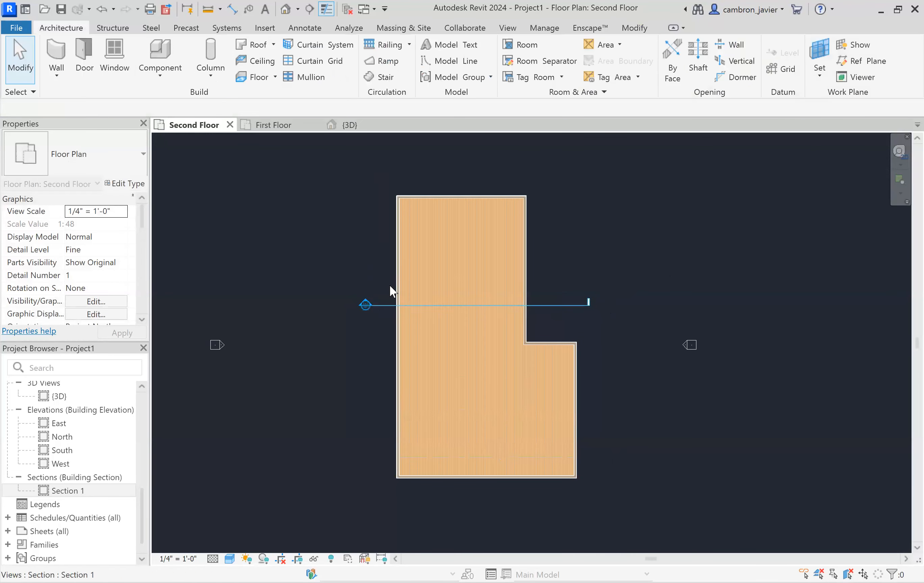
pyautogui.scroll(1, 380, 297)
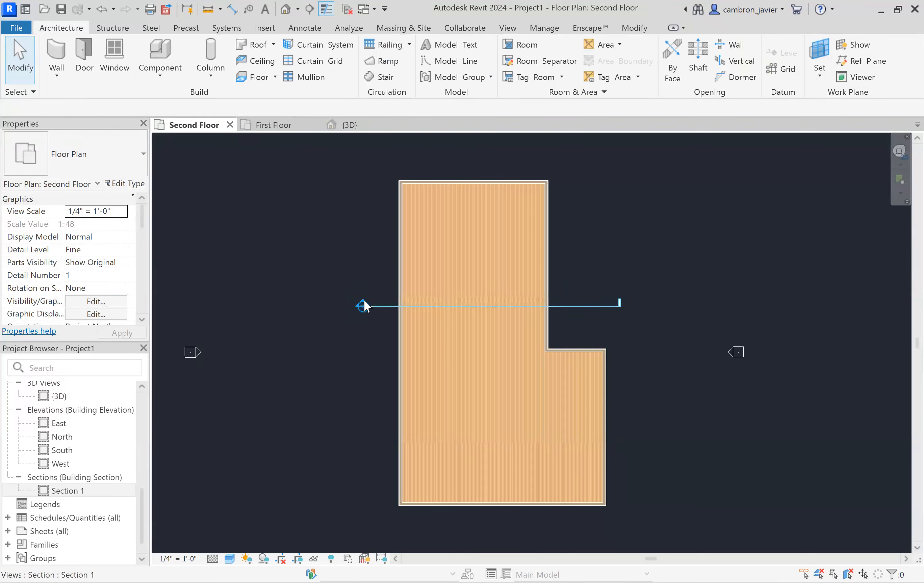
pyautogui.doubleClick(363, 304)
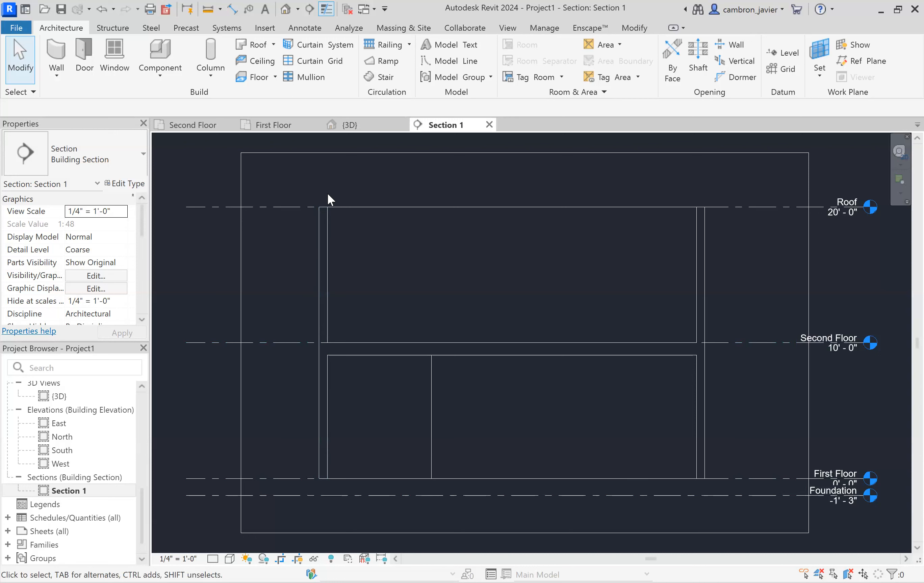
# Set the section view's detail level to Fine and examine where the second floor meets the exterior wall.
pyautogui.click(213, 561)
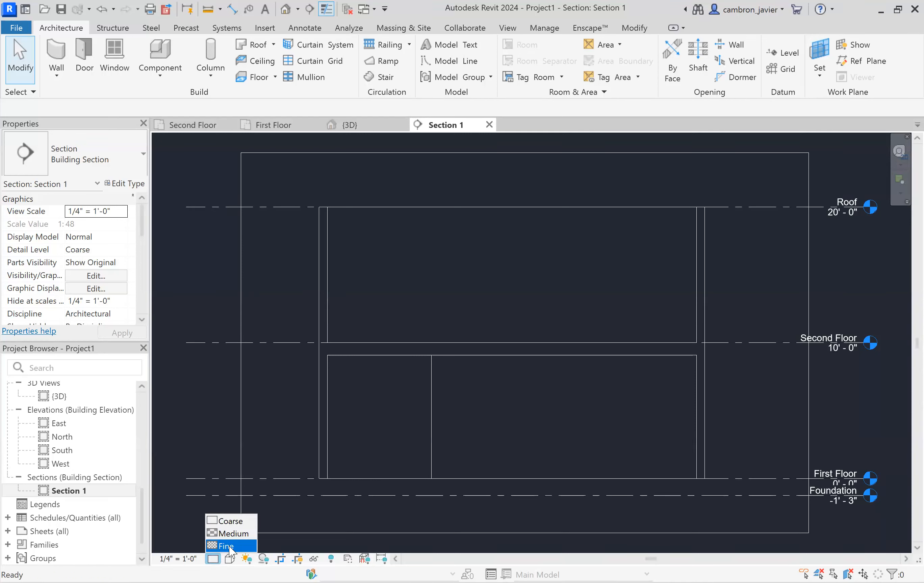
pyautogui.click(227, 546)
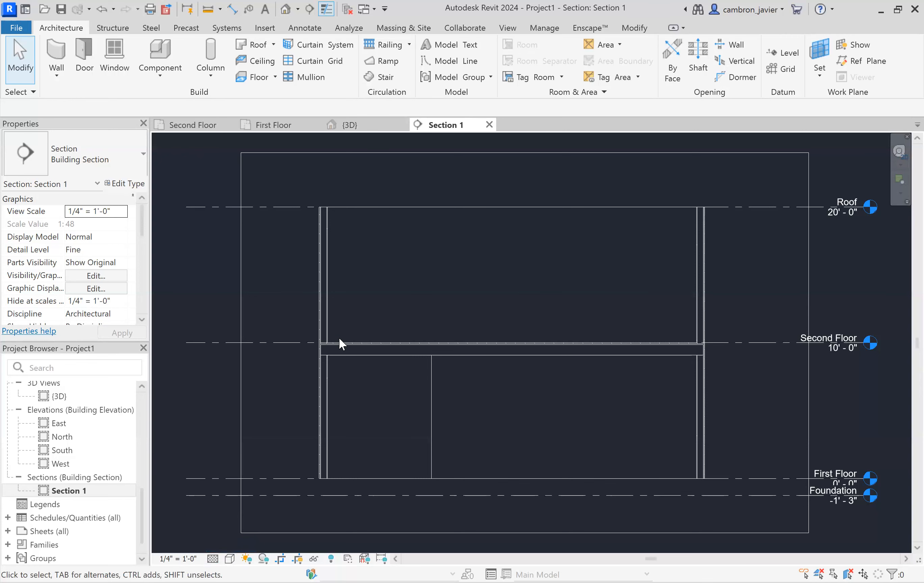
pyautogui.scroll(5, 339, 344)
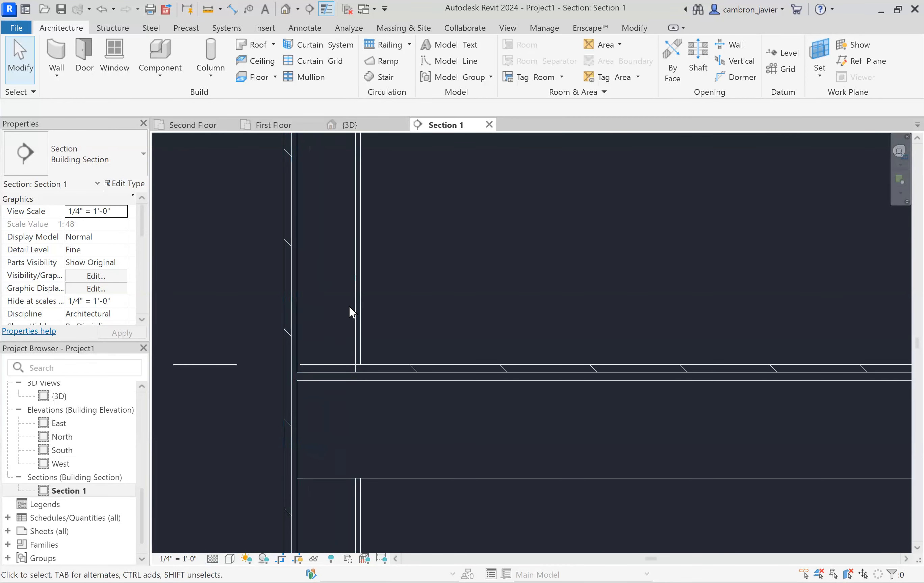
# Switch the section view to a shaded display and examine how the wood joist floor meets the exterior wall.
pyautogui.click(230, 559)
pyautogui.click(249, 508)
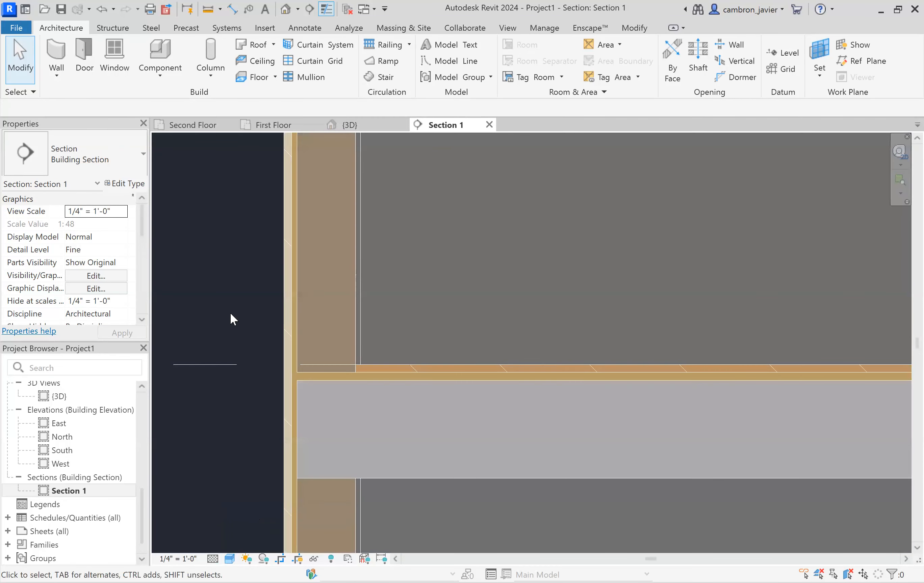
pyautogui.scroll(-6, 235, 317)
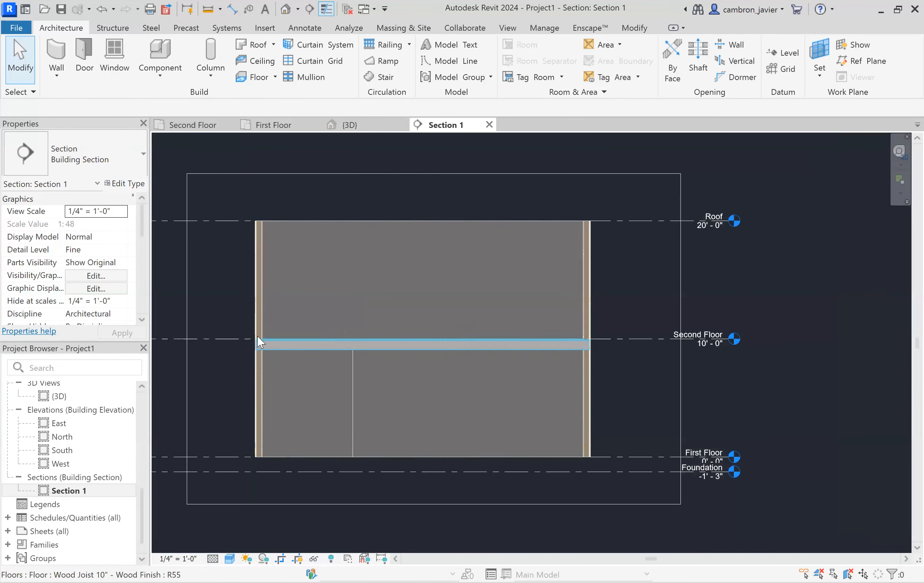
pyautogui.scroll(5, 258, 338)
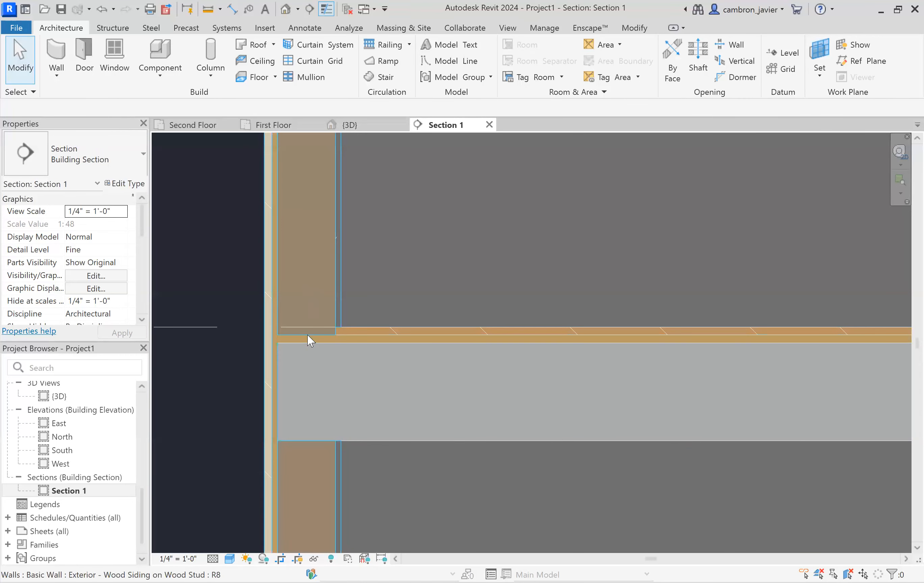
pyautogui.scroll(-5, 307, 334)
pyautogui.scroll(-2, 326, 309)
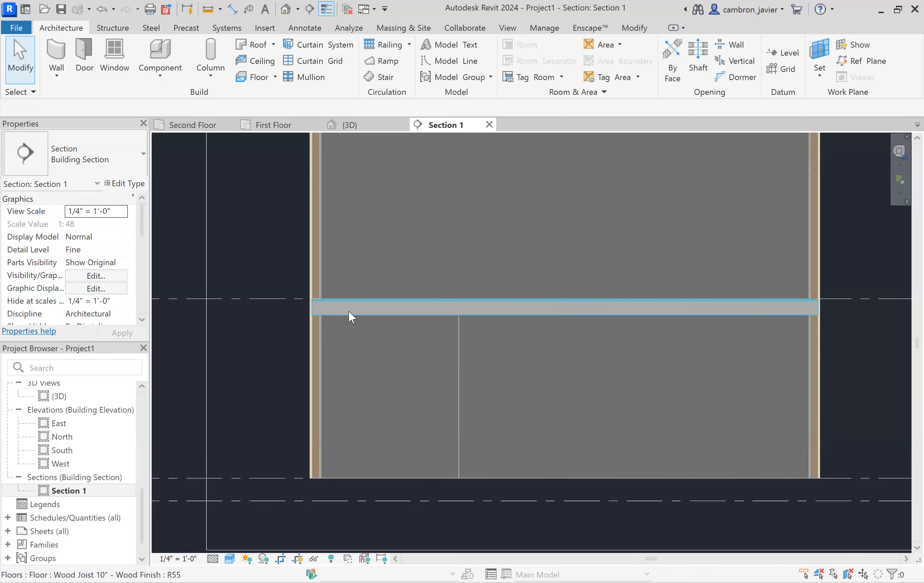
pyautogui.click(348, 311)
pyautogui.click(256, 253)
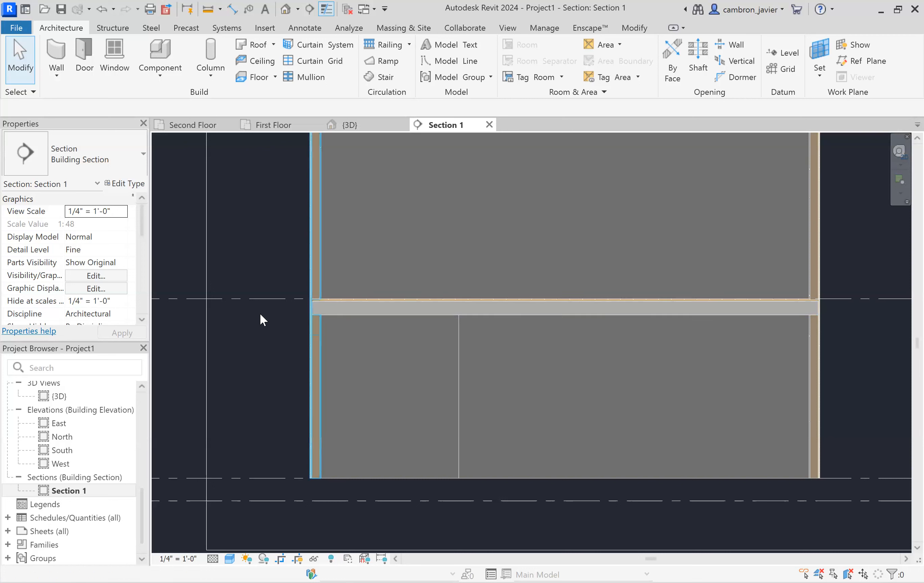
# Start a Wood Joist 10" - Wood Finish floor in the First Floor plan and preview the exterior walls as its boundary.
pyautogui.click(273, 127)
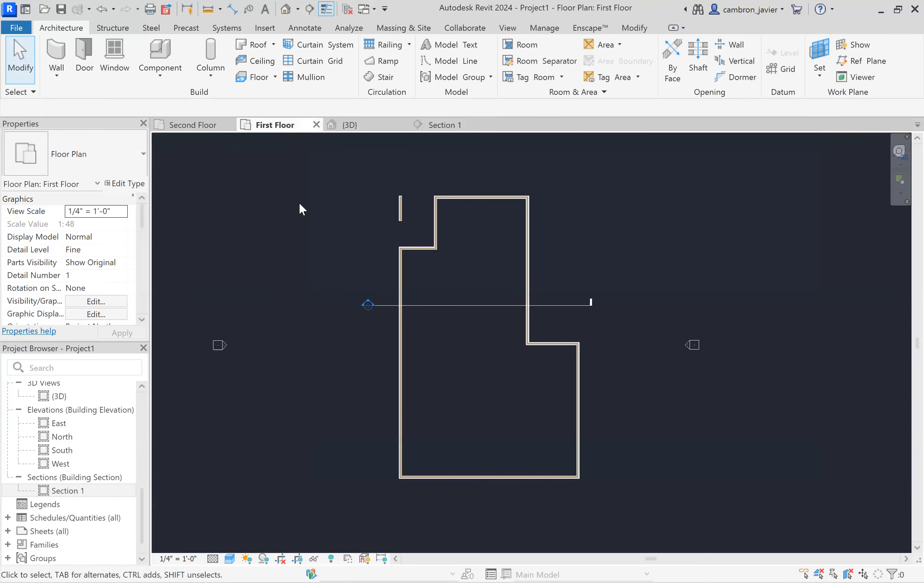
pyautogui.scroll(3, 468, 219)
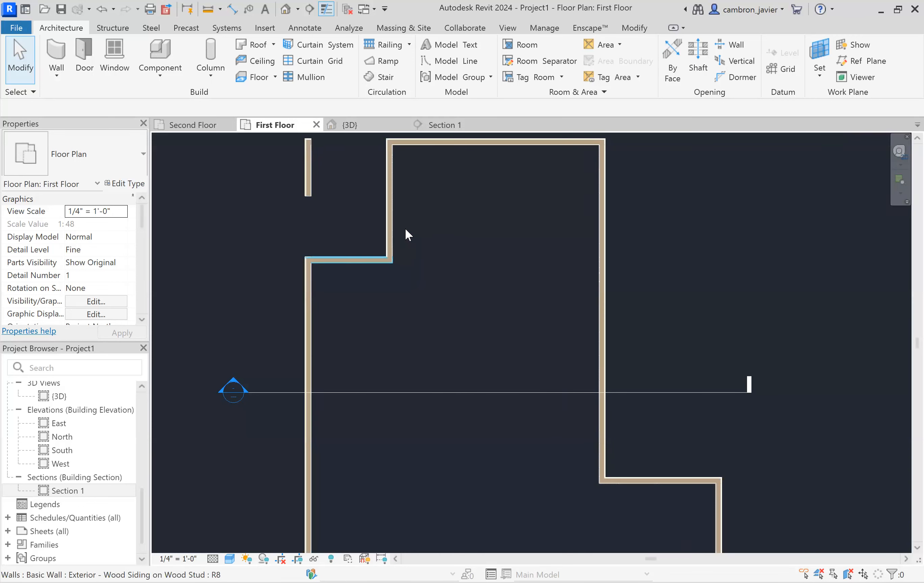
pyautogui.click(255, 79)
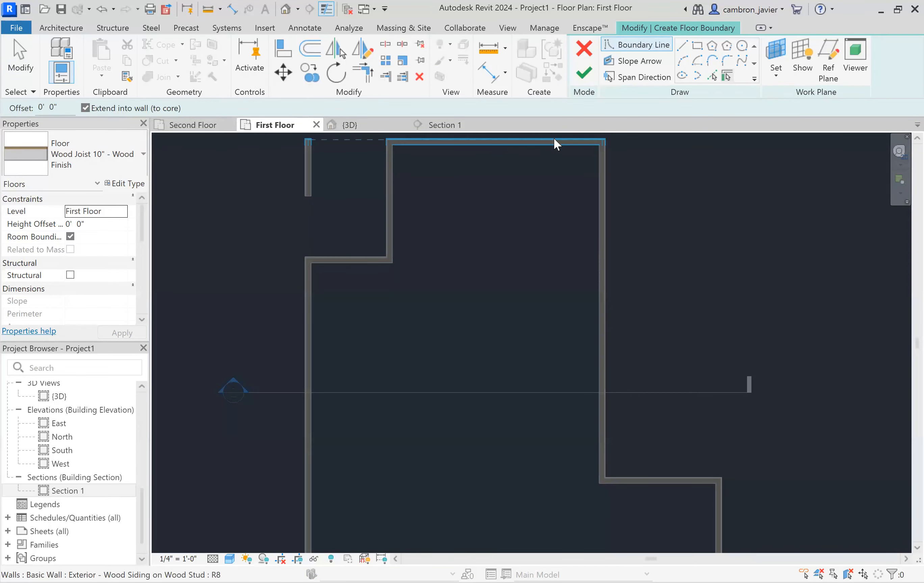
pyautogui.scroll(-3, 494, 185)
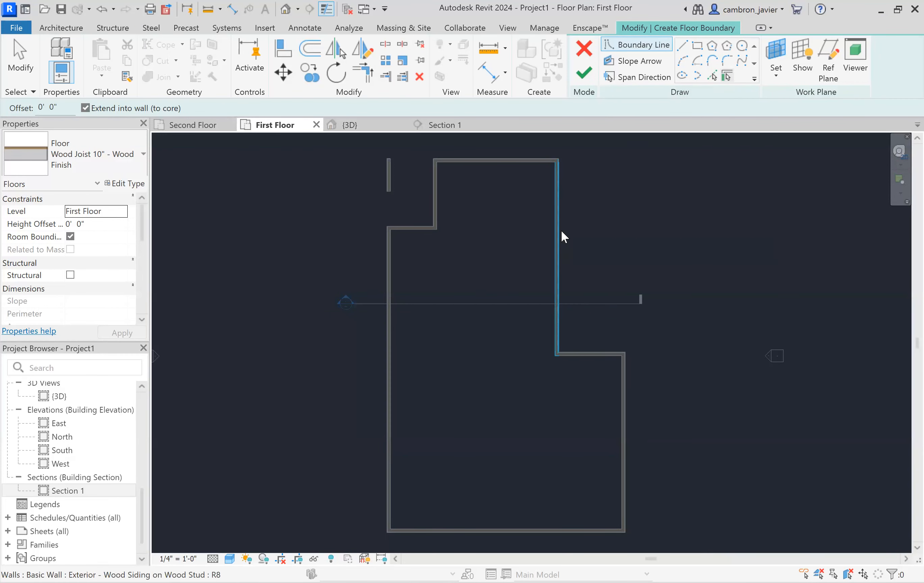
pyautogui.press('Tab')
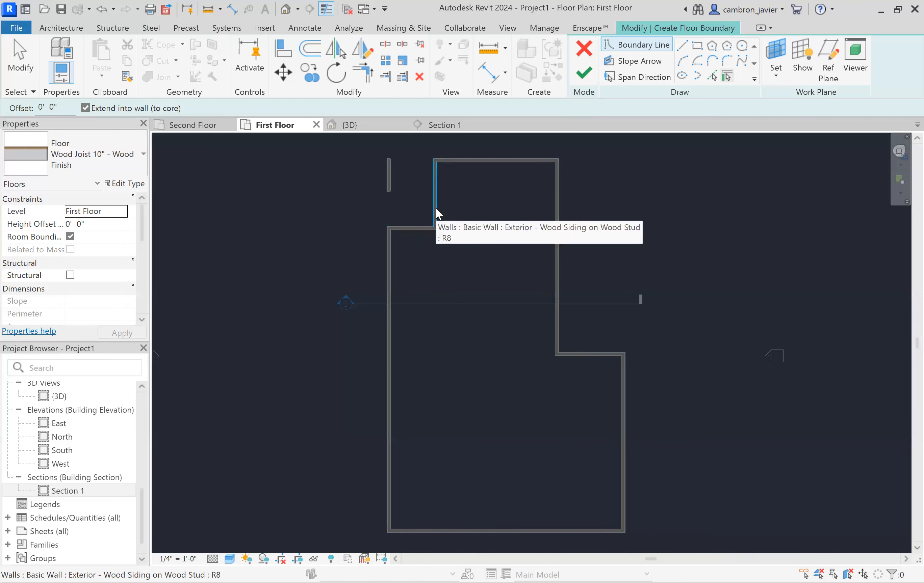
pyautogui.press('Tab')
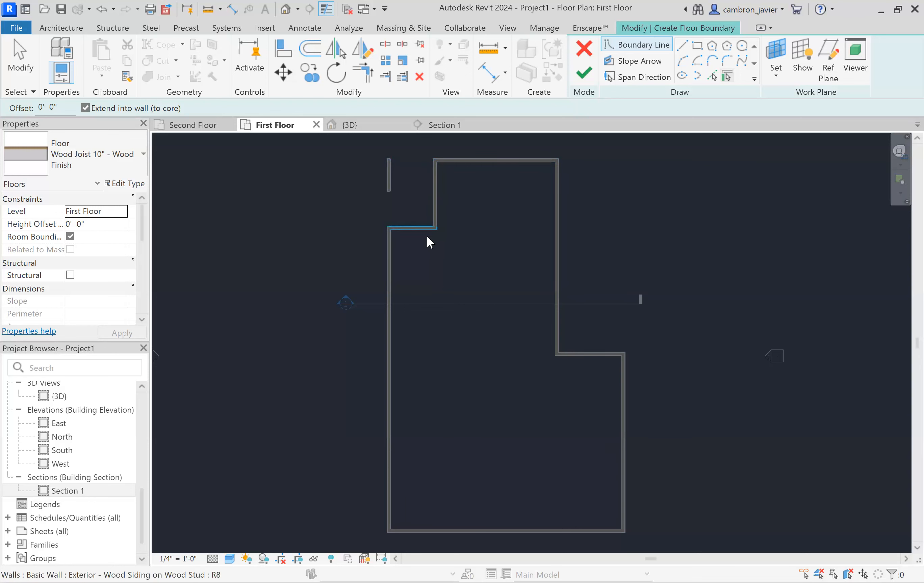
# Pick the two exterior walls forming the notch in the plan's upper-left corner as floor boundary lines.
pyautogui.scroll(4, 421, 230)
pyautogui.scroll(-4, 426, 232)
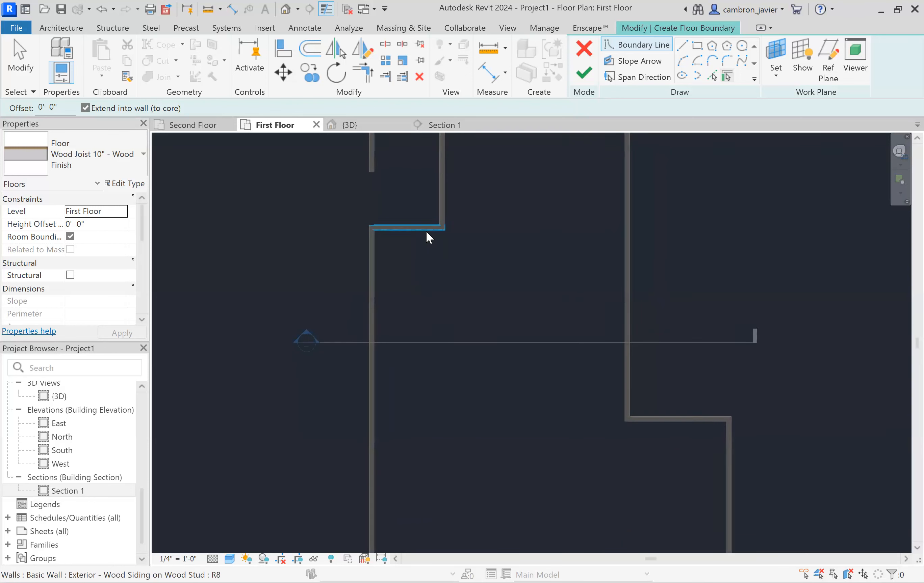
pyautogui.scroll(5, 426, 235)
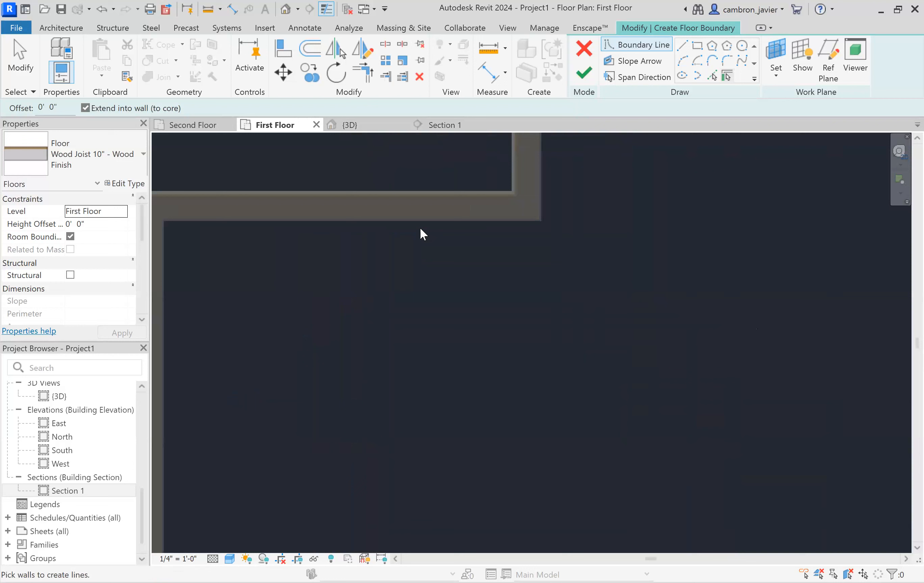
pyautogui.scroll(-6, 426, 201)
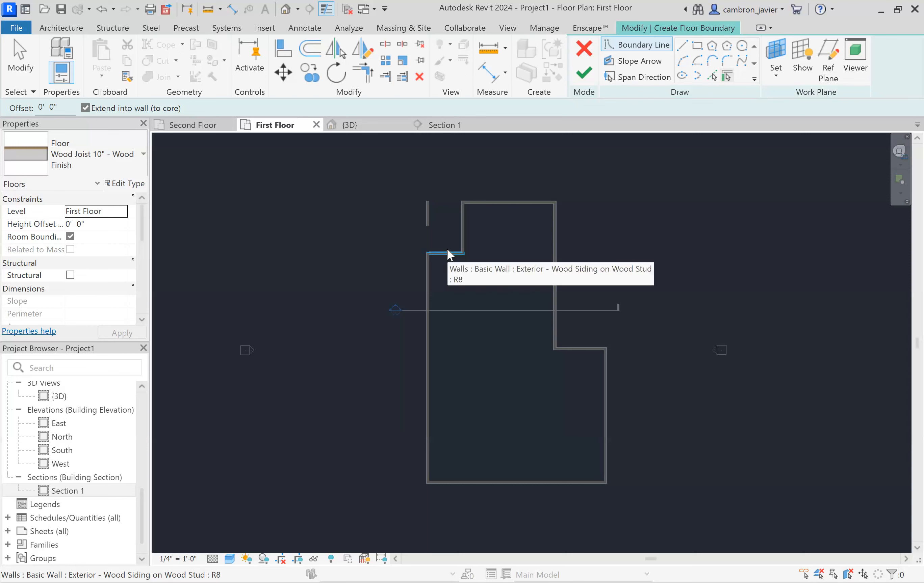
pyautogui.scroll(5, 450, 254)
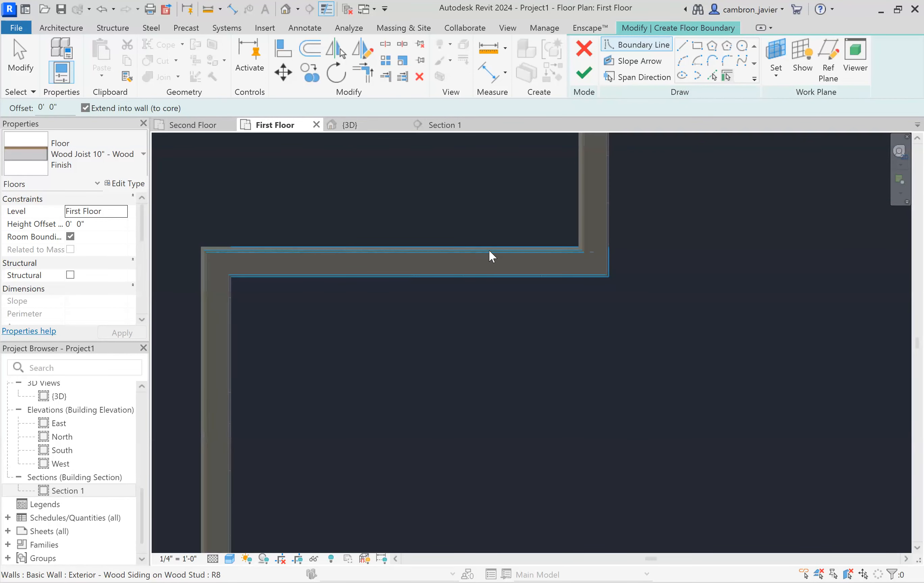
pyautogui.click(472, 249)
pyautogui.click(570, 194)
pyautogui.scroll(-4, 386, 417)
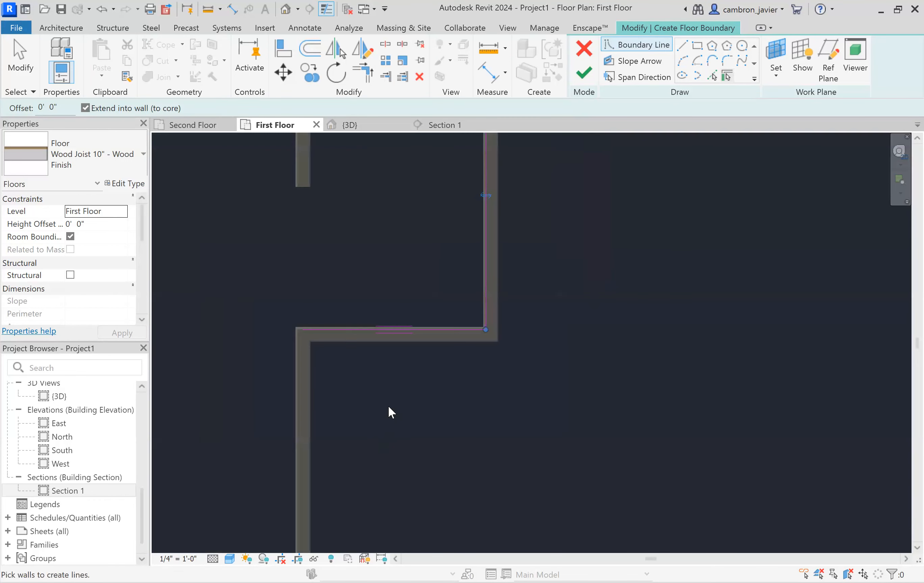
pyautogui.click(369, 367)
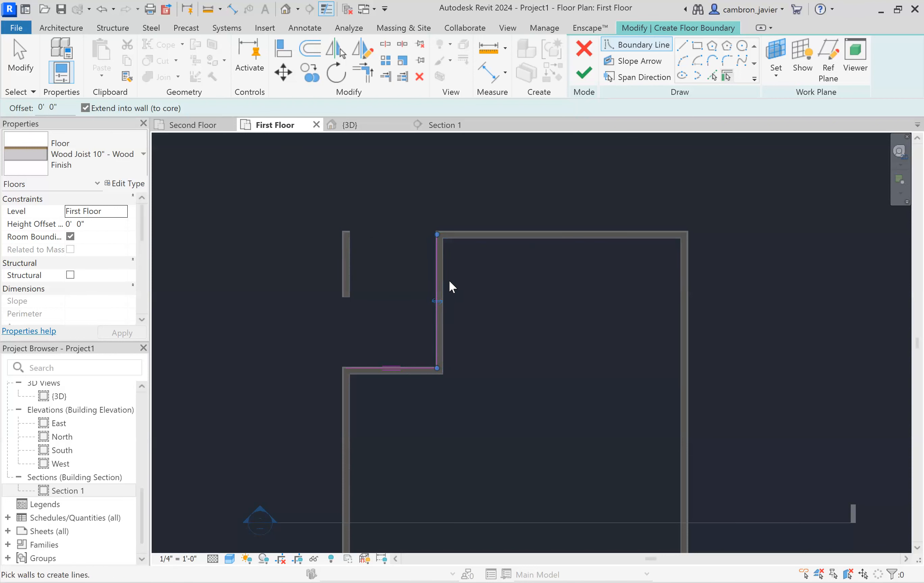
# Pick the remaining exterior walls around the building as floor boundary lines, ending with the long left wall.
pyautogui.click(517, 234)
pyautogui.click(690, 343)
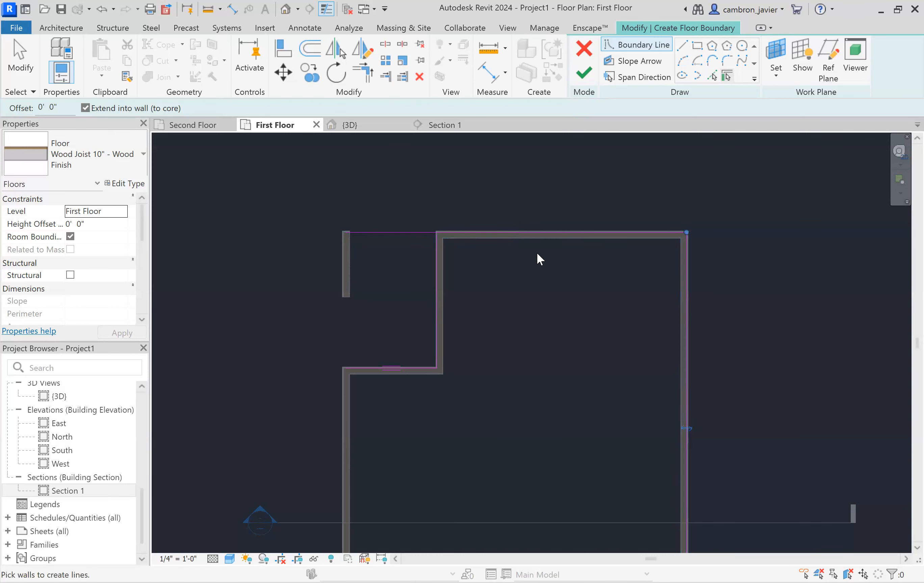
pyautogui.scroll(-2, 537, 258)
pyautogui.scroll(3, 639, 400)
pyautogui.click(634, 391)
pyautogui.click(672, 415)
pyautogui.scroll(-3, 557, 236)
pyautogui.scroll(4, 434, 408)
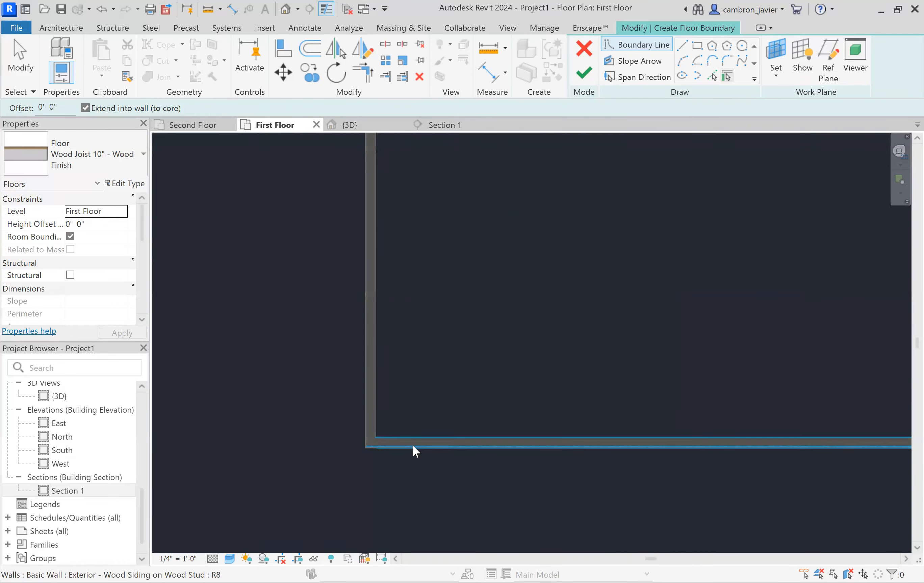
pyautogui.click(364, 409)
pyautogui.scroll(-3, 357, 433)
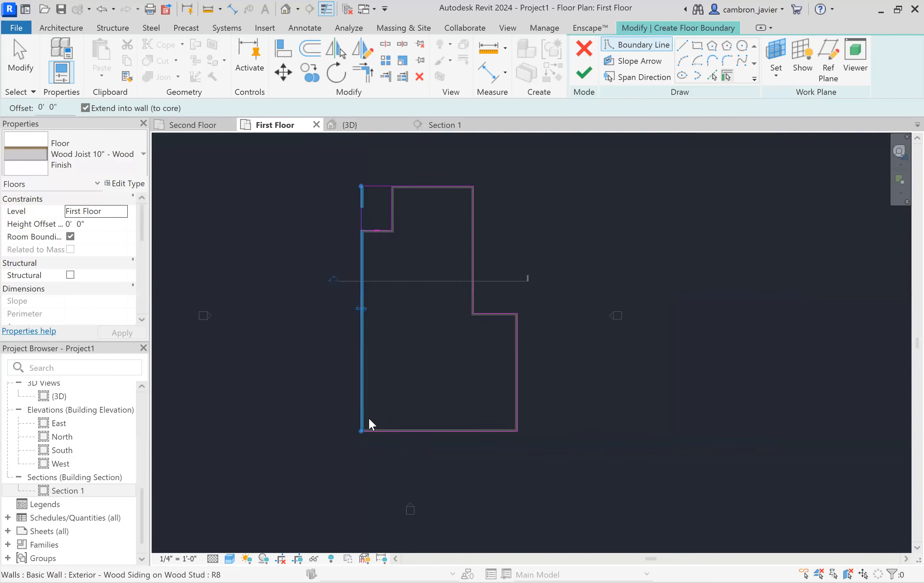
# Trim the overlapping boundary lines to corners at both ends of the notch, so the outline follows the notch walls.
pyautogui.scroll(3, 352, 205)
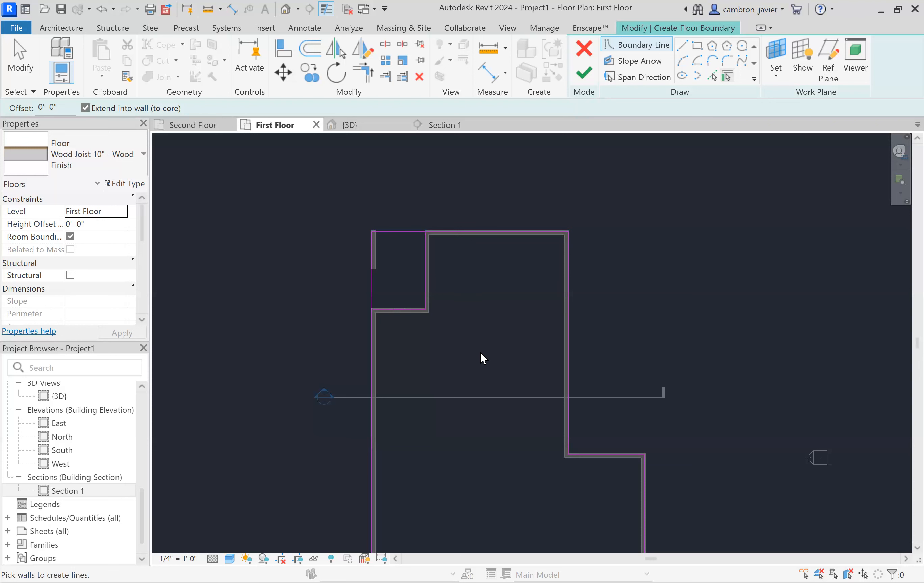
pyautogui.scroll(-1, 397, 402)
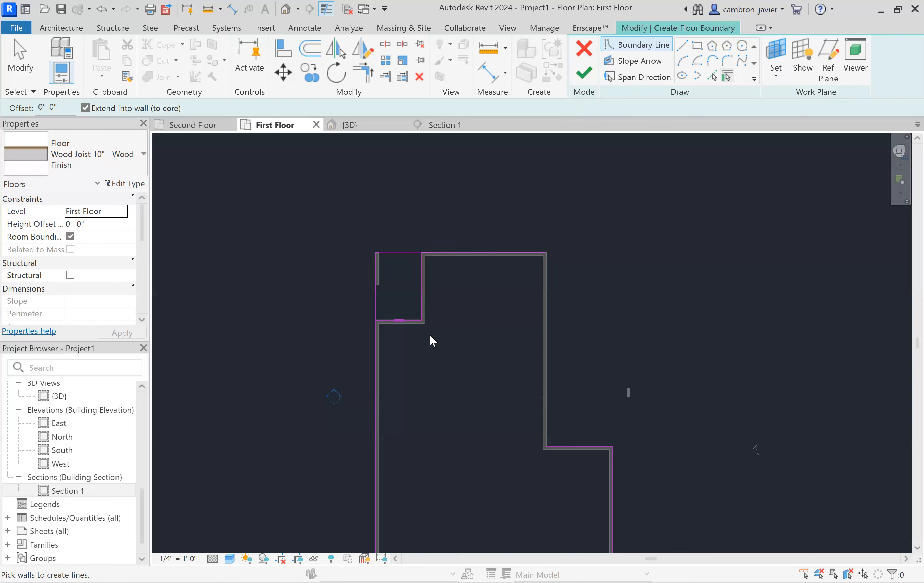
pyautogui.scroll(4, 412, 281)
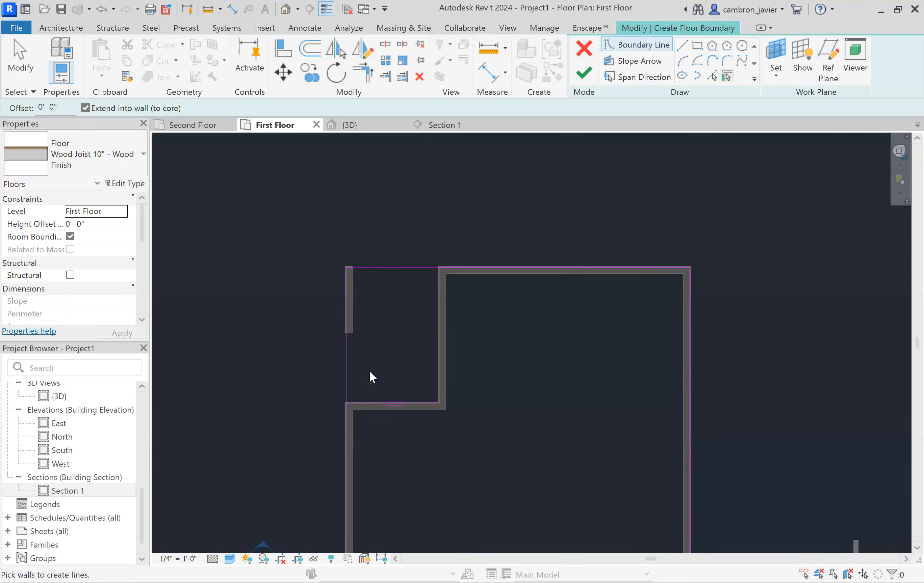
pyautogui.scroll(5, 440, 275)
pyautogui.scroll(-5, 447, 252)
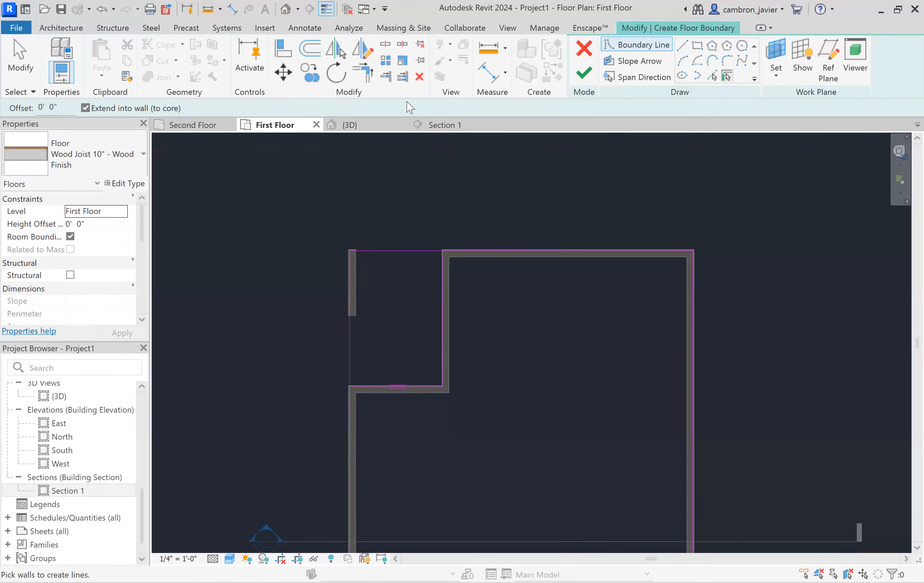
pyautogui.click(365, 79)
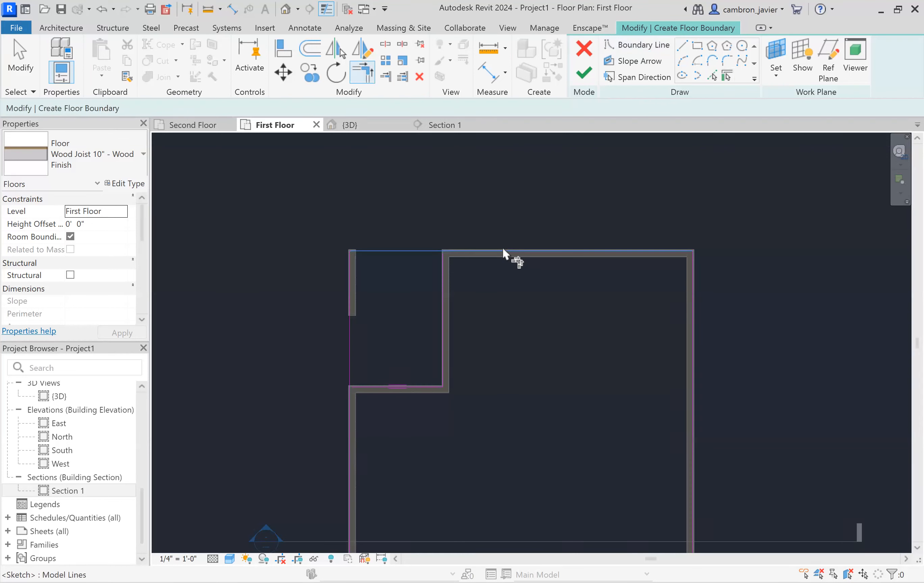
pyautogui.click(492, 250)
pyautogui.click(443, 284)
pyautogui.click(365, 386)
pyautogui.click(353, 425)
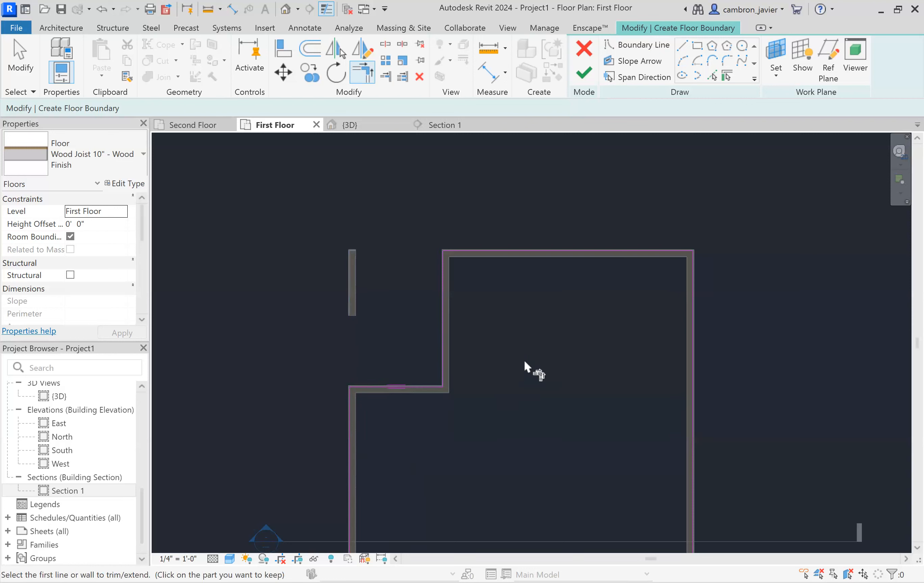
pyautogui.press('Escape')
# Finish the first-level floor's boundary sketch to create the floor.
pyautogui.scroll(-5, 413, 247)
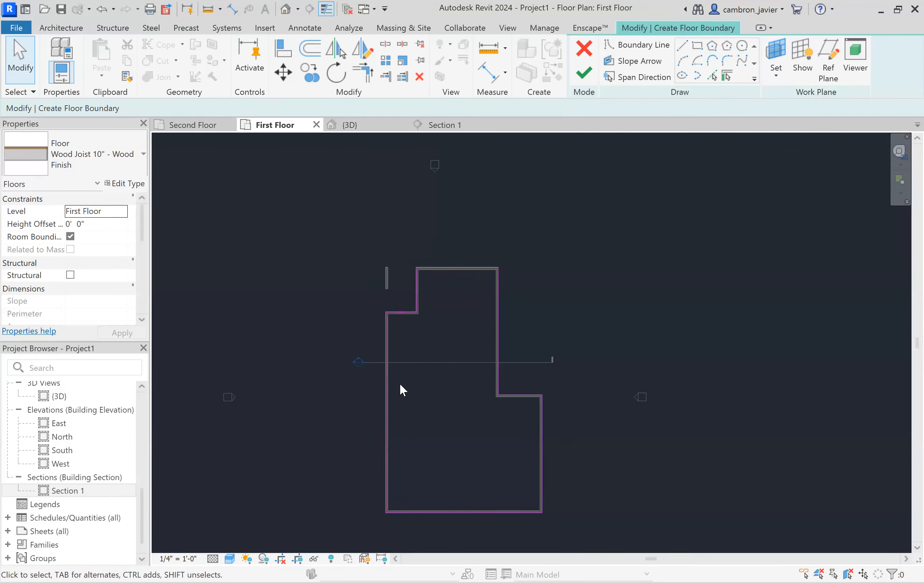
pyautogui.click(585, 74)
pyautogui.click(519, 256)
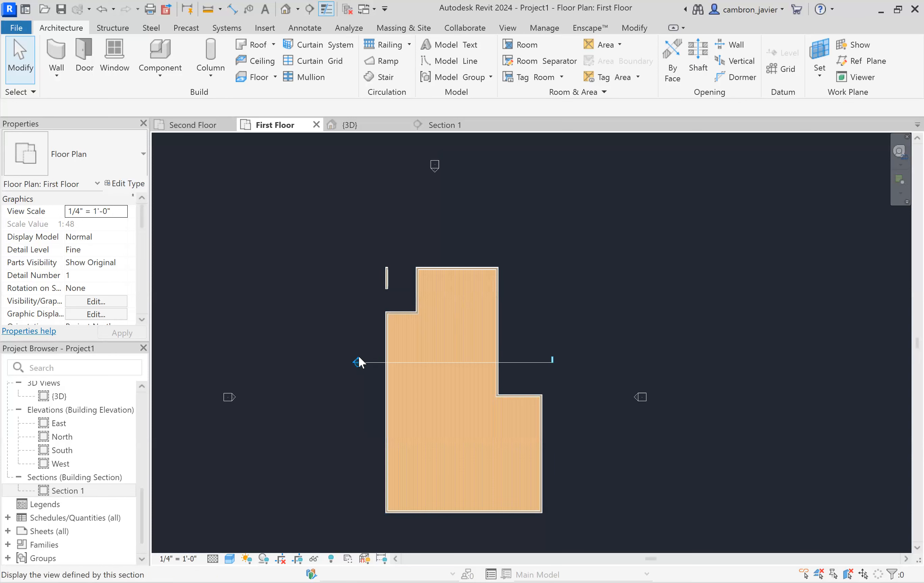
# Delete the existing wood joist floor in the Second Floor plan.
pyautogui.click(186, 124)
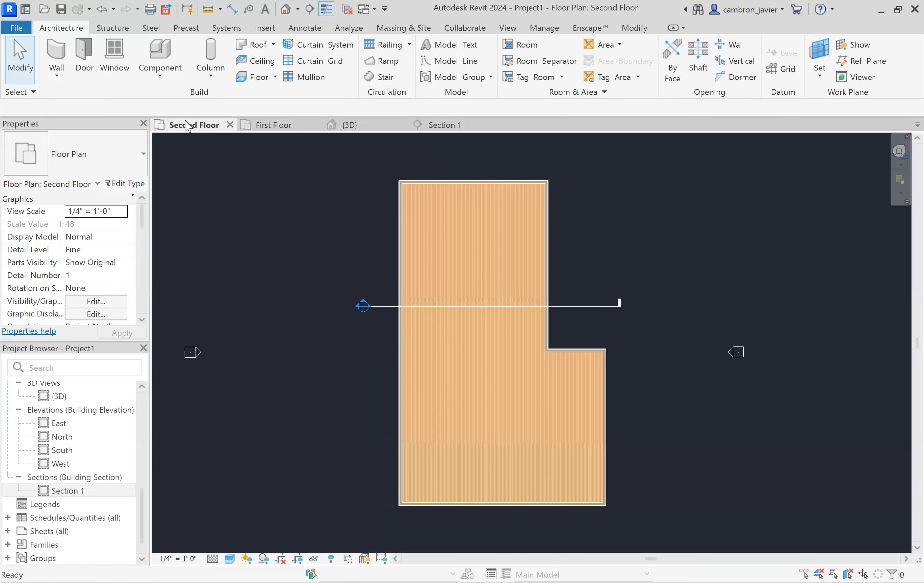
pyautogui.click(504, 270)
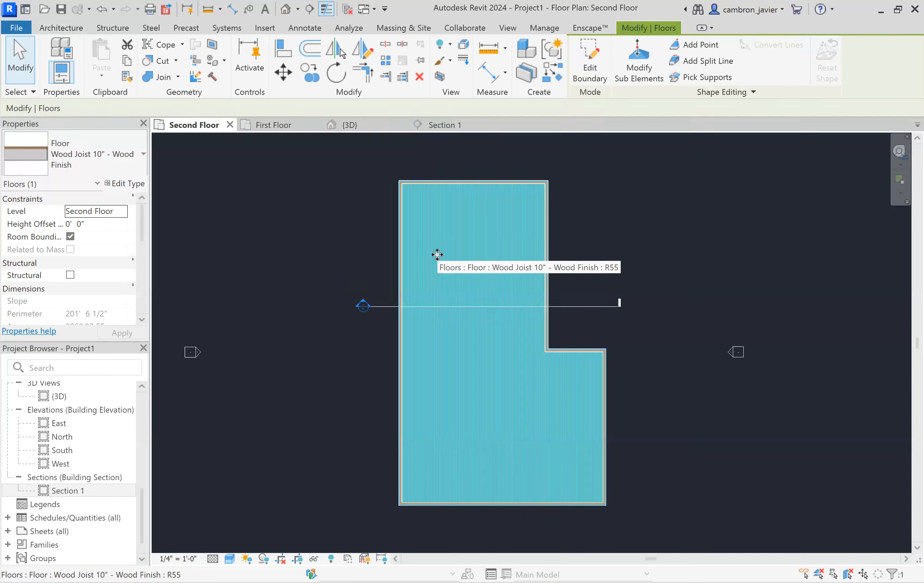
pyautogui.press('Escape')
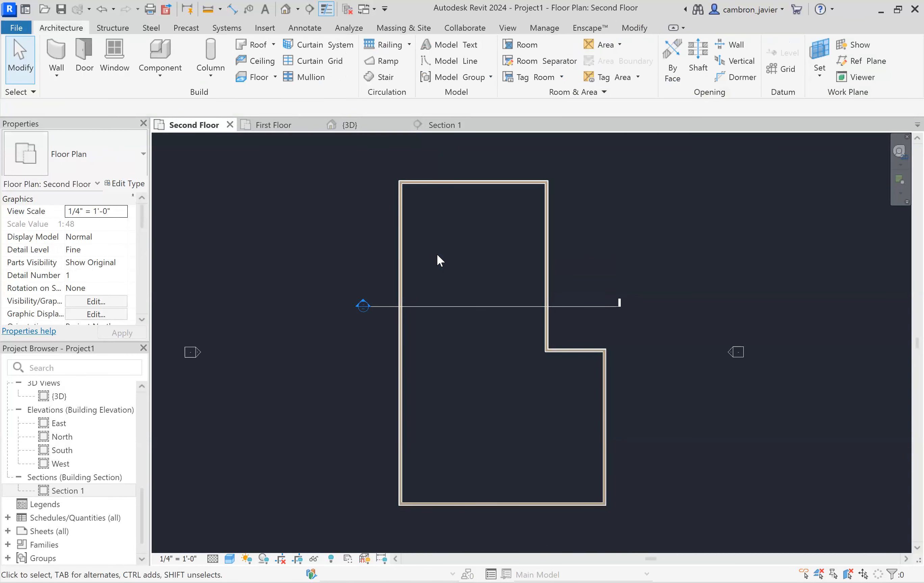
# Start a Wood Joist 10" - Wood Finish floor on the Second Floor level, picking the north, upper east and west exterior walls as boundaries.
pyautogui.scroll(1, 445, 250)
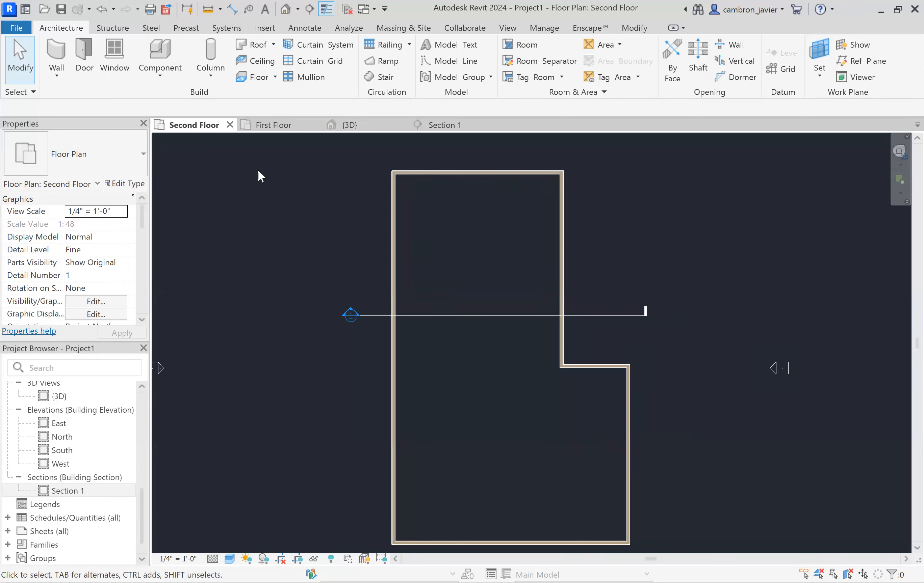
pyautogui.click(259, 79)
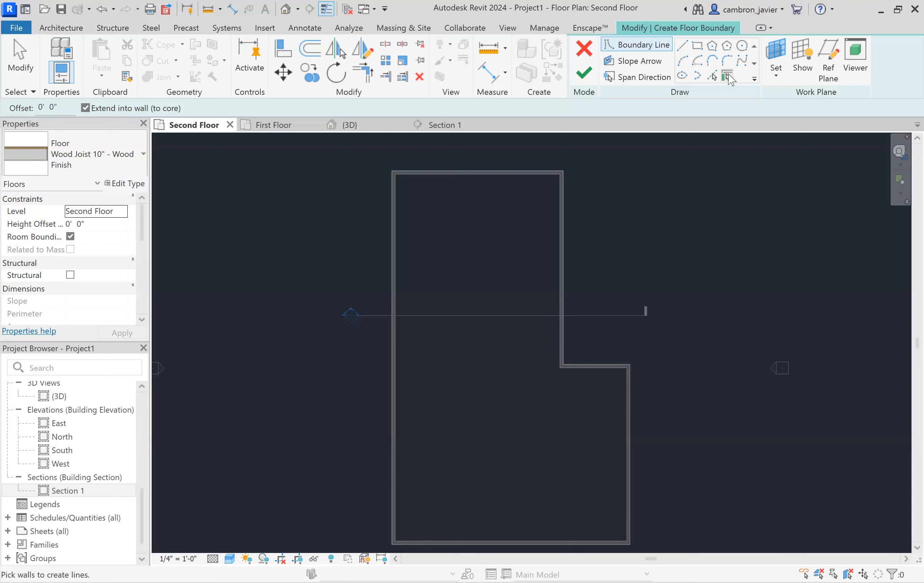
pyautogui.click(448, 172)
pyautogui.click(563, 244)
pyautogui.scroll(2, 565, 249)
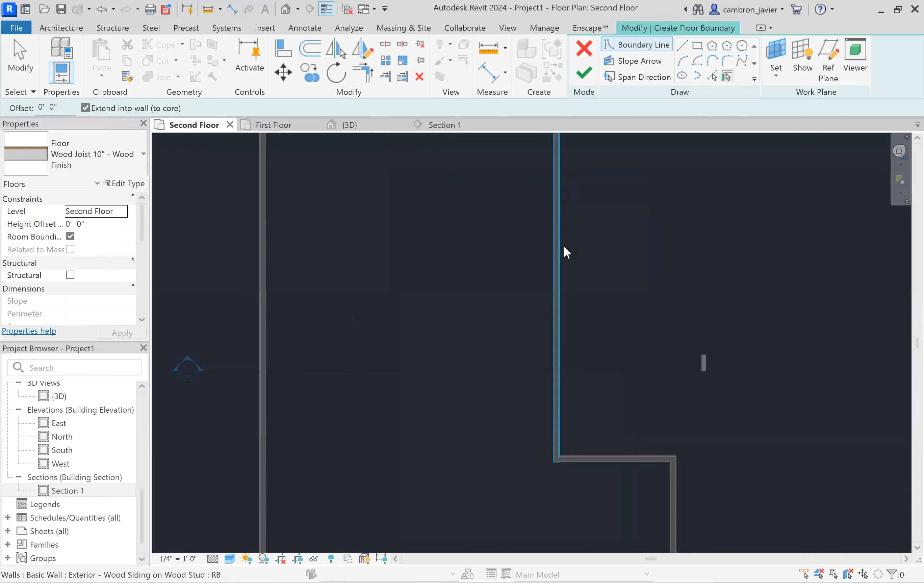
pyautogui.scroll(-1, 626, 341)
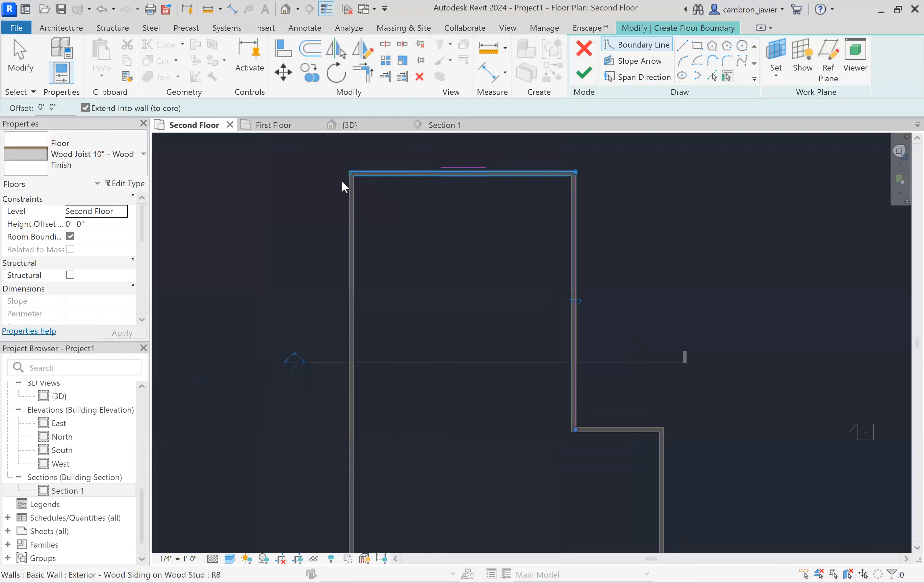
pyautogui.click(351, 222)
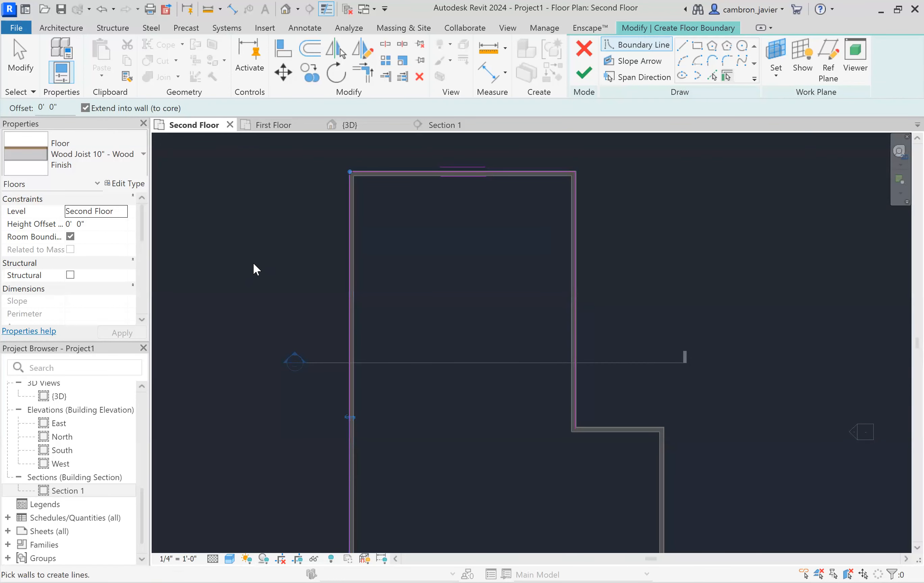
pyautogui.scroll(-2, 257, 263)
pyautogui.scroll(-1, 287, 295)
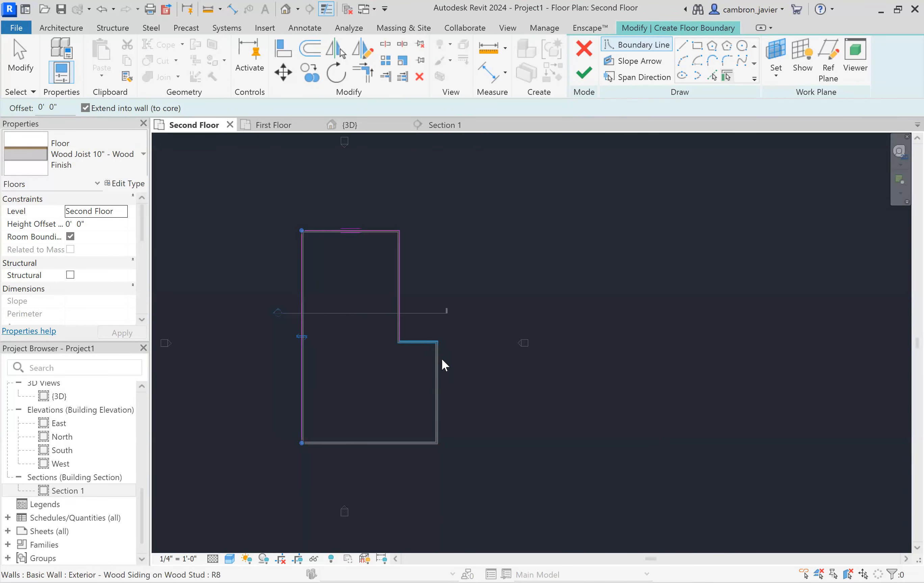
pyautogui.scroll(2, 376, 229)
pyautogui.click(376, 230)
pyautogui.scroll(3, 376, 230)
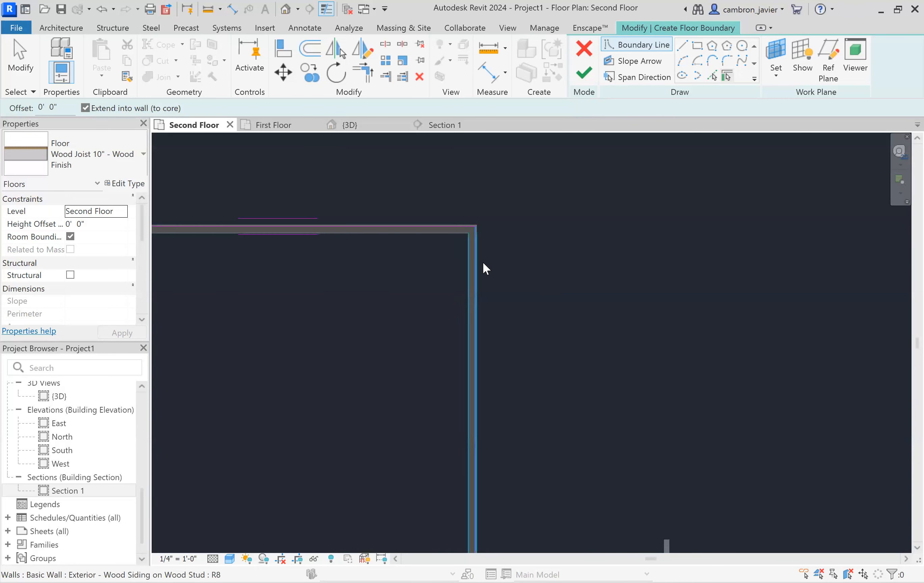
pyautogui.scroll(-2, 484, 264)
pyautogui.scroll(8, 335, 249)
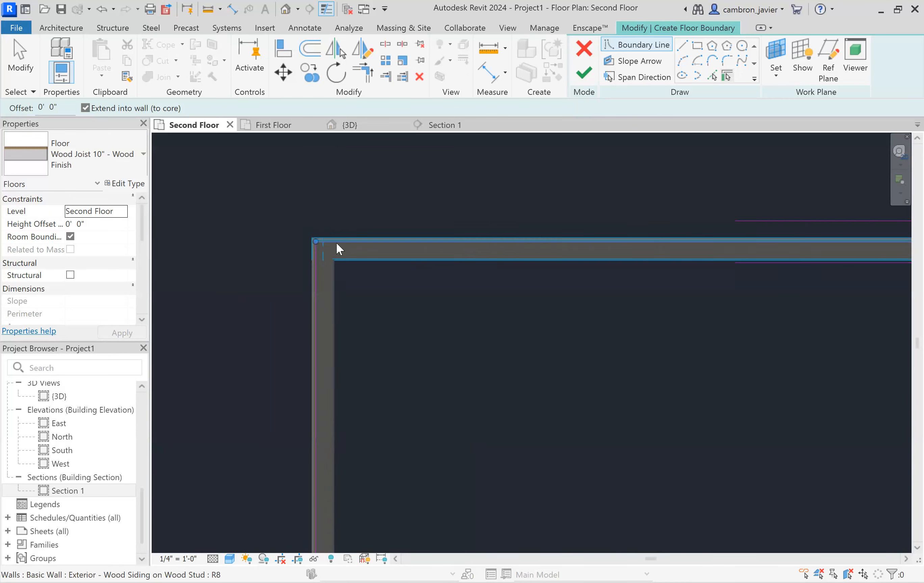
pyautogui.click(322, 292)
pyautogui.scroll(-5, 280, 259)
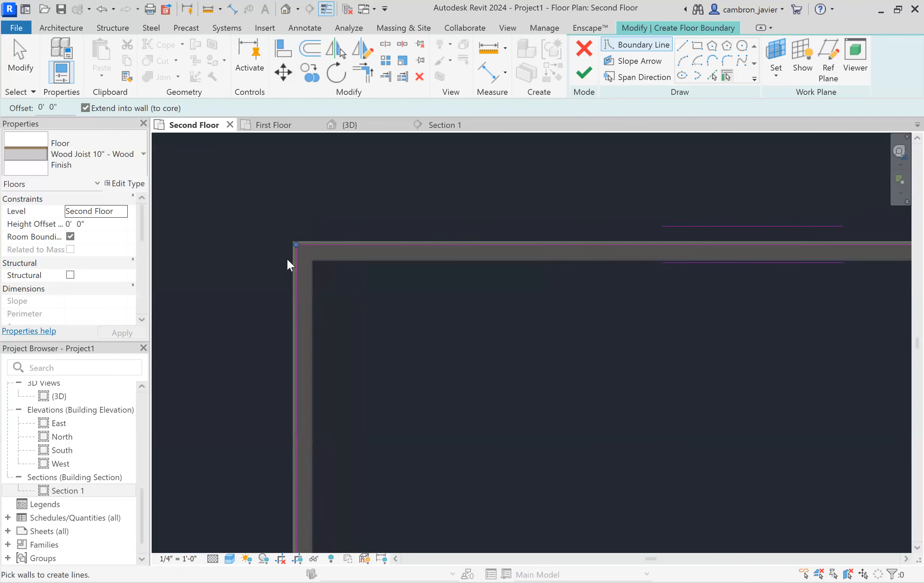
# Draw a horizontal boundary line about 27'-8" long from the west wall, ending in line with the upper east wall below the notch.
pyautogui.click(463, 267)
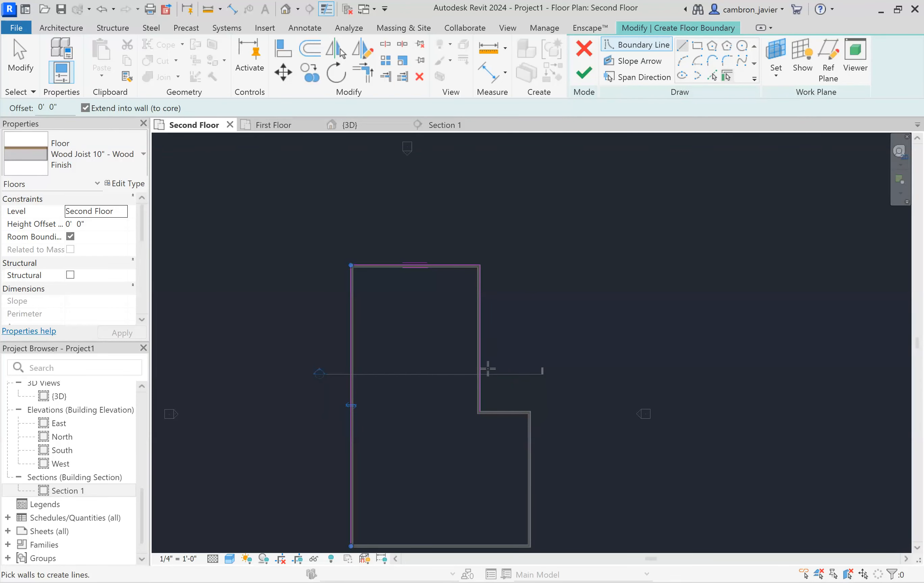
pyautogui.scroll(-2, 487, 366)
pyautogui.scroll(3, 475, 407)
pyautogui.scroll(3, 486, 365)
pyautogui.scroll(-3, 388, 458)
pyautogui.scroll(3, 299, 481)
pyautogui.click(303, 482)
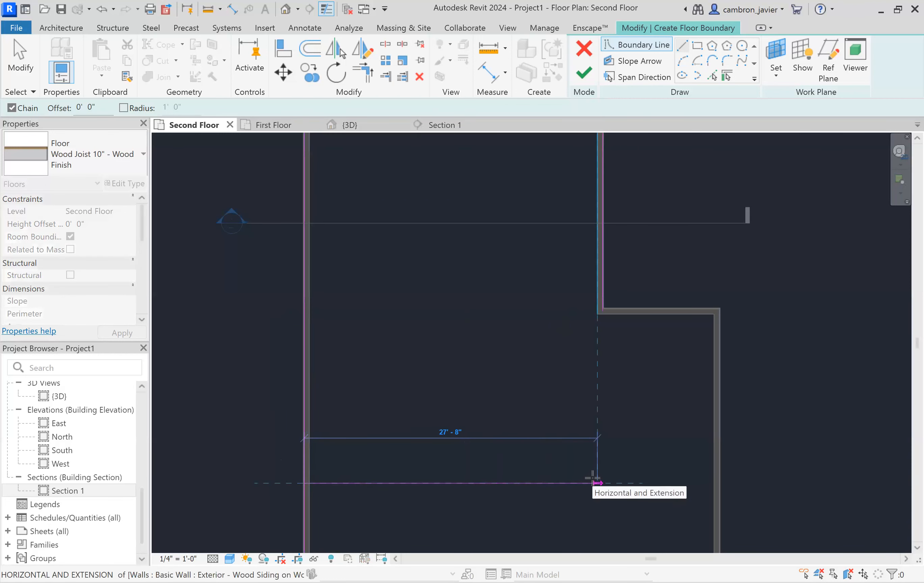
pyautogui.click(594, 500)
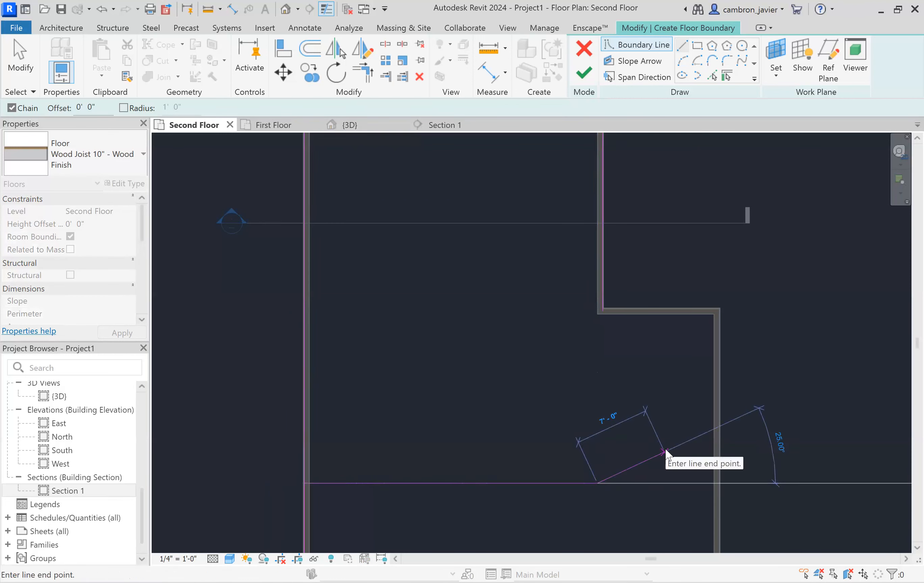
pyautogui.press('Escape')
pyautogui.scroll(-3, 582, 383)
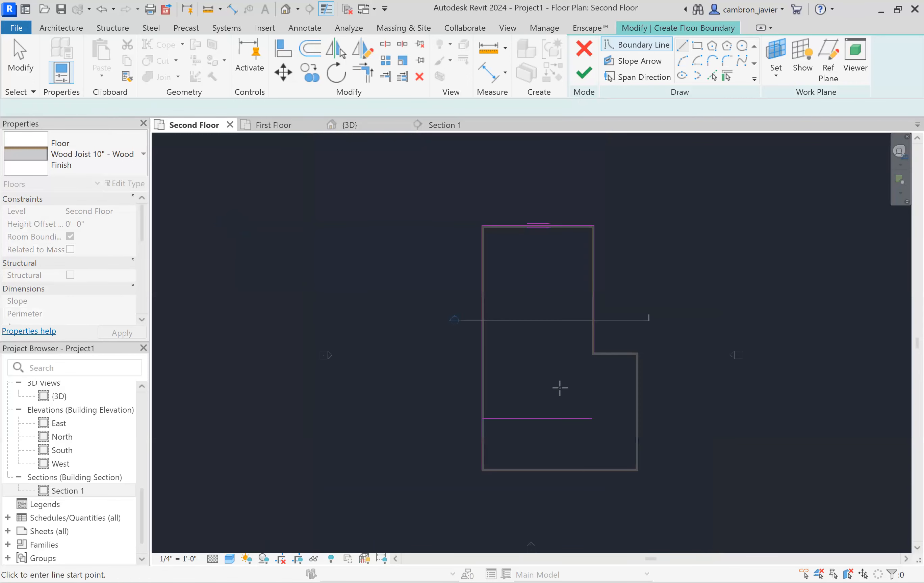
pyautogui.click(633, 343)
pyautogui.press('Escape')
pyautogui.press('Escape')
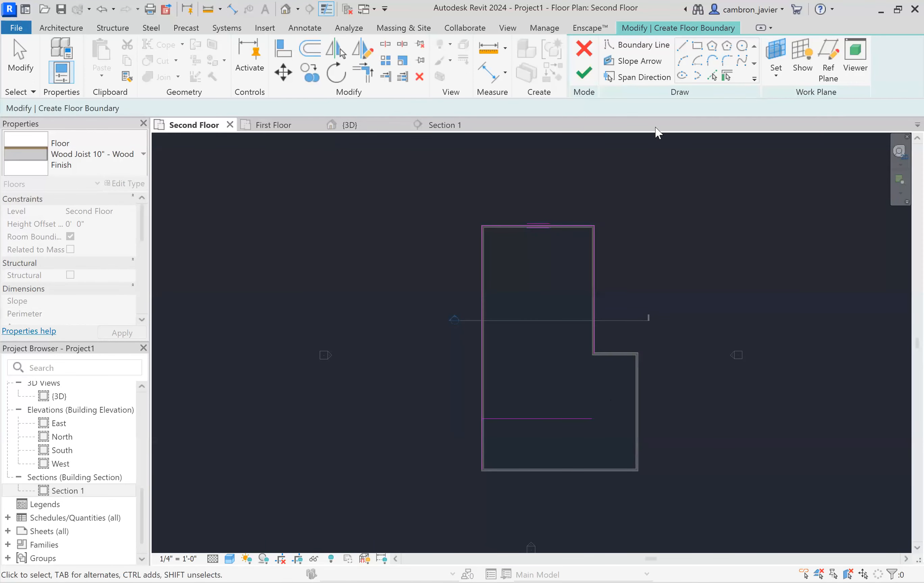
# Re-reference the horizontal boundary line's temporary dimension to the south wall and set that distance to 15'.
pyautogui.scroll(5, 587, 414)
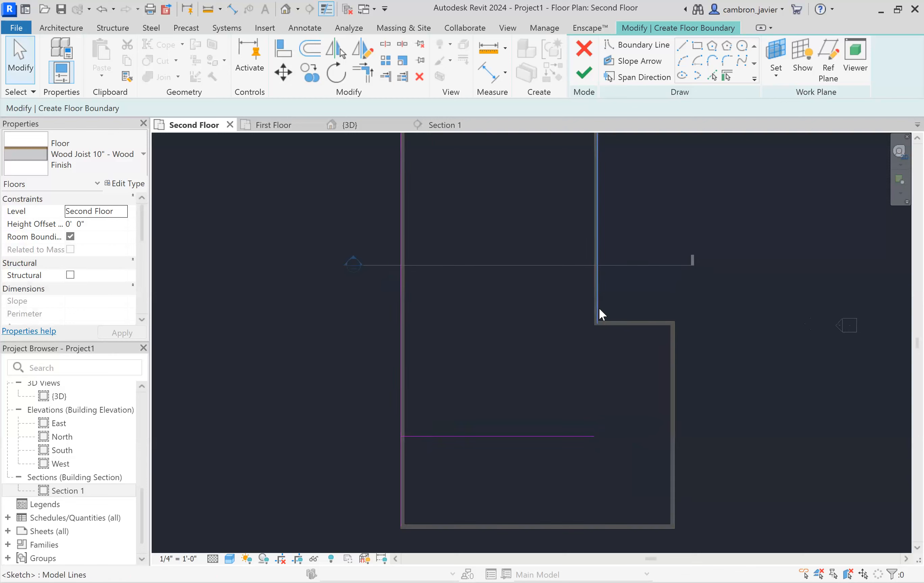
pyautogui.click(505, 453)
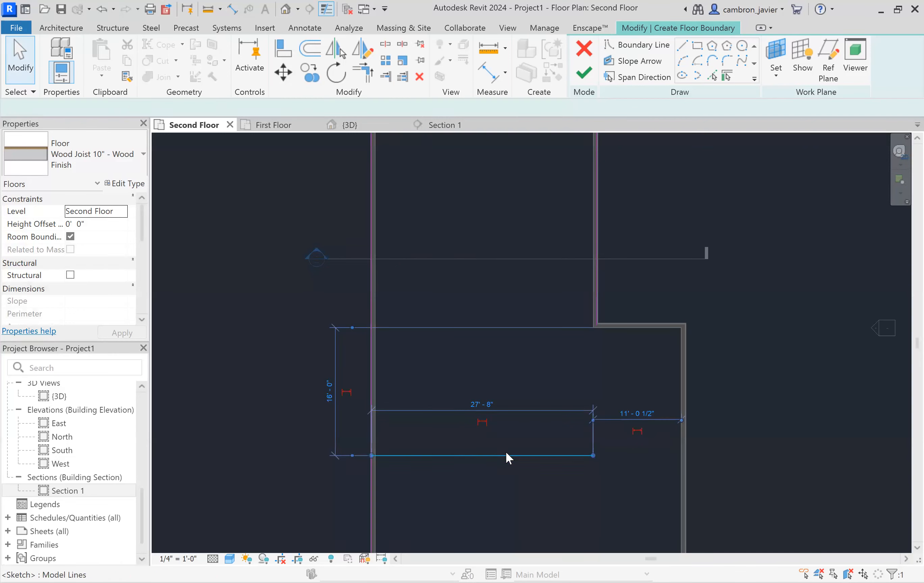
pyautogui.scroll(-2, 428, 323)
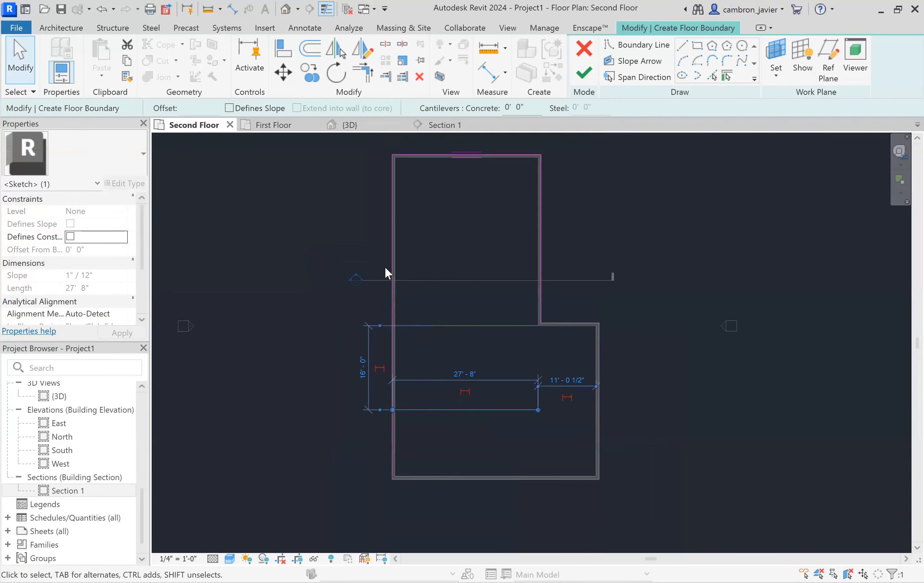
pyautogui.scroll(1, 386, 297)
pyautogui.moveTo(380, 327); pyautogui.dragTo(413, 503)
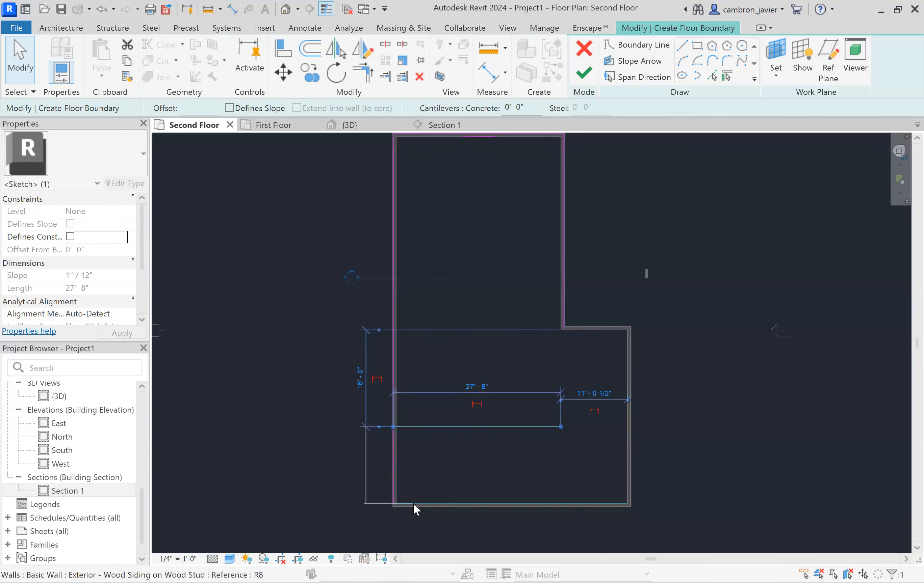
pyautogui.click(363, 465)
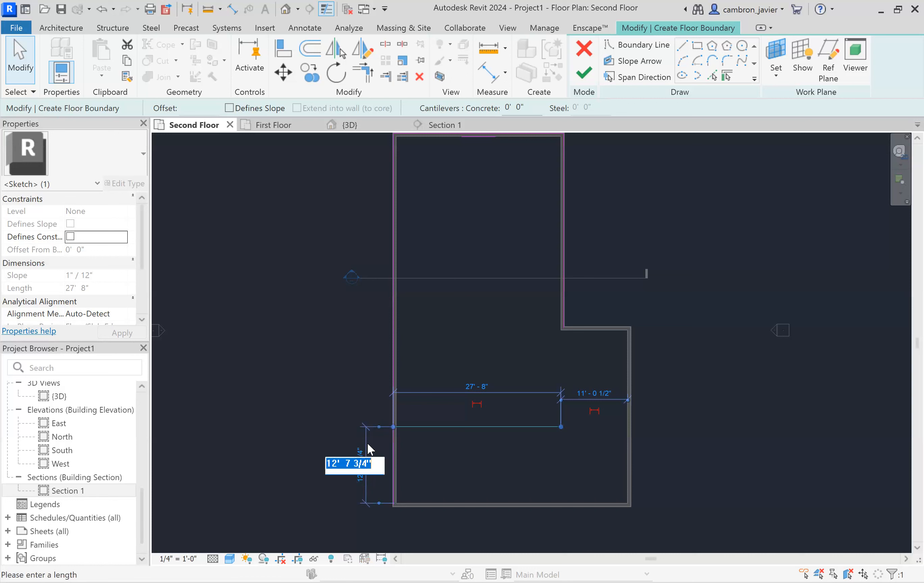
pyautogui.write('15')
pyautogui.press('Return')
pyautogui.click(495, 447)
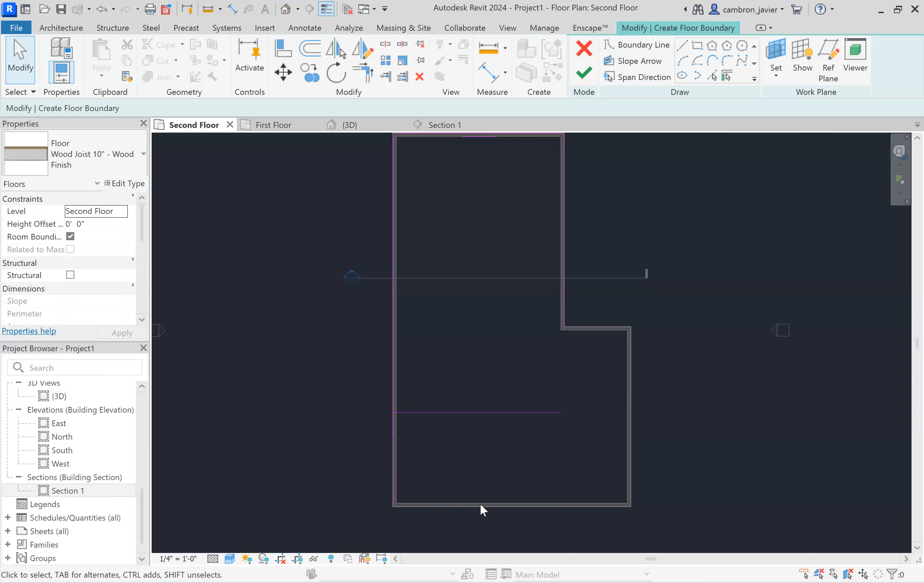
# Trim and extend the horizontal boundary line to corners with the east and west boundary lines, closing the floor outline.
pyautogui.scroll(2, 557, 350)
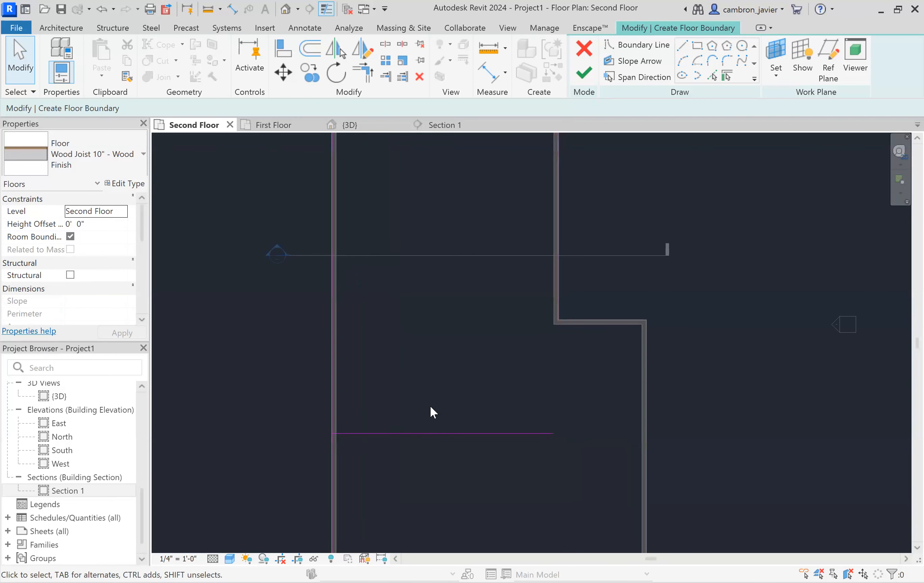
pyautogui.scroll(2, 331, 392)
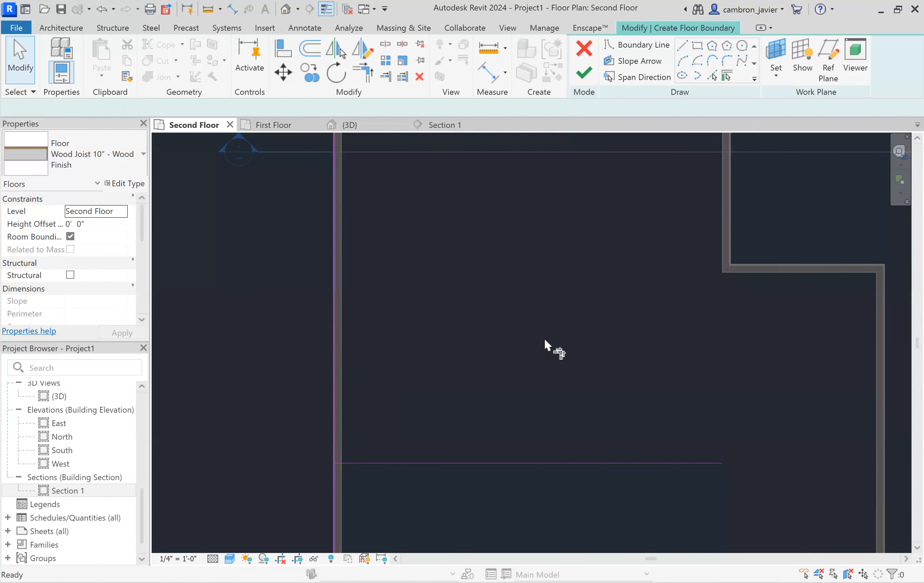
pyautogui.press('t')
pyautogui.press('r')
pyautogui.click(728, 240)
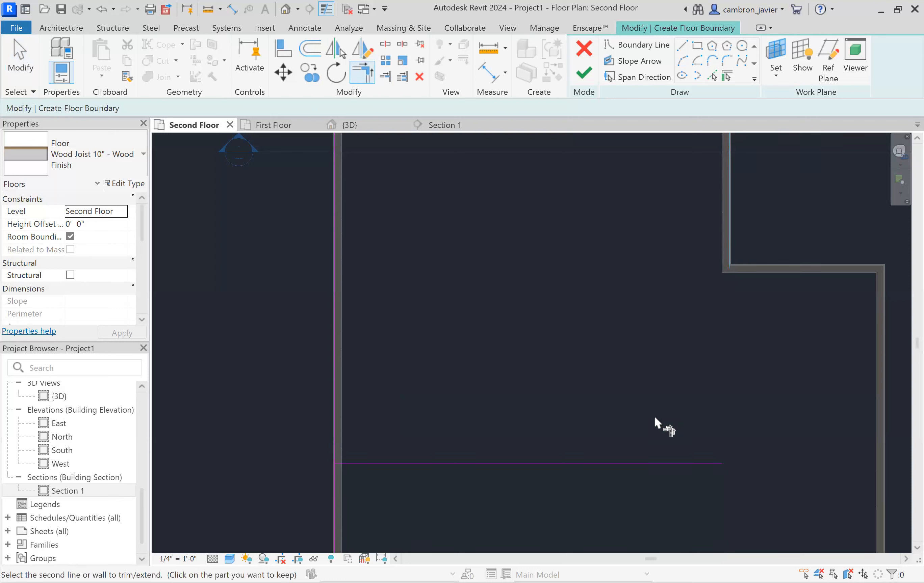
pyautogui.click(670, 460)
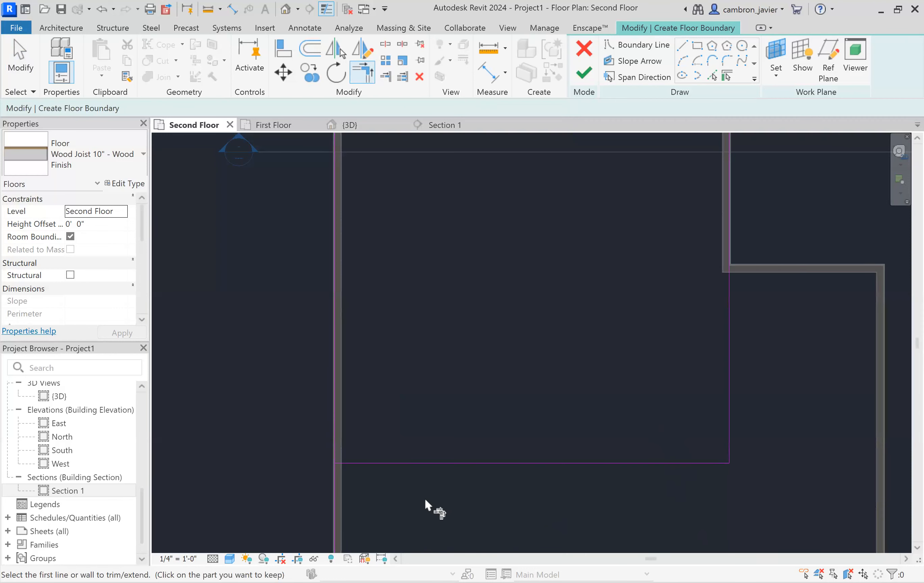
pyautogui.click(378, 462)
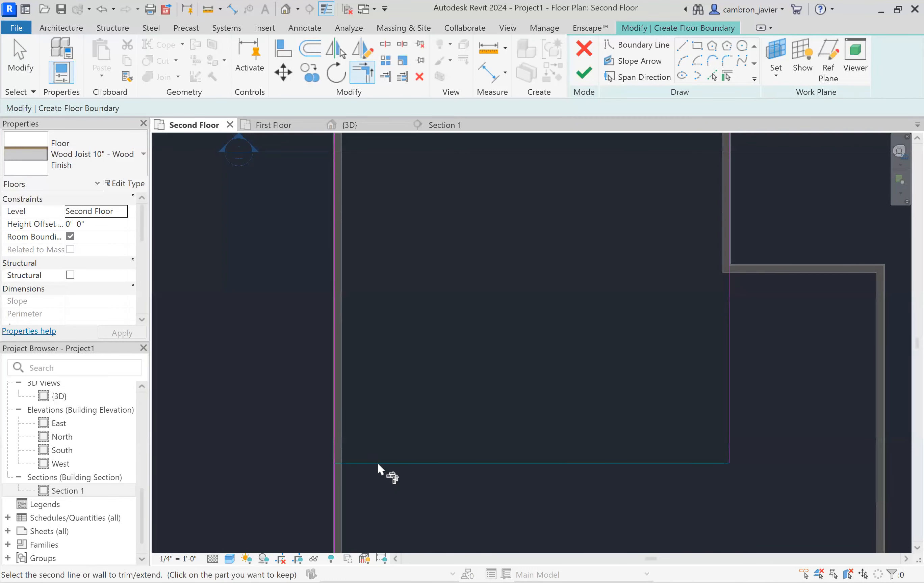
pyautogui.click(338, 401)
pyautogui.scroll(-4, 502, 295)
pyautogui.scroll(-1, 555, 358)
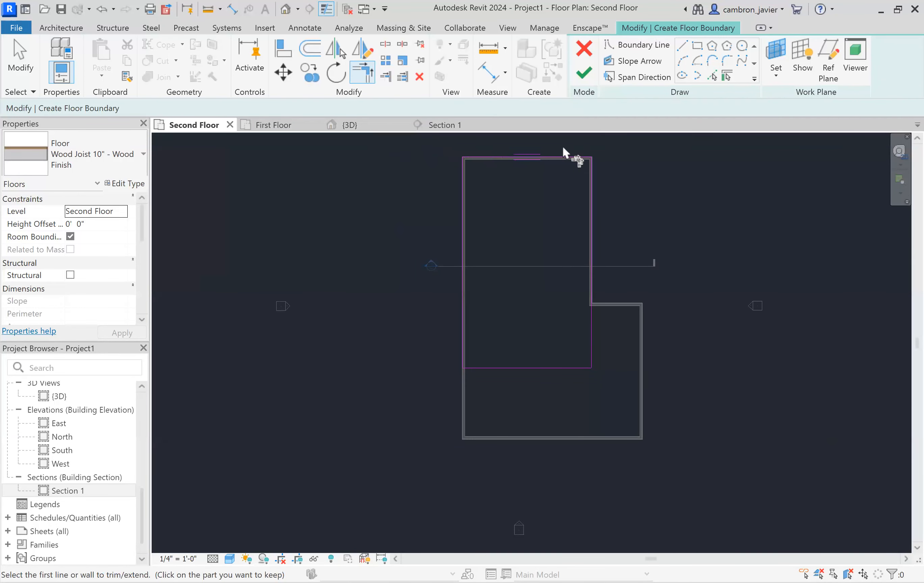
pyautogui.press('Escape')
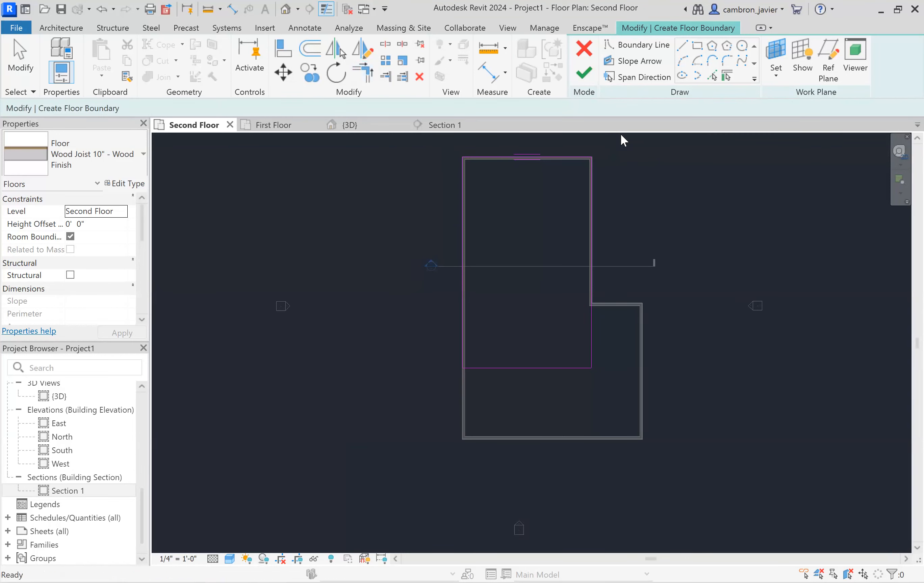
# Finish the second-level floor sketch and accept joining geometry to cut the overlapping volume out of the walls.
pyautogui.click(590, 75)
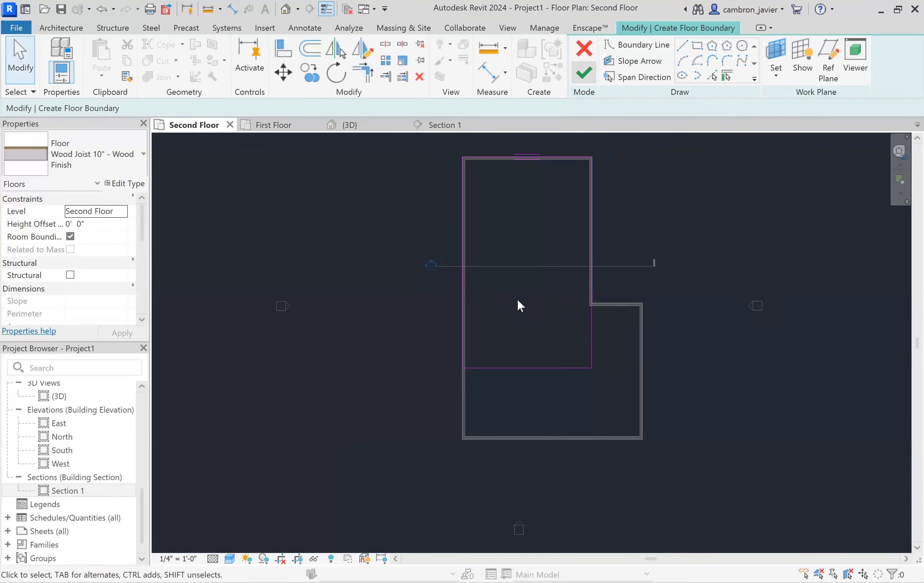
pyautogui.click(514, 310)
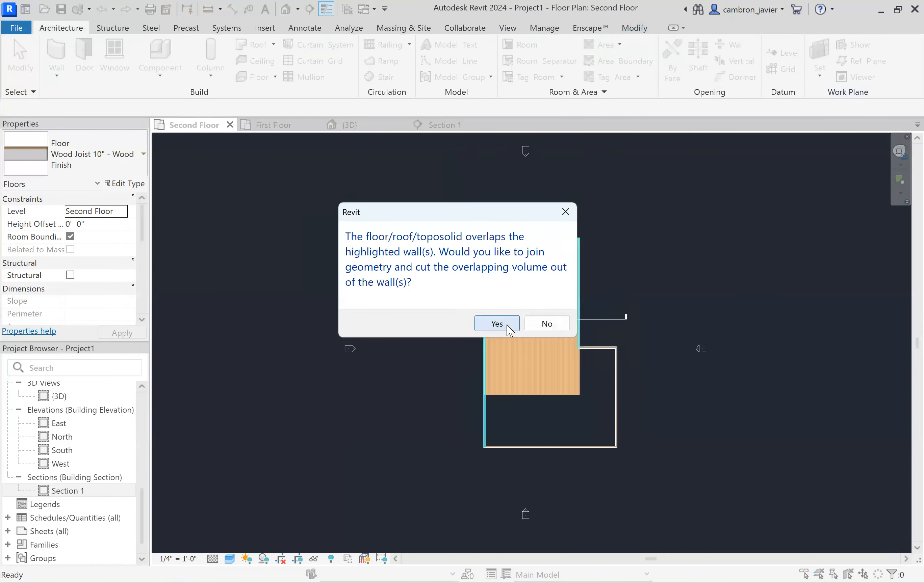
pyautogui.press('Return')
pyautogui.click(688, 409)
pyautogui.click(552, 349)
pyautogui.click(714, 358)
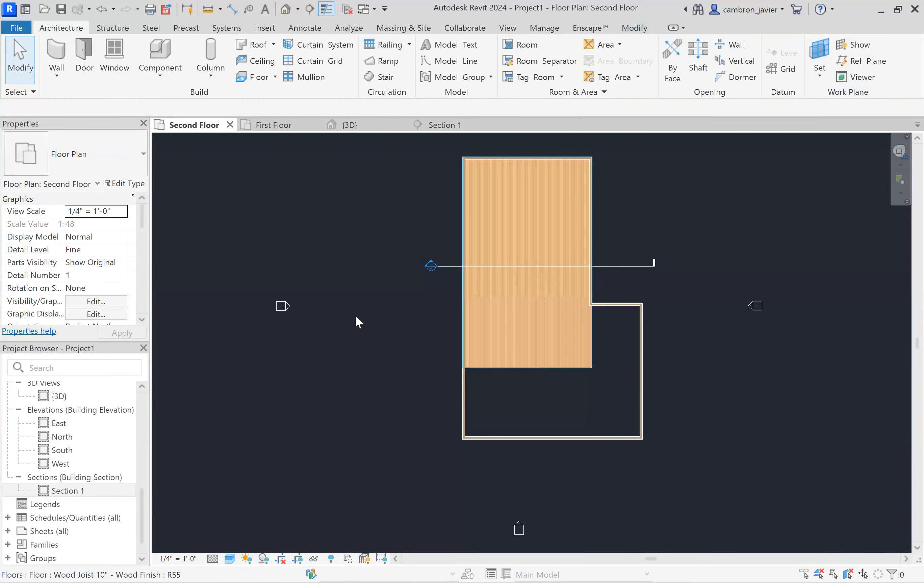
# Open the {3D} view and change its wireframe display to a shaded visual style.
pyautogui.click(350, 124)
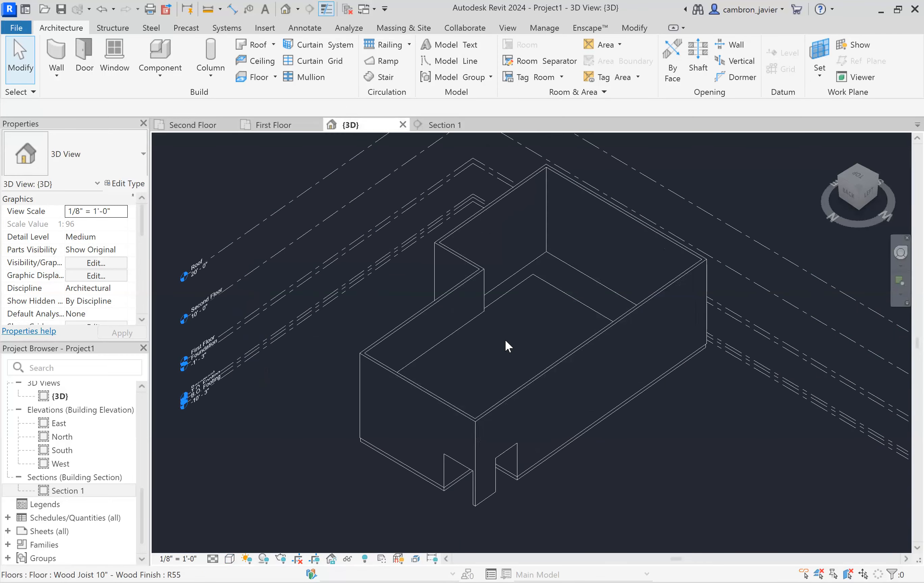
pyautogui.scroll(3, 505, 339)
pyautogui.keyDown('shift'); pyautogui.moveTo(335, 285); pyautogui.dragTo(251, 562, button='middle'); pyautogui.keyUp('shift')
pyautogui.click(229, 558)
pyautogui.click(270, 508)
# Examine the partial second-level floor and its open edges from several directions in 3D, and return to the Second Floor plan.
pyautogui.moveTo(569, 325)
pyautogui.keyDown('shift'); pyautogui.mouseDown(button='middle')
pyautogui.moveTo(540, 344)
pyautogui.moveTo(412, 335)
pyautogui.moveTo(347, 359)
pyautogui.moveTo(342, 326)
pyautogui.mouseUp(button='middle'); pyautogui.keyUp('shift')
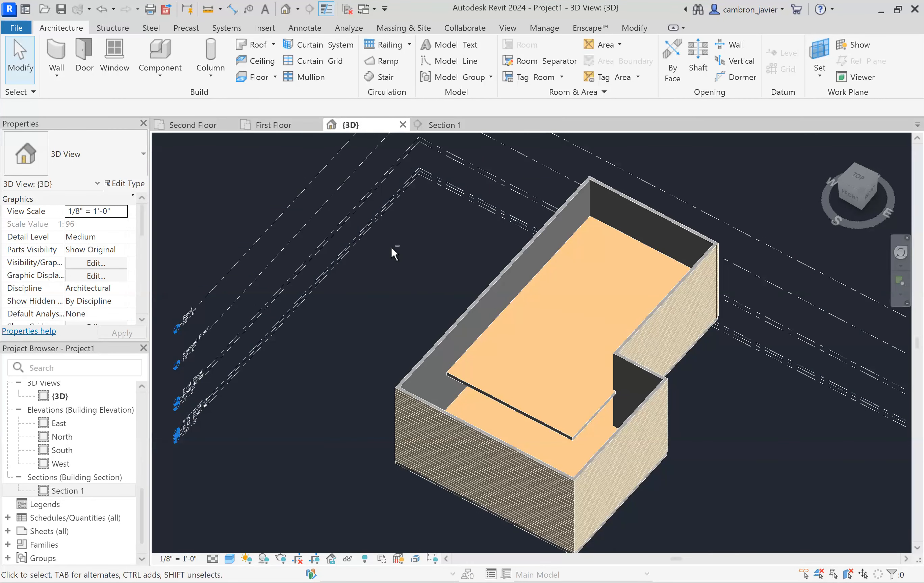
pyautogui.keyDown('shift'); pyautogui.moveTo(416, 258); pyautogui.dragTo(425, 301, button='middle'); pyautogui.keyUp('shift')
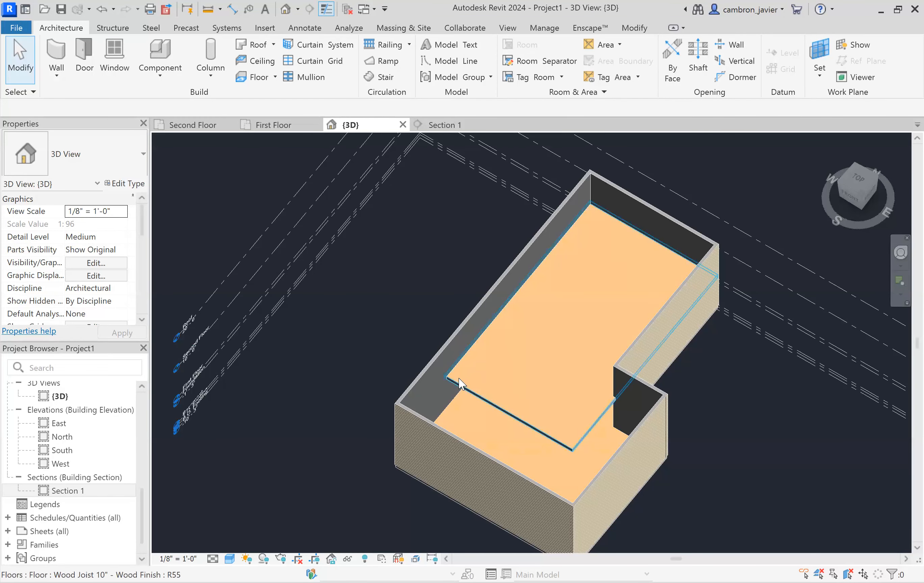
pyautogui.moveTo(588, 390)
pyautogui.keyDown('shift'); pyautogui.mouseDown(button='middle')
pyautogui.moveTo(447, 398)
pyautogui.moveTo(352, 368)
pyautogui.moveTo(404, 322)
pyautogui.mouseUp(button='middle'); pyautogui.keyUp('shift')
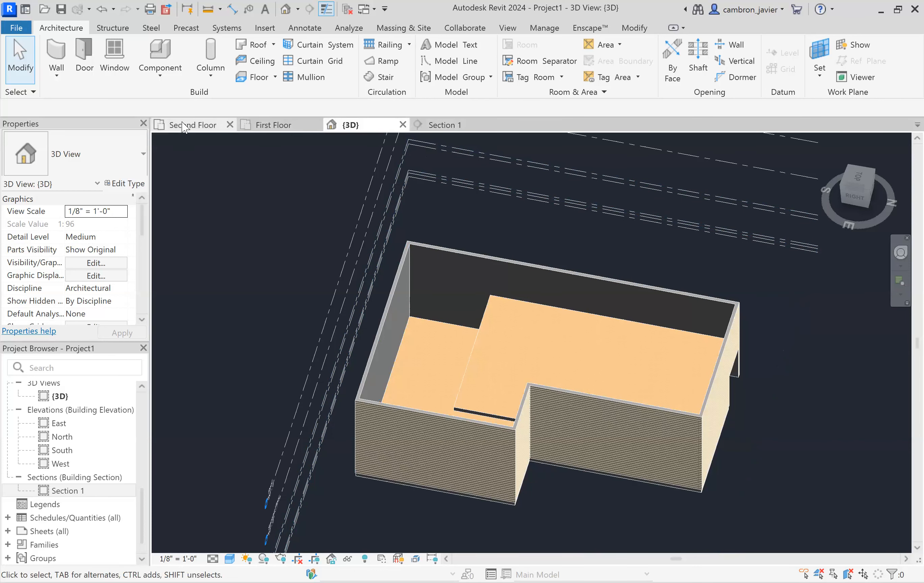
pyautogui.click(191, 125)
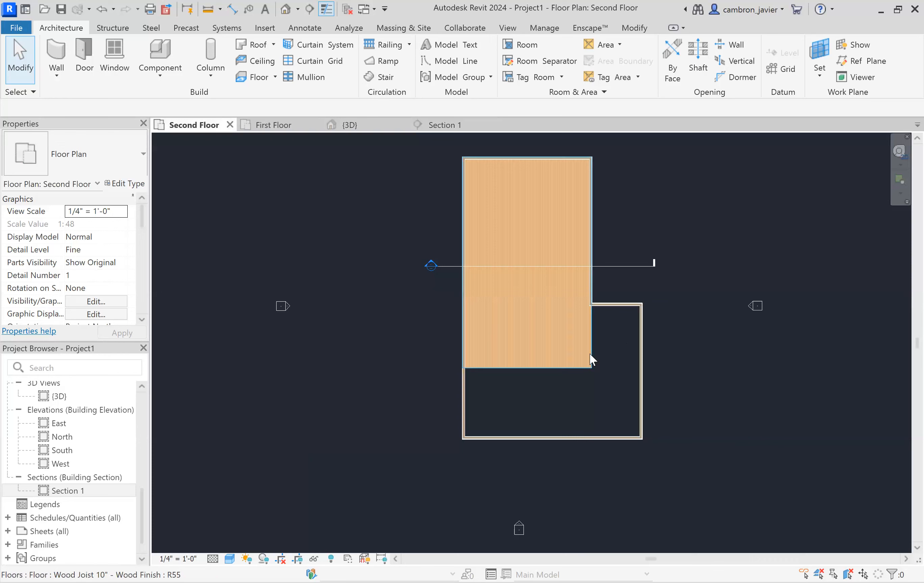
# Edit the second-level floor boundary and draw a rectangular opening about 14'-6" by 9'-0" inside it, near the north wall.
pyautogui.click(589, 359)
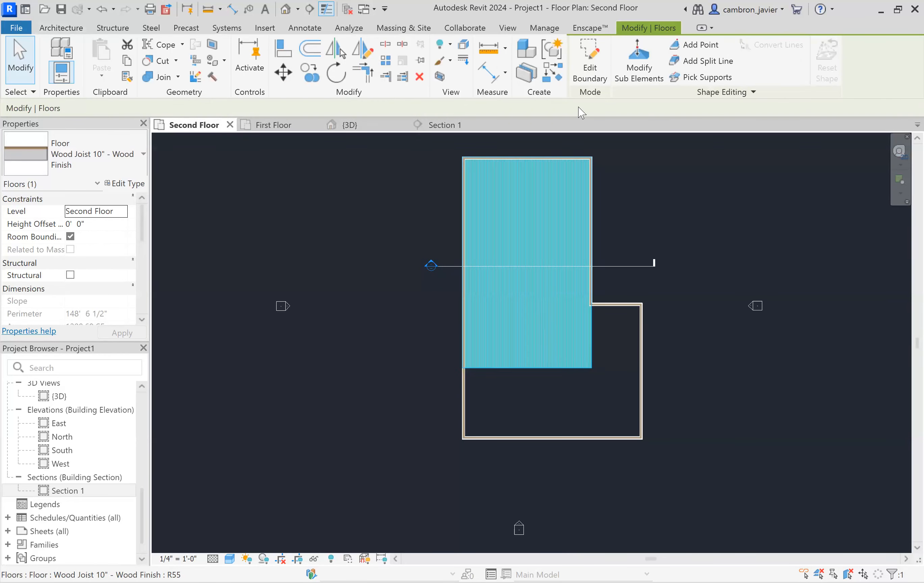
pyautogui.click(598, 65)
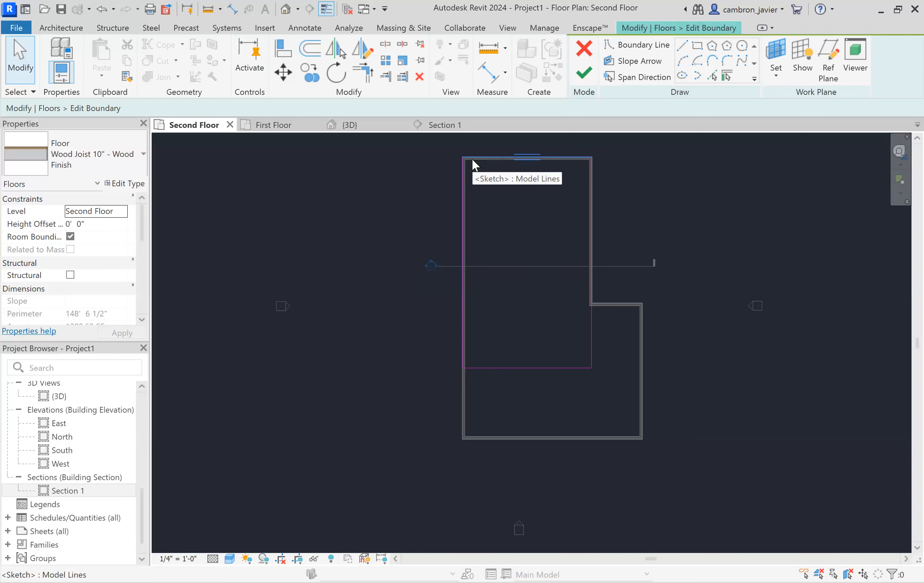
pyautogui.scroll(1, 510, 176)
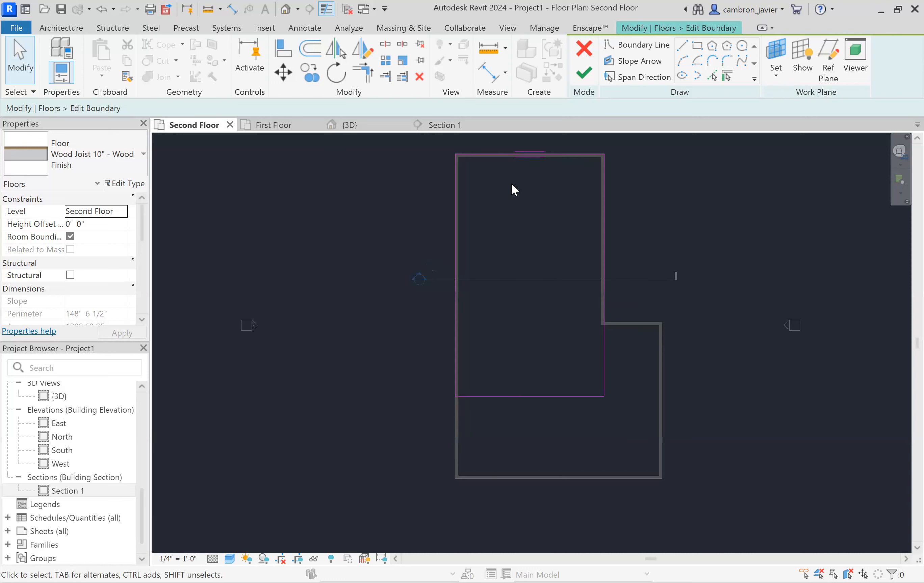
pyautogui.scroll(1, 473, 224)
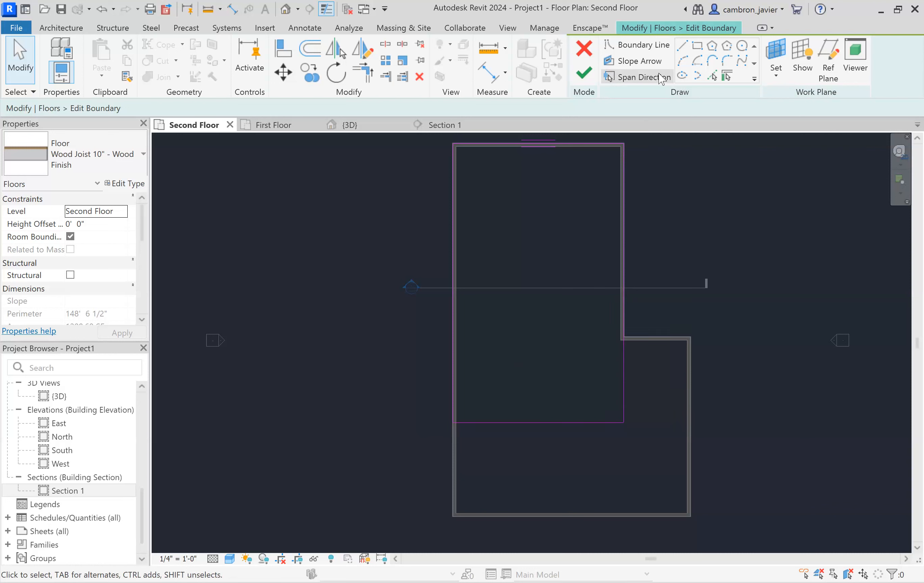
pyautogui.click(697, 45)
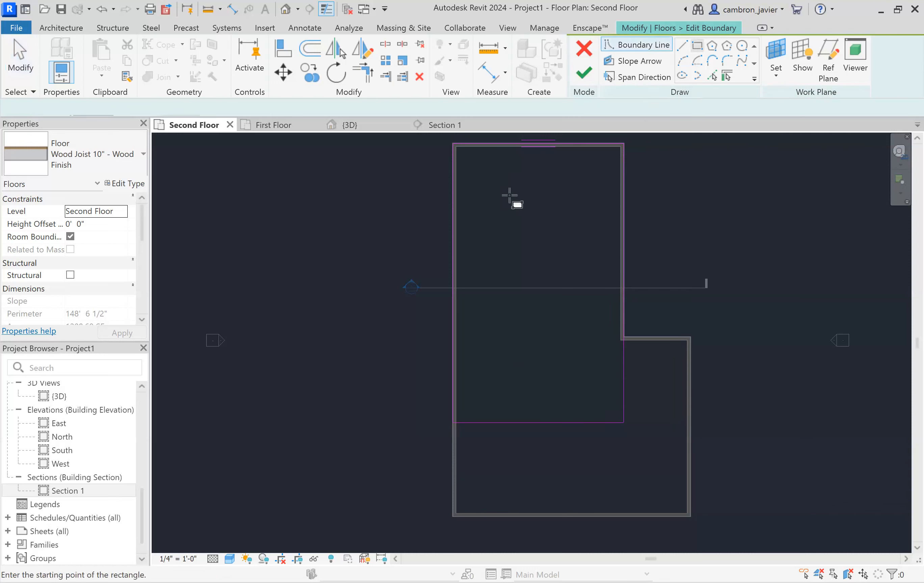
pyautogui.click(500, 186)
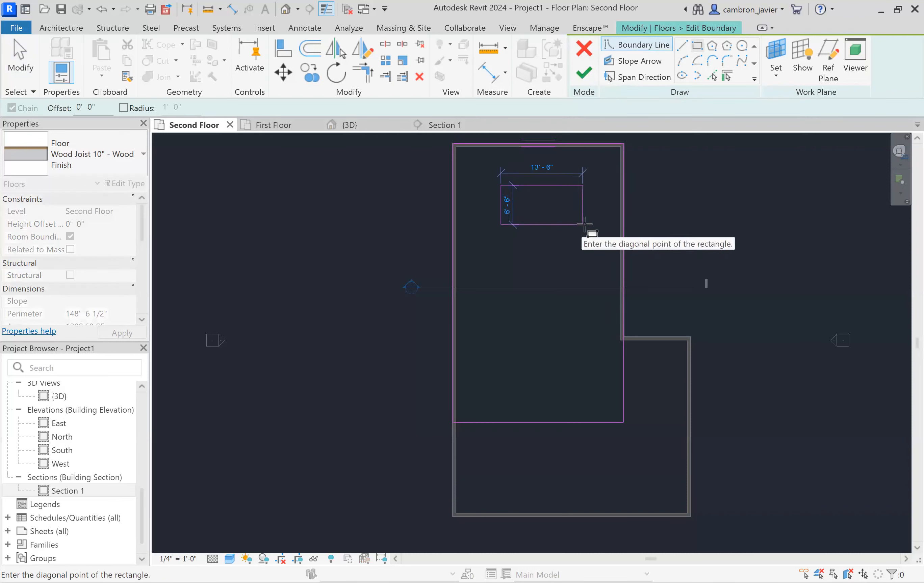
pyautogui.click(588, 240)
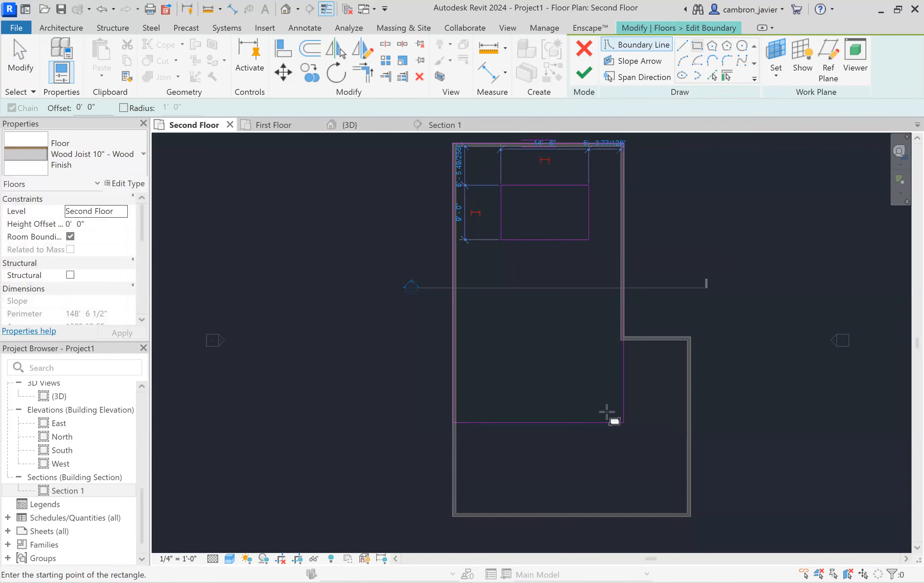
pyautogui.click(13, 64)
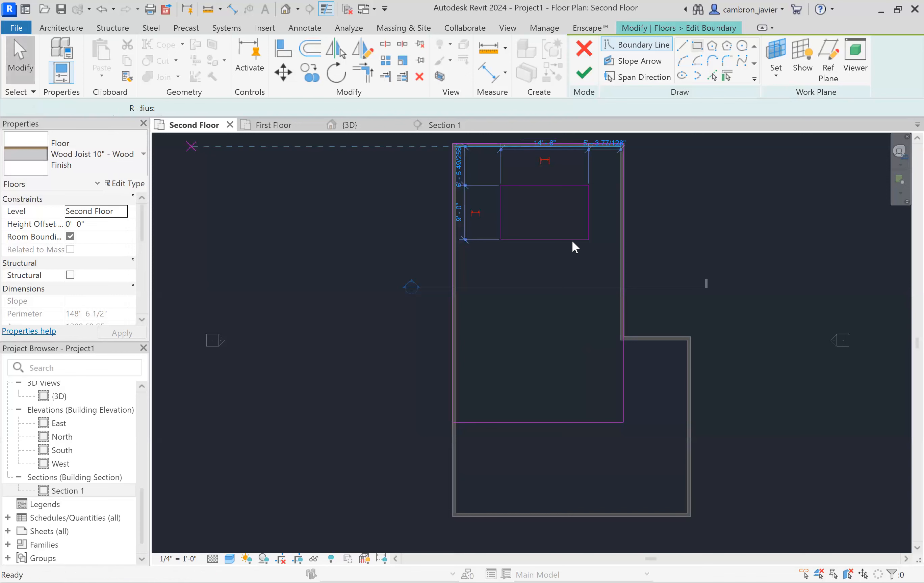
# Stretch the opening's southeast corner southward so its south edge slants, and finish the floor edit, unjoining the conflicting wall and floor.
pyautogui.click(573, 240)
pyautogui.moveTo(588, 240); pyautogui.dragTo(588, 272)
pyautogui.click(727, 197)
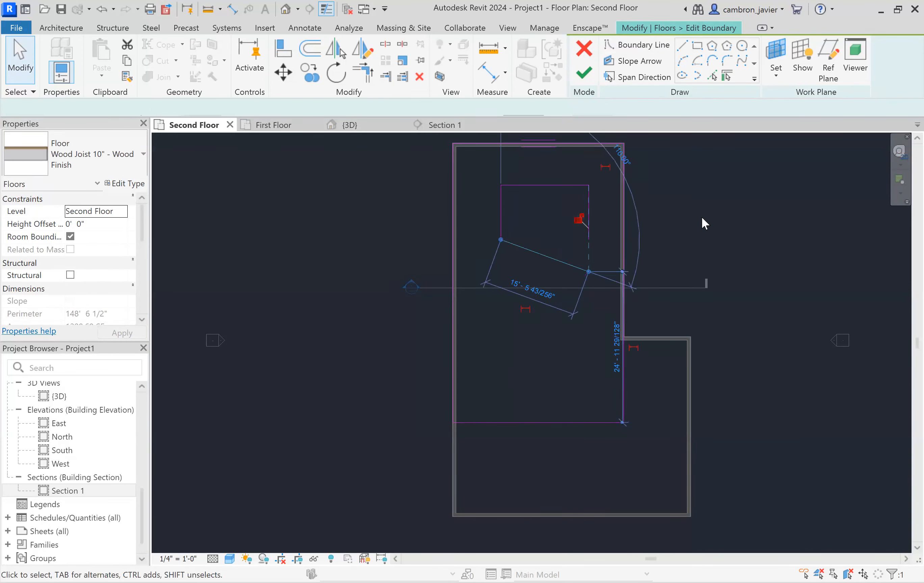
pyautogui.press('t')
pyautogui.press('r')
pyautogui.click(559, 258)
pyautogui.click(588, 231)
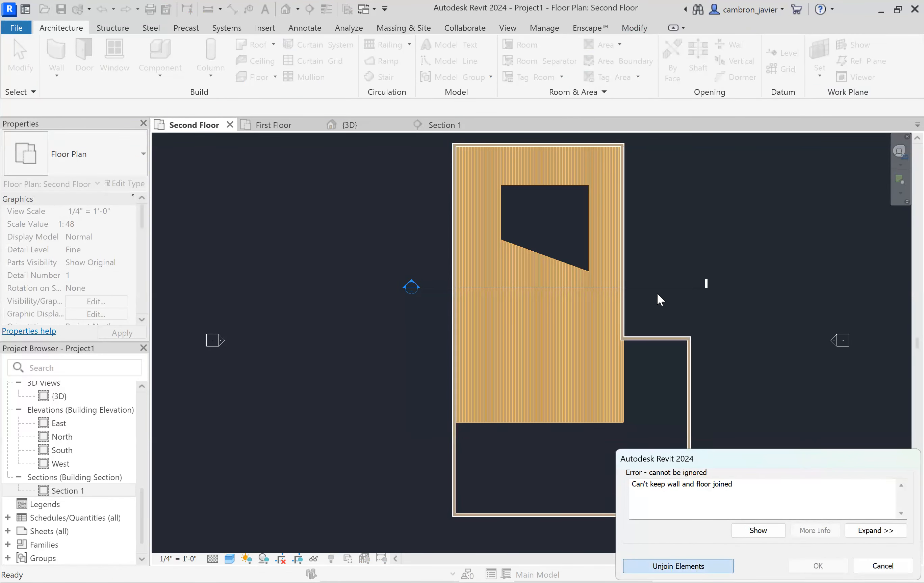
# Open the {3D} view and examine the slanted opening in the second-level floor from different directions.
pyautogui.click(331, 203)
pyautogui.click(358, 129)
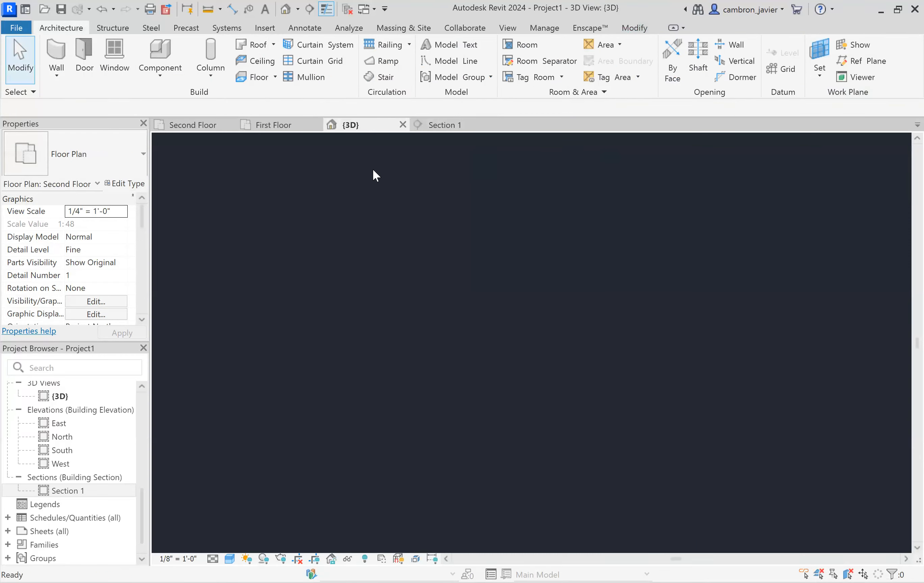
pyautogui.keyDown('shift'); pyautogui.moveTo(758, 392); pyautogui.dragTo(612, 272, button='middle'); pyautogui.keyUp('shift')
pyautogui.scroll(3, 613, 272)
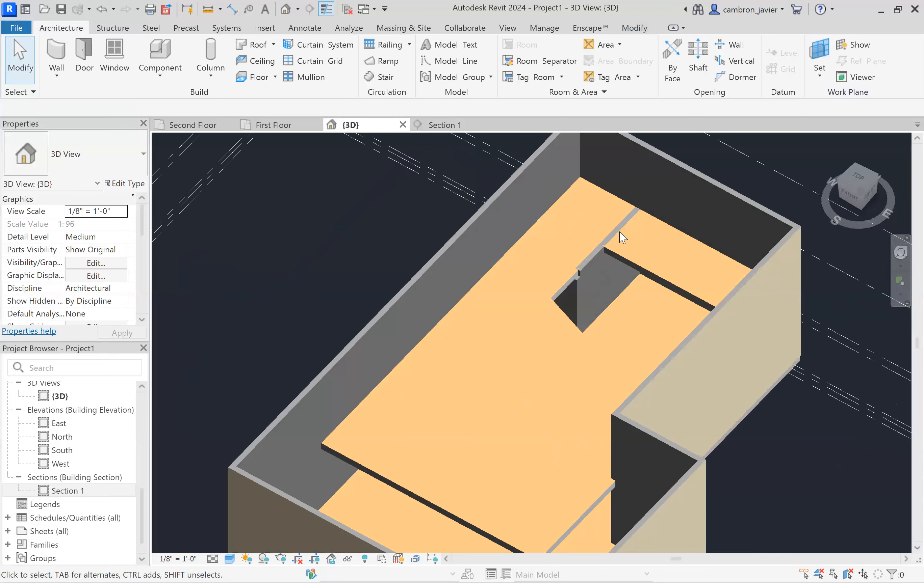
pyautogui.scroll(2, 619, 233)
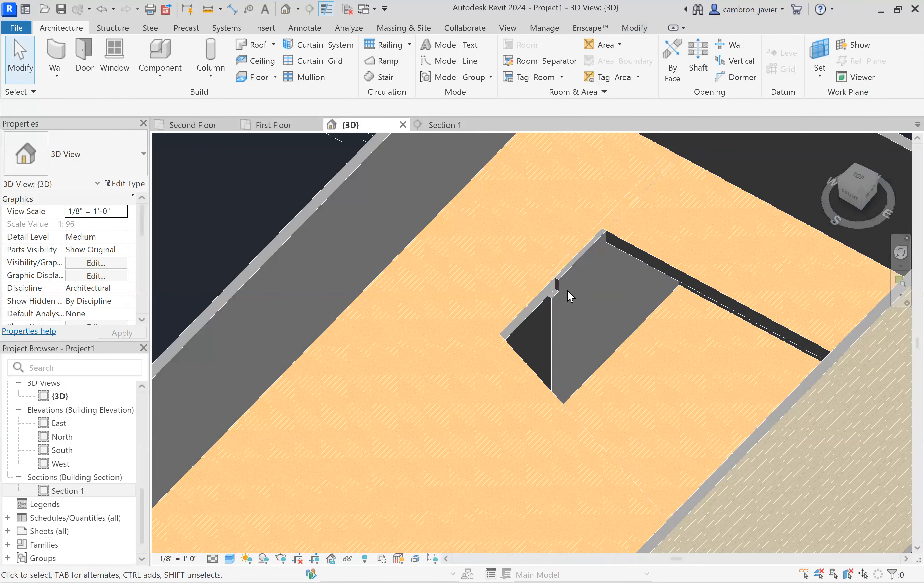
pyautogui.keyDown('shift'); pyautogui.moveTo(517, 274); pyautogui.dragTo(399, 321, button='middle'); pyautogui.keyUp('shift')
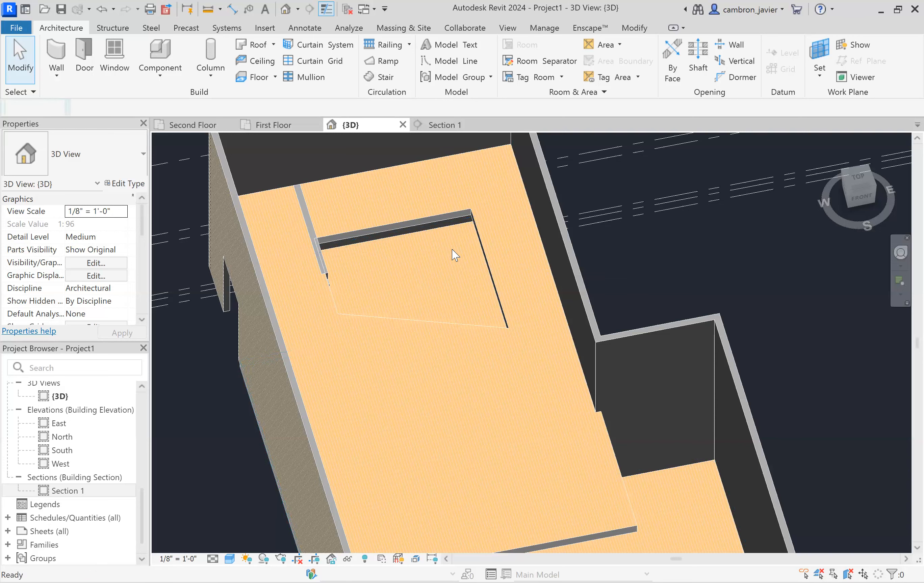
# Reopen the second-level floor boundary, delete the opening's outline in the Second Floor plan, and finish the sketch.
pyautogui.doubleClick(458, 259)
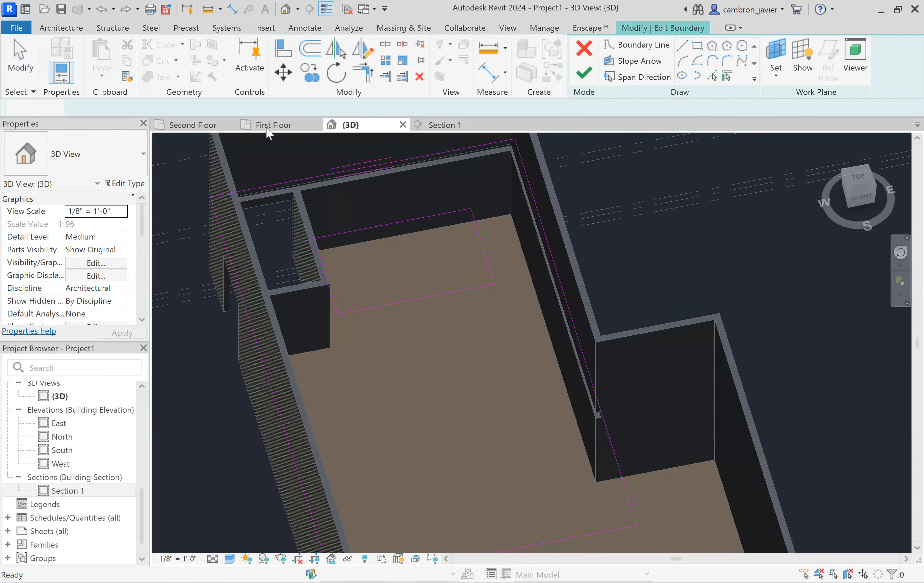
pyautogui.click(199, 126)
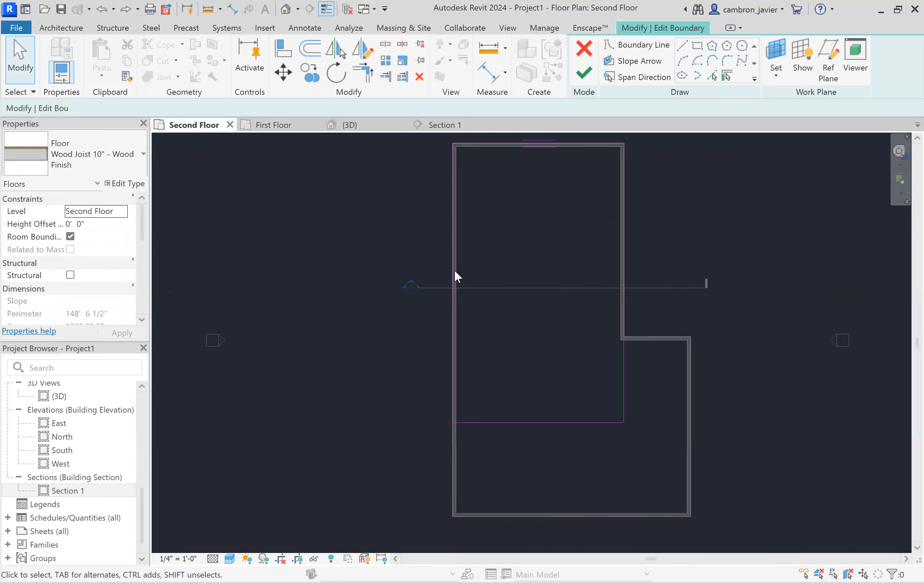
pyautogui.click(584, 73)
pyautogui.press('Return')
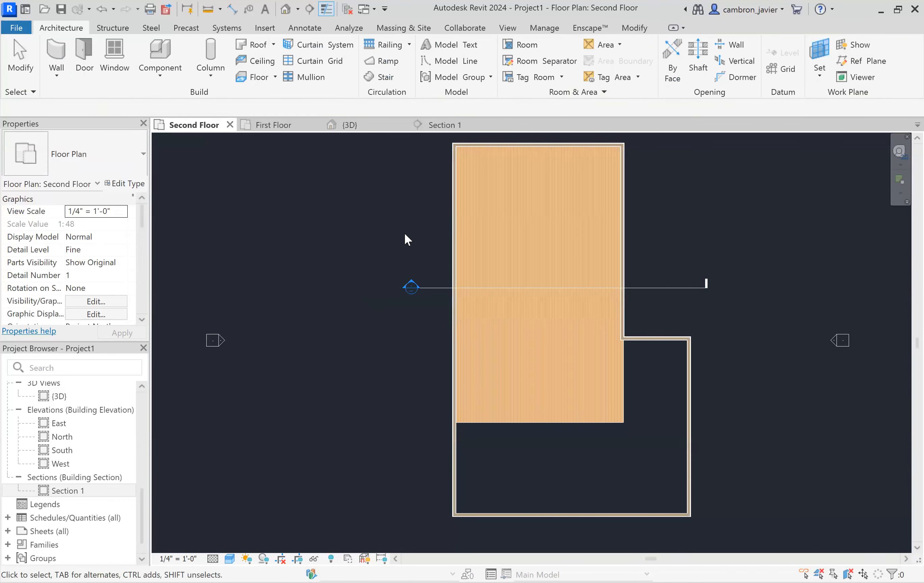
pyautogui.scroll(-1, 405, 232)
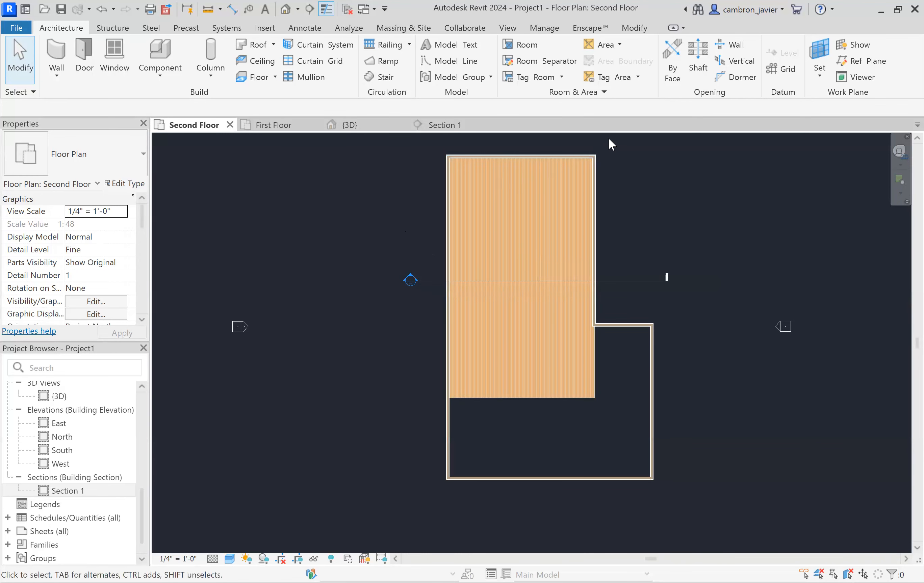
pyautogui.scroll(4, 609, 137)
pyautogui.click(483, 236)
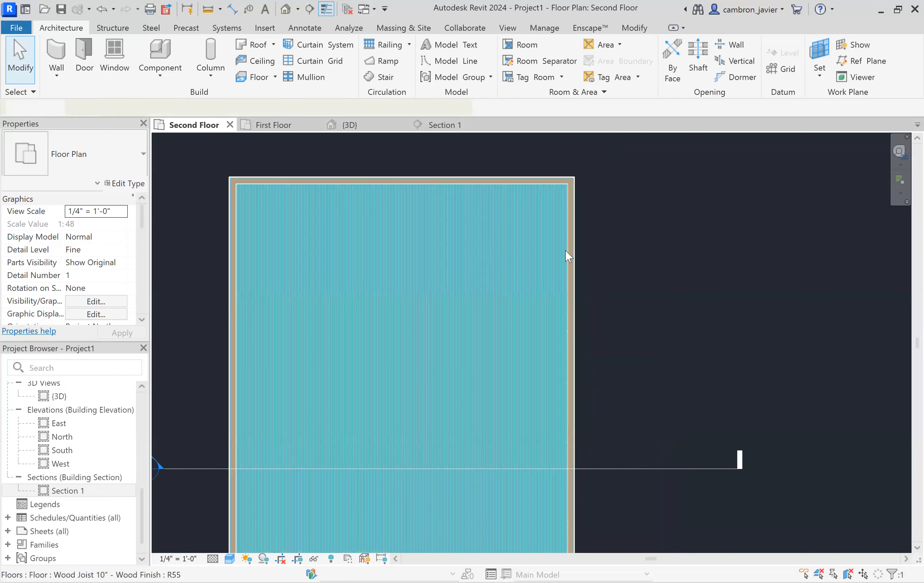
pyautogui.press('Escape')
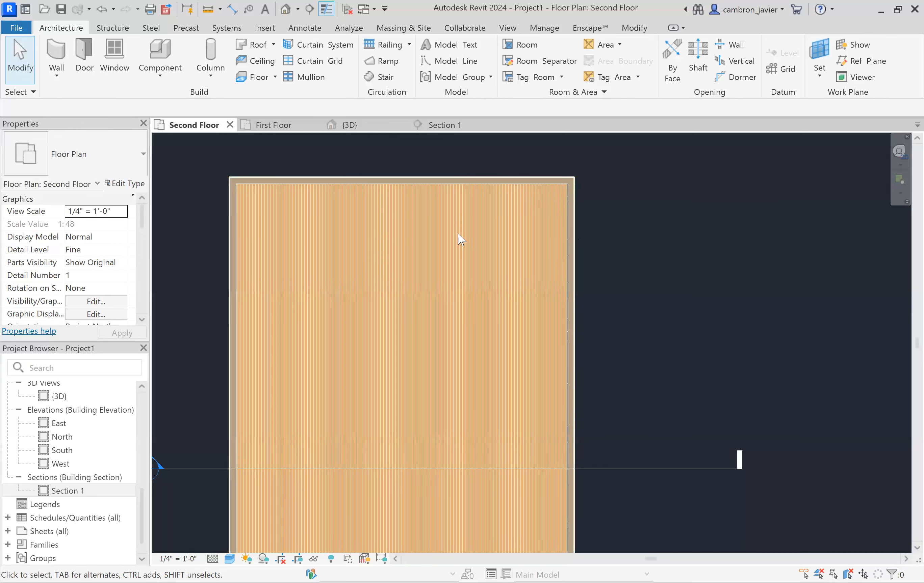
# Edit the floor boundary and sketch a stepped northeast notch from the north edge: about 4'-6" south, 9'-0" east, 8'-0" south, then east to the boundary.
pyautogui.click(450, 246)
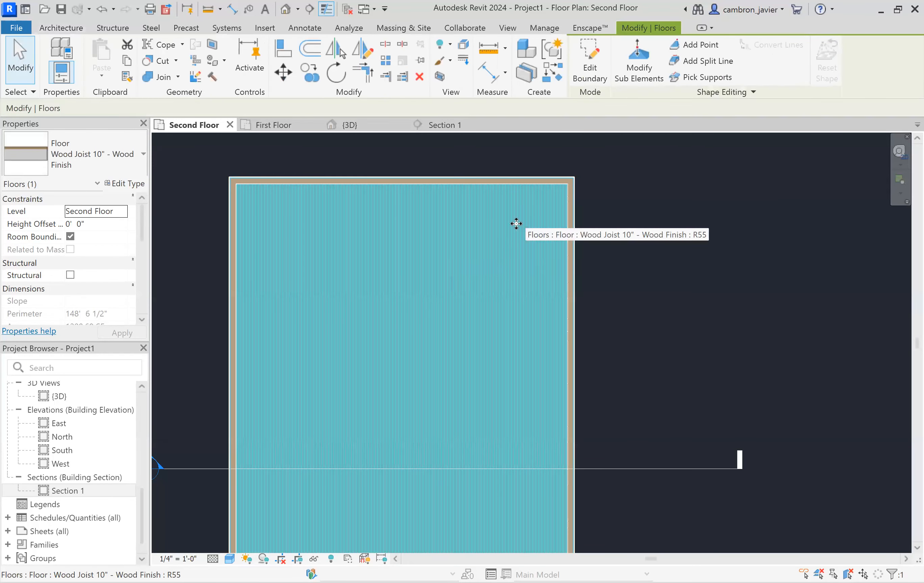
pyautogui.click(590, 74)
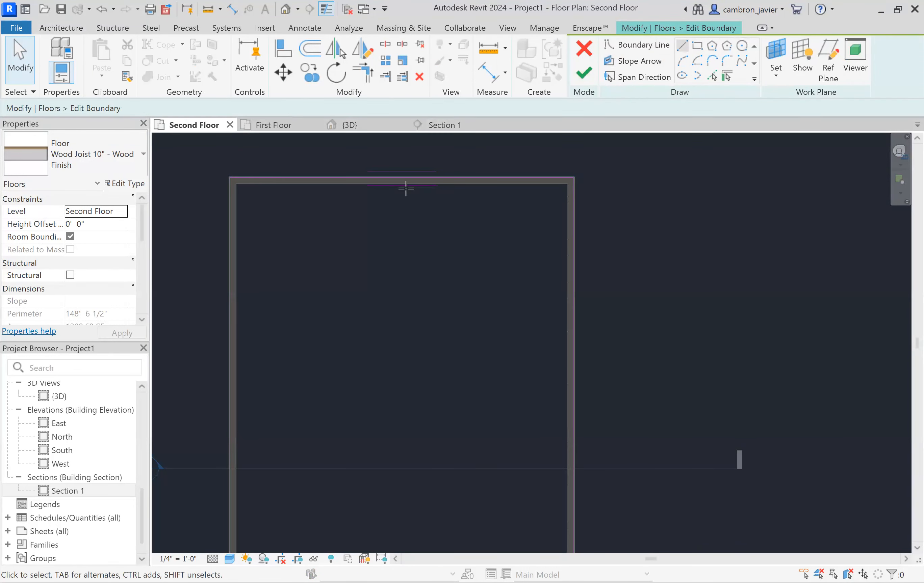
pyautogui.scroll(2, 406, 189)
pyautogui.click(407, 174)
pyautogui.click(408, 270)
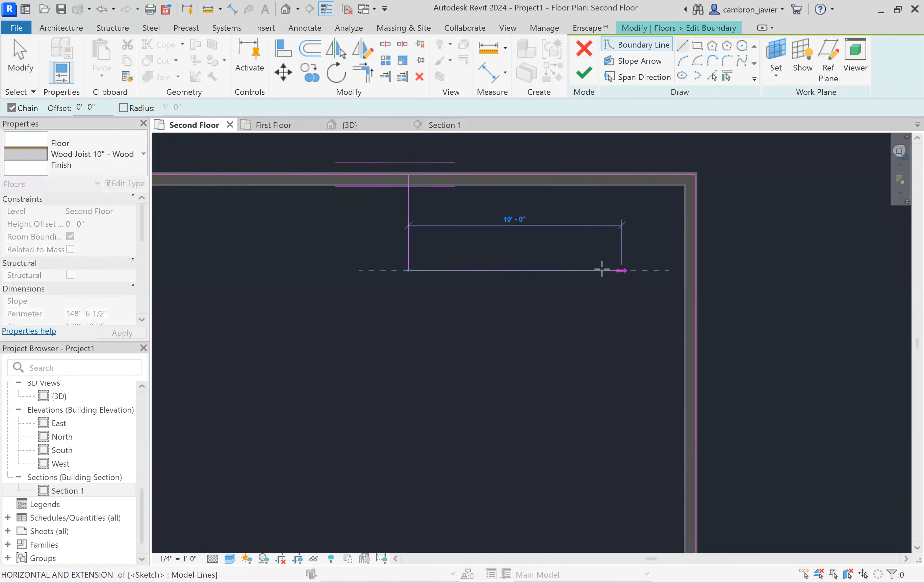
pyautogui.click(598, 270)
pyautogui.scroll(-3, 587, 365)
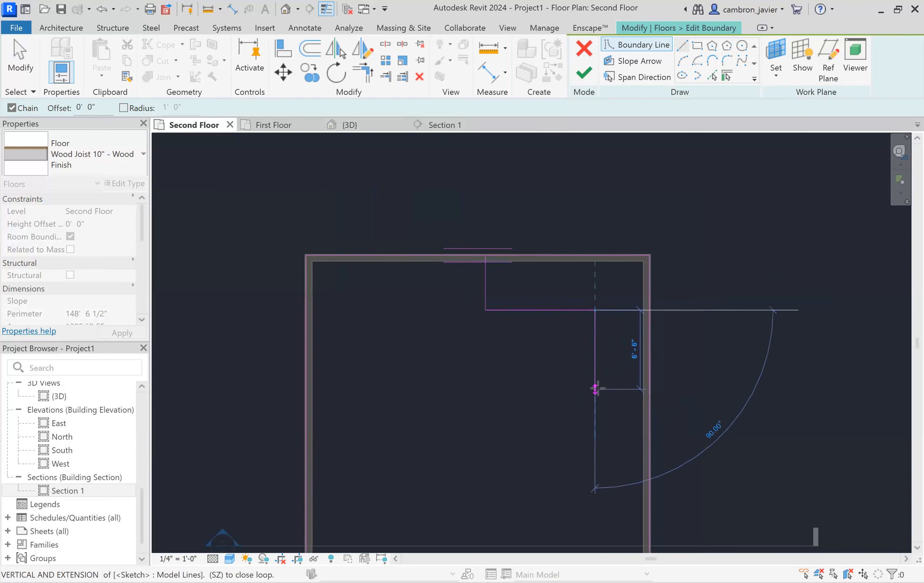
pyautogui.click(595, 408)
pyautogui.scroll(2, 649, 409)
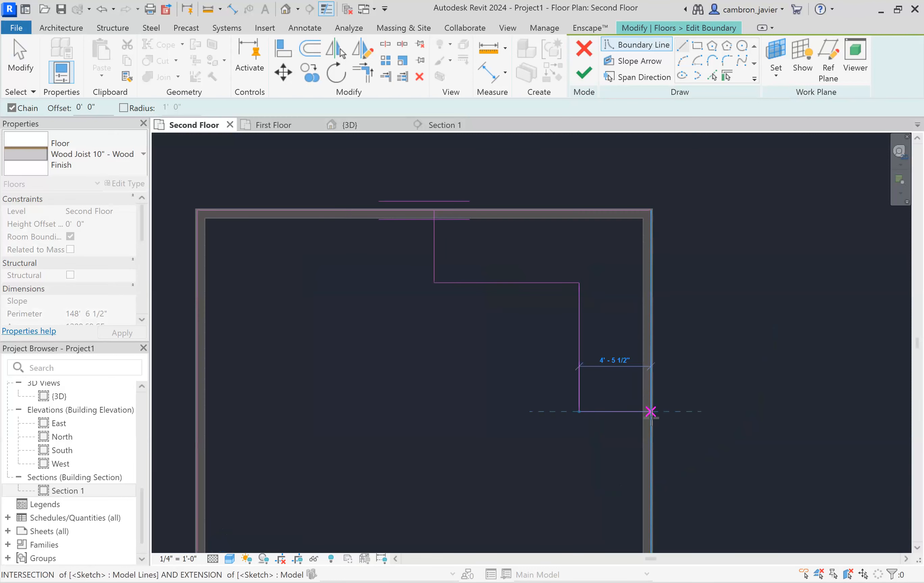
pyautogui.click(649, 412)
pyautogui.press('Escape')
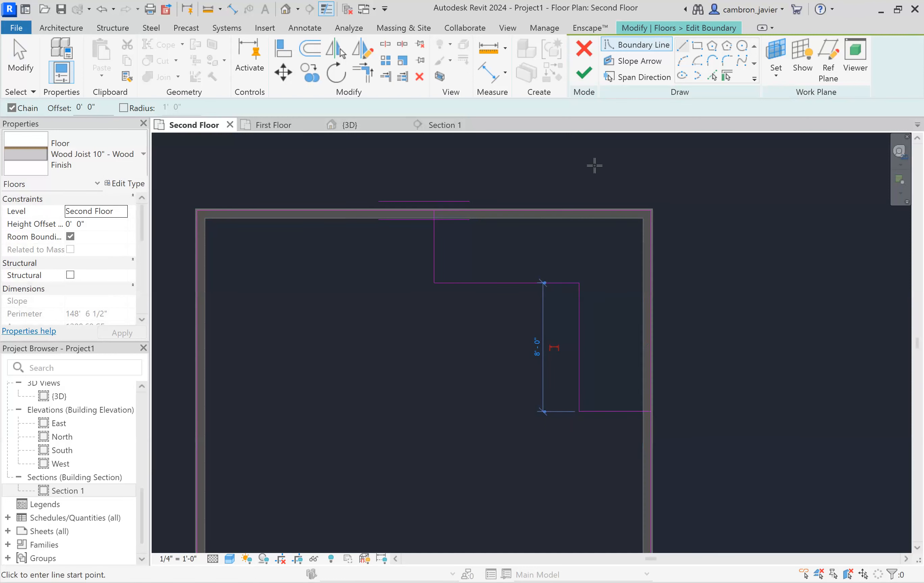
pyautogui.press('Escape')
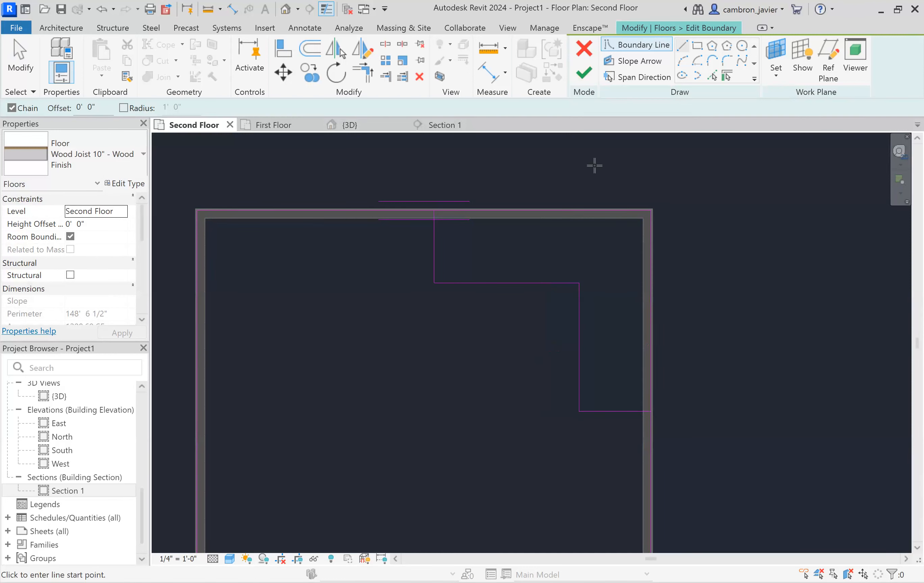
pyautogui.press('Escape')
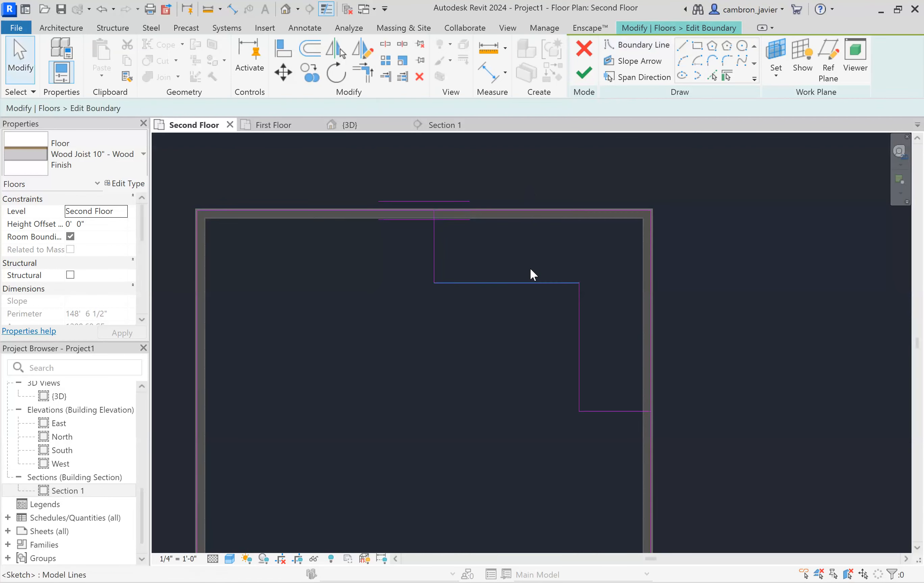
# Measure the notch's west line from the east wall's inner face and set that distance to 13'.
pyautogui.click(434, 259)
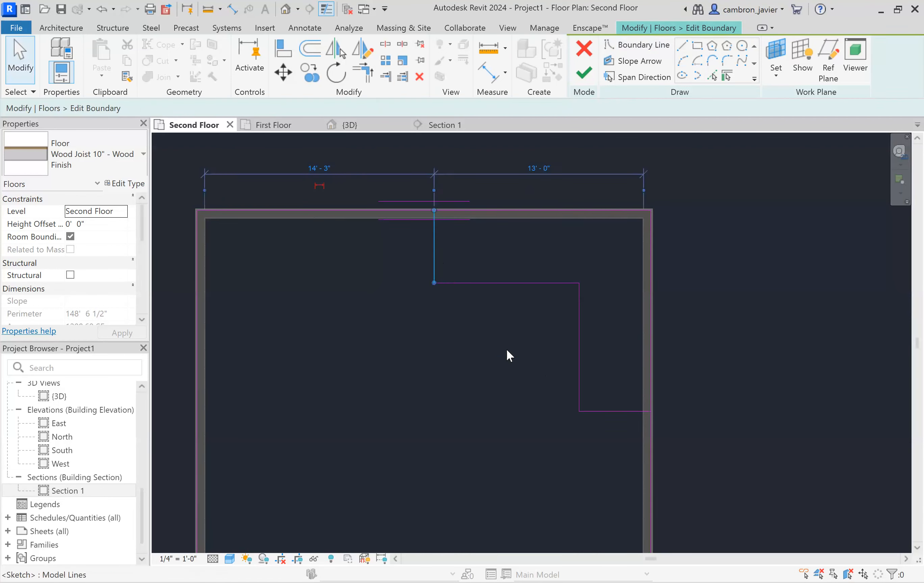
pyautogui.scroll(1, 516, 359)
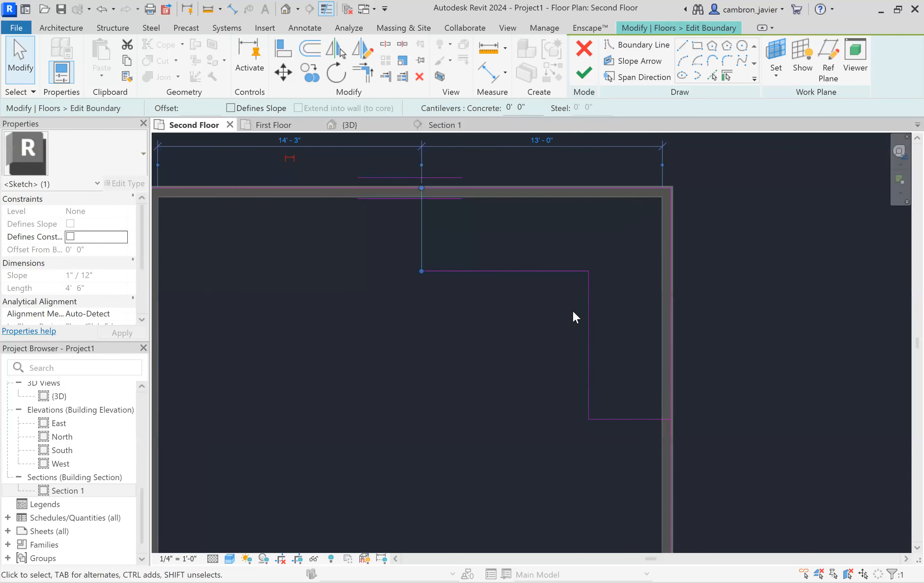
pyautogui.scroll(-3, 545, 249)
pyautogui.scroll(4, 586, 176)
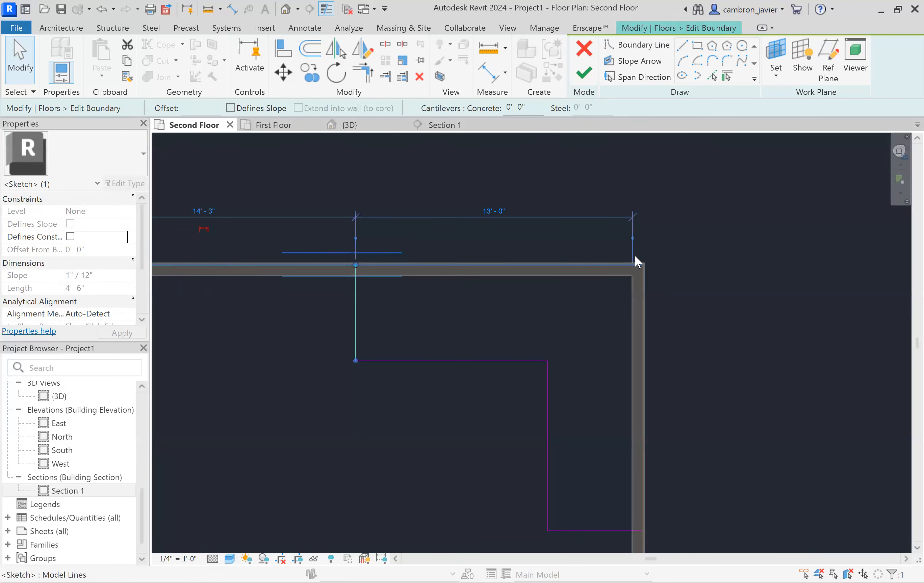
pyautogui.click(632, 285)
pyautogui.scroll(1, 632, 287)
pyautogui.click(470, 200)
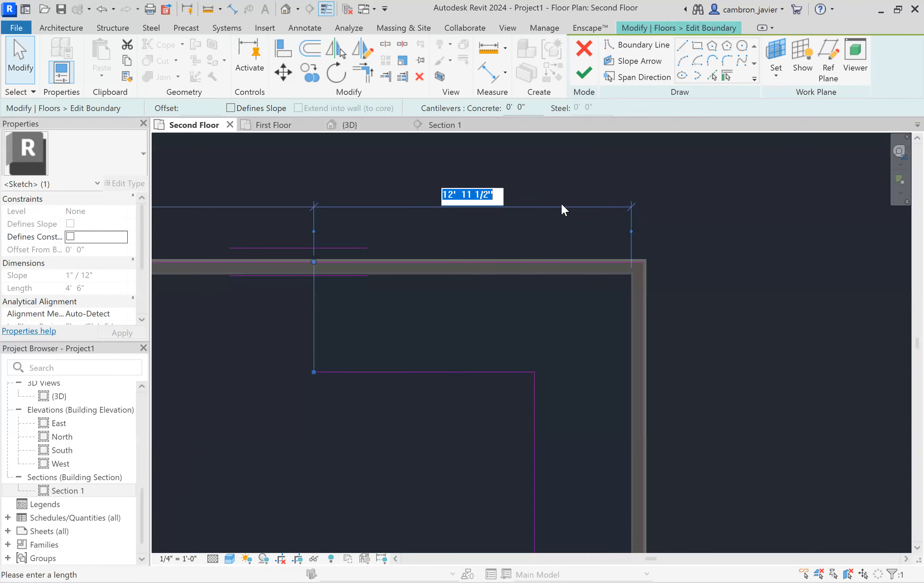
pyautogui.write('13')
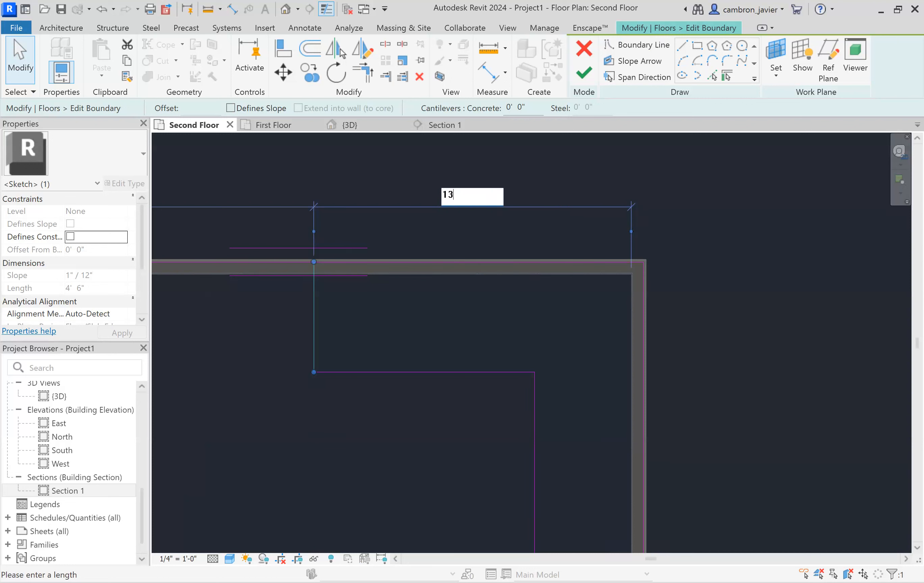
pyautogui.press('Return')
# Measure the notch's northern east-west line from the north wall's inner face and set that distance to 3'.
pyautogui.click(475, 370)
pyautogui.scroll(2, 267, 282)
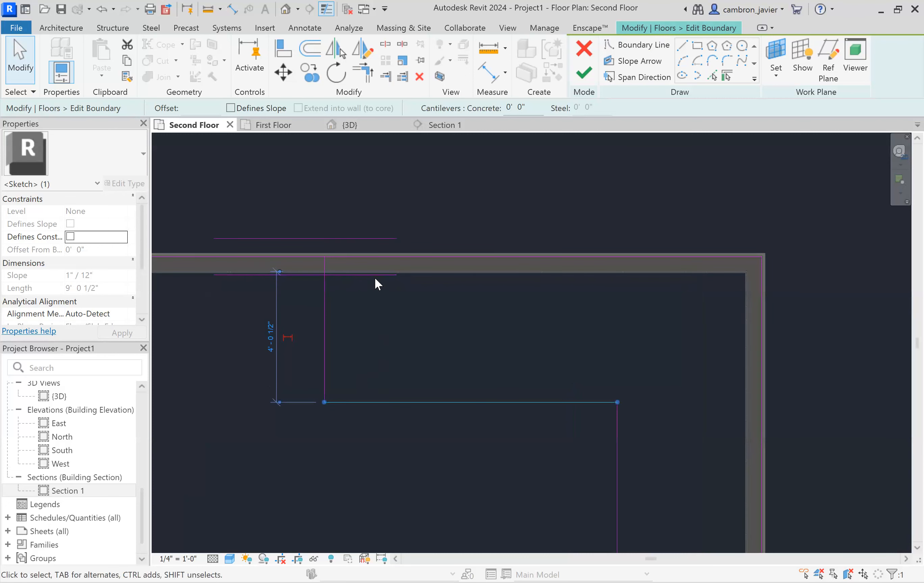
pyautogui.scroll(5, 277, 272)
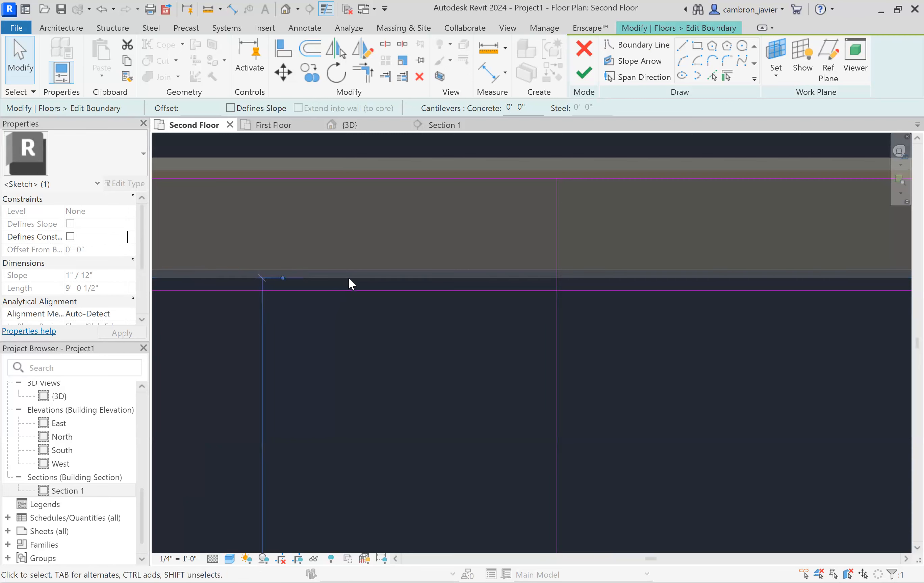
pyautogui.scroll(-2, 347, 279)
pyautogui.scroll(-2, 350, 287)
pyautogui.scroll(-2, 421, 370)
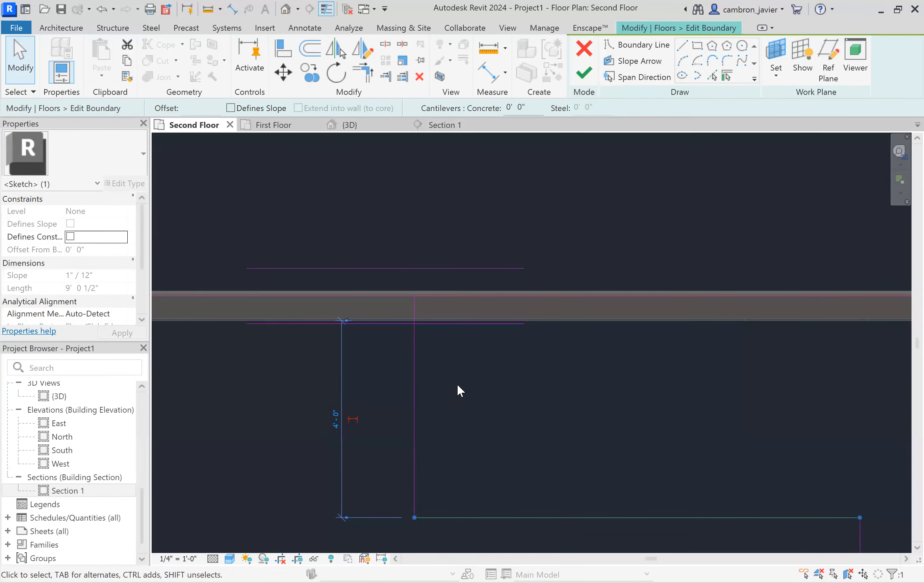
pyautogui.scroll(-1, 457, 384)
pyautogui.click(349, 413)
pyautogui.write('3')
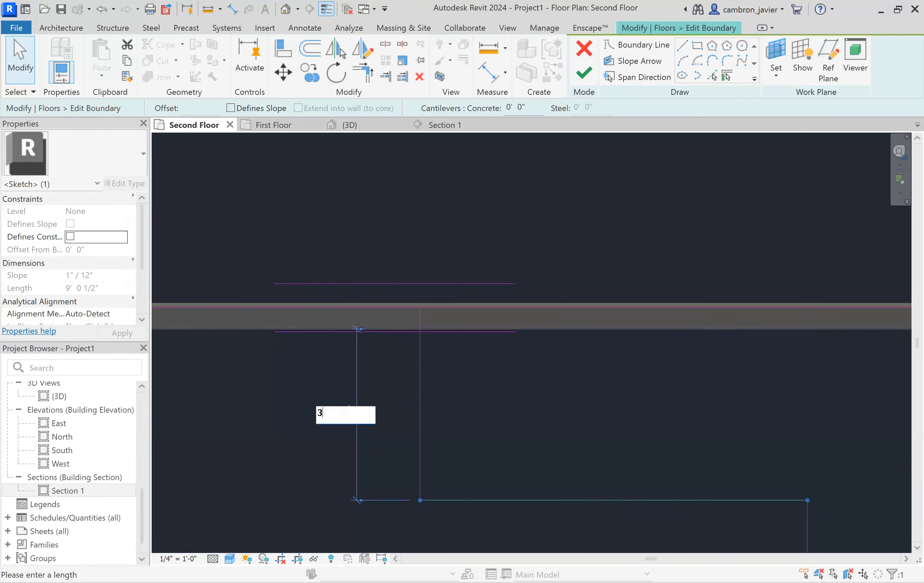
pyautogui.press('Return')
pyautogui.click(468, 237)
# Measure the notch's eastern north-south line from the east wall's inner face and set that distance to 3'.
pyautogui.scroll(-3, 386, 309)
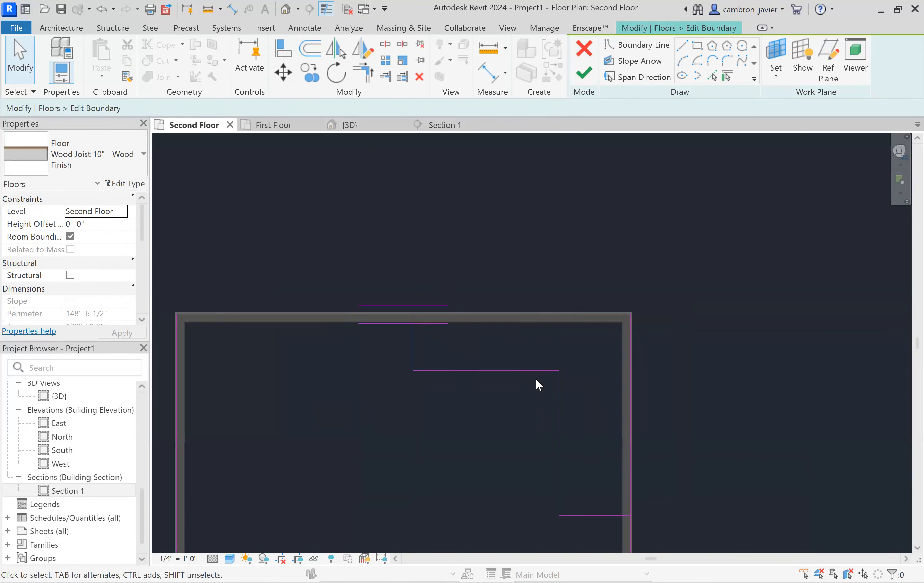
pyautogui.scroll(2, 552, 390)
pyautogui.click(566, 401)
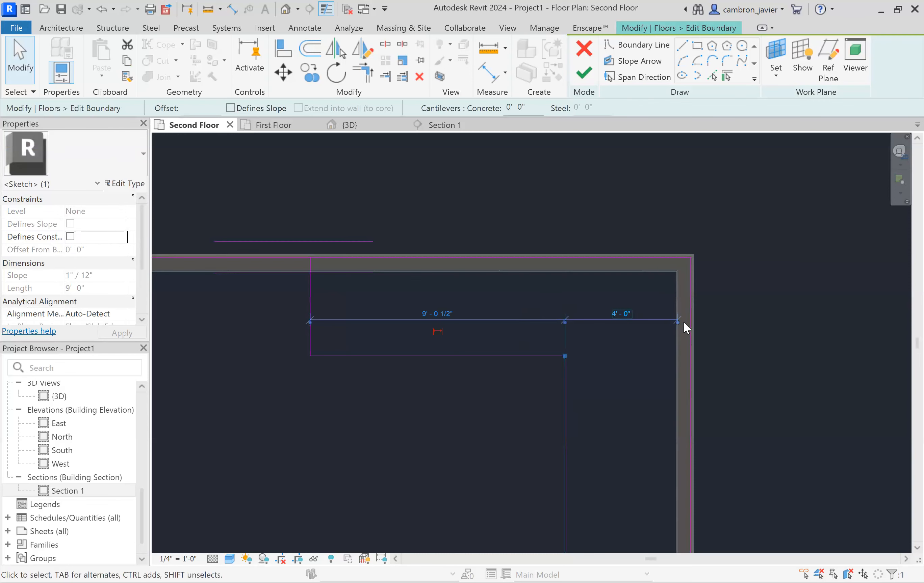
pyautogui.scroll(3, 683, 324)
pyautogui.scroll(2, 700, 328)
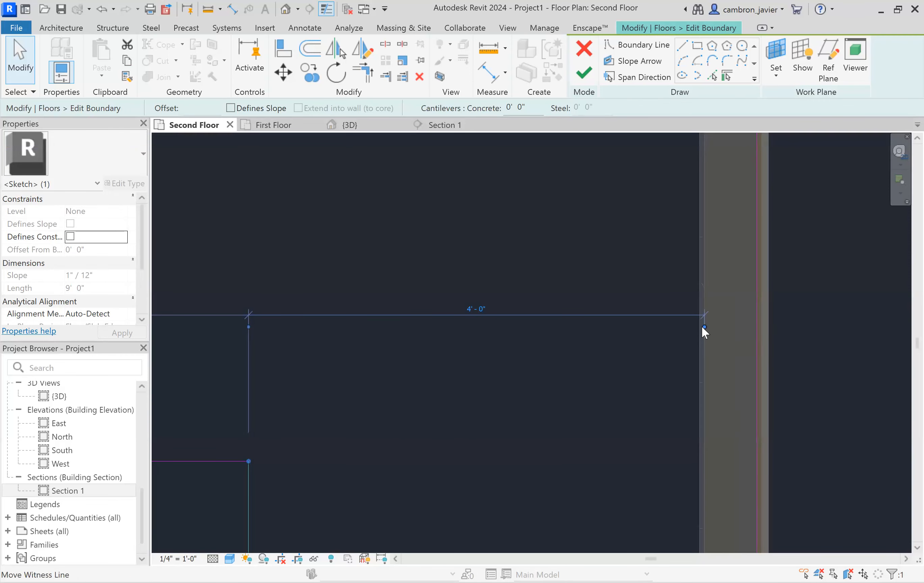
pyautogui.click(704, 327)
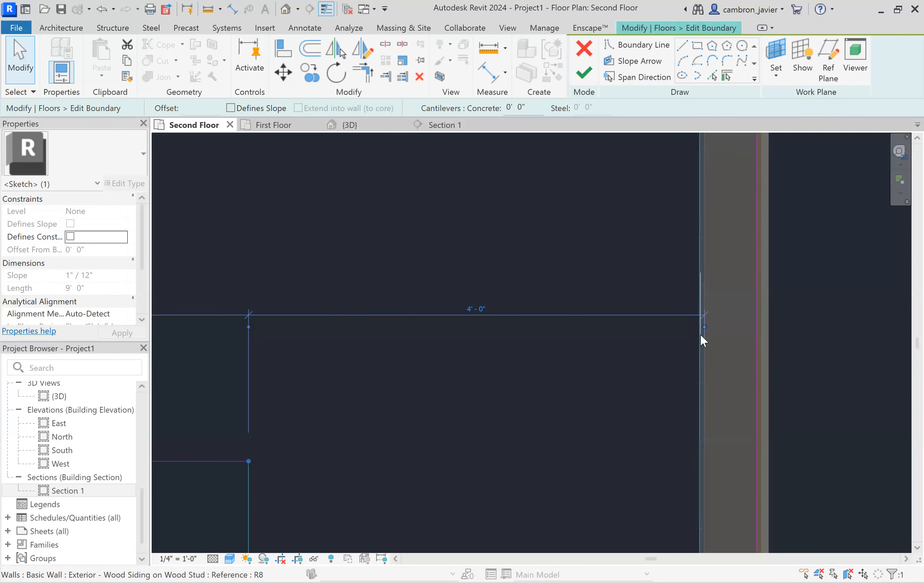
pyautogui.click(474, 308)
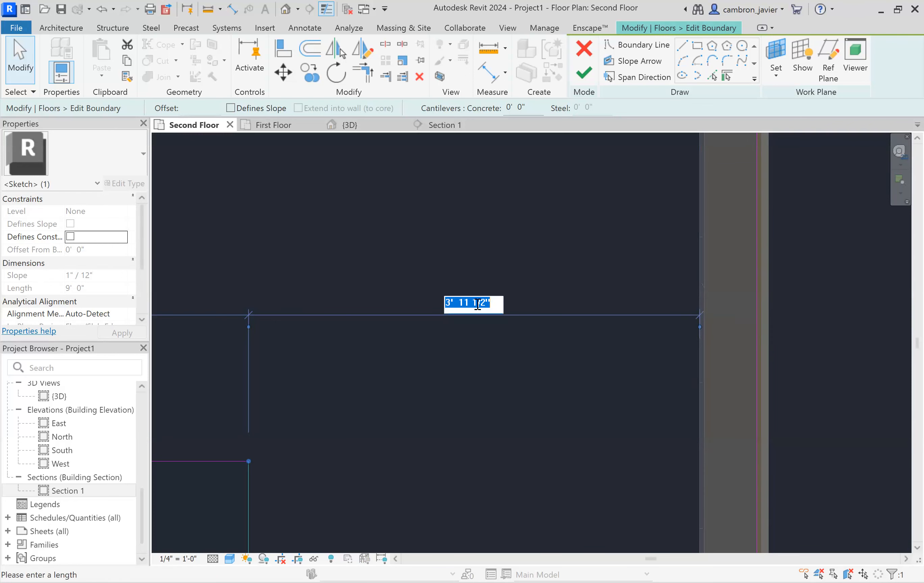
pyautogui.write('3')
pyautogui.press('Return')
pyautogui.scroll(-5, 508, 298)
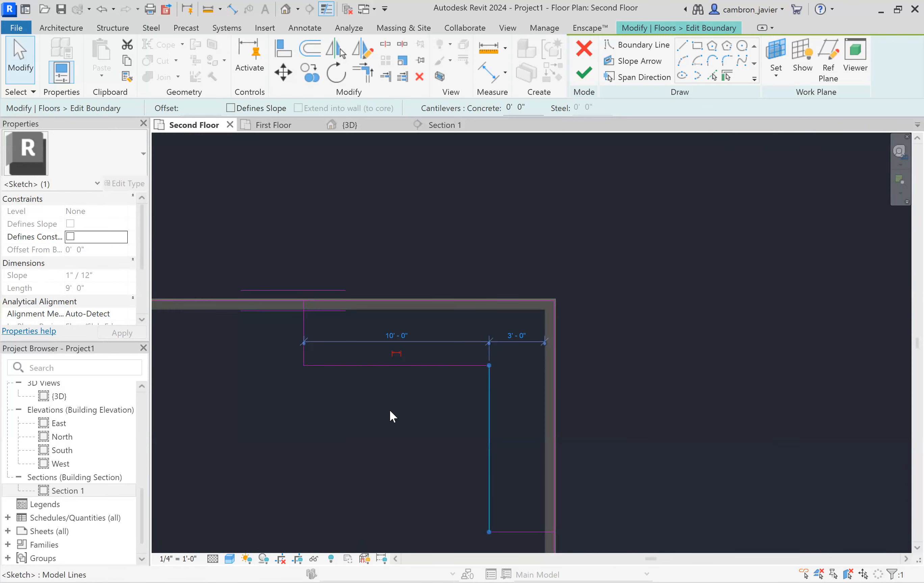
# Measure the notch's southern line from the north wall's inner face and set that distance to 13'.
pyautogui.click(513, 532)
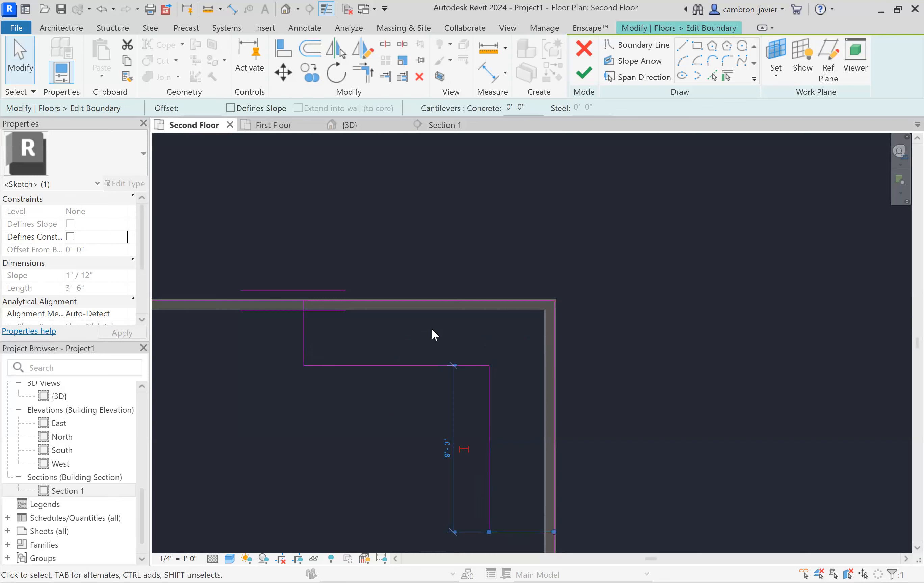
pyautogui.scroll(1, 457, 368)
pyautogui.moveTo(456, 364); pyautogui.dragTo(456, 300)
pyautogui.click(446, 426)
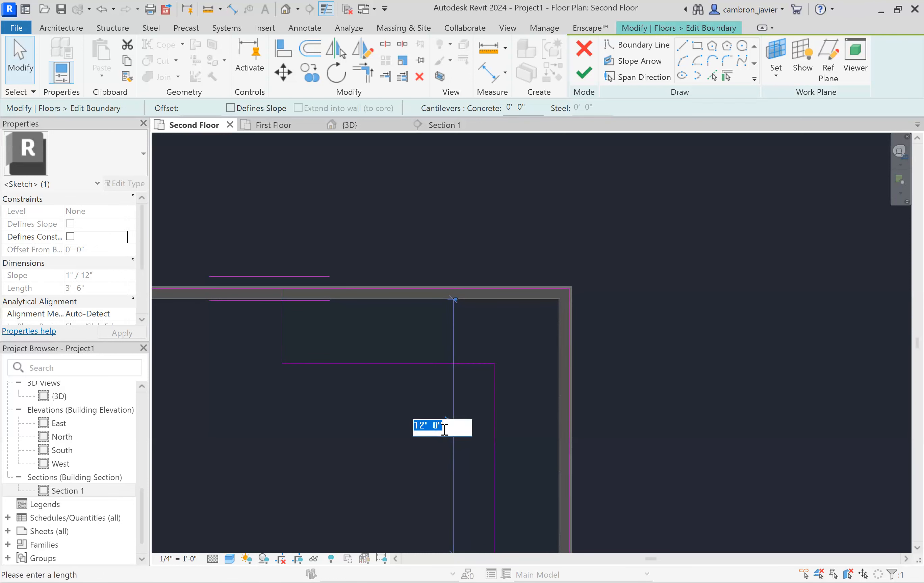
pyautogui.write('13')
pyautogui.press('Return')
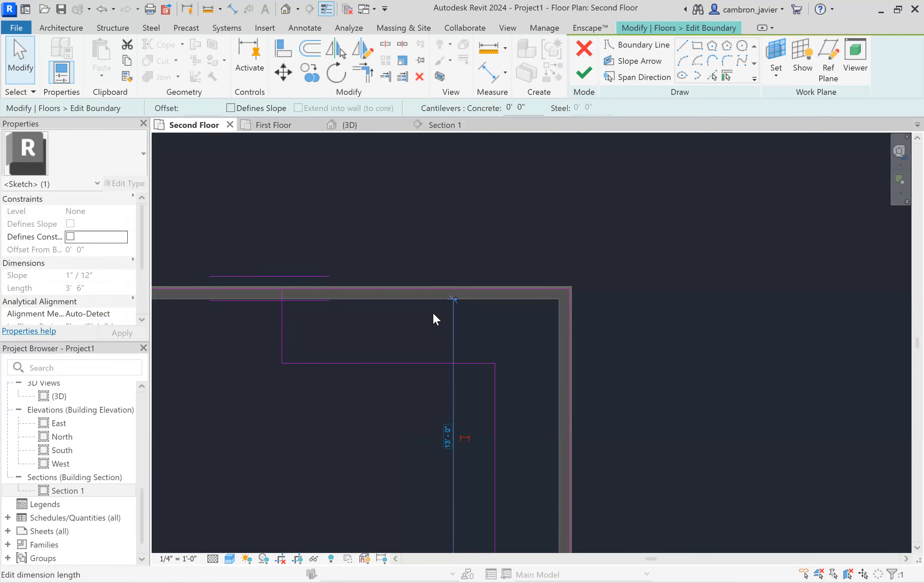
pyautogui.click(442, 270)
pyautogui.scroll(-3, 443, 269)
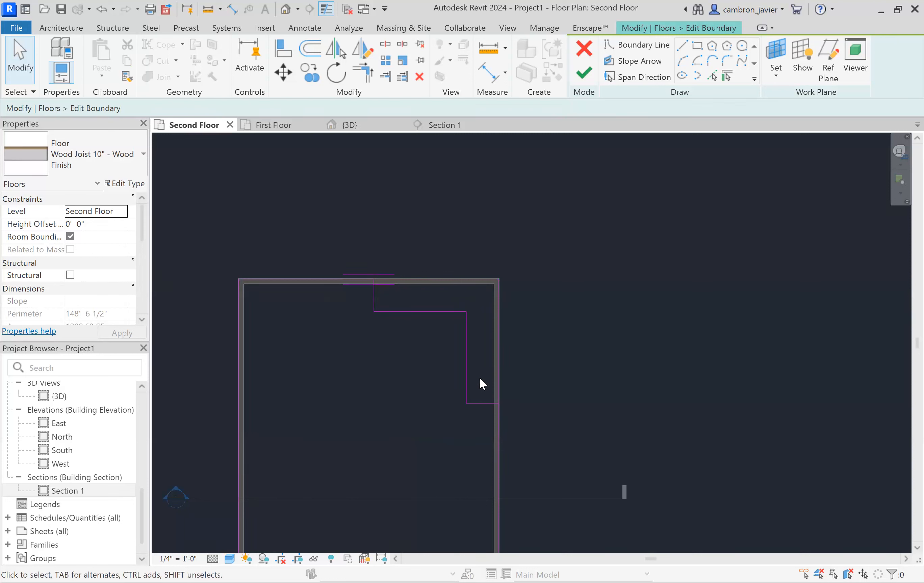
# Trim the east and north boundary lines to the notch's ends so the floor outline follows the stepped notch.
pyautogui.scroll(5, 482, 401)
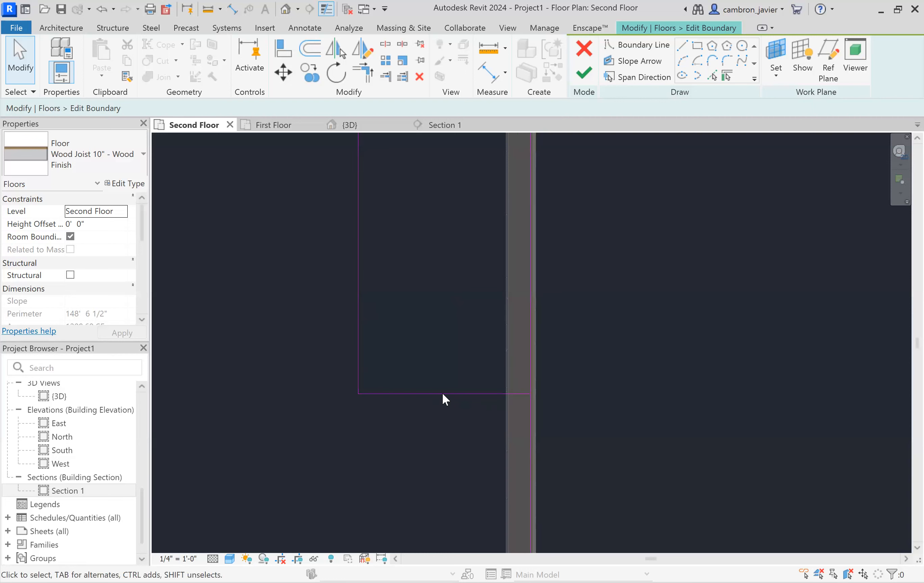
pyautogui.scroll(-5, 433, 305)
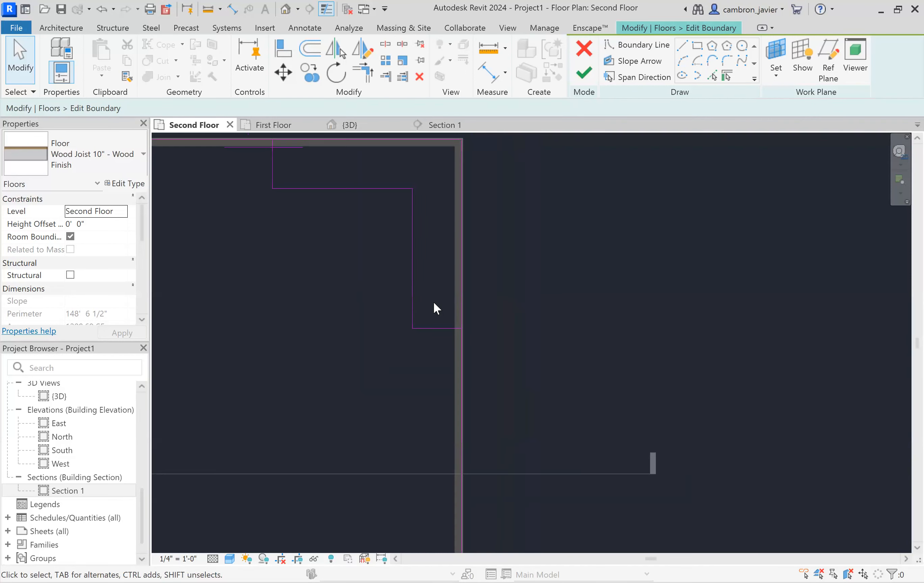
pyautogui.press('t')
pyautogui.press('r')
pyautogui.click(442, 329)
pyautogui.click(461, 350)
pyautogui.scroll(-5, 413, 409)
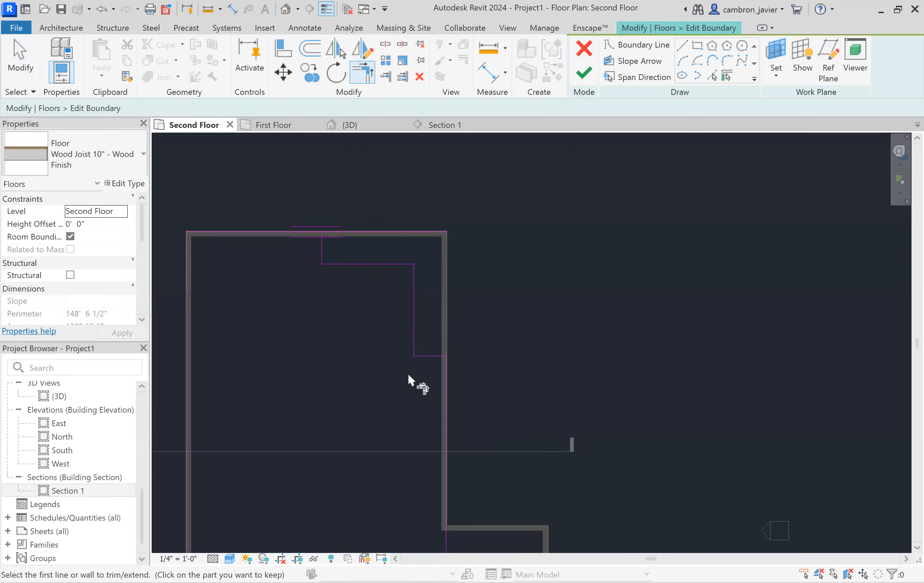
pyautogui.scroll(4, 345, 283)
pyautogui.click(340, 299)
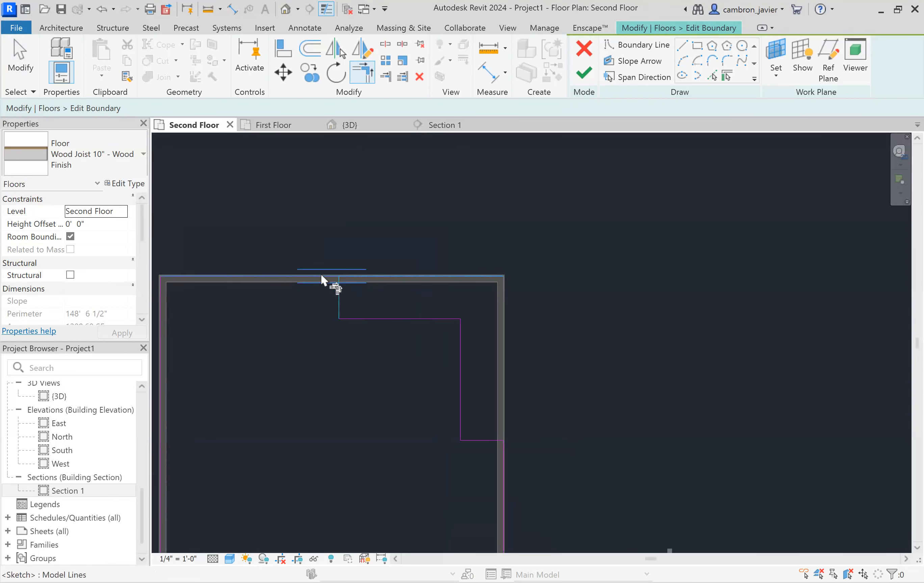
pyautogui.click(300, 275)
pyautogui.press('Escape')
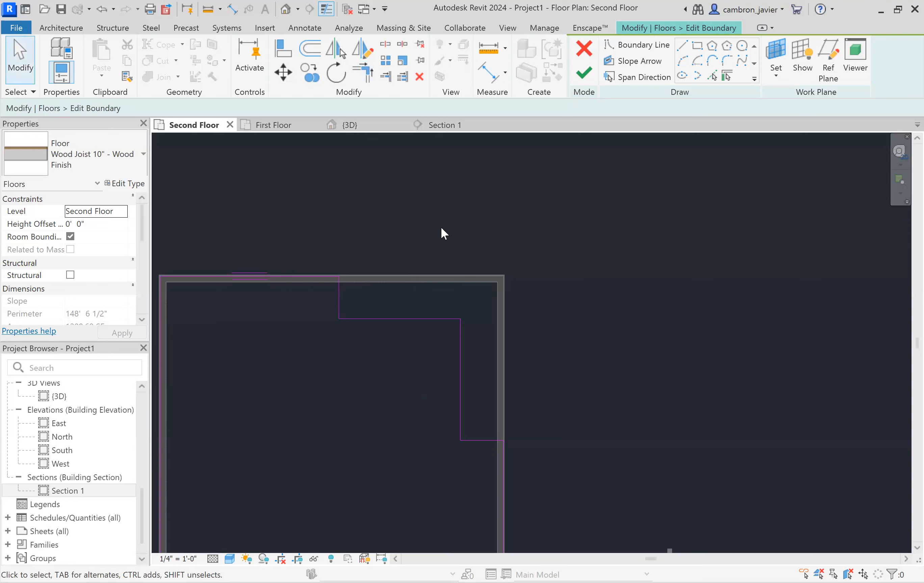
# Finish the floor boundary sketch and attach the walls below to the floor's bottom.
pyautogui.scroll(-2, 441, 227)
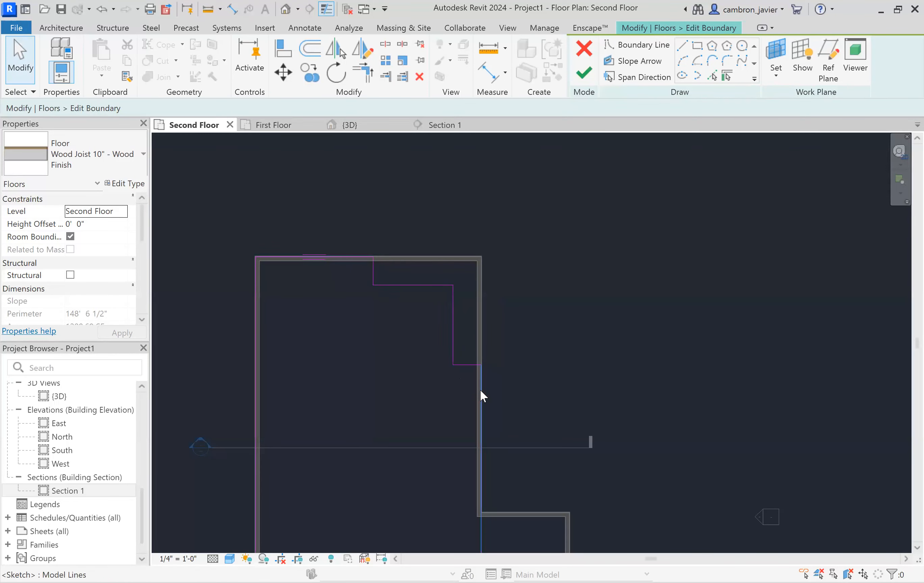
pyautogui.scroll(-2, 480, 391)
pyautogui.click(585, 74)
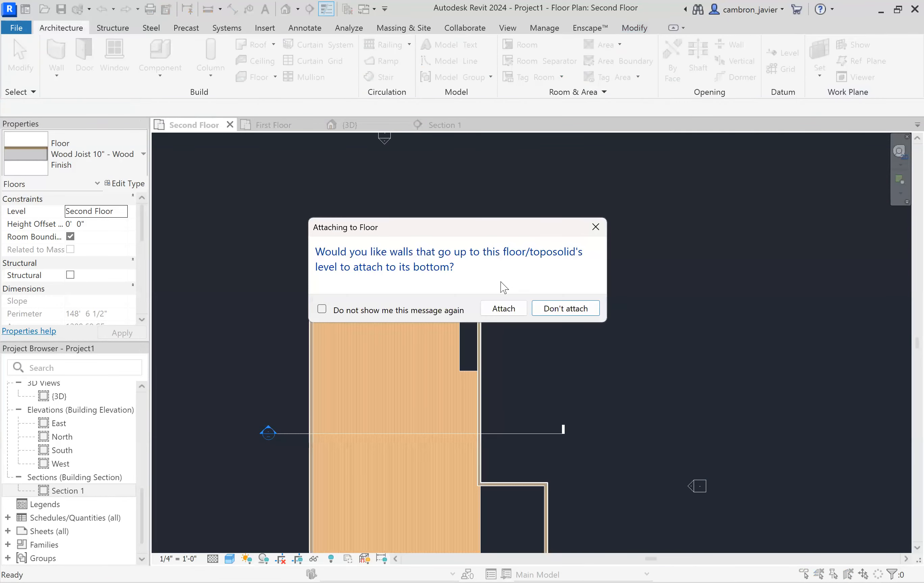
pyautogui.click(504, 308)
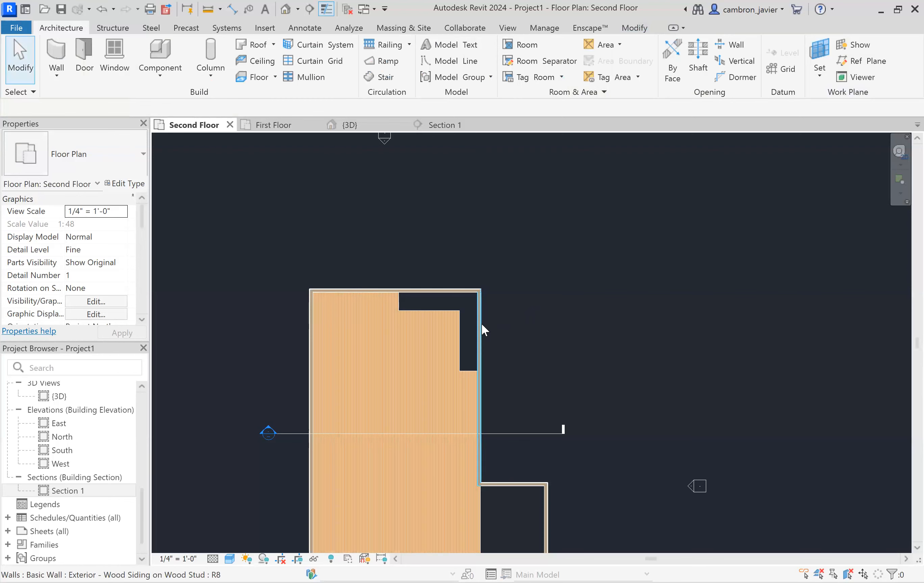
# Examine the second-level floor and its stepped northeast notch in the Second Floor plan.
pyautogui.scroll(2, 460, 383)
pyautogui.scroll(-2, 460, 383)
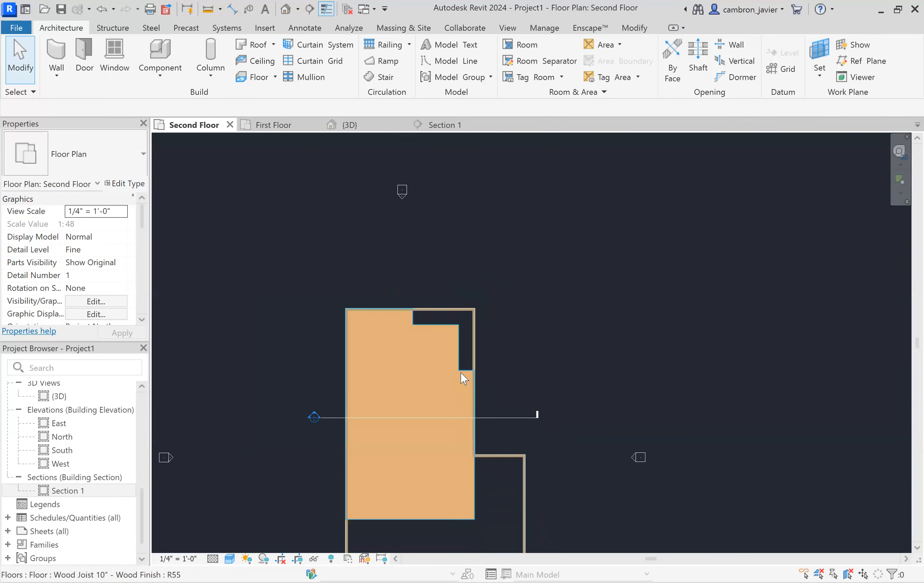
pyautogui.click(462, 382)
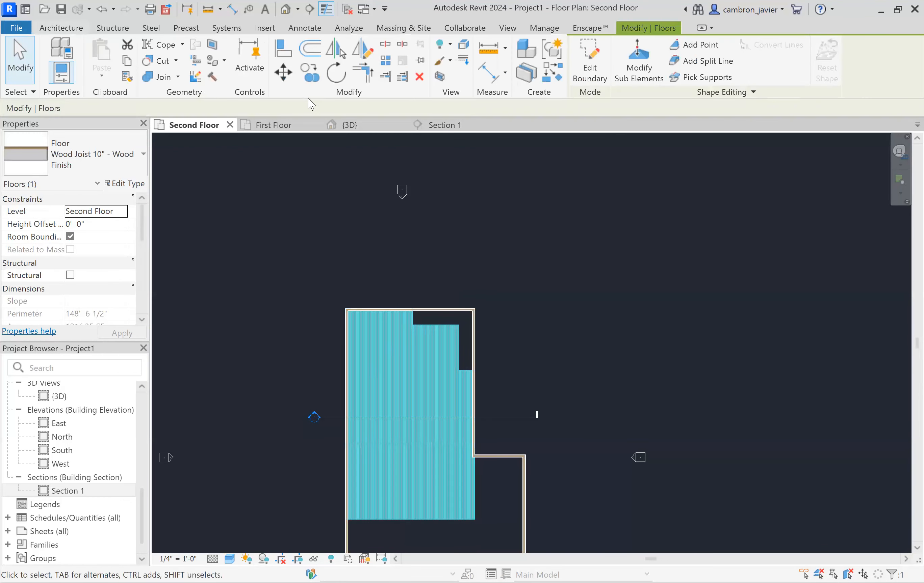
pyautogui.scroll(1, 413, 327)
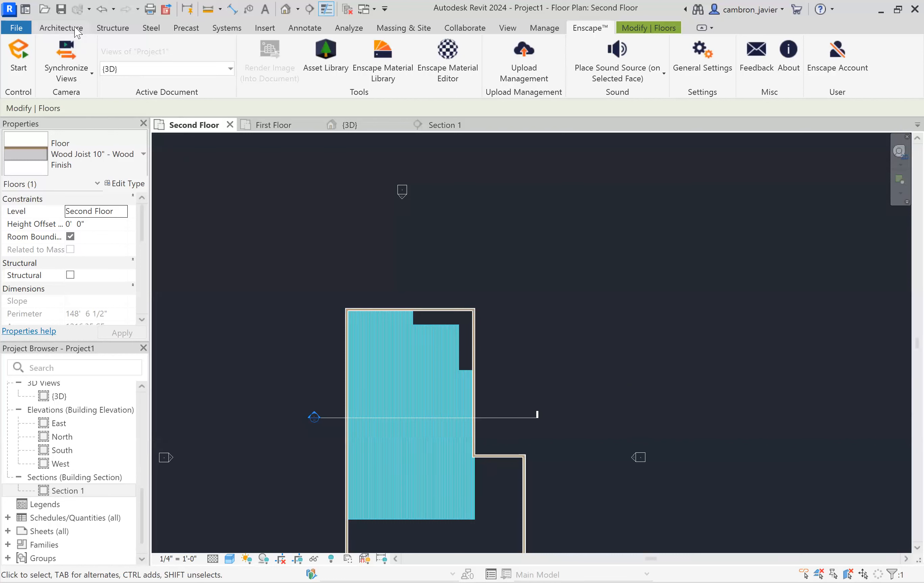
pyautogui.click(75, 28)
pyautogui.press('Escape')
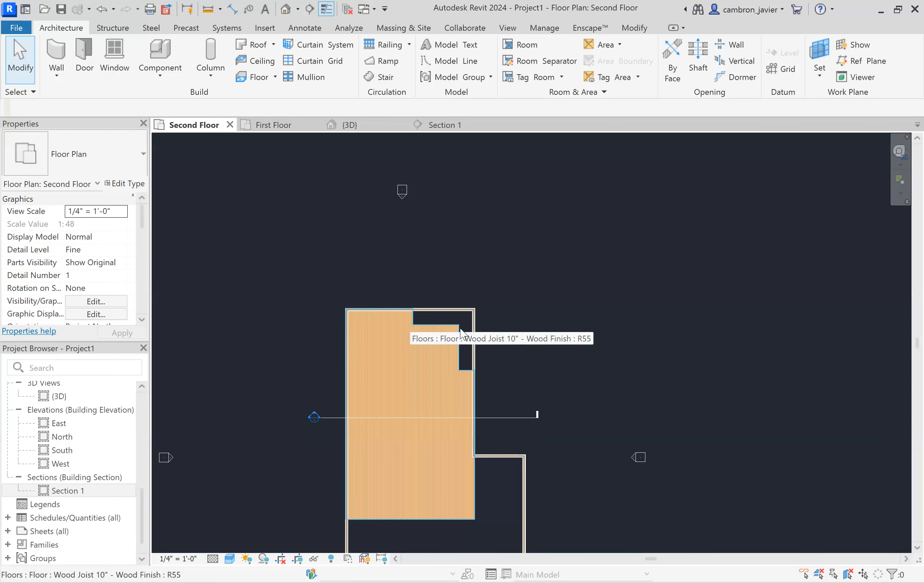
pyautogui.scroll(5, 466, 309)
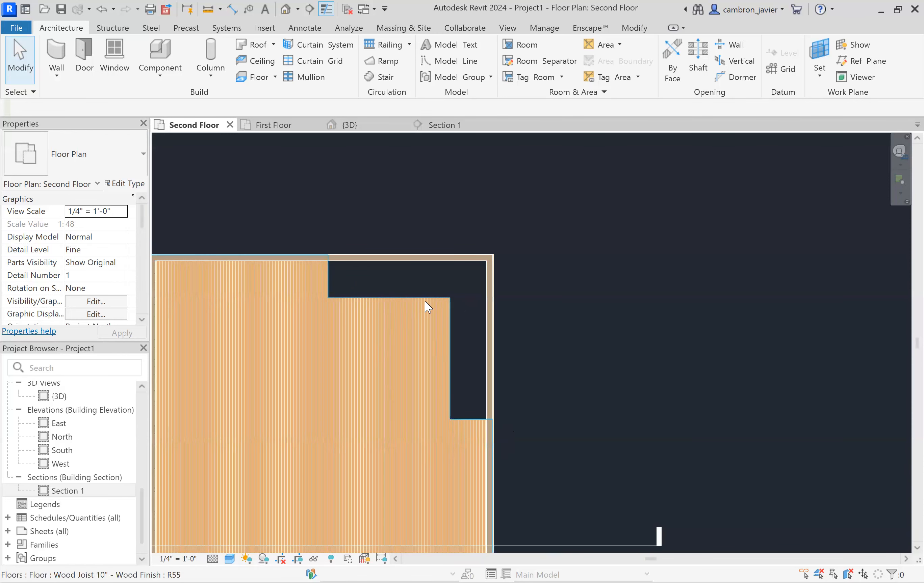
pyautogui.click(409, 324)
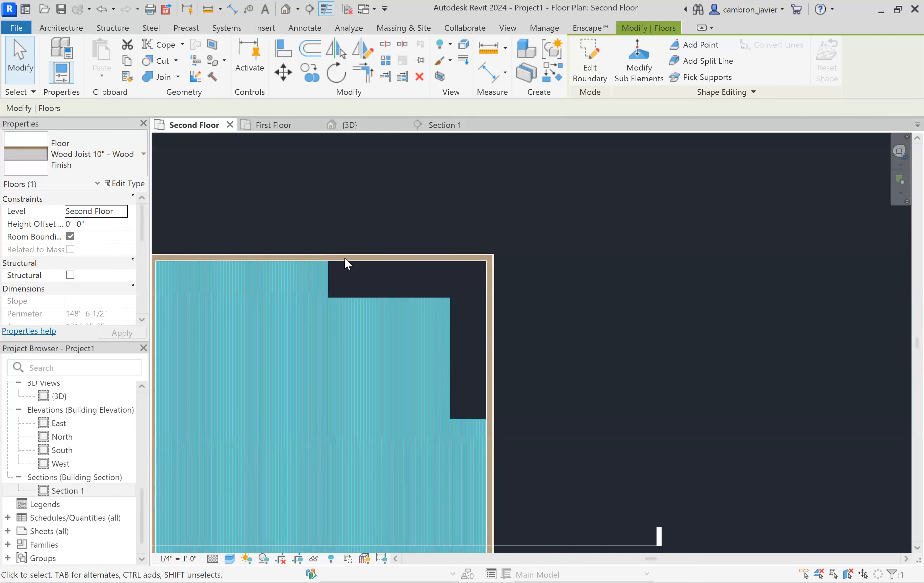
pyautogui.scroll(-2, 448, 349)
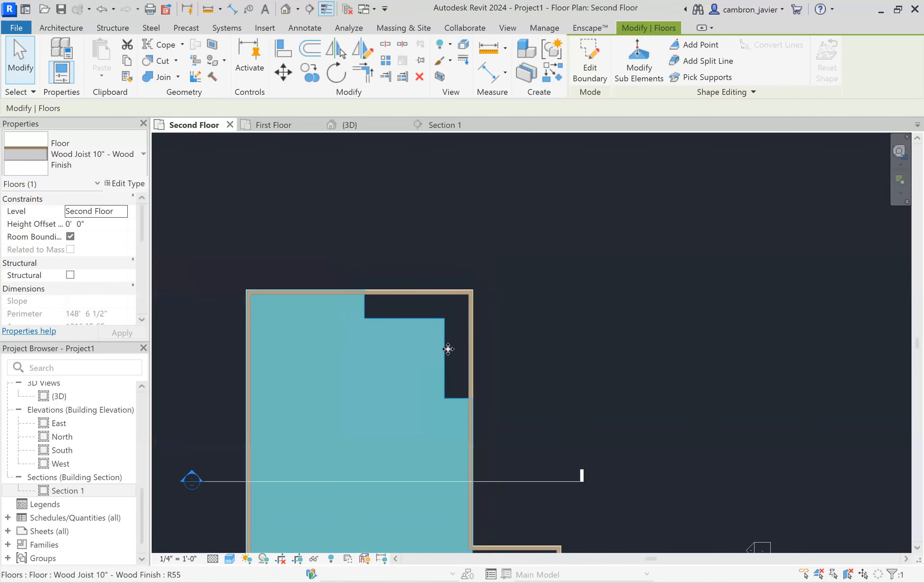
pyautogui.scroll(-3, 448, 349)
pyautogui.click(492, 349)
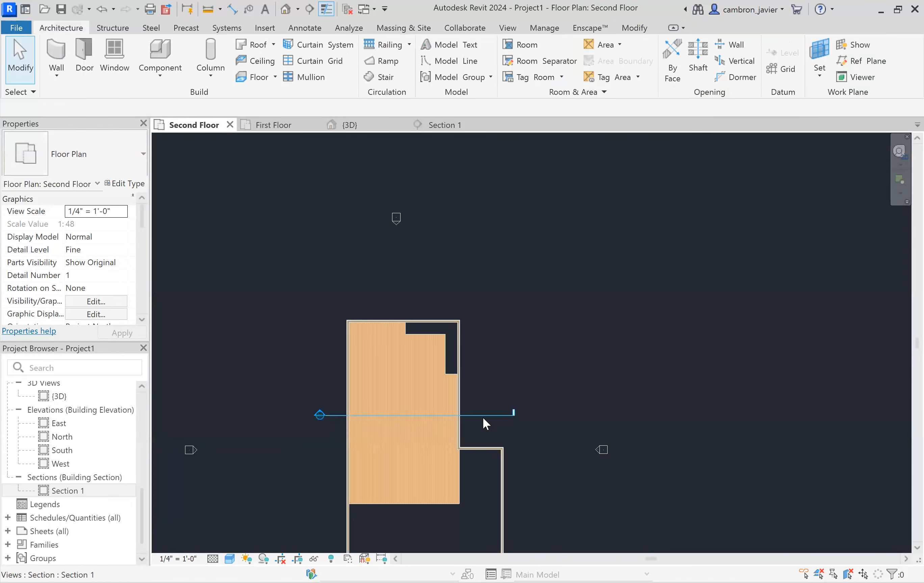
# Move the Section 1 line north so that it cuts through the notch beside the east wall.
pyautogui.moveTo(494, 415); pyautogui.dragTo(489, 361)
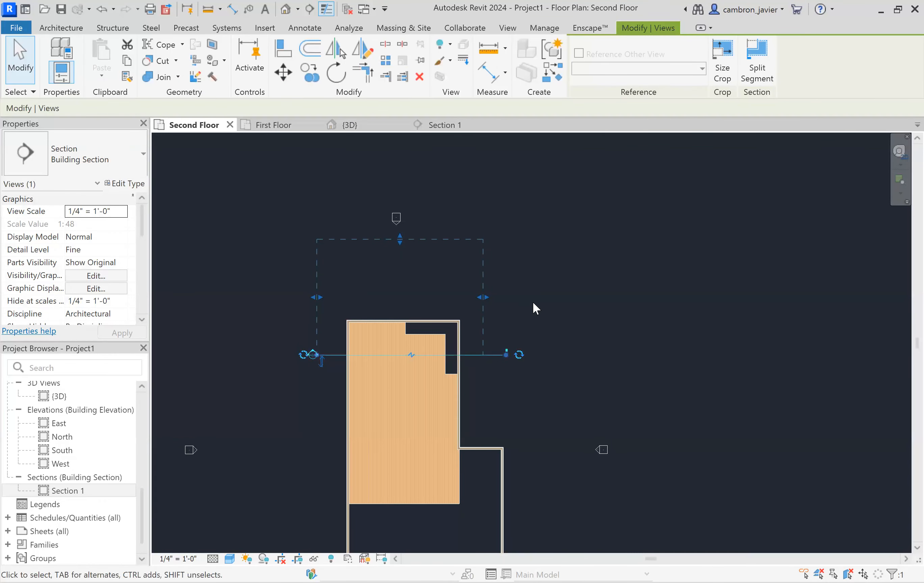
pyautogui.click(532, 301)
pyautogui.click(472, 354)
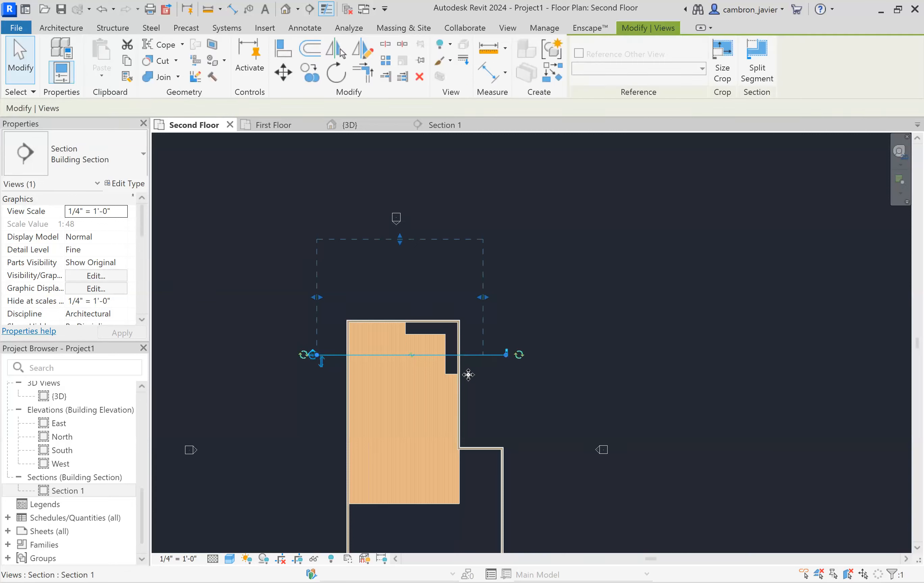
pyautogui.click(587, 314)
# Open the Section 1 view and examine the second-level floor's edge at the notch beside the east wall.
pyautogui.doubleClick(313, 354)
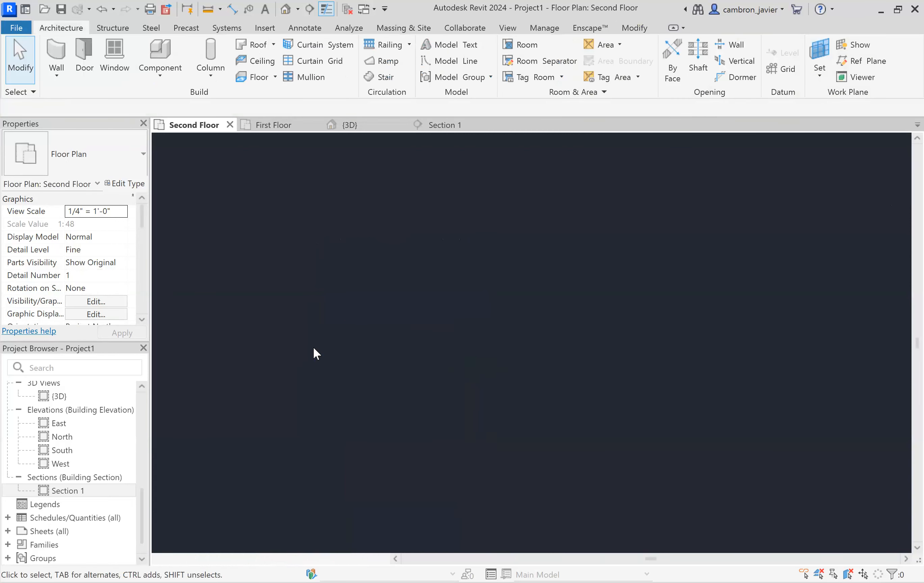
pyautogui.scroll(-2, 273, 347)
pyautogui.scroll(3, 680, 315)
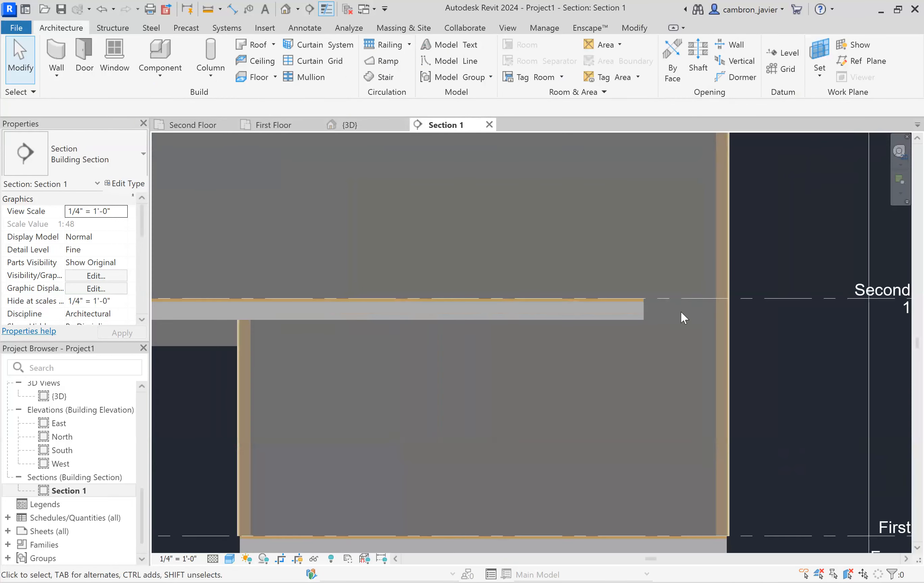
pyautogui.scroll(-3, 673, 295)
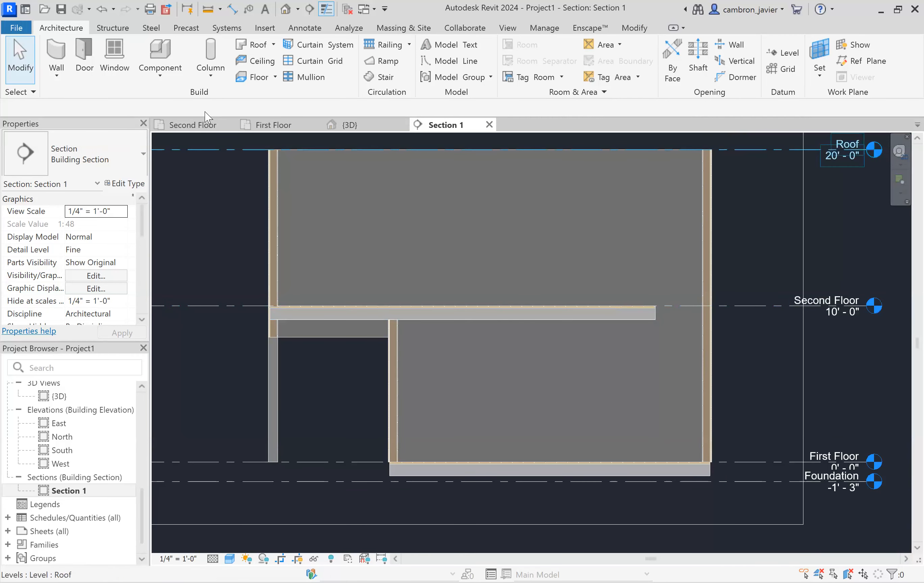
# In the First Floor plan, move the Section 1 line south so that it cuts across the middle of the building.
pyautogui.click(285, 122)
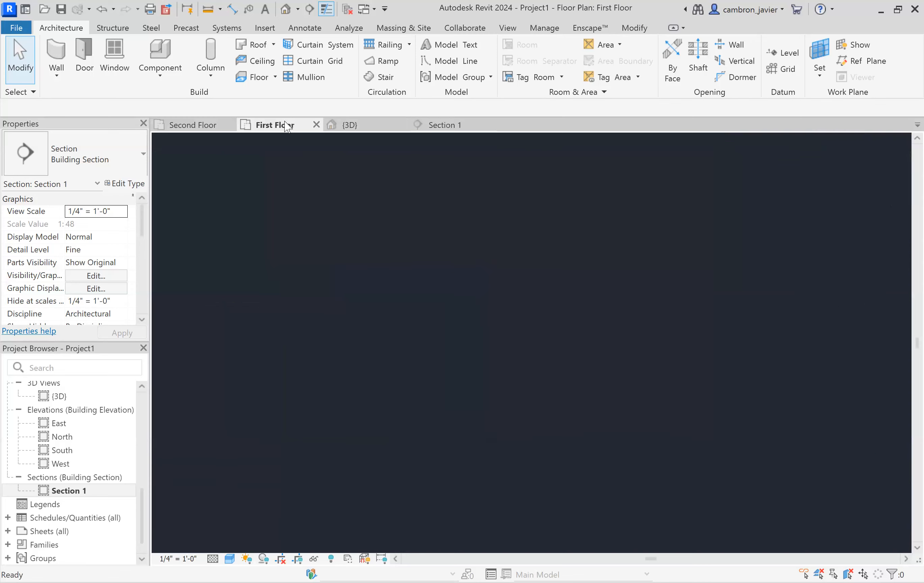
pyautogui.moveTo(527, 303); pyautogui.dragTo(534, 359)
pyautogui.click(372, 328)
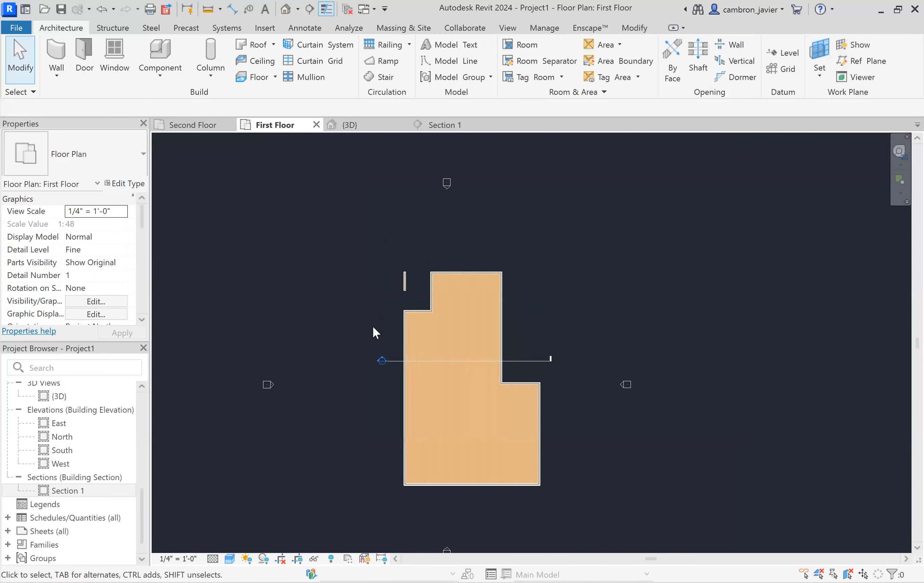
pyautogui.scroll(3, 388, 357)
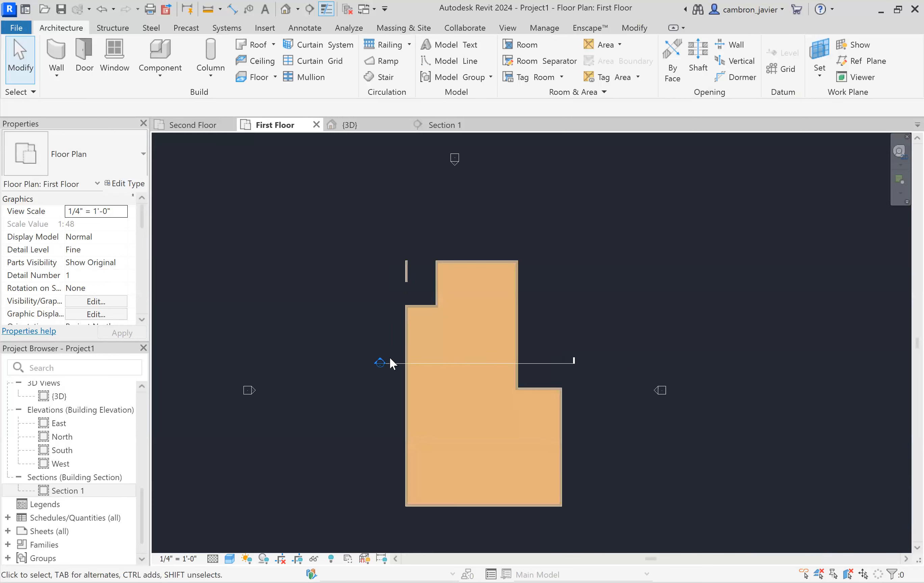
# Open the Section 1 view and examine how the west exterior wall meets the second-level and first-level floors.
pyautogui.doubleClick(373, 361)
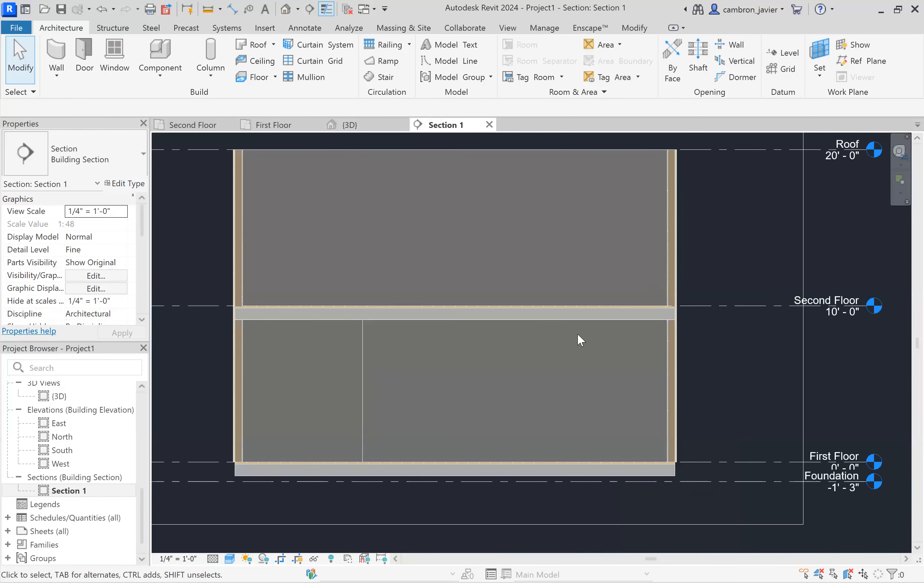
pyautogui.scroll(-2, 577, 333)
pyautogui.scroll(2, 345, 401)
pyautogui.scroll(5, 342, 275)
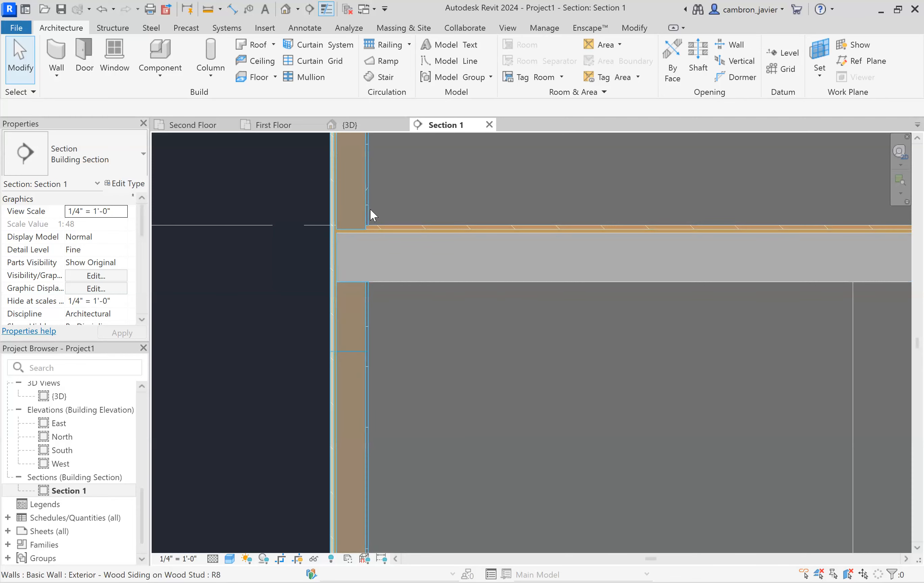
pyautogui.scroll(-5, 367, 220)
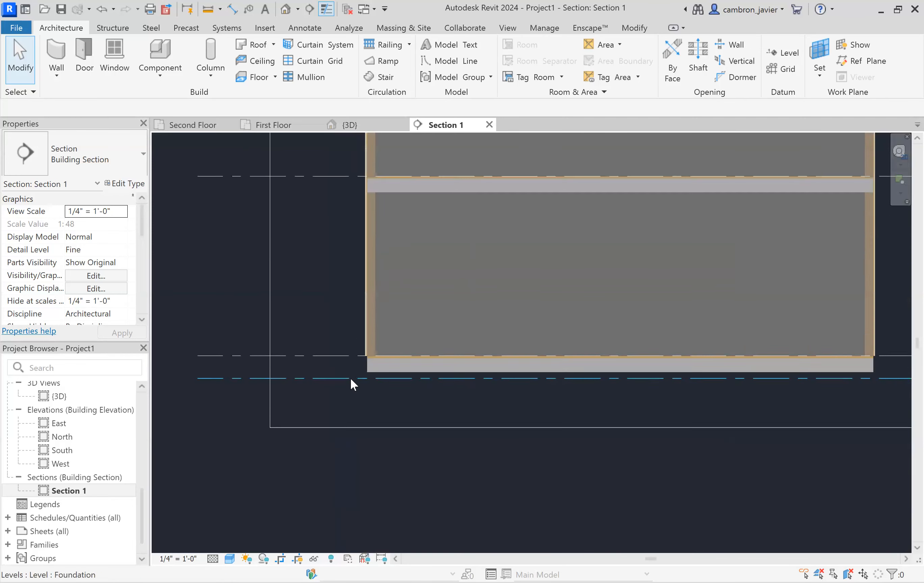
pyautogui.scroll(8, 350, 378)
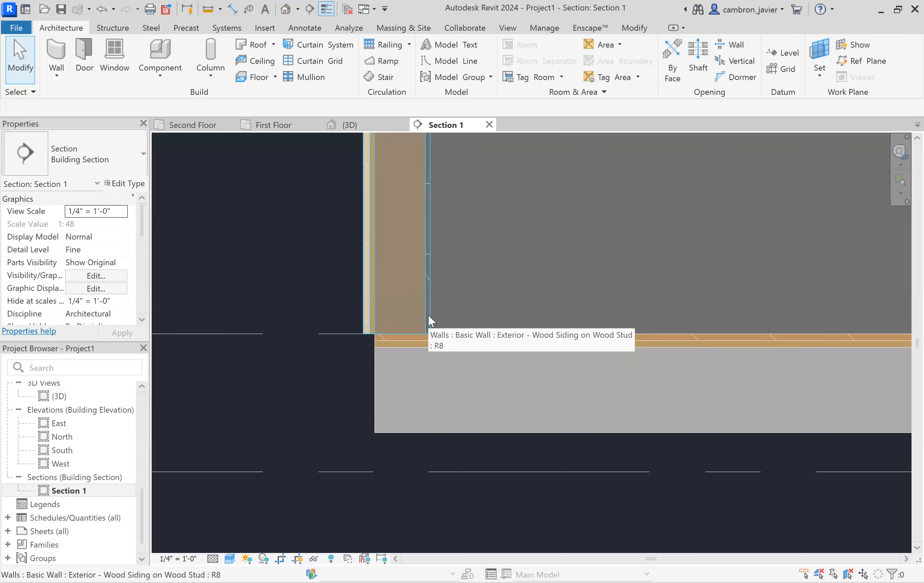
# Select the west exterior wall in Section 1 and examine its base against the first-level wood joist floor.
pyautogui.click(427, 286)
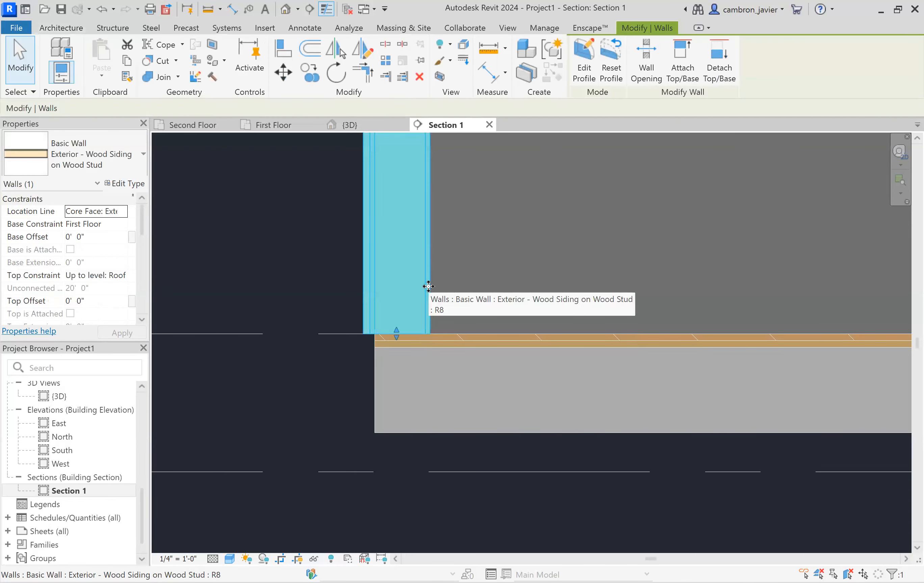
pyautogui.scroll(-1, 347, 318)
pyautogui.scroll(-2, 348, 320)
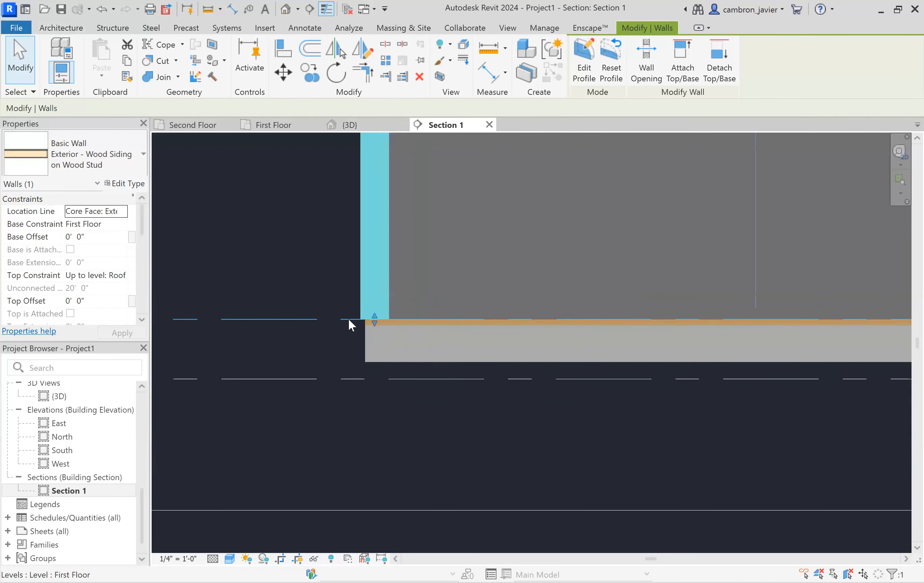
pyautogui.scroll(-3, 348, 318)
pyautogui.scroll(-2, 371, 281)
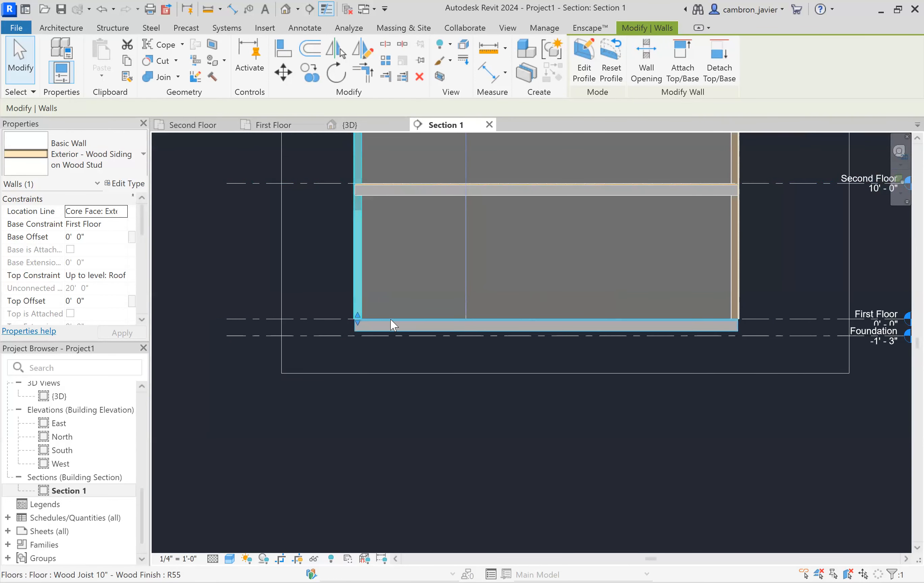
pyautogui.scroll(1, 389, 320)
pyautogui.scroll(2, 391, 320)
pyautogui.scroll(2, 352, 327)
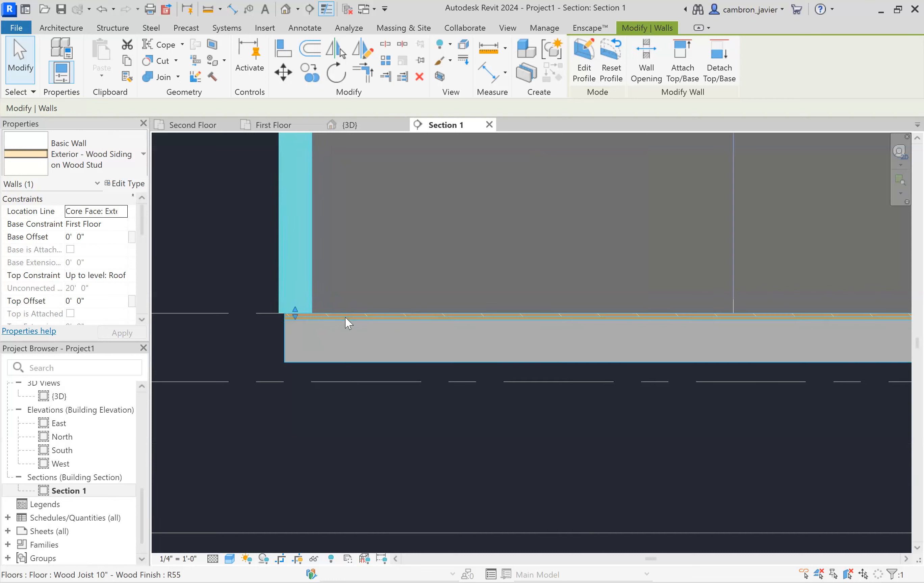
pyautogui.scroll(2, 357, 326)
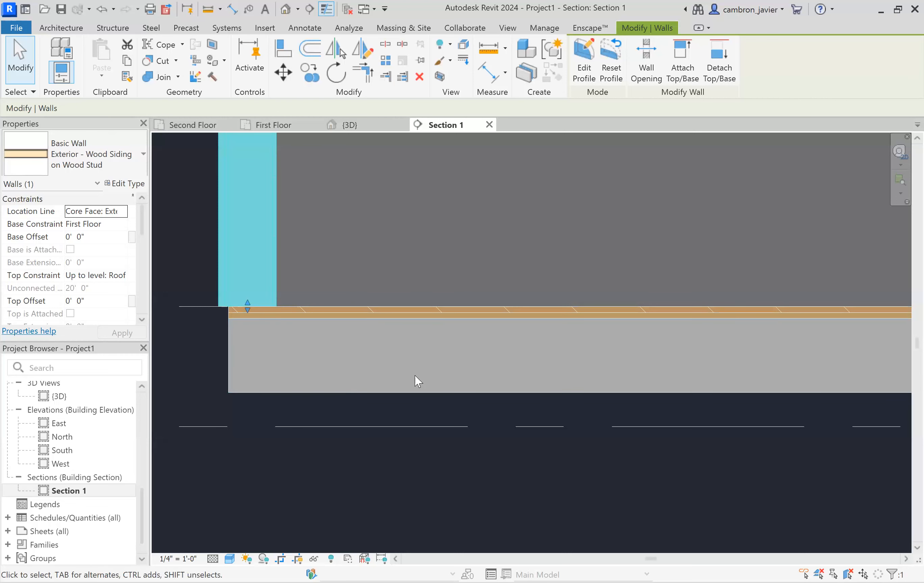
# Extend the entire exterior wall's base down to the underside of the first floor slab.
pyautogui.scroll(-3, 414, 374)
pyautogui.scroll(3, 332, 340)
pyautogui.scroll(1, 364, 338)
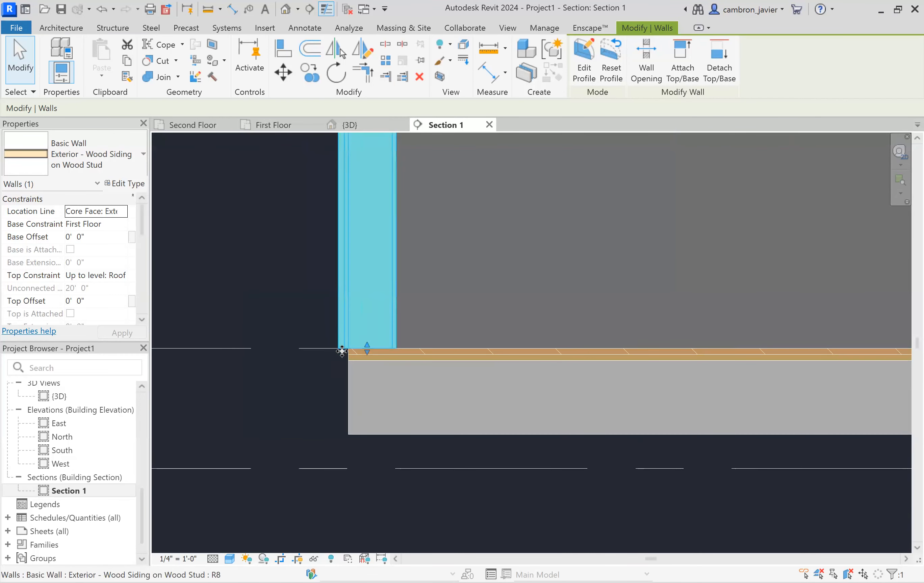
pyautogui.scroll(-1, 411, 352)
pyautogui.scroll(-2, 406, 357)
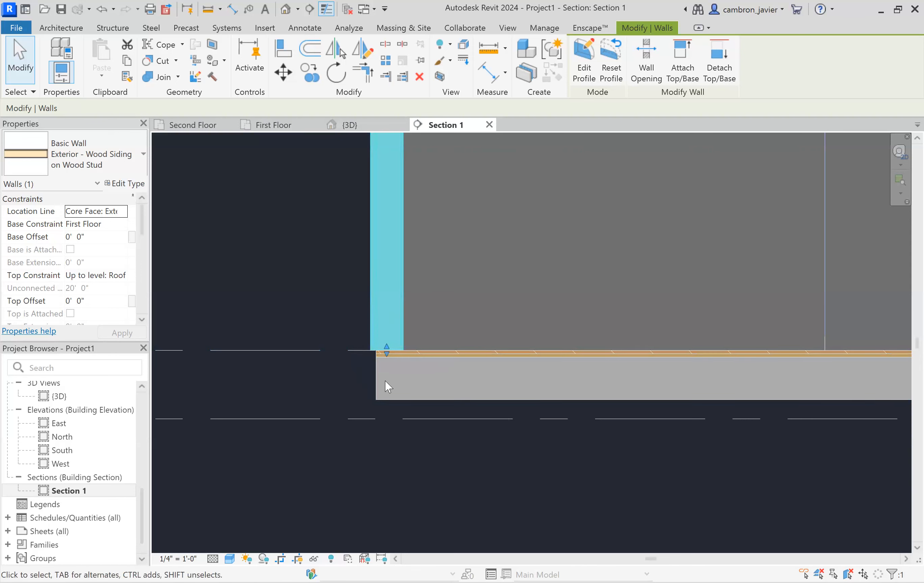
pyautogui.scroll(4, 390, 367)
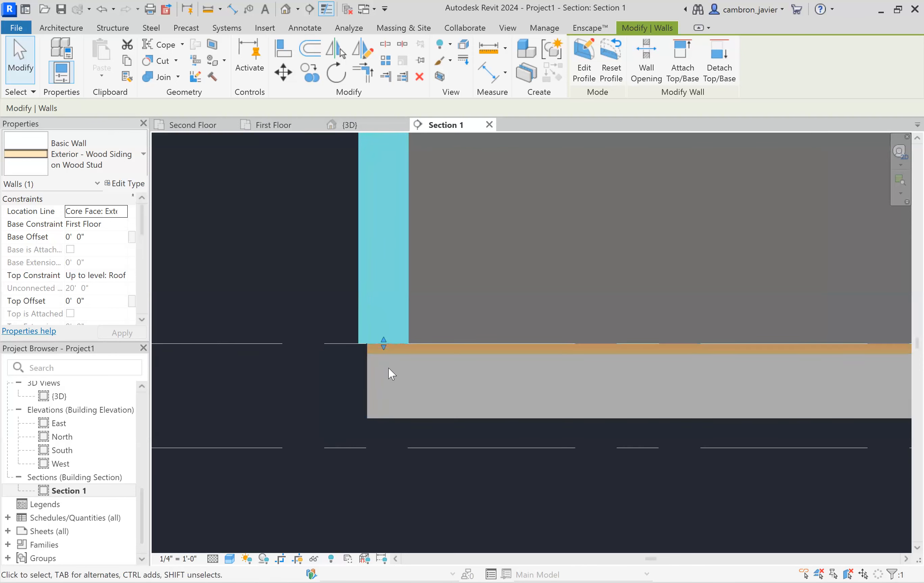
pyautogui.click(289, 264)
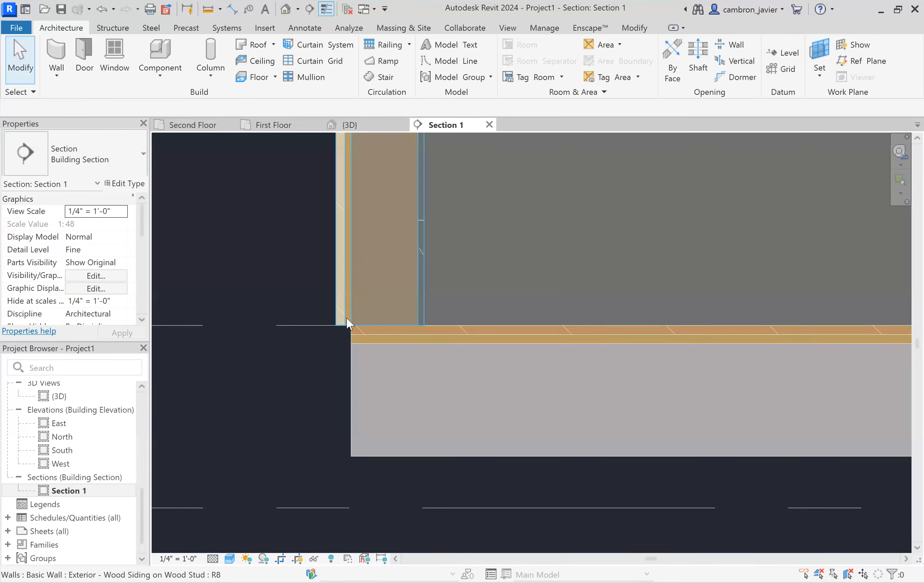
pyautogui.click(417, 278)
pyautogui.moveTo(378, 327); pyautogui.dragTo(378, 451)
pyautogui.click(282, 384)
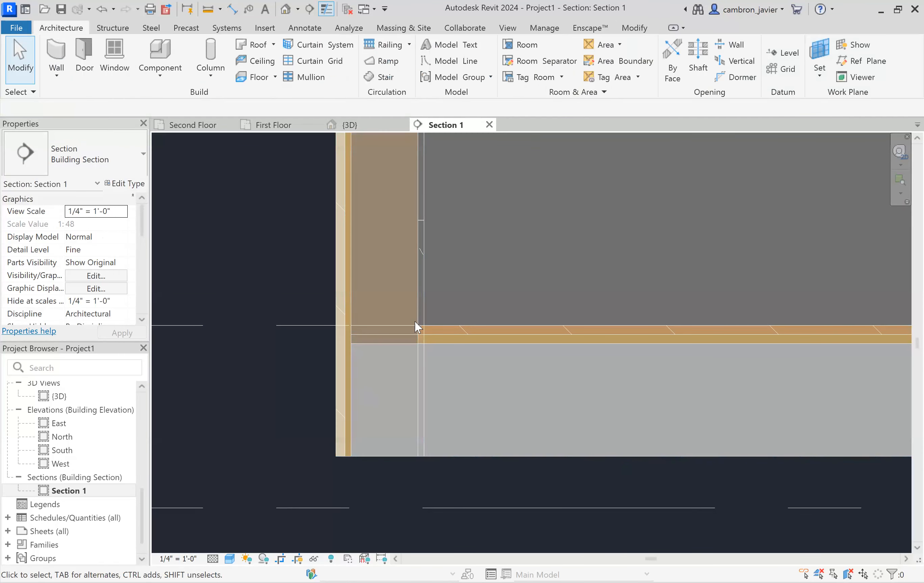
# Return the exterior wall's base to the First Floor level line.
pyautogui.click(420, 269)
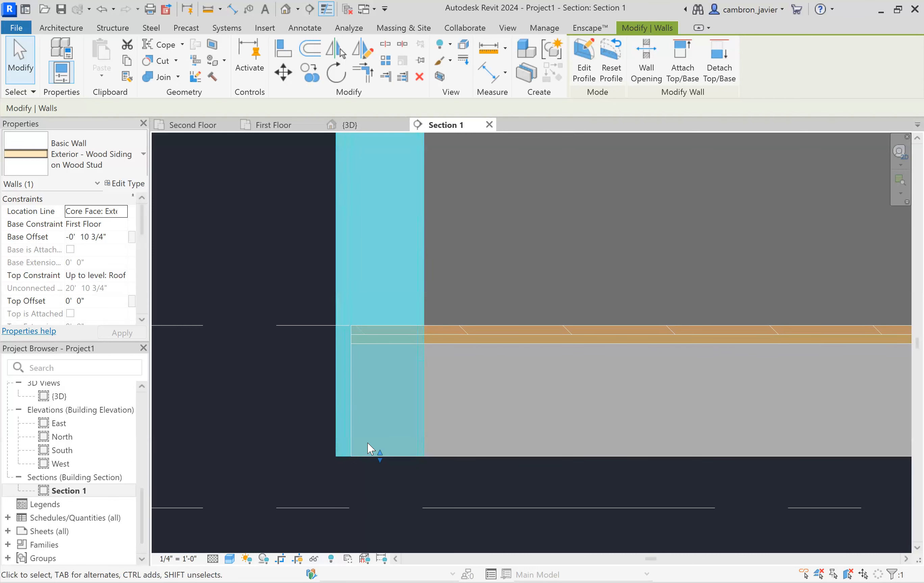
pyautogui.moveTo(376, 451); pyautogui.dragTo(377, 326)
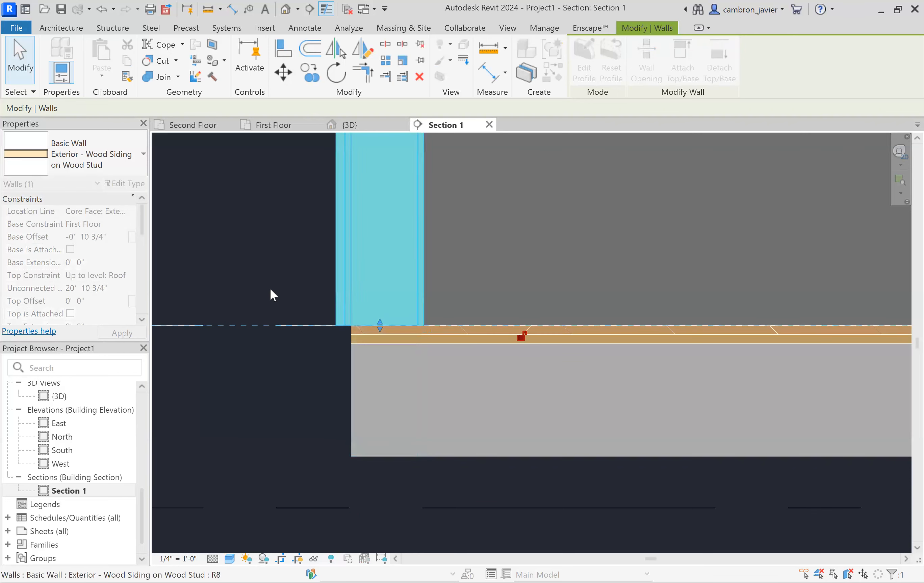
pyautogui.click(270, 290)
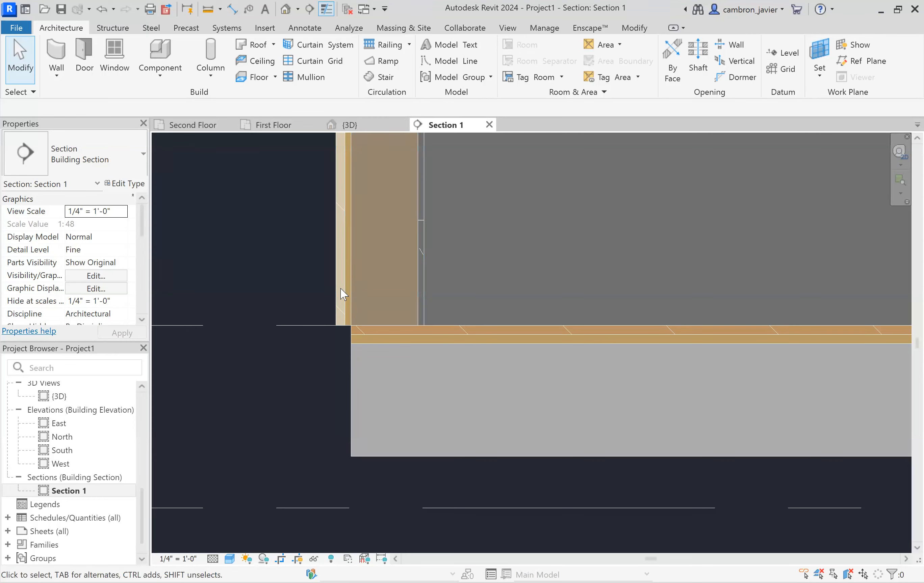
# Open the assembly structure of the Exterior - Wood Siding on Wood Stud wall type and preview it in section.
pyautogui.click(349, 281)
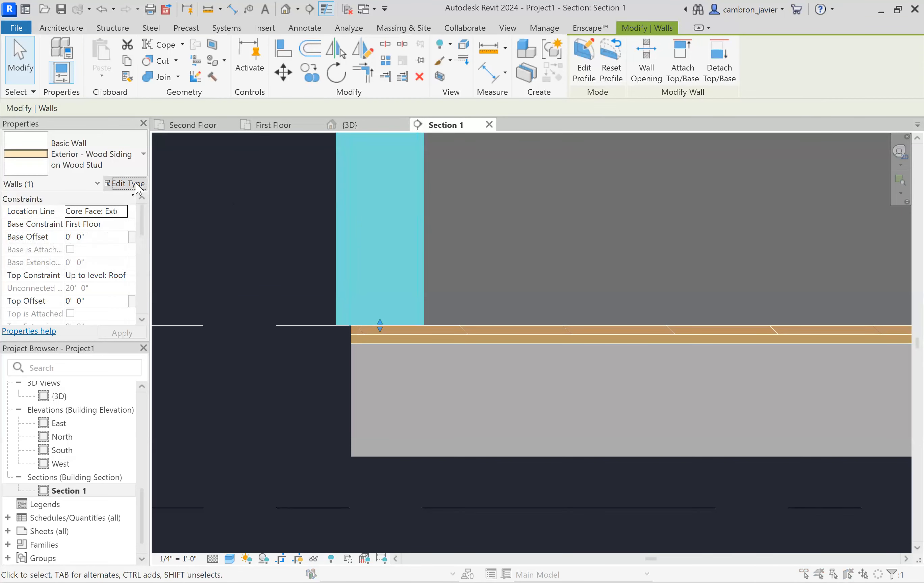
pyautogui.click(126, 184)
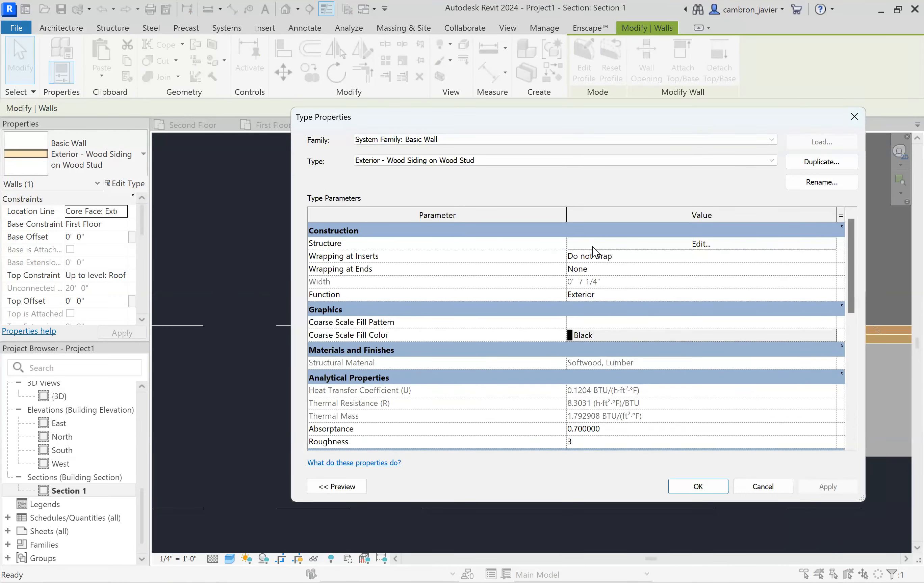
pyautogui.click(593, 247)
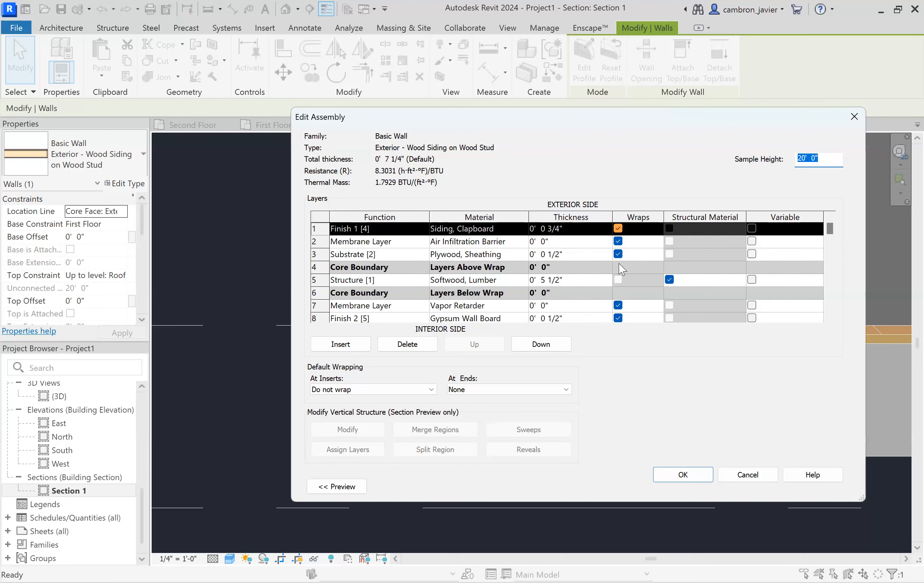
pyautogui.scroll(-1, 574, 278)
pyautogui.scroll(1, 565, 283)
pyautogui.click(337, 486)
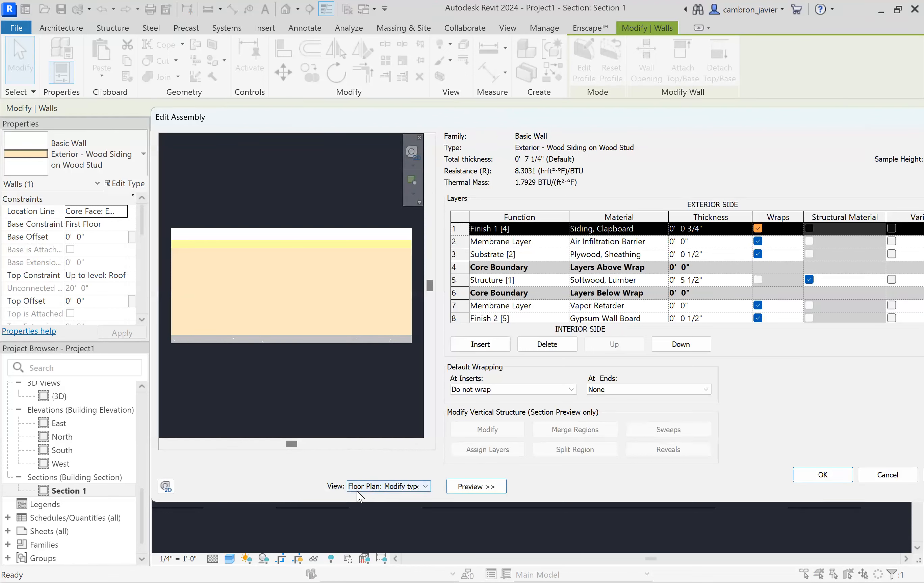
pyautogui.click(376, 487)
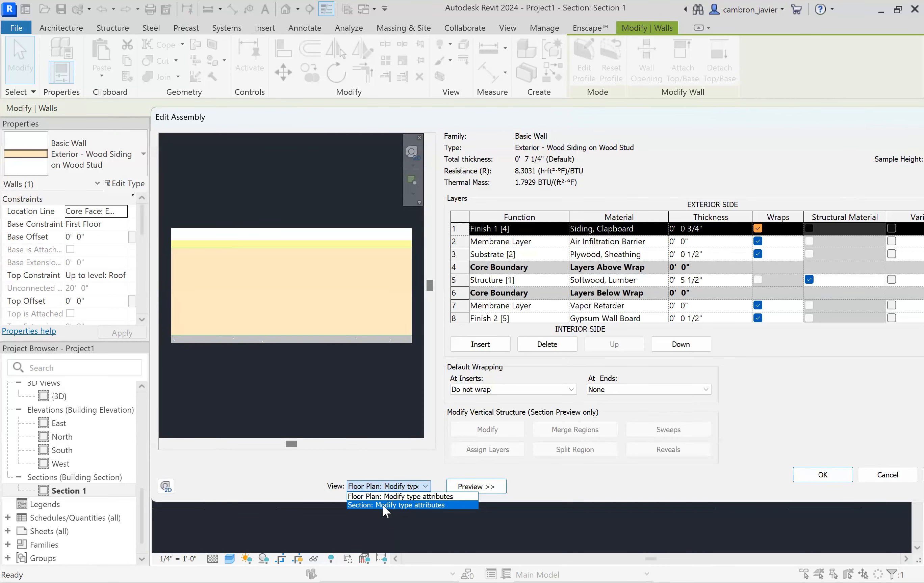
pyautogui.click(383, 504)
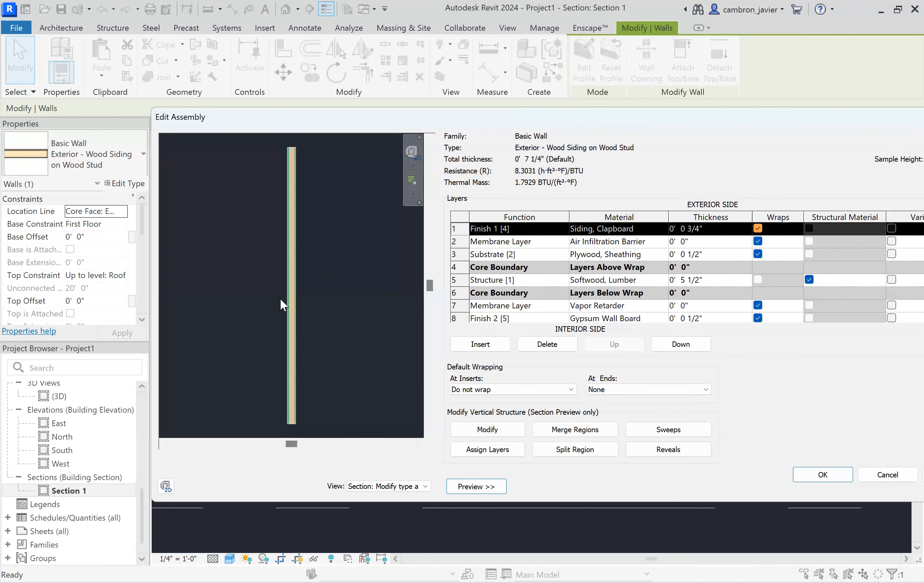
# Unlock the bottom edges of the plywood sheathing and clapboard siding layers and apply the changes to the wall type.
pyautogui.scroll(5, 289, 427)
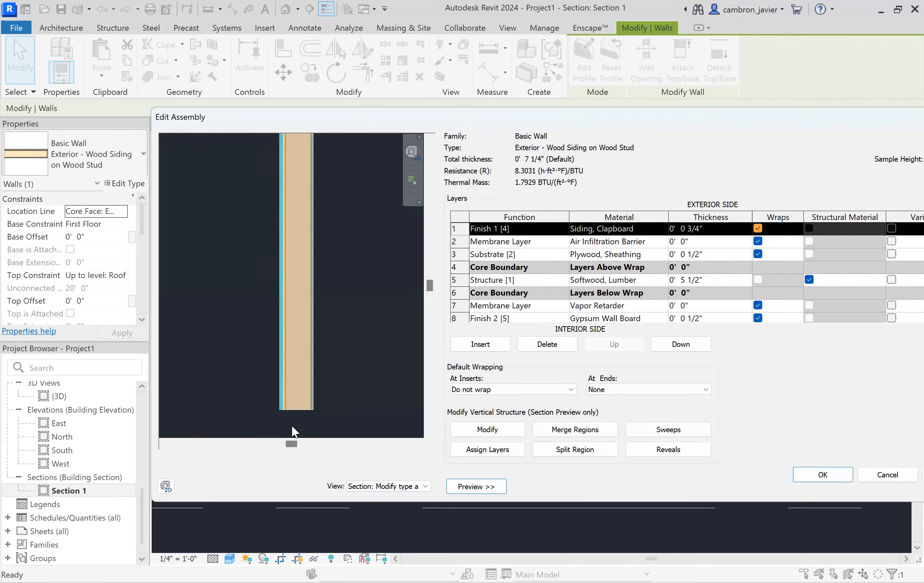
pyautogui.scroll(5, 286, 428)
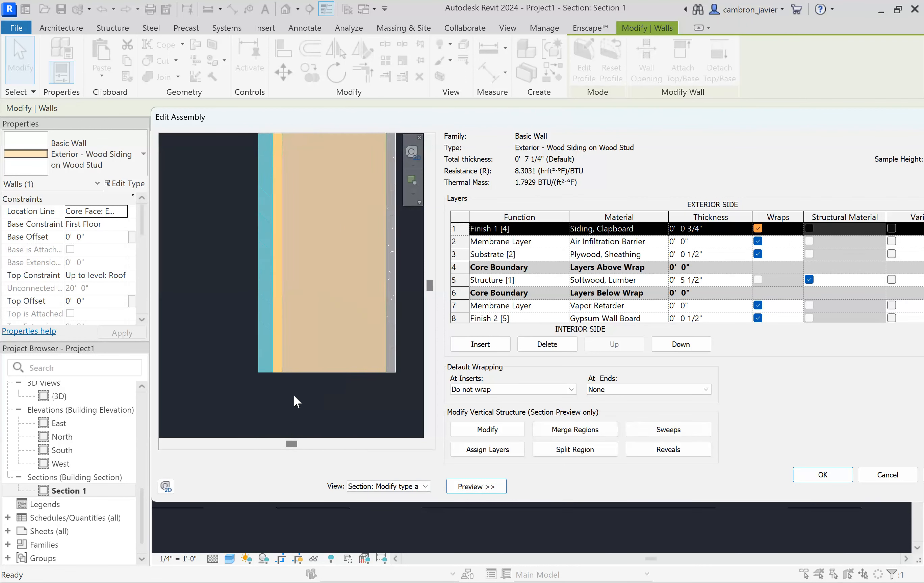
pyautogui.scroll(-1, 359, 387)
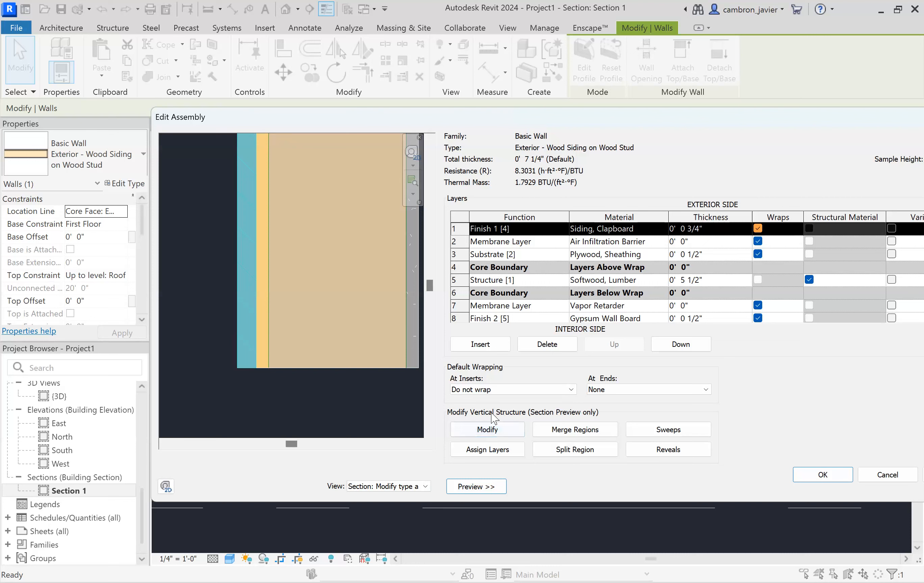
pyautogui.click(487, 429)
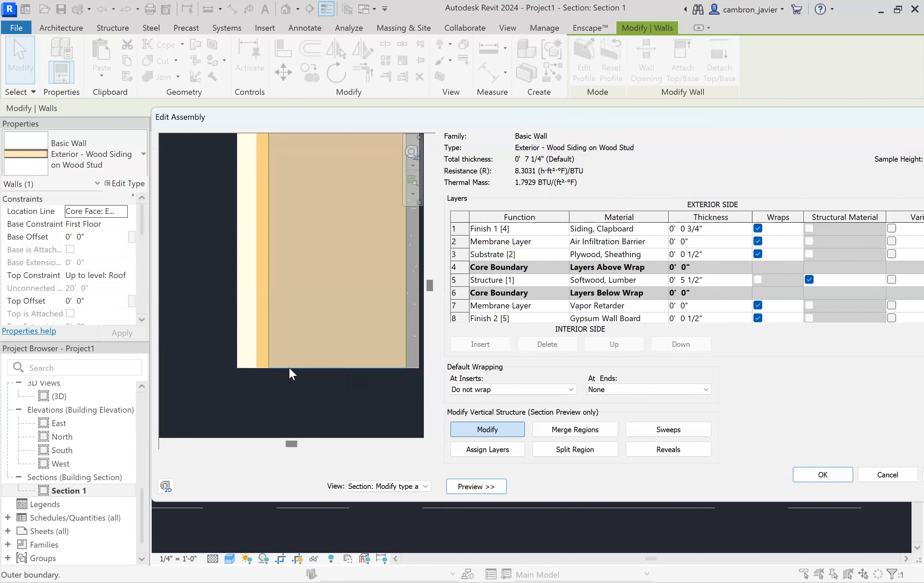
pyautogui.scroll(3, 262, 365)
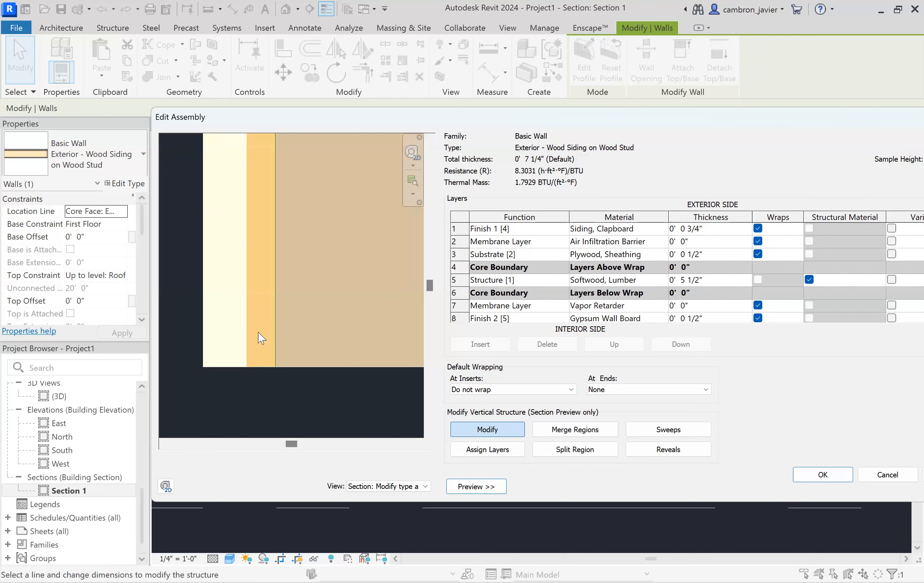
pyautogui.click(263, 367)
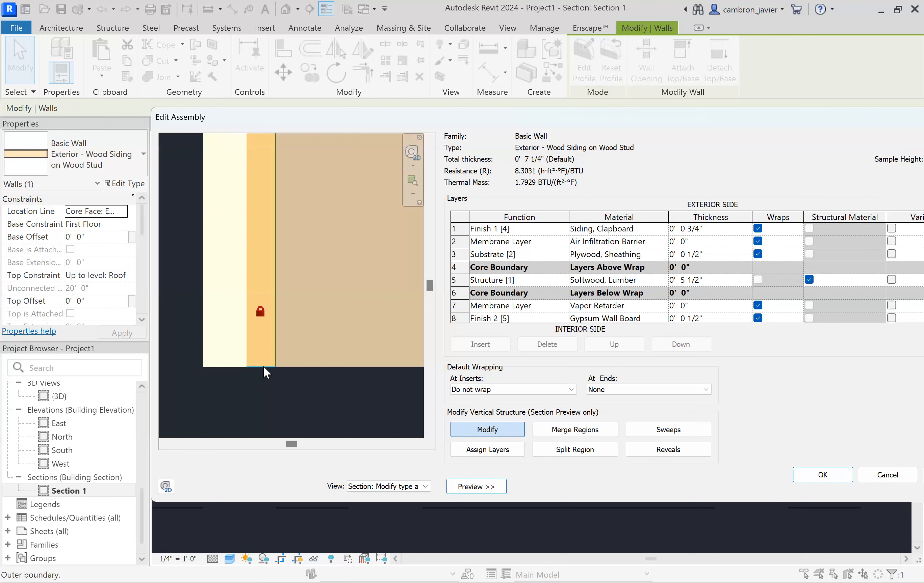
pyautogui.click(261, 314)
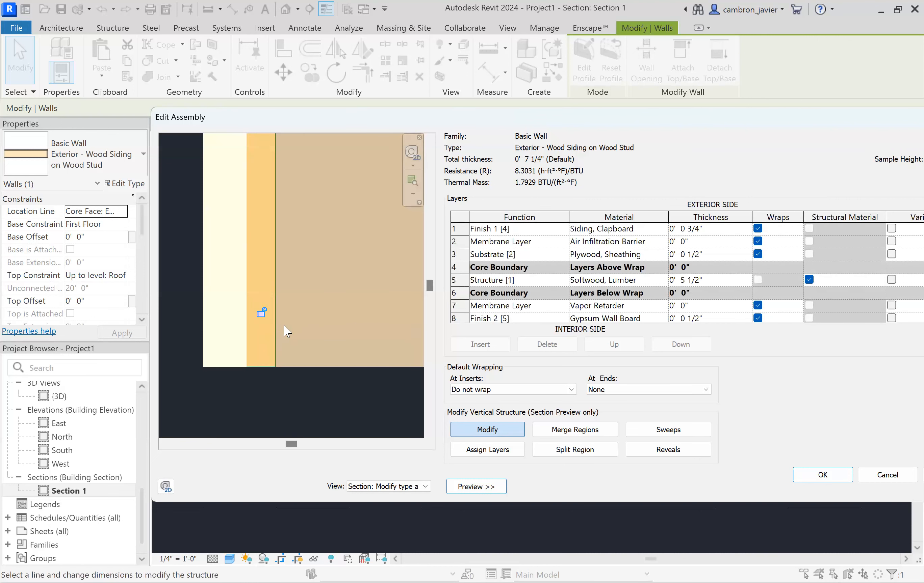
pyautogui.click(227, 368)
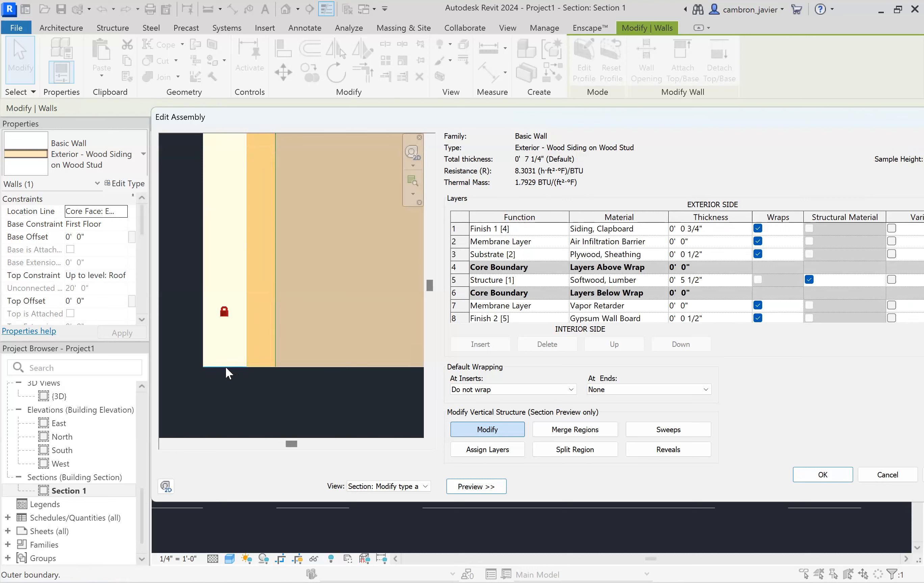
pyautogui.click(224, 313)
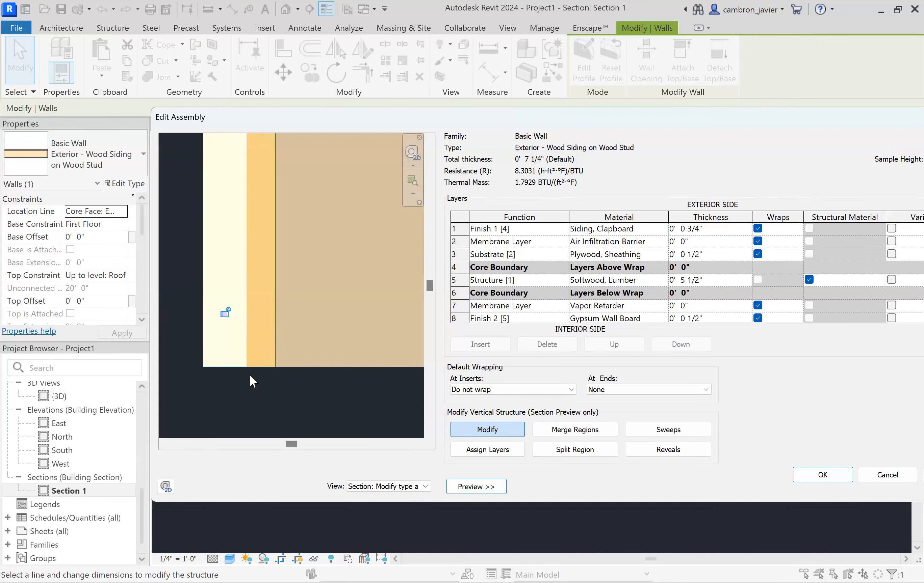
pyautogui.scroll(-3, 251, 371)
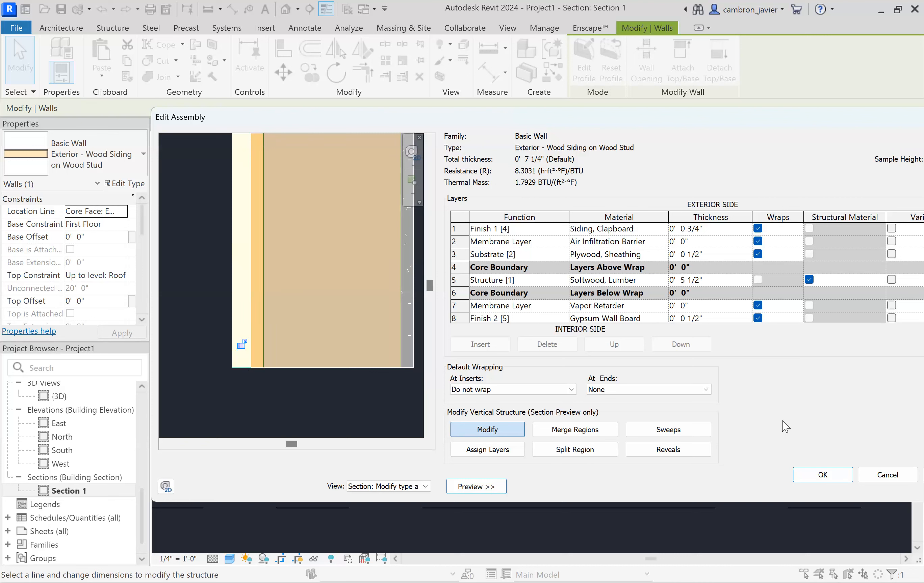
pyautogui.click(806, 476)
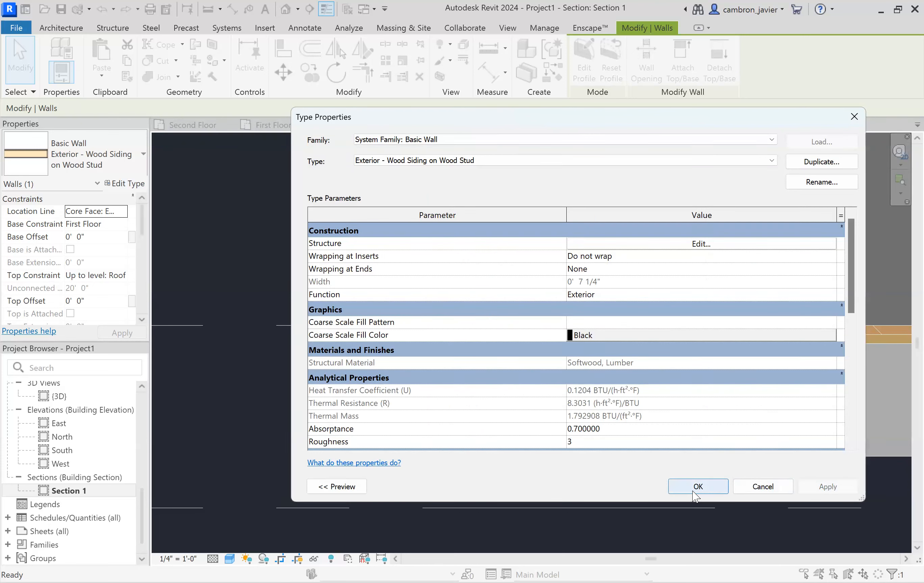
pyautogui.click(694, 490)
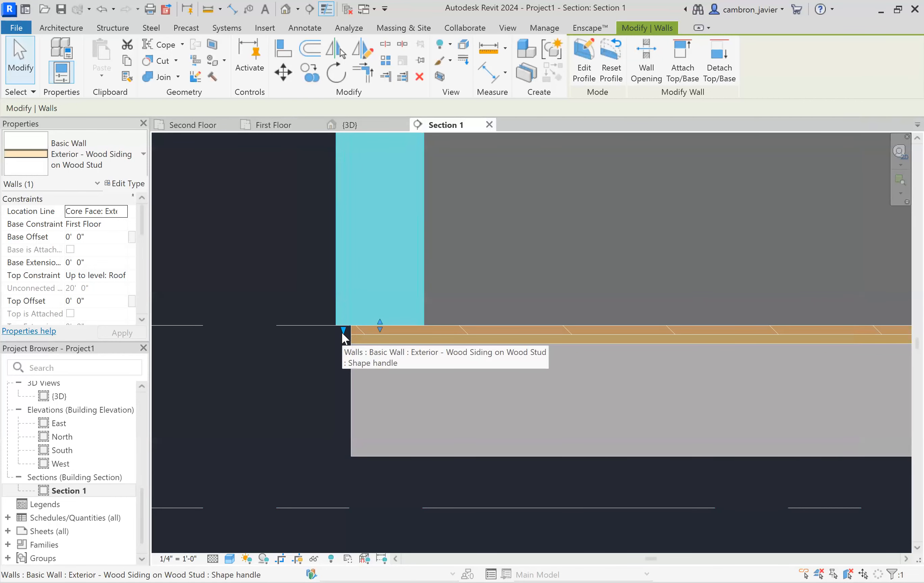
# Stretch the unlocked siding and sheathing layers down to the underside of the floor.
pyautogui.moveTo(342, 331); pyautogui.dragTo(343, 362)
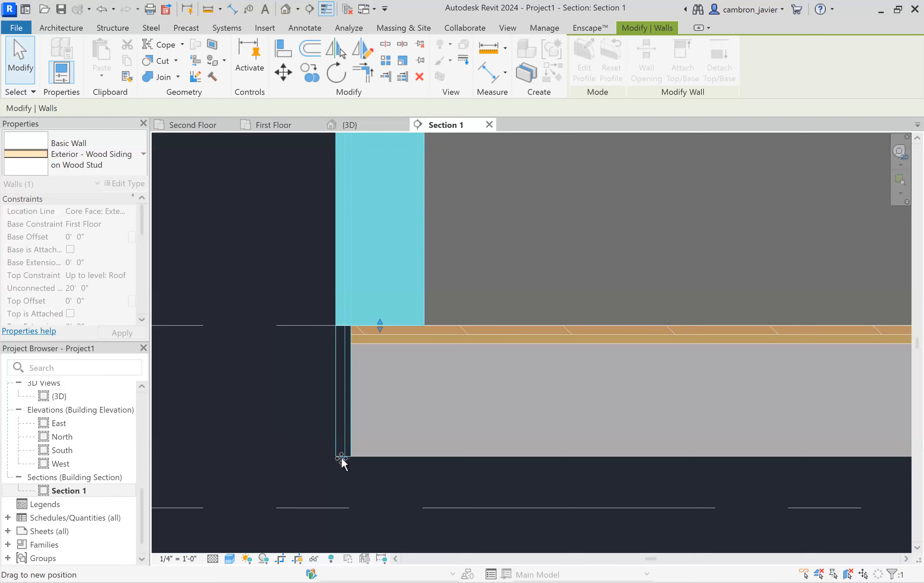
pyautogui.moveTo(341, 448); pyautogui.dragTo(341, 454)
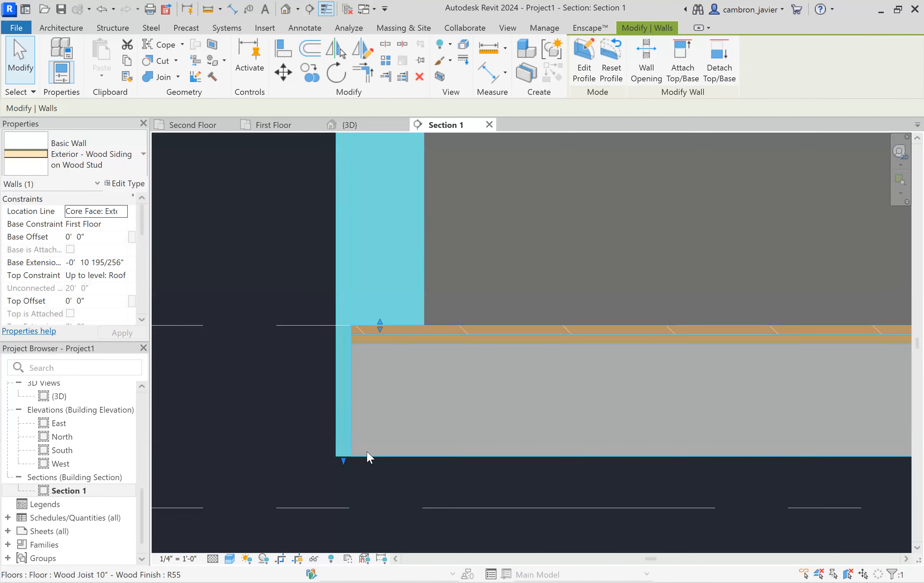
pyautogui.click(266, 270)
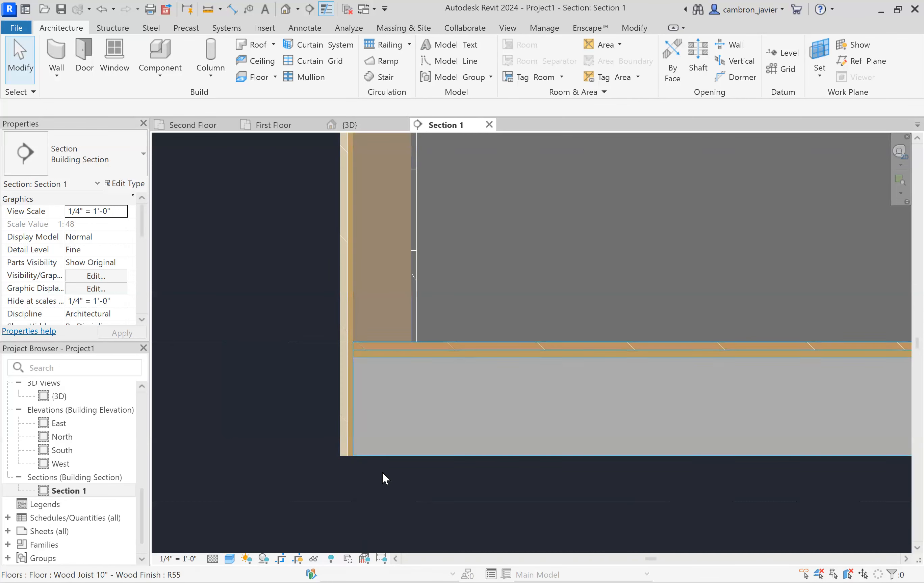
# Check the extended layers' bottom edge against the floor's underside, and pull the layers back up to the First Floor level.
pyautogui.scroll(3, 353, 454)
pyautogui.scroll(4, 355, 462)
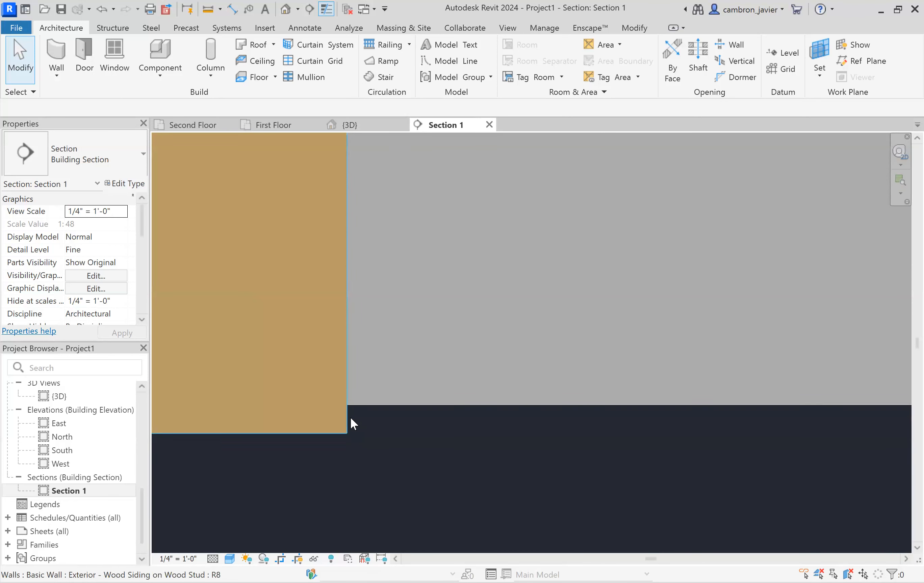
pyautogui.moveTo(327, 423); pyautogui.dragTo(441, 408, button='middle')
pyautogui.scroll(-8, 441, 409)
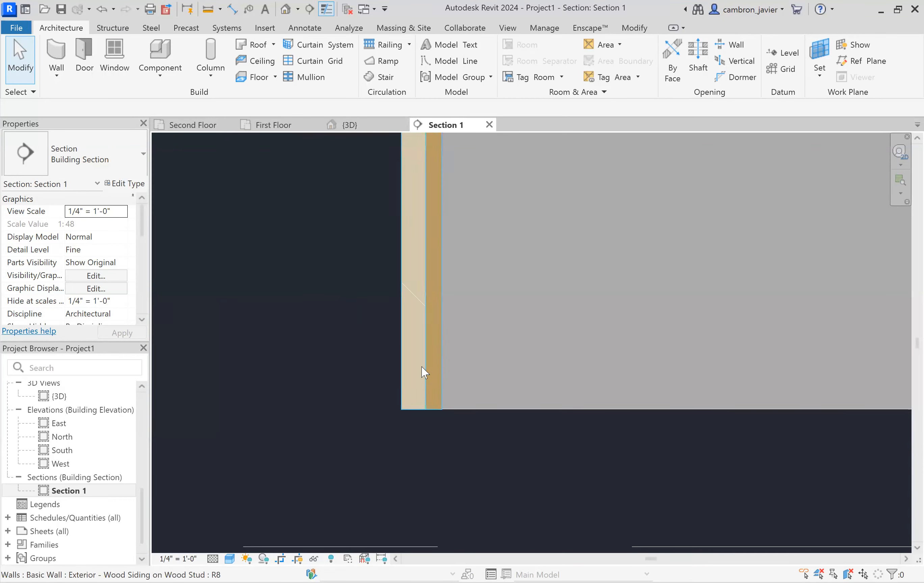
pyautogui.click(422, 369)
pyautogui.scroll(-2, 434, 413)
pyautogui.moveTo(433, 416); pyautogui.dragTo(432, 182)
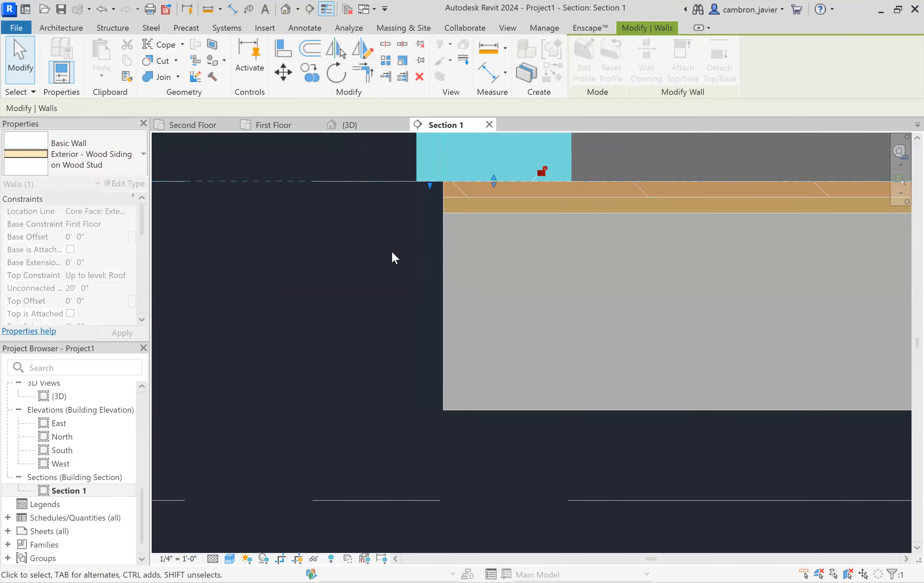
pyautogui.click(391, 251)
# Pull the siding and sheathing partway below the First Floor level, and align their bottom edge with the floor's underside.
pyautogui.click(428, 185)
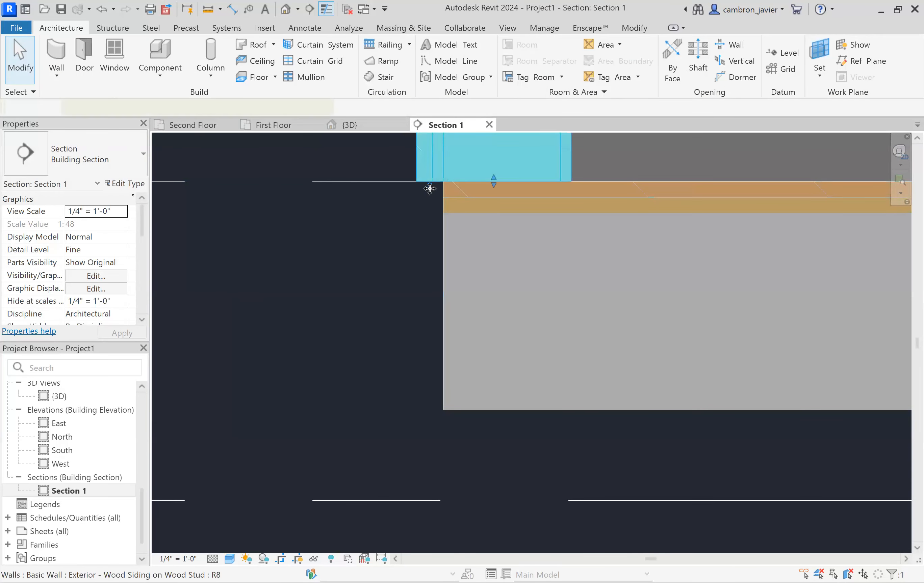
pyautogui.moveTo(429, 189); pyautogui.dragTo(429, 232)
pyautogui.click(320, 348)
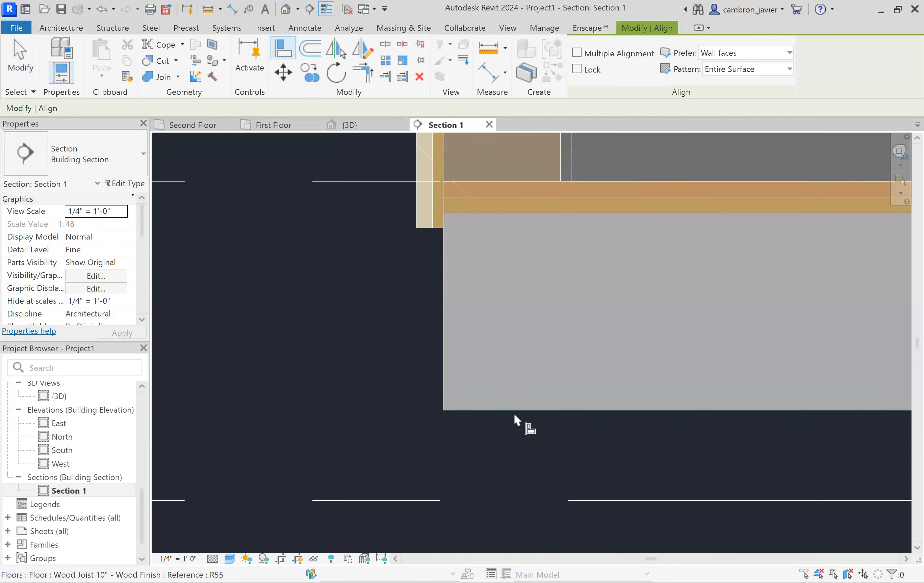
pyautogui.click(513, 410)
pyautogui.click(425, 226)
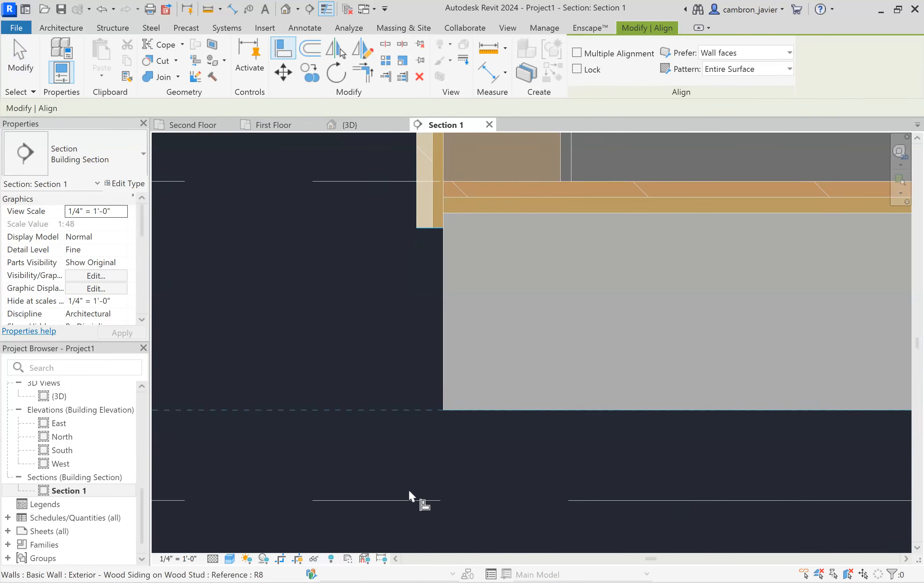
# Finish aligning the siding and sheathing with the floor's underside, and check the remaining walls in the section.
pyautogui.press('Escape')
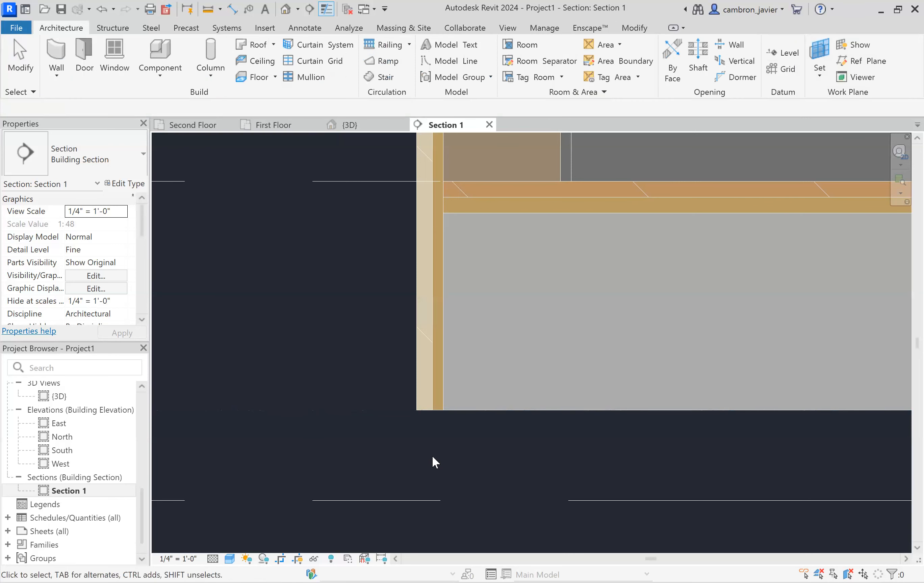
pyautogui.scroll(-3, 422, 455)
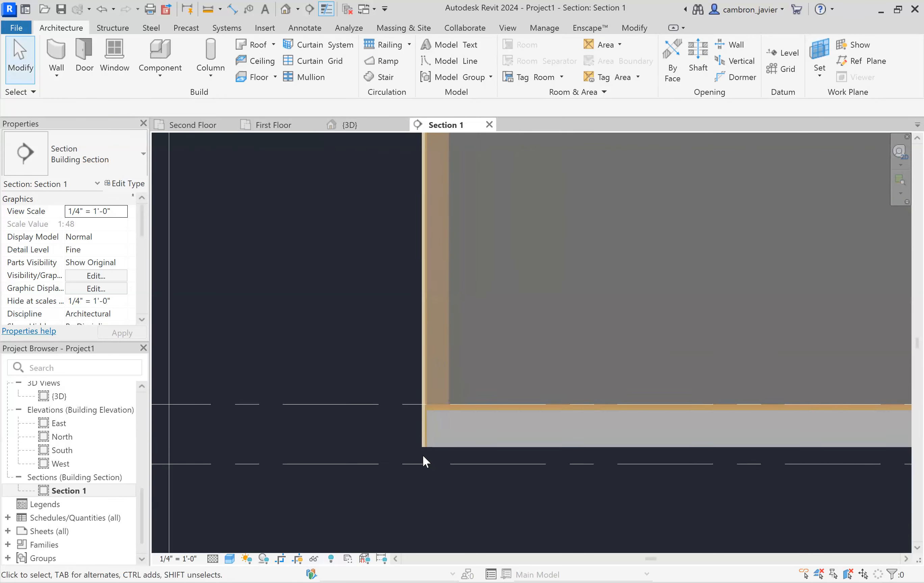
pyautogui.scroll(-3, 396, 371)
pyautogui.scroll(-3, 358, 265)
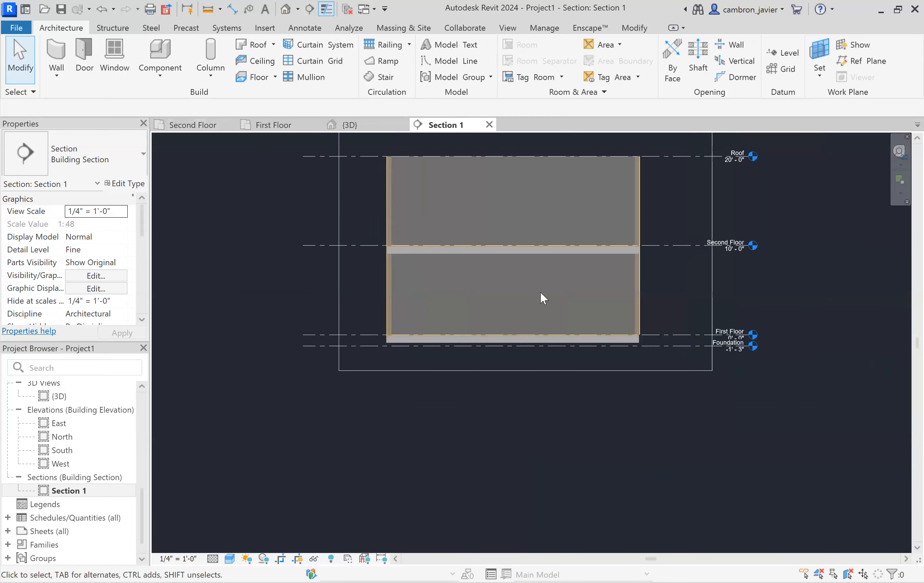
pyautogui.scroll(2, 654, 336)
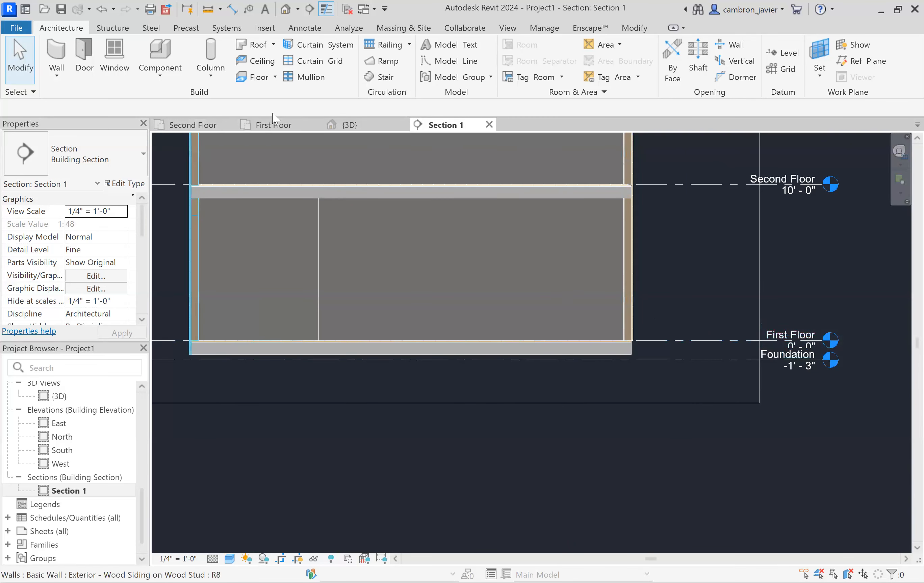
# Open the South elevation from the First Floor plan and stretch the south wall's siding layers down to the floor's underside.
pyautogui.click(273, 124)
pyautogui.scroll(-2, 334, 207)
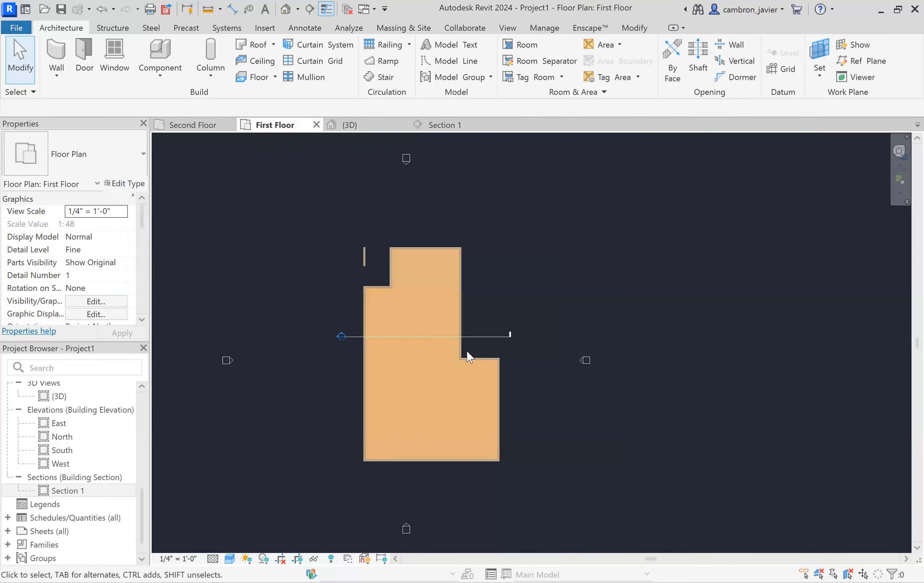
pyautogui.doubleClick(407, 523)
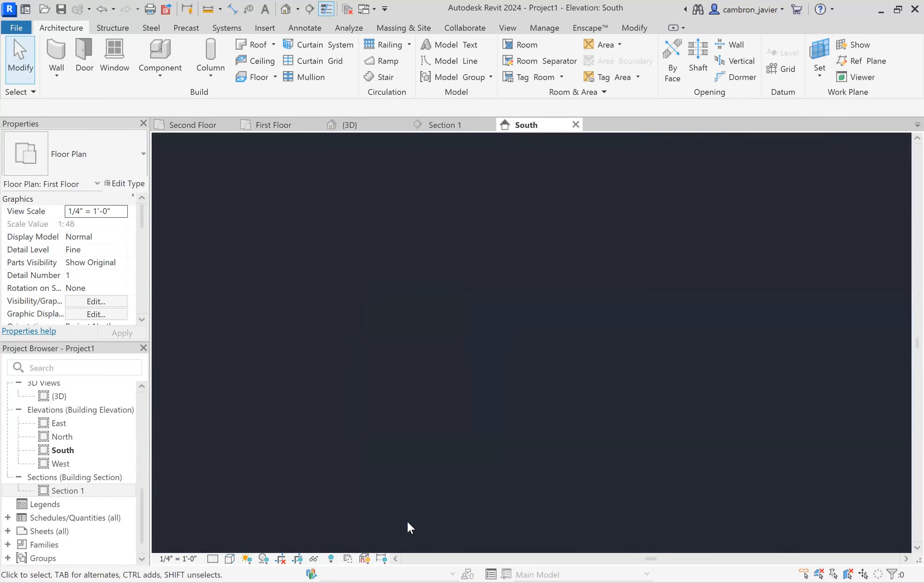
pyautogui.click(538, 392)
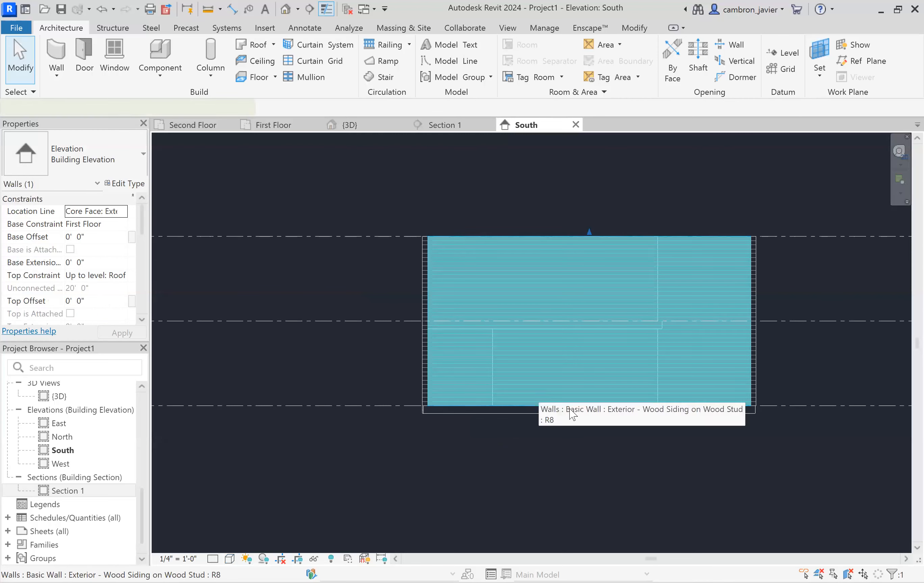
pyautogui.scroll(1, 604, 427)
pyautogui.moveTo(577, 396); pyautogui.dragTo(576, 402)
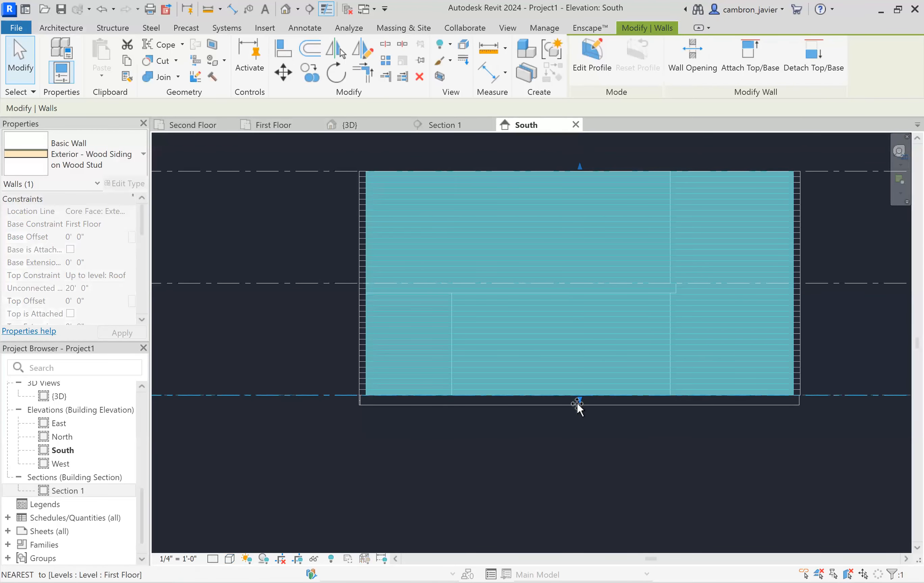
pyautogui.click(575, 449)
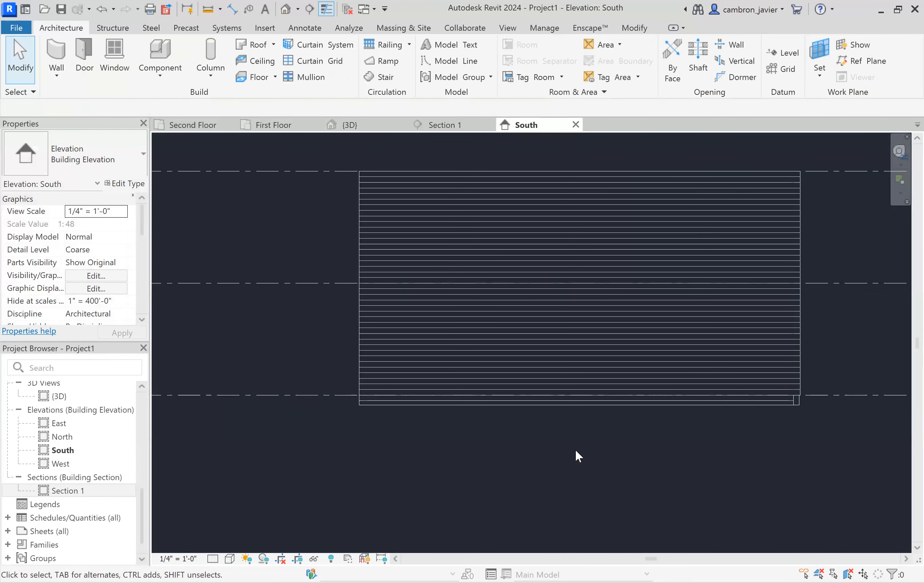
pyautogui.scroll(-2, 400, 367)
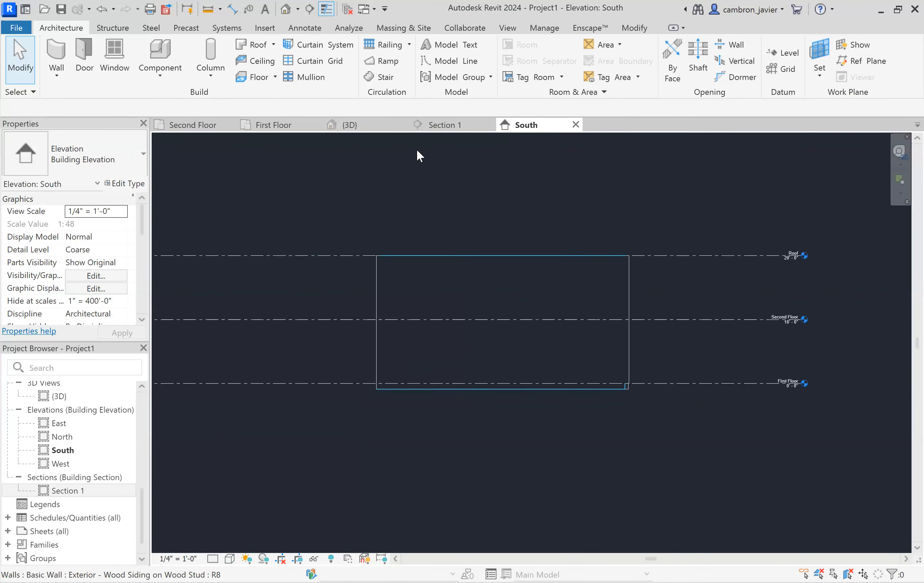
# Open the East elevation from the First Floor plan and stretch both east walls' siding layers down to the floor's underside.
pyautogui.click(272, 125)
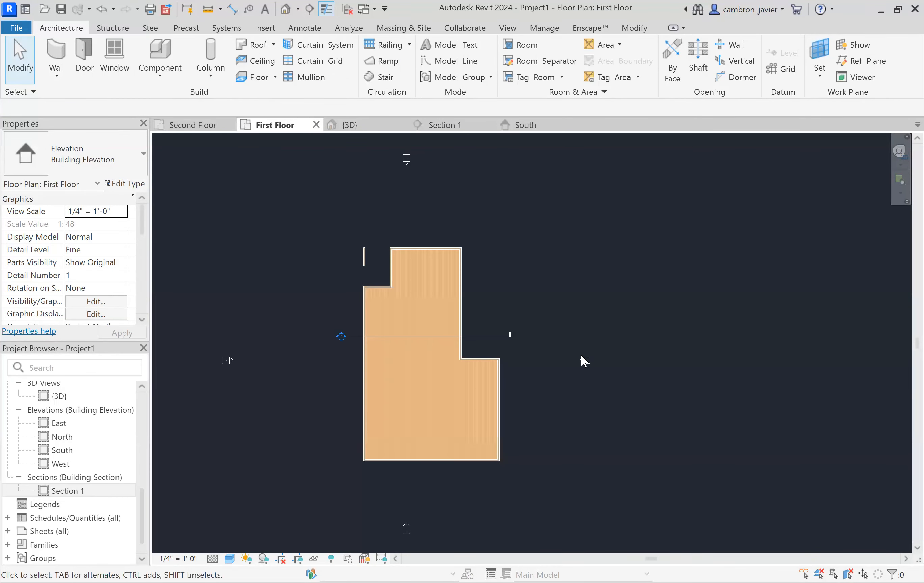
pyautogui.doubleClick(578, 358)
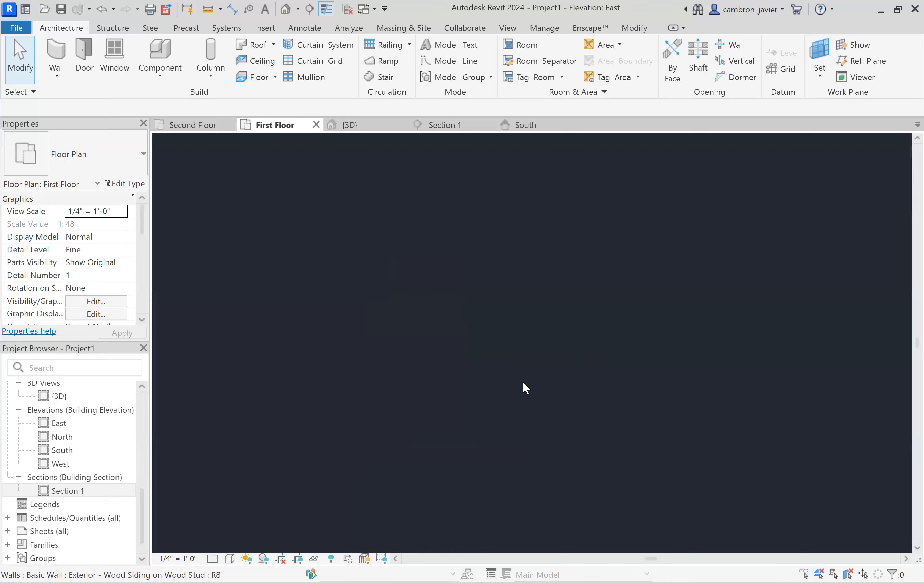
pyautogui.click(440, 439)
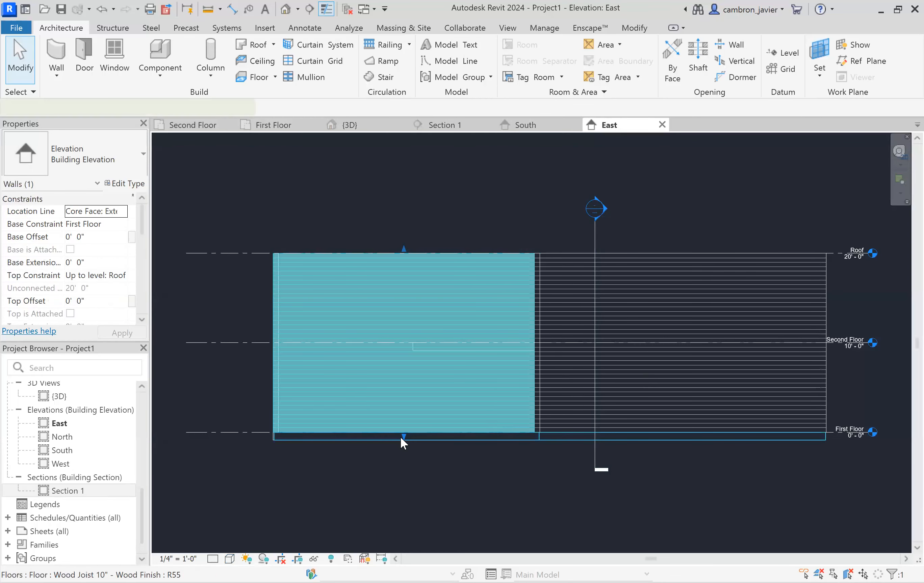
pyautogui.scroll(2, 402, 439)
pyautogui.moveTo(397, 432); pyautogui.dragTo(754, 492)
pyautogui.click(767, 424)
pyautogui.click(754, 491)
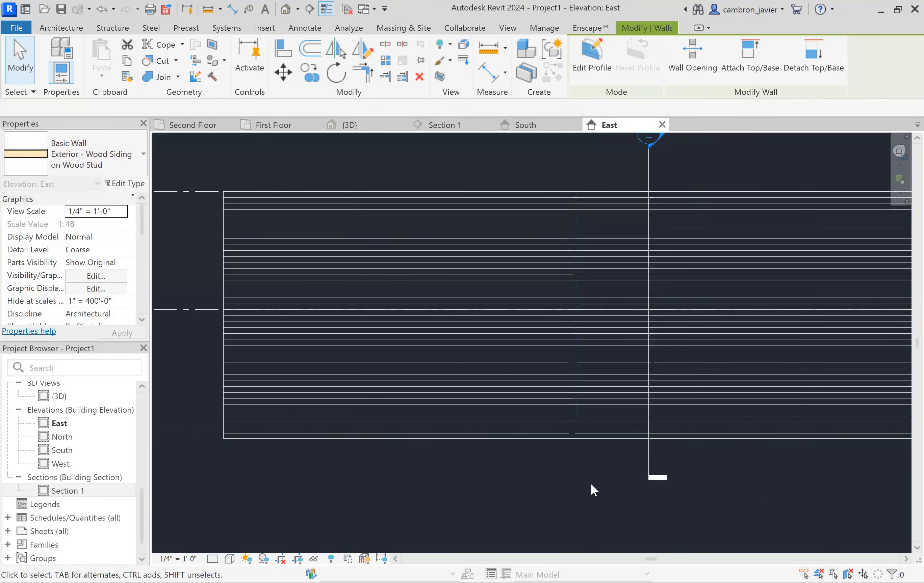
pyautogui.scroll(-2, 583, 474)
pyautogui.scroll(5, 569, 418)
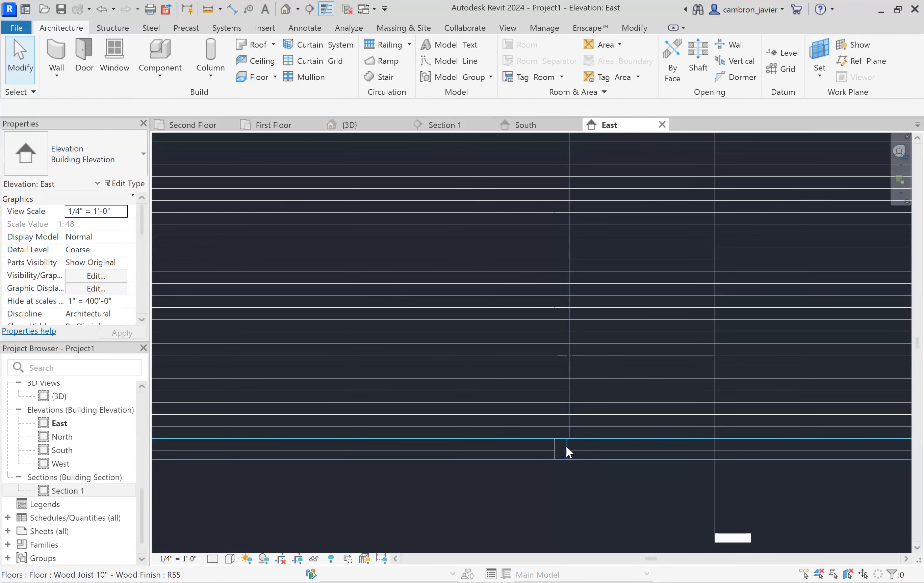
pyautogui.scroll(-2, 564, 442)
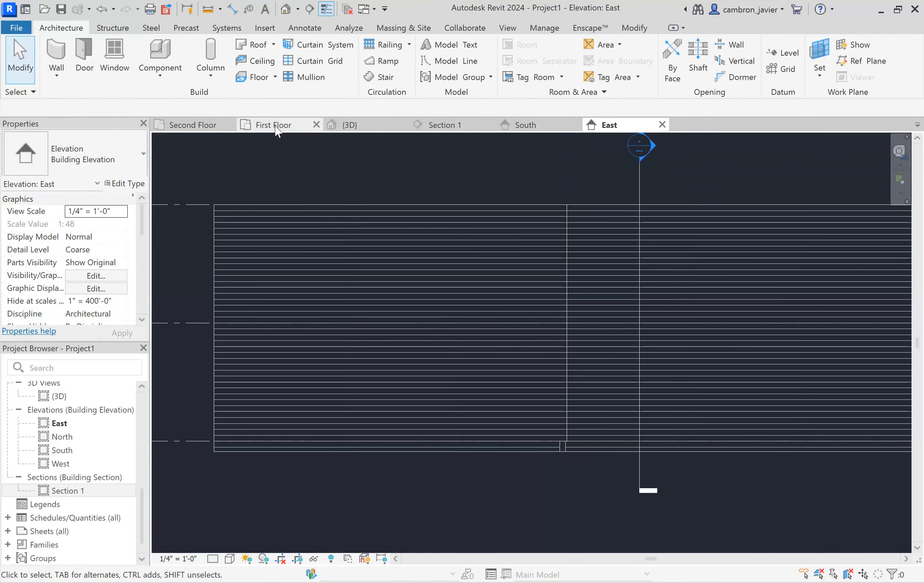
# Open the North elevation from the First Floor plan and stretch the narrow wall's siding layers down to the floor's underside.
pyautogui.click(270, 125)
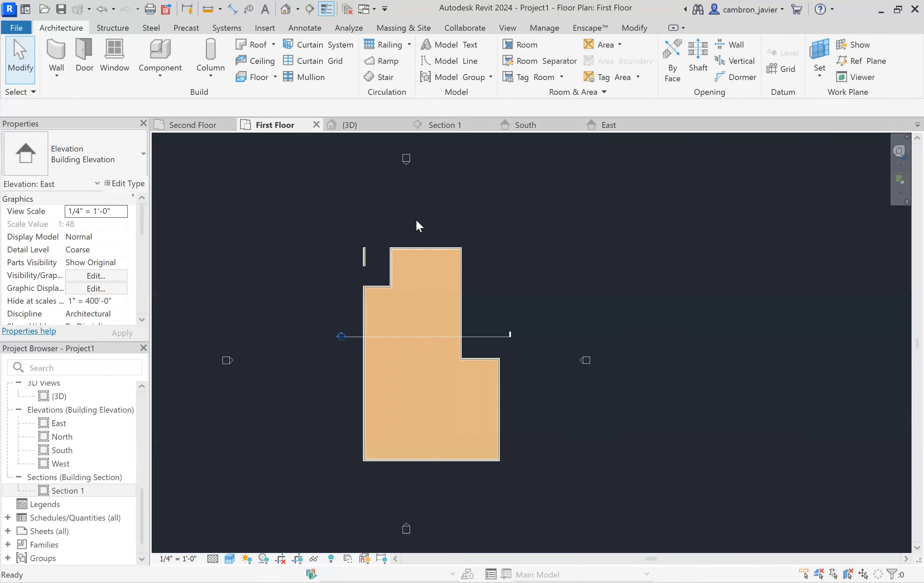
pyautogui.doubleClick(407, 161)
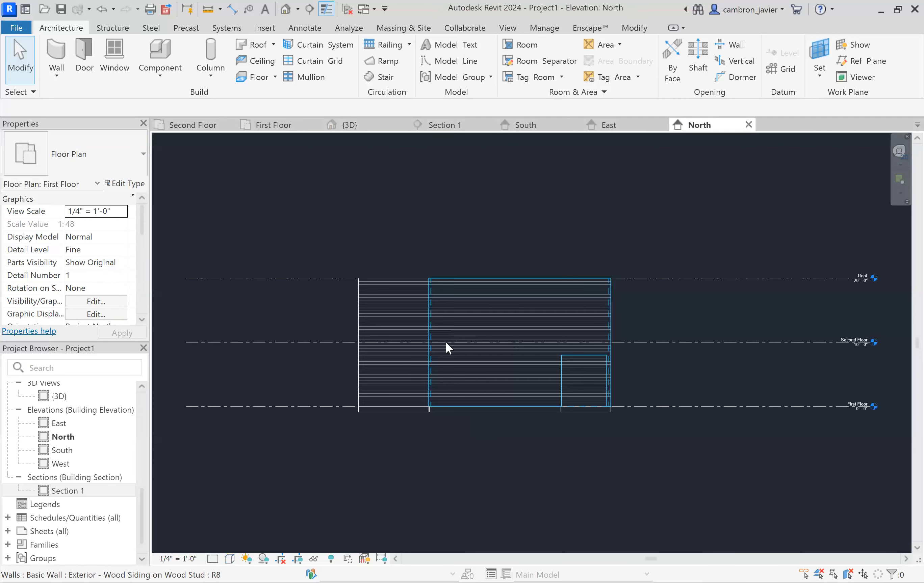
pyautogui.click(395, 392)
pyautogui.scroll(3, 390, 387)
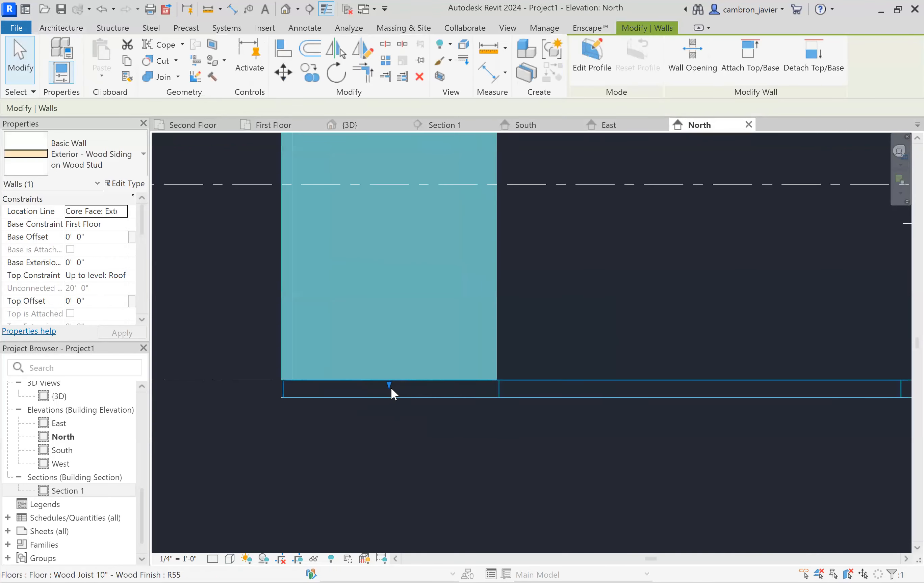
pyautogui.click(400, 451)
pyautogui.scroll(-3, 413, 424)
# Stretch the bottom of the wider north wall with the cut-out down to the floor's underside, and recheck the corner in the East elevation.
pyautogui.click(591, 398)
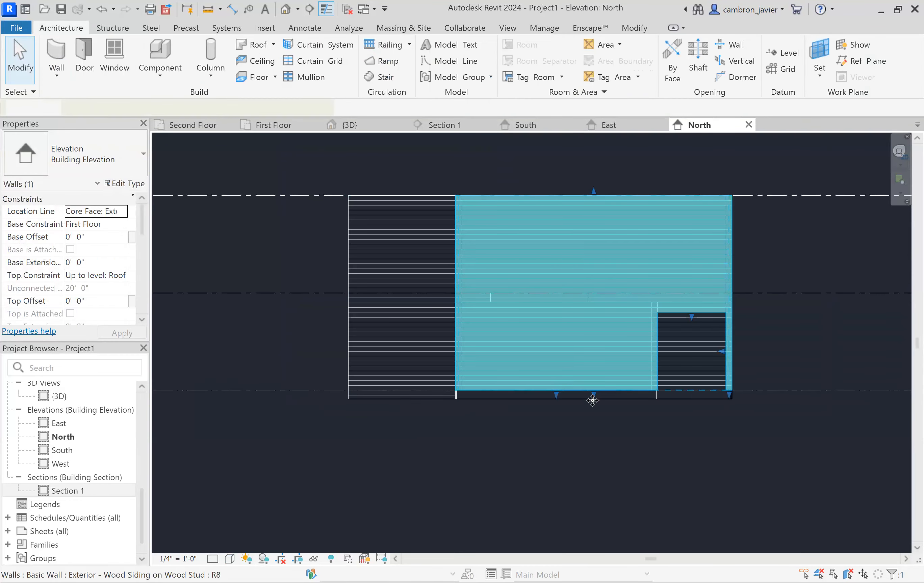
pyautogui.scroll(2, 592, 397)
pyautogui.moveTo(593, 391); pyautogui.dragTo(592, 404)
pyautogui.click(600, 429)
pyautogui.scroll(-3, 613, 436)
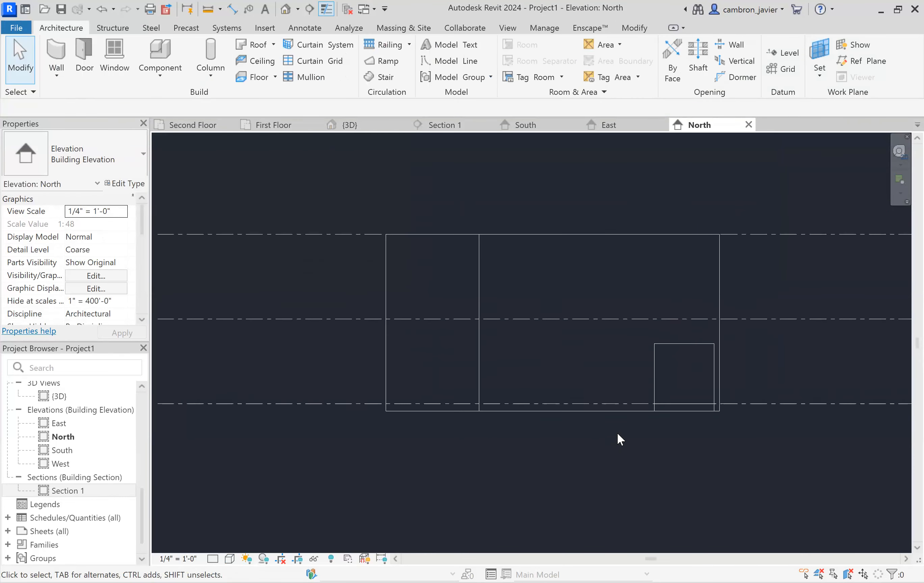
pyautogui.click(608, 124)
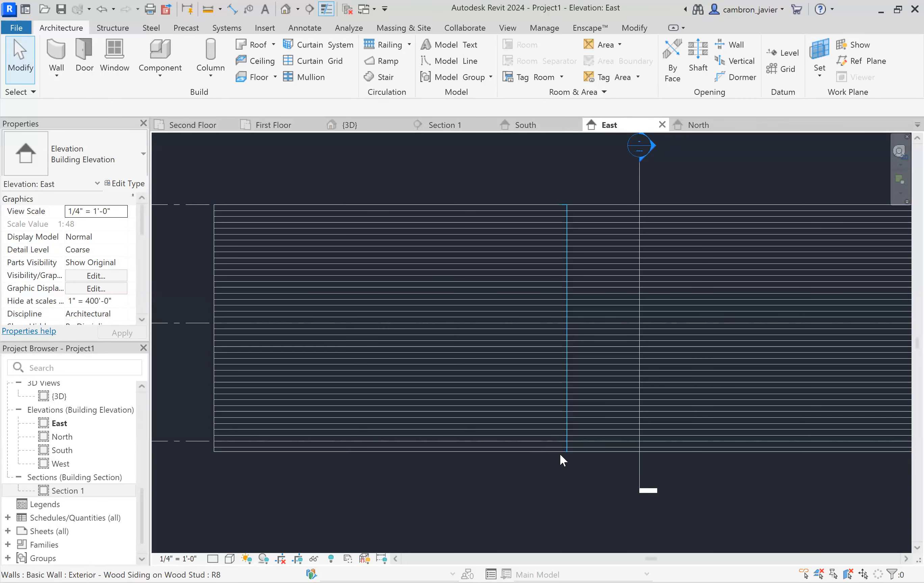
pyautogui.scroll(-2, 559, 453)
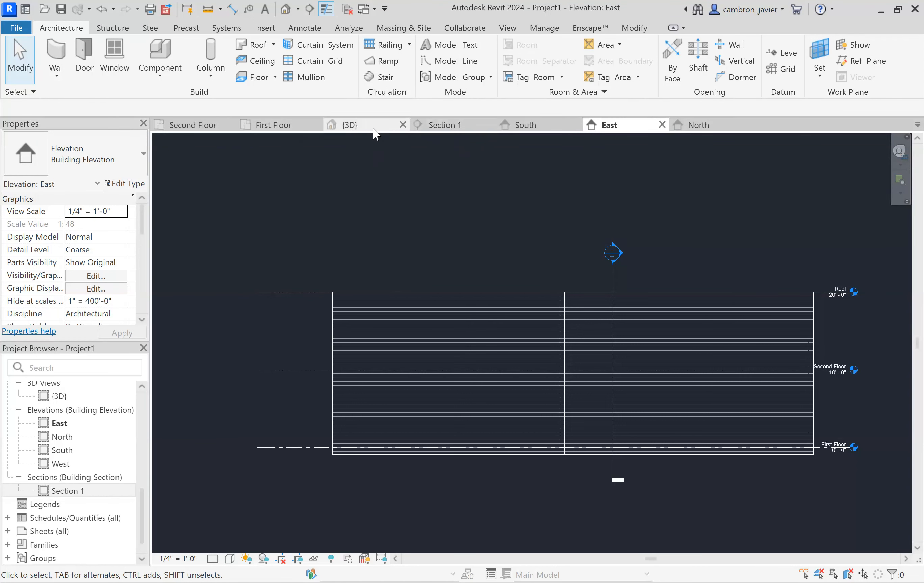
# Draw a vertical section line through the whole building in the First Floor plan and flip it to look west.
pyautogui.click(284, 128)
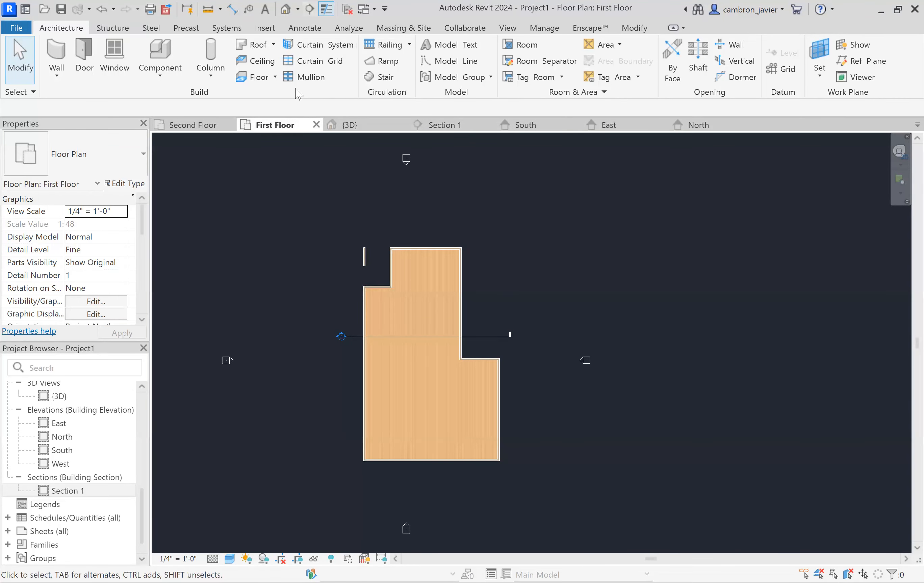
pyautogui.click(414, 229)
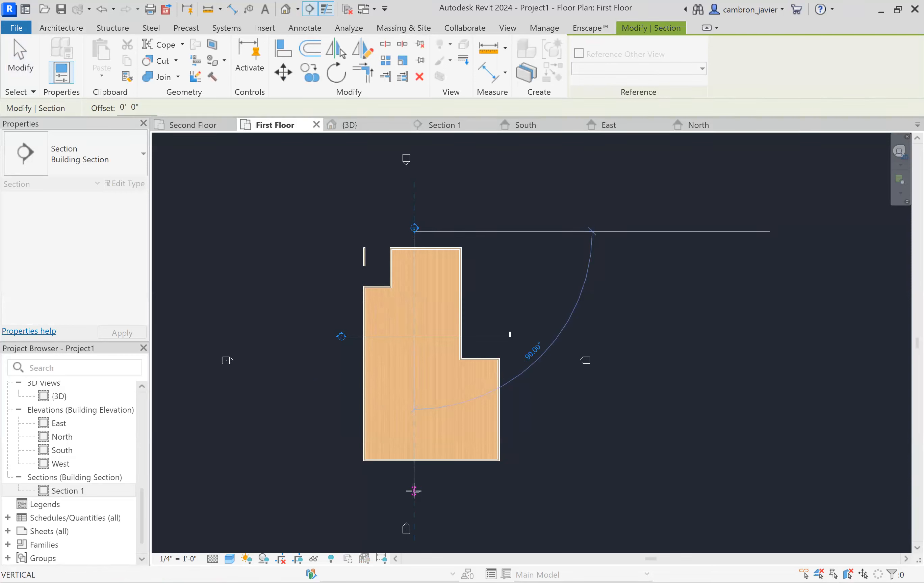
pyautogui.click(498, 476)
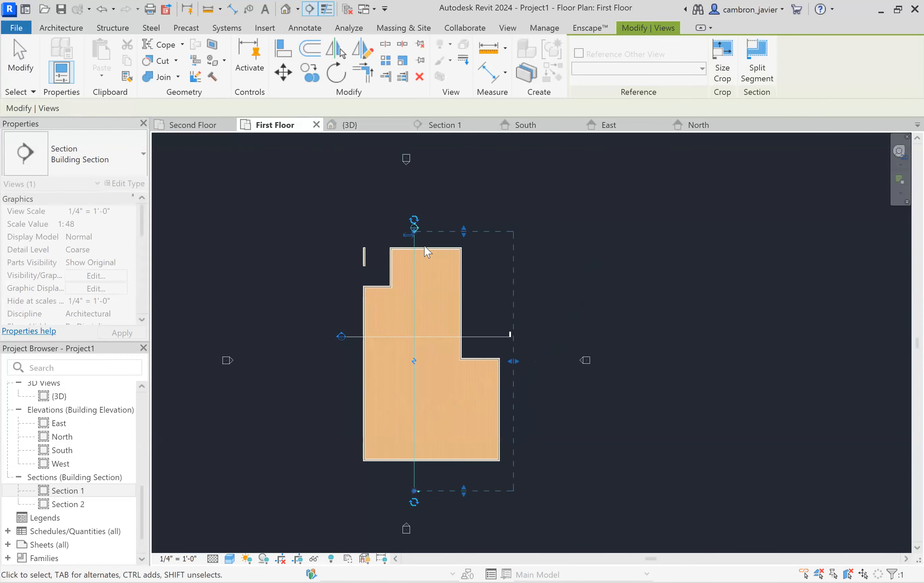
pyautogui.click(408, 233)
pyautogui.scroll(3, 392, 242)
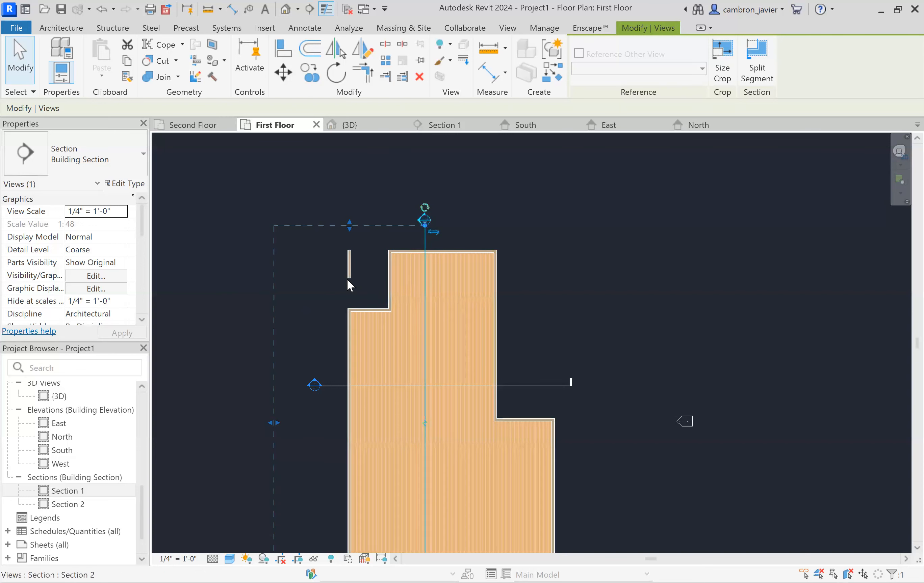
pyautogui.click(491, 212)
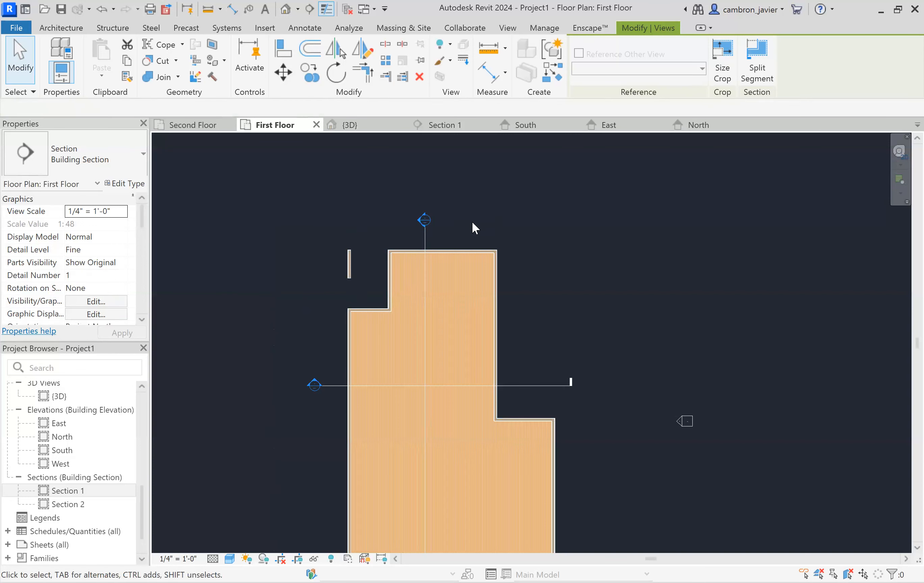
# Open the new vertical section's view and set it to Fine detail level and Shaded visual style.
pyautogui.click(462, 249)
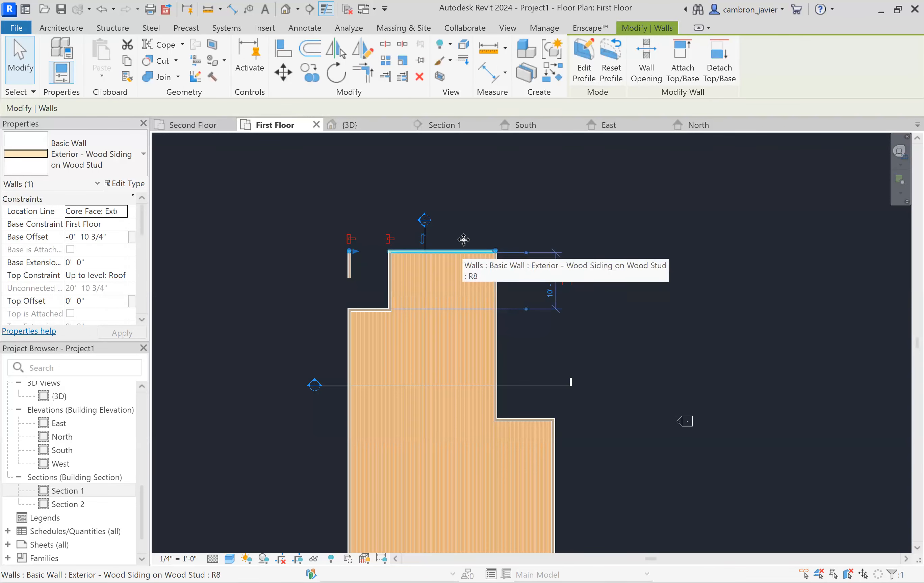
pyautogui.click(456, 228)
pyautogui.doubleClick(419, 221)
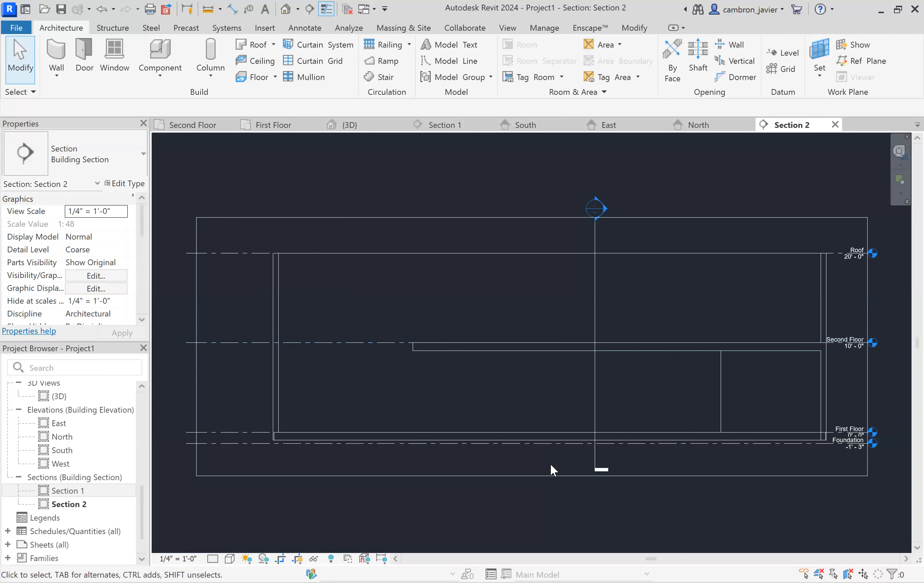
pyautogui.click(217, 545)
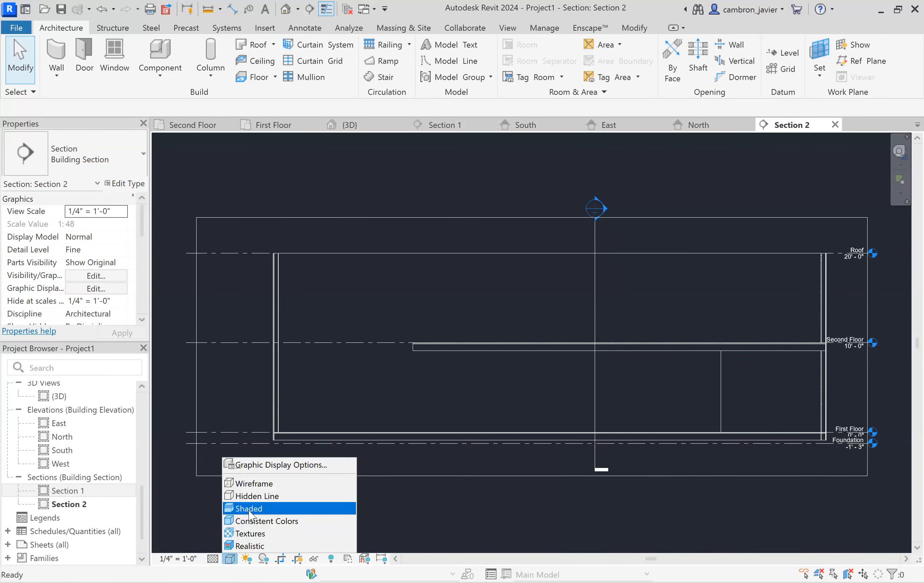
pyautogui.click(250, 507)
pyautogui.scroll(-2, 775, 429)
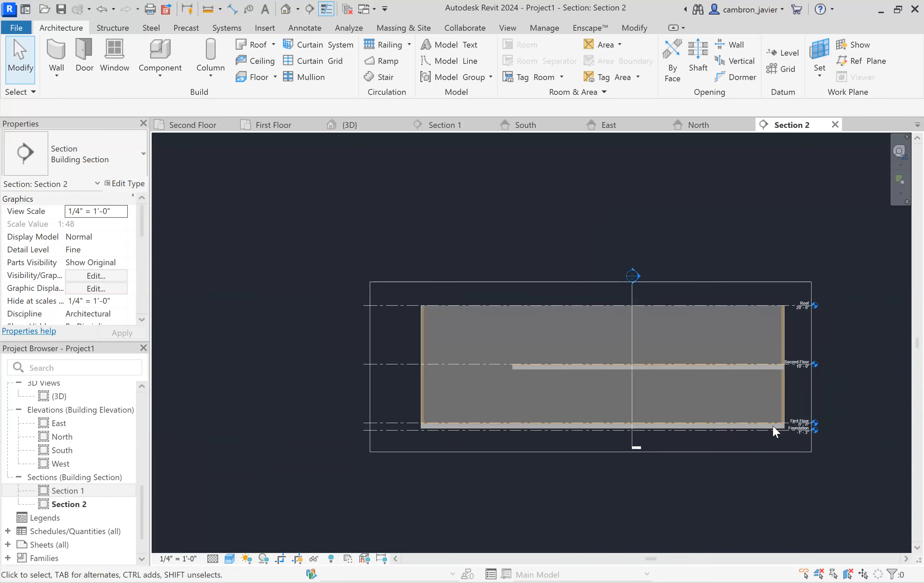
# Examine how the north wall's bottom edge meets the floor in the section, and return to the North elevation.
pyautogui.scroll(3, 844, 423)
pyautogui.scroll(3, 679, 472)
pyautogui.scroll(2, 676, 467)
pyautogui.scroll(4, 565, 424)
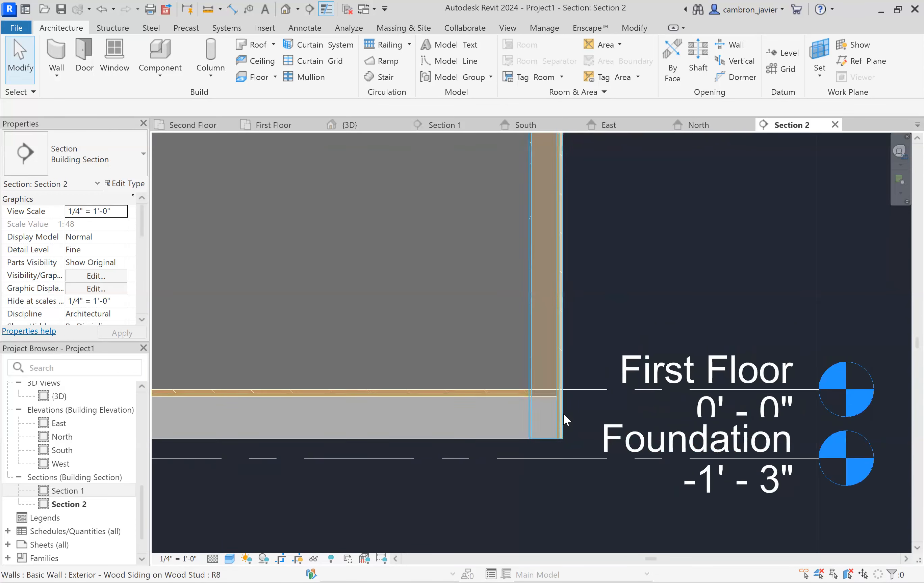
pyautogui.scroll(1, 562, 411)
pyautogui.click(560, 407)
pyautogui.click(602, 449)
pyautogui.scroll(-6, 603, 449)
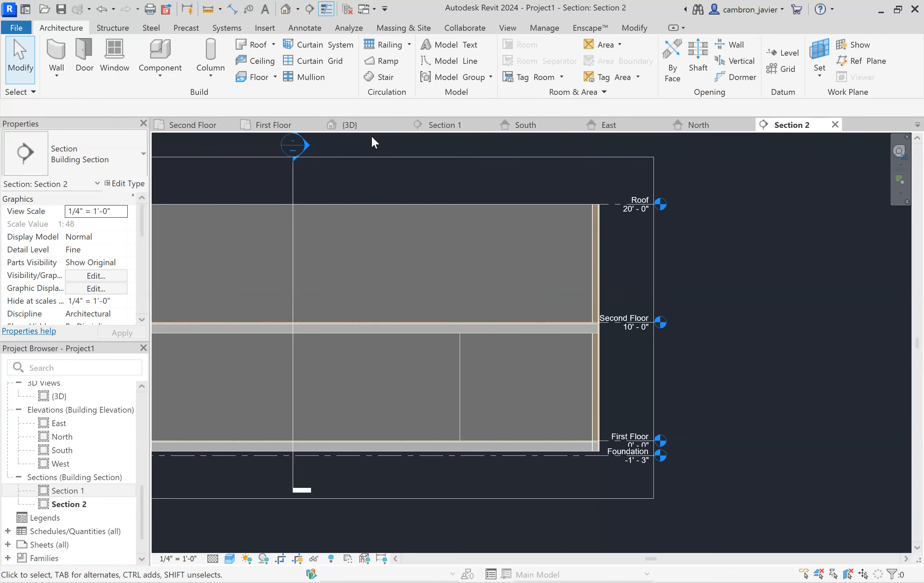
pyautogui.click(709, 125)
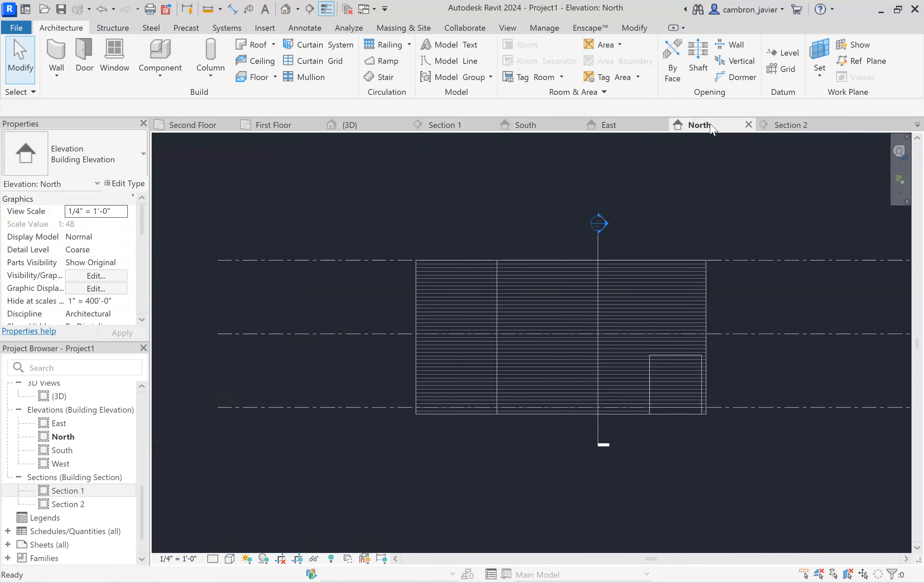
# Select the wider north wall to check its outline, and move the vertical section line so it passes through the wall's cut-out.
pyautogui.scroll(2, 627, 394)
pyautogui.click(631, 396)
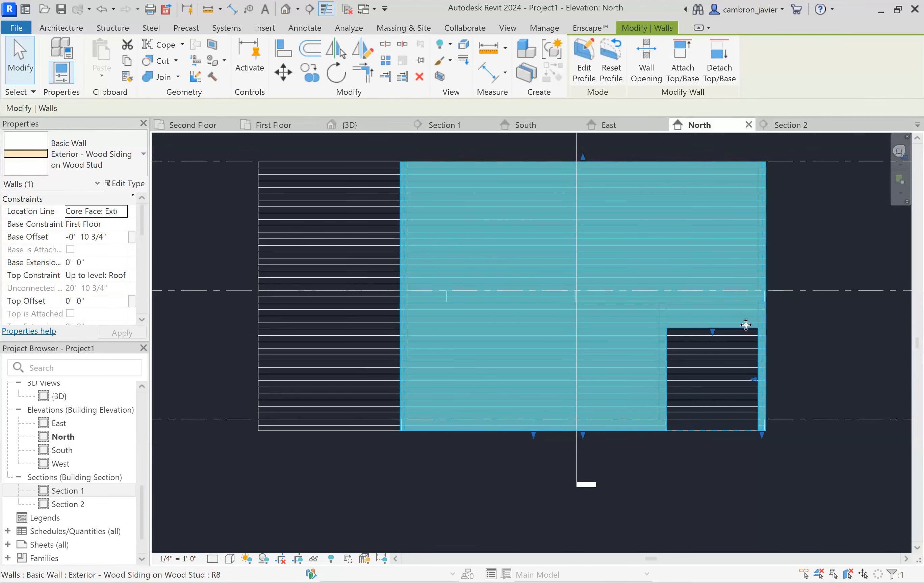
pyautogui.scroll(2, 745, 325)
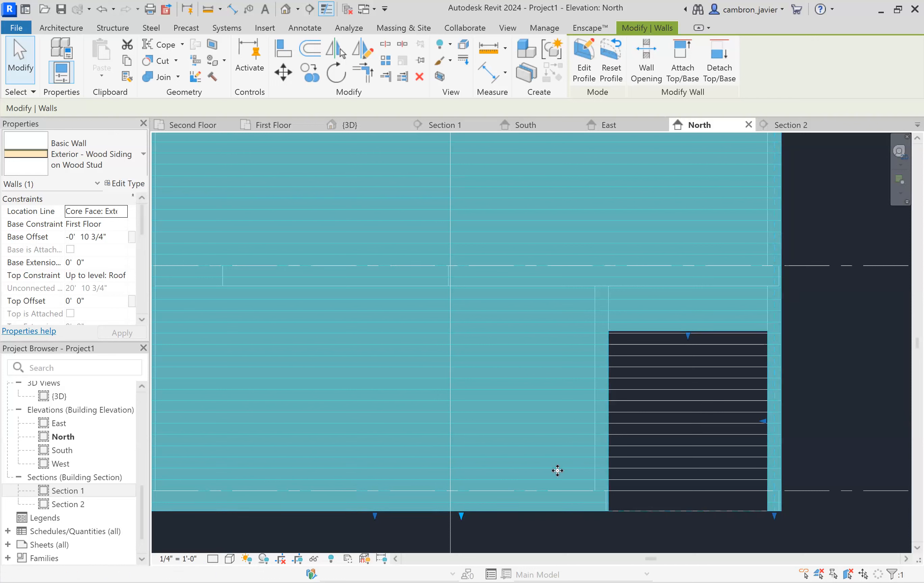
pyautogui.scroll(-3, 515, 444)
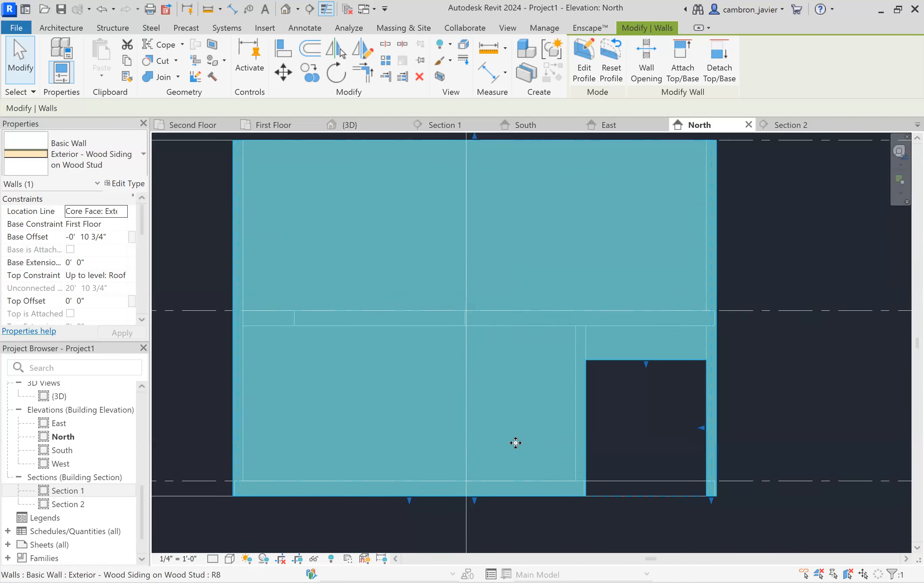
pyautogui.click(543, 235)
pyautogui.click(491, 287)
pyautogui.moveTo(491, 284); pyautogui.dragTo(573, 290)
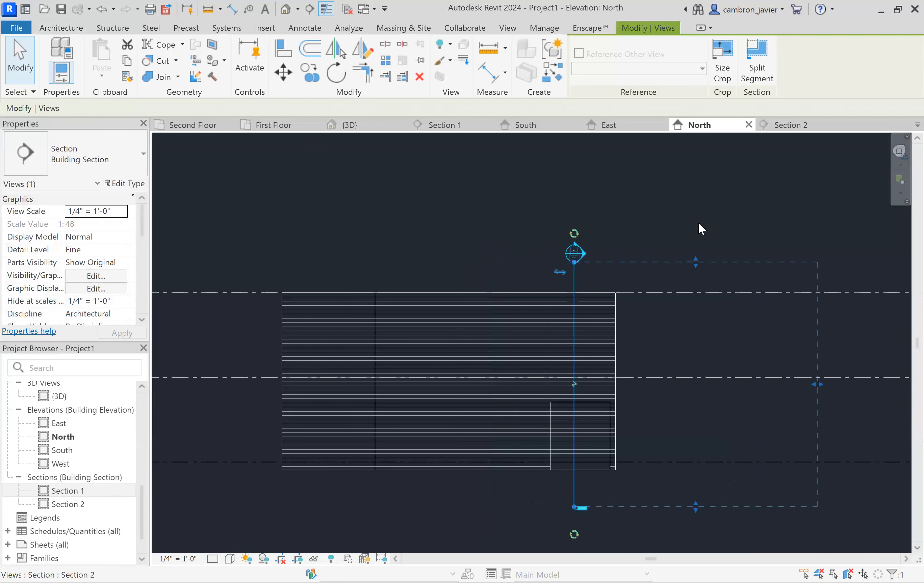
pyautogui.click(710, 221)
# Open the Section 2 view from its marker and examine how the walls around the cut-out meet the floors.
pyautogui.scroll(3, 664, 343)
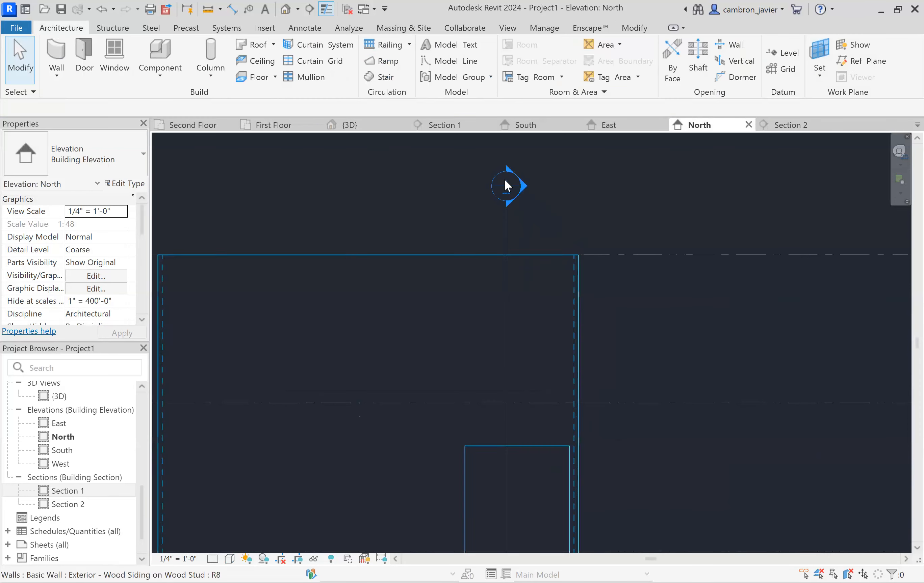
pyautogui.scroll(-3, 543, 210)
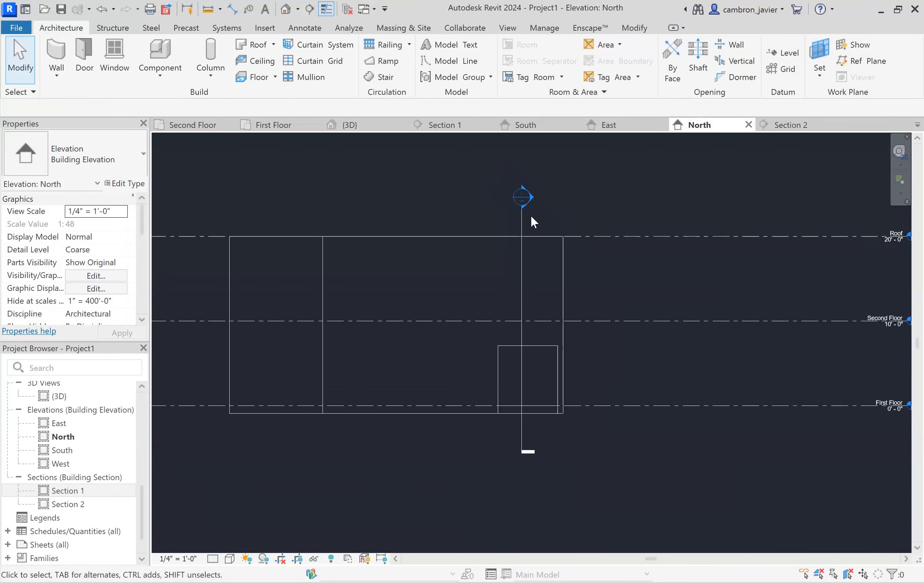
pyautogui.doubleClick(534, 197)
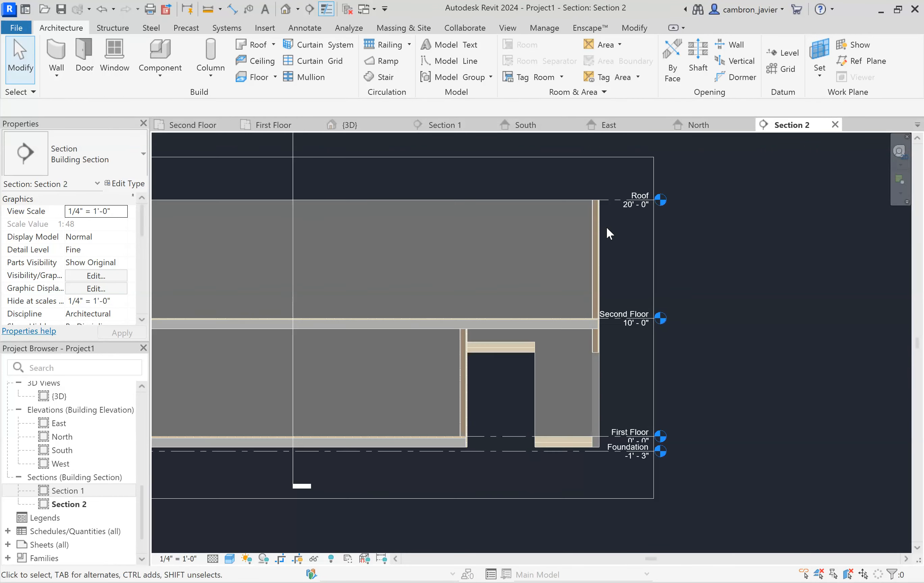
pyautogui.scroll(-1, 605, 283)
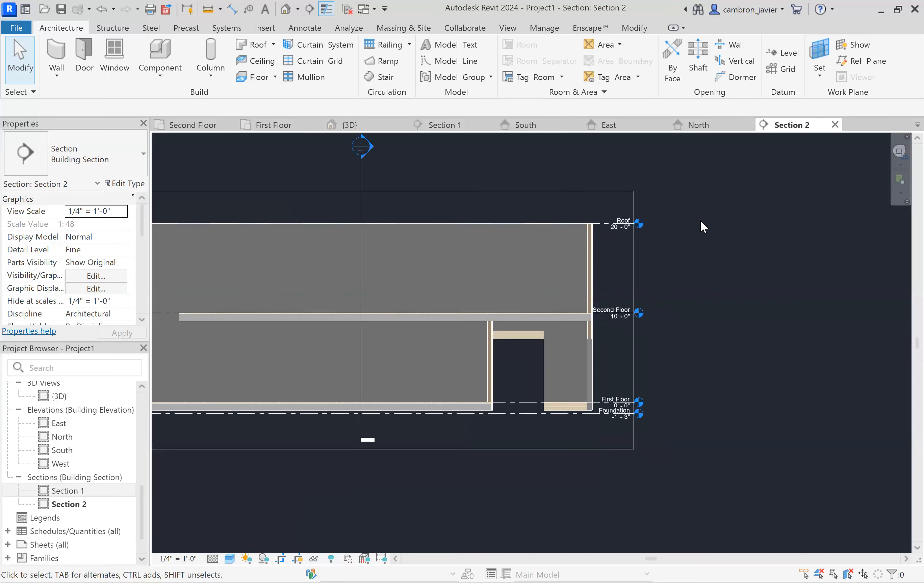
pyautogui.scroll(-1, 699, 220)
# Shift the section line in the North elevation to the solid part of the wall and compare the result in Section 2.
pyautogui.click(700, 130)
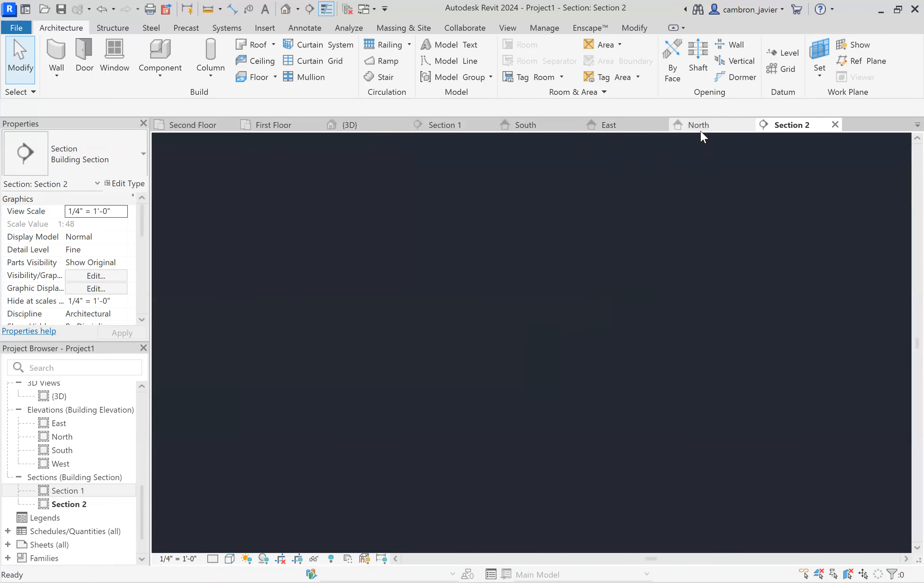
pyautogui.click(521, 223)
pyautogui.moveTo(418, 226); pyautogui.dragTo(407, 225)
pyautogui.click(627, 170)
pyautogui.click(797, 127)
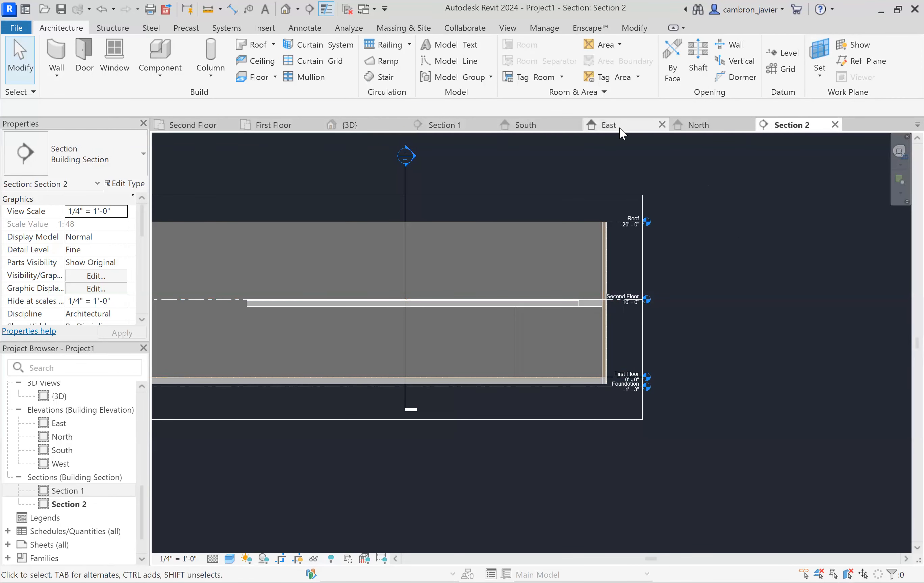
# Move the section line in the North elevation back through the cut-out and re-examine the wall and floor edges in Section 2.
pyautogui.click(683, 130)
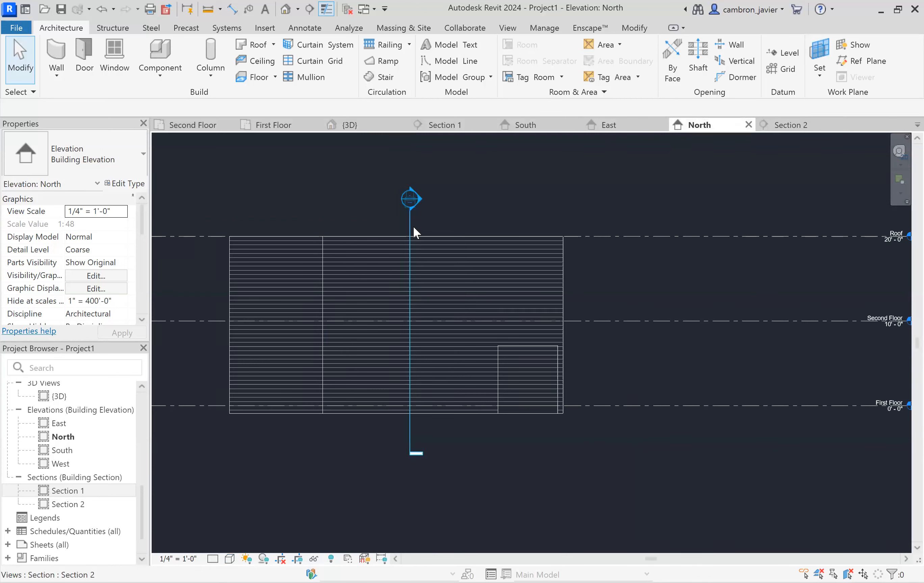
pyautogui.moveTo(457, 217); pyautogui.dragTo(521, 217)
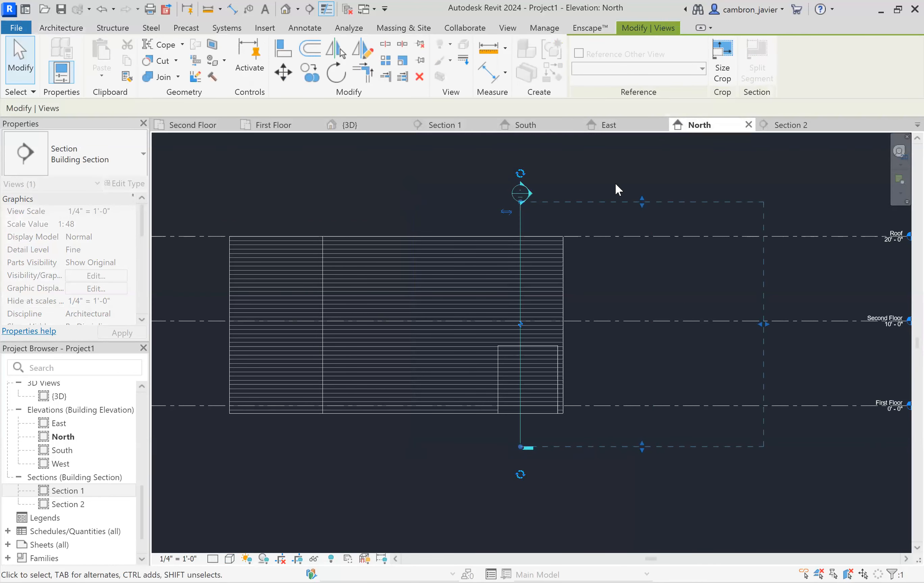
pyautogui.click(781, 126)
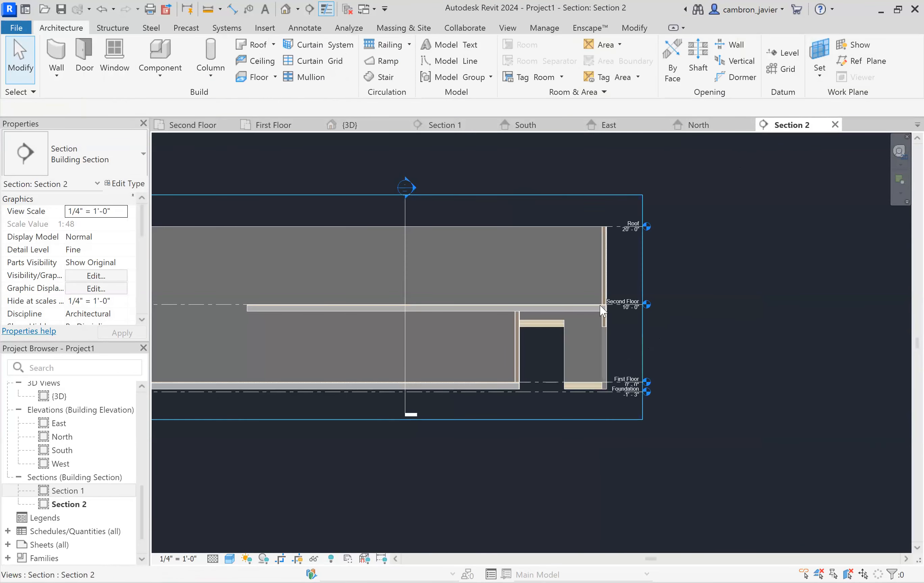
pyautogui.scroll(5, 607, 344)
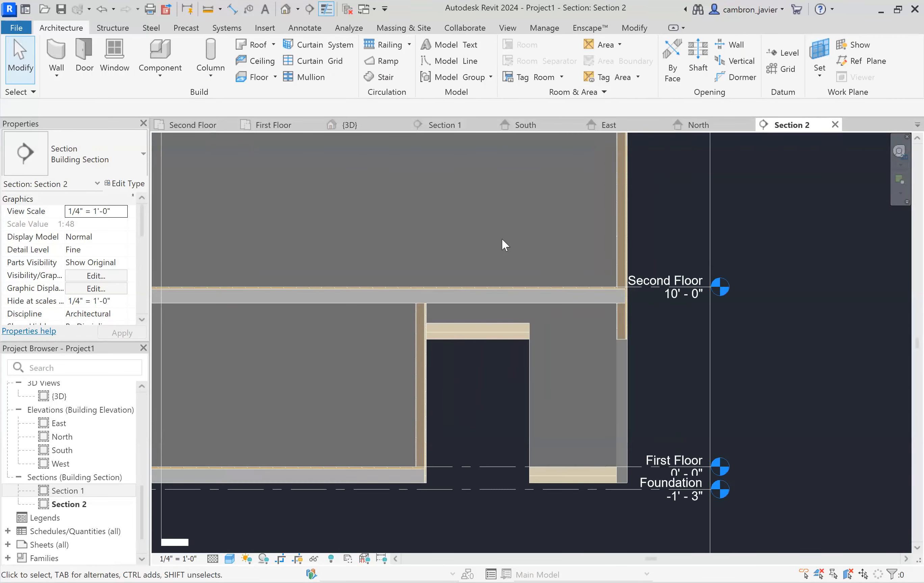
pyautogui.scroll(-5, 632, 385)
pyautogui.scroll(4, 630, 387)
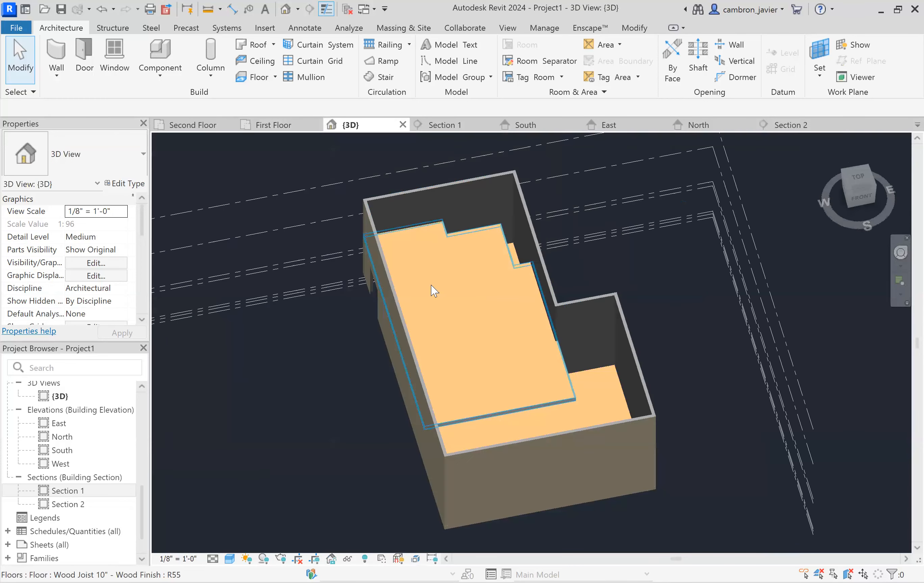
# Orbit the 3D view to show the north side of the building and turn on its Section Box.
pyautogui.keyDown('shift'); pyautogui.moveTo(305, 360); pyautogui.dragTo(589, 273, button='middle'); pyautogui.keyUp('shift')
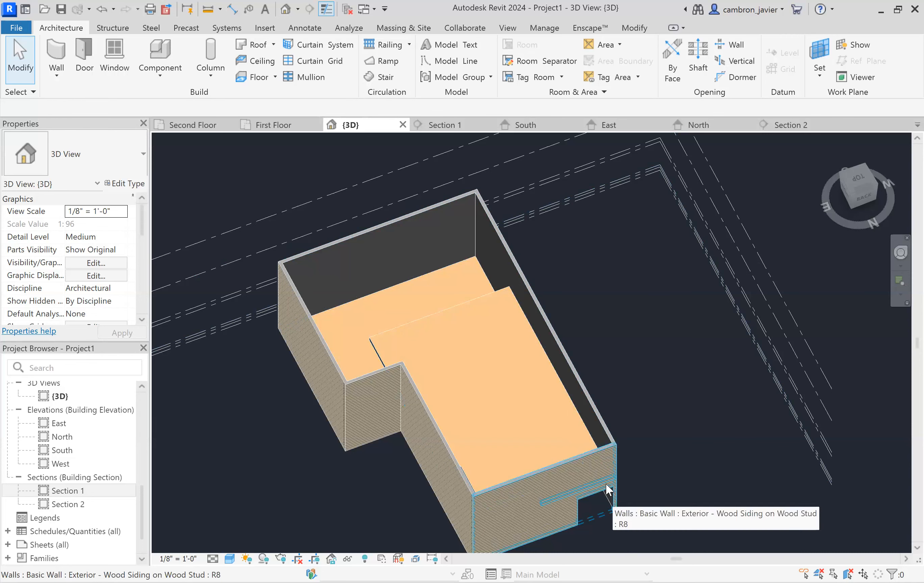
pyautogui.scroll(-4, 507, 226)
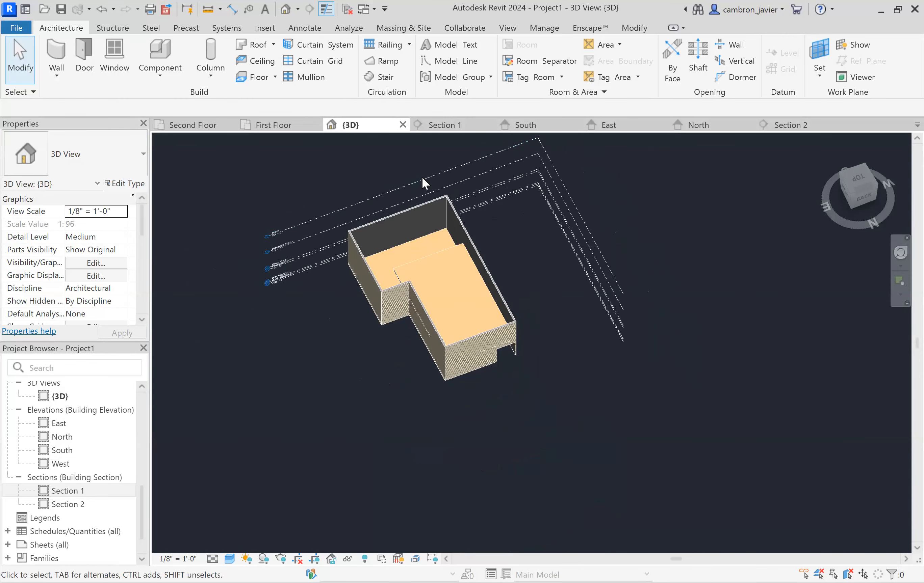
pyautogui.scroll(2, 518, 235)
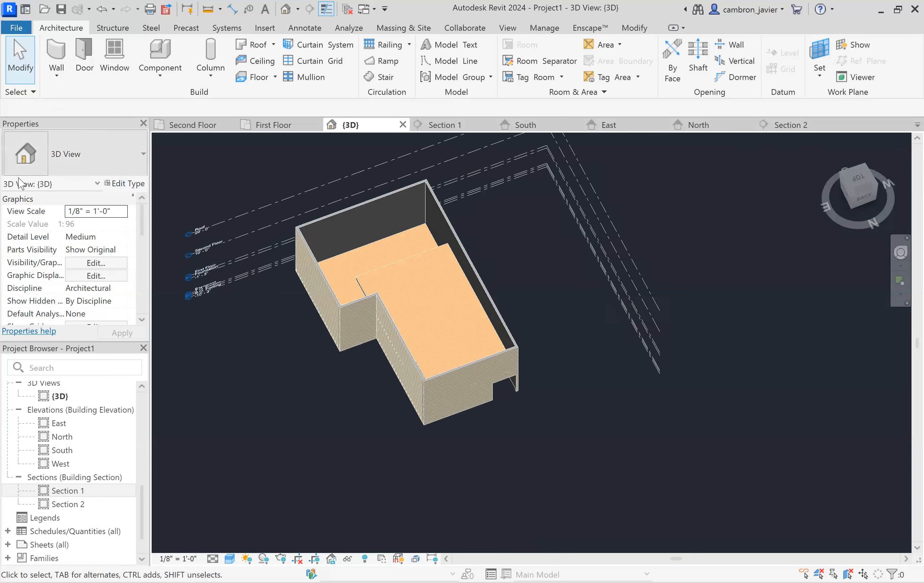
pyautogui.scroll(-2, 73, 220)
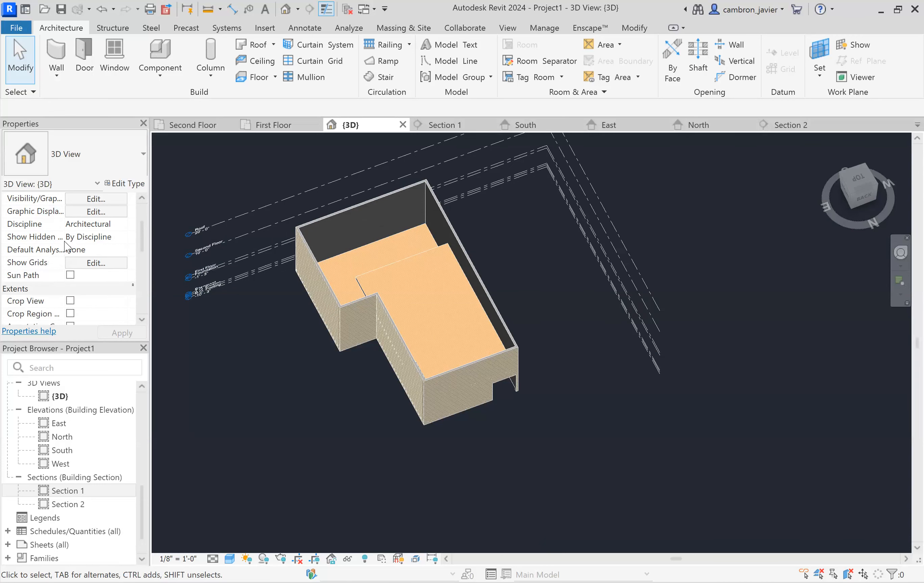
pyautogui.scroll(-2, 67, 247)
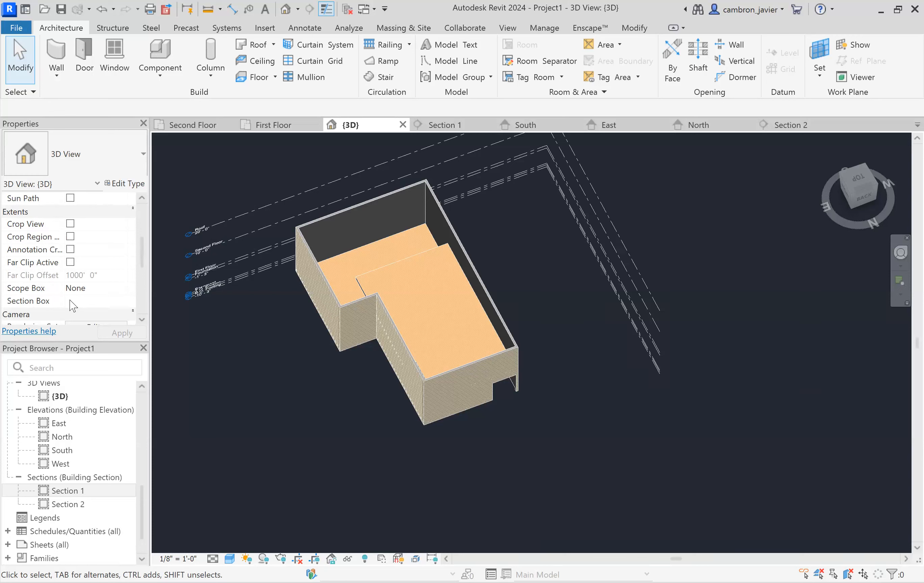
pyautogui.scroll(-1, 387, 362)
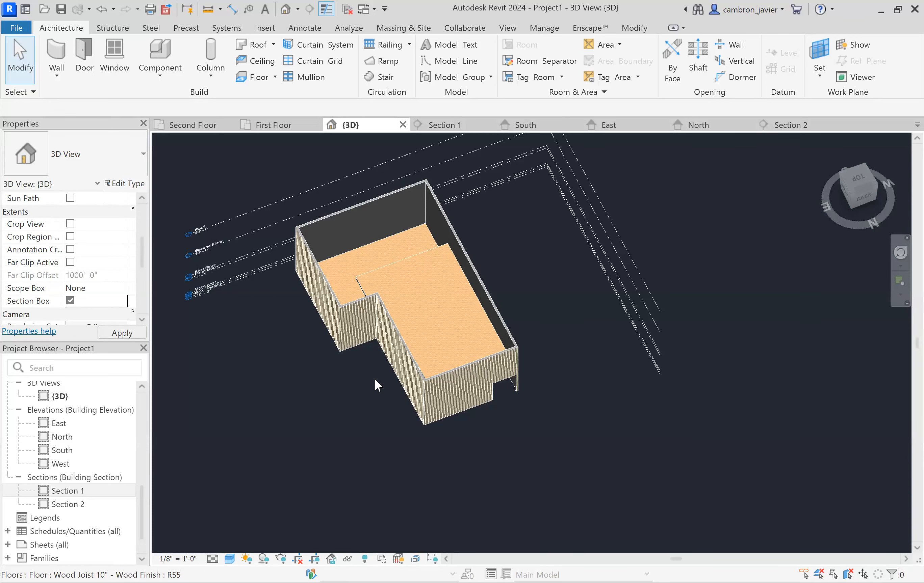
pyautogui.click(129, 334)
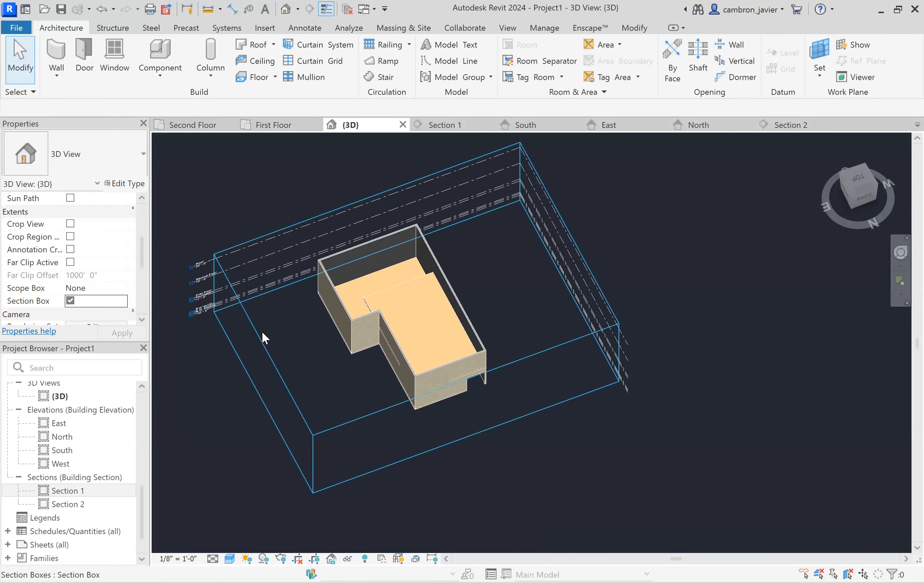
# Pull the section box's east face inward to cut the building lengthwise in 3D.
pyautogui.click(370, 418)
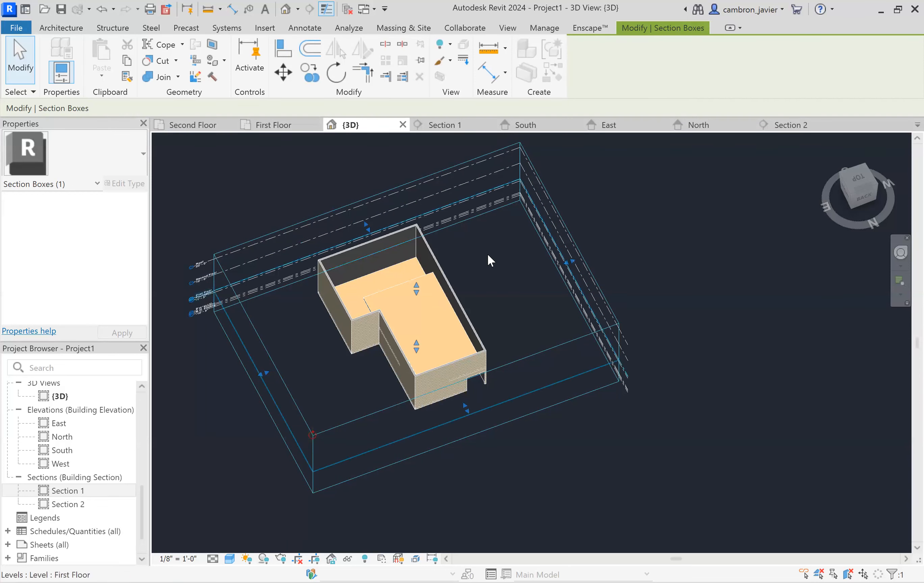
pyautogui.moveTo(268, 370); pyautogui.dragTo(414, 346)
pyautogui.click(493, 451)
pyautogui.scroll(3, 466, 337)
pyautogui.keyDown('shift'); pyautogui.moveTo(431, 354); pyautogui.dragTo(457, 270, button='middle'); pyautogui.keyUp('shift')
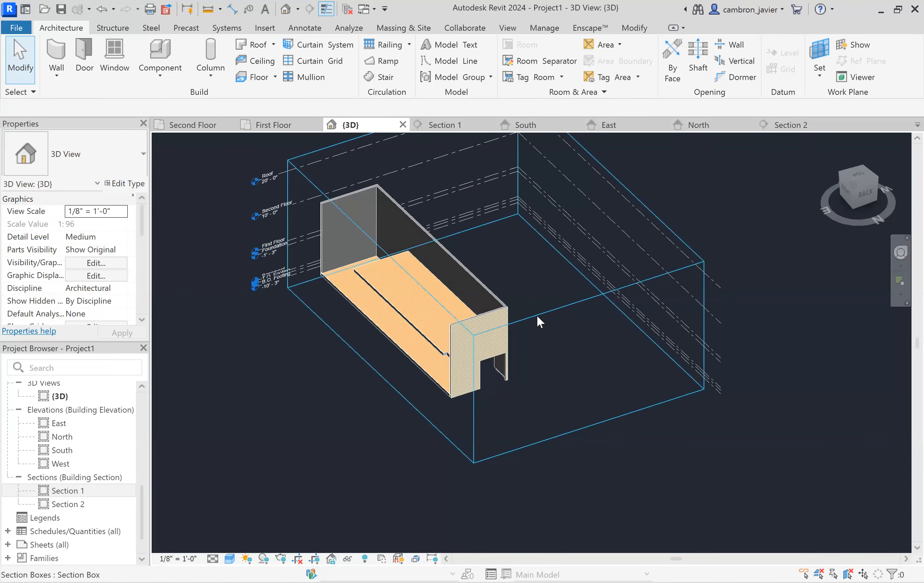
# Pull the section box's cutting face further west until it passes through the north wall's cut-out.
pyautogui.click(537, 315)
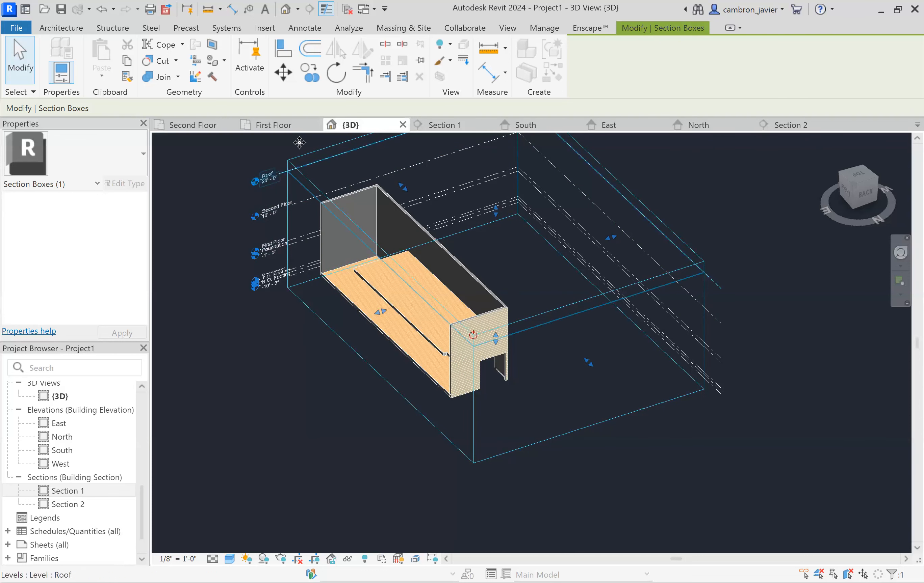
pyautogui.moveTo(381, 313); pyautogui.dragTo(420, 301)
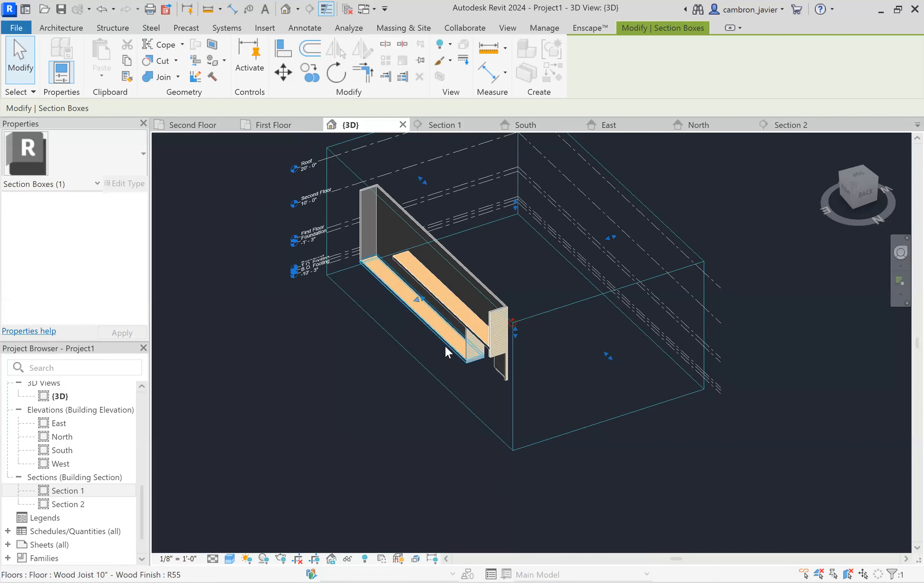
pyautogui.scroll(1, 489, 353)
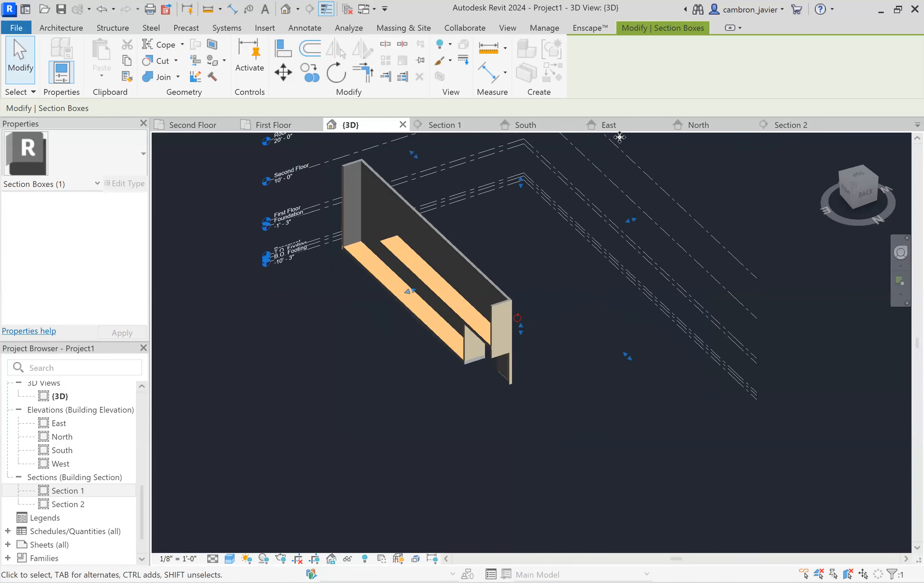
pyautogui.click(562, 377)
# Examine the cut walls and floor edges around the north wall's cut-out in 3D from several low angles.
pyautogui.scroll(4, 489, 344)
pyautogui.keyDown('shift'); pyautogui.moveTo(516, 347); pyautogui.dragTo(627, 236, button='middle'); pyautogui.keyUp('shift')
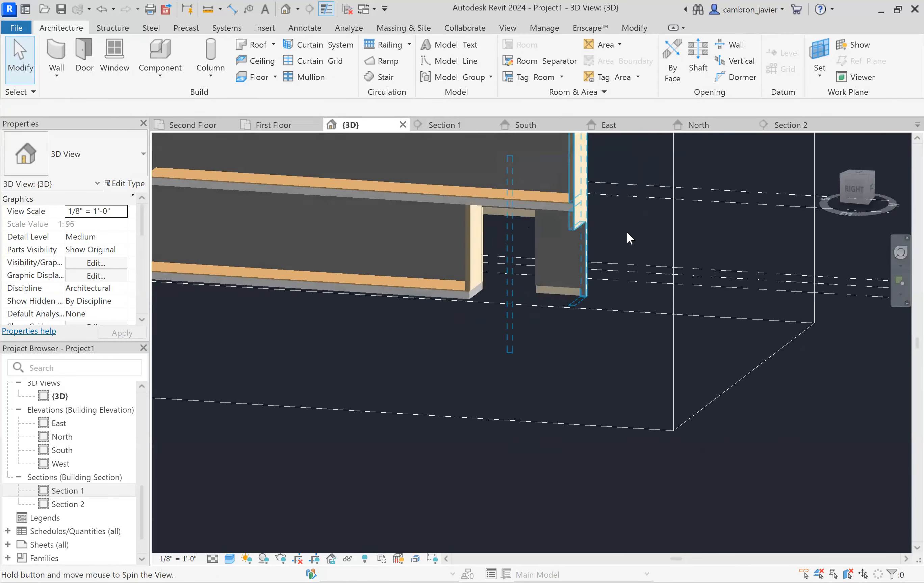
pyautogui.scroll(4, 567, 191)
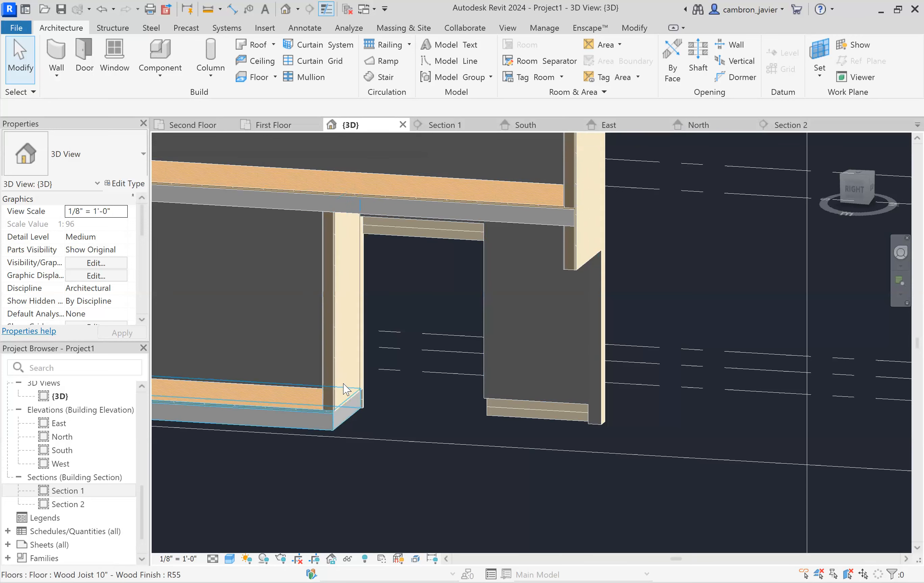
pyautogui.keyDown('shift'); pyautogui.moveTo(452, 229); pyautogui.dragTo(389, 255, button='middle'); pyautogui.keyUp('shift')
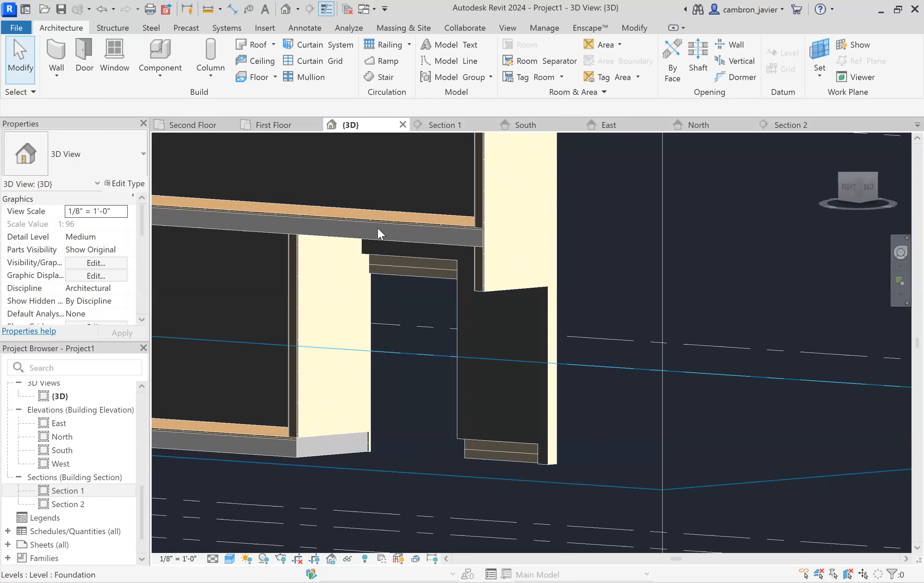
pyautogui.keyDown('shift'); pyautogui.moveTo(477, 284); pyautogui.dragTo(440, 357, button='middle'); pyautogui.keyUp('shift')
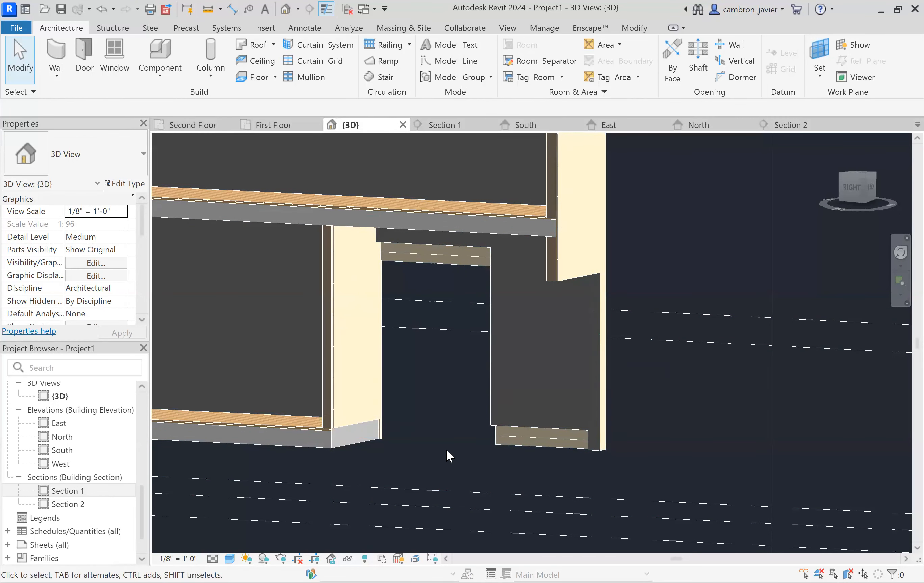
# Select the north wall in Section 2 to check its extent above and below the cut-out, and switch to the Section 1 view.
pyautogui.click(787, 125)
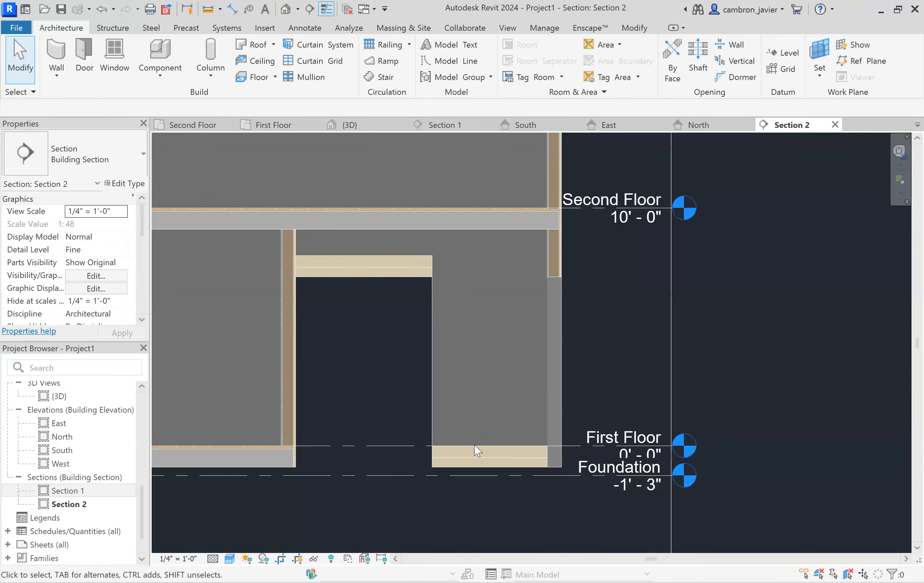
pyautogui.click(563, 188)
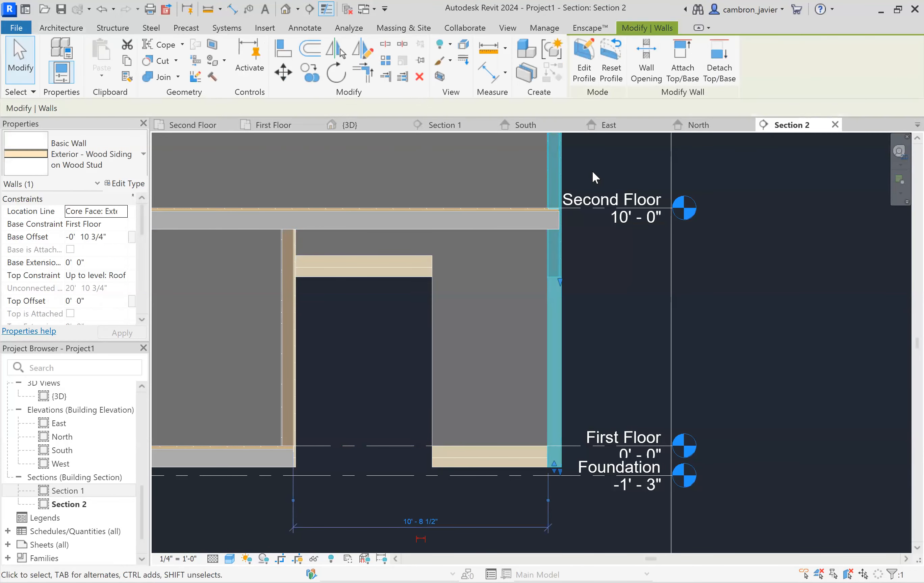
pyautogui.click(592, 170)
pyautogui.click(556, 214)
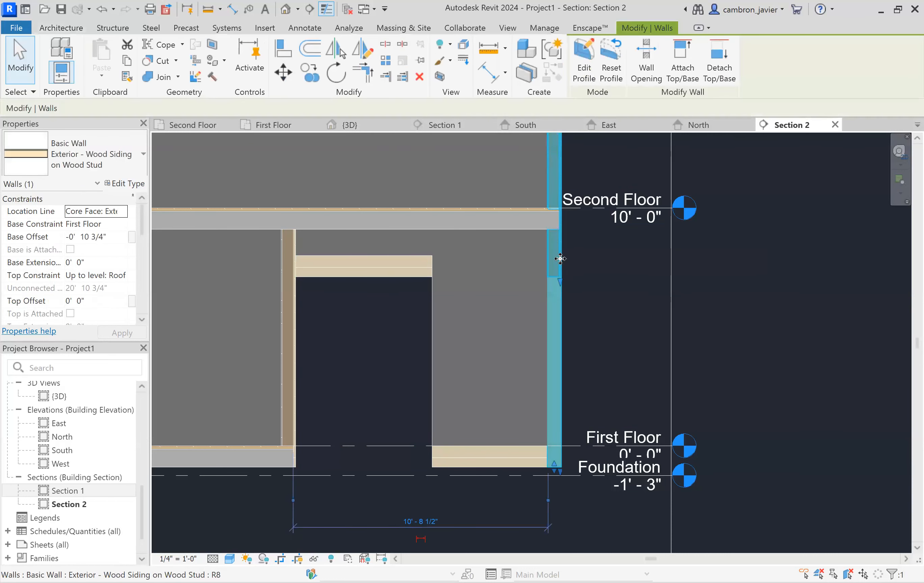
pyautogui.click(604, 172)
pyautogui.click(440, 130)
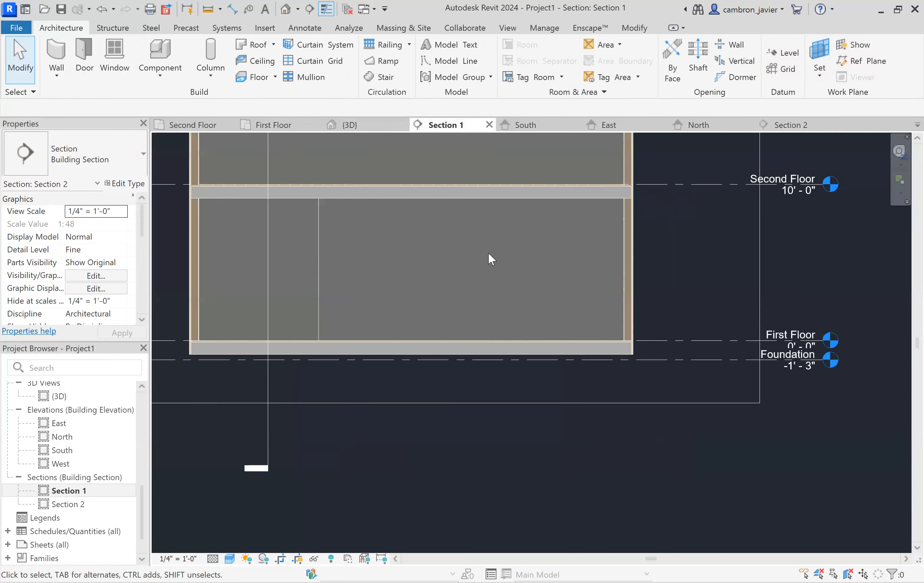
# Move the Section 1 line north in the First Floor plan so it cuts through the north-west notch, and return to the Section 1 view.
pyautogui.scroll(-5, 478, 347)
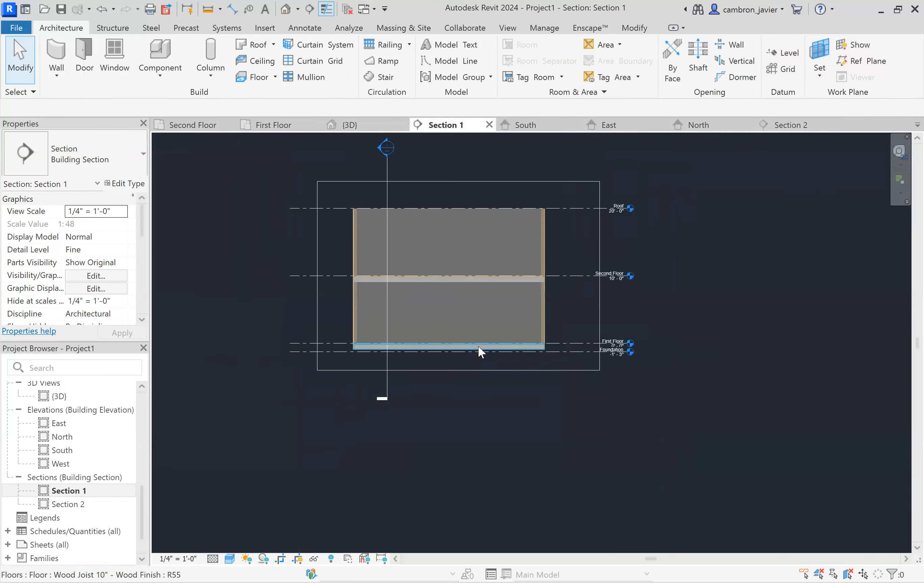
pyautogui.click(287, 125)
pyautogui.moveTo(332, 385); pyautogui.dragTo(330, 294)
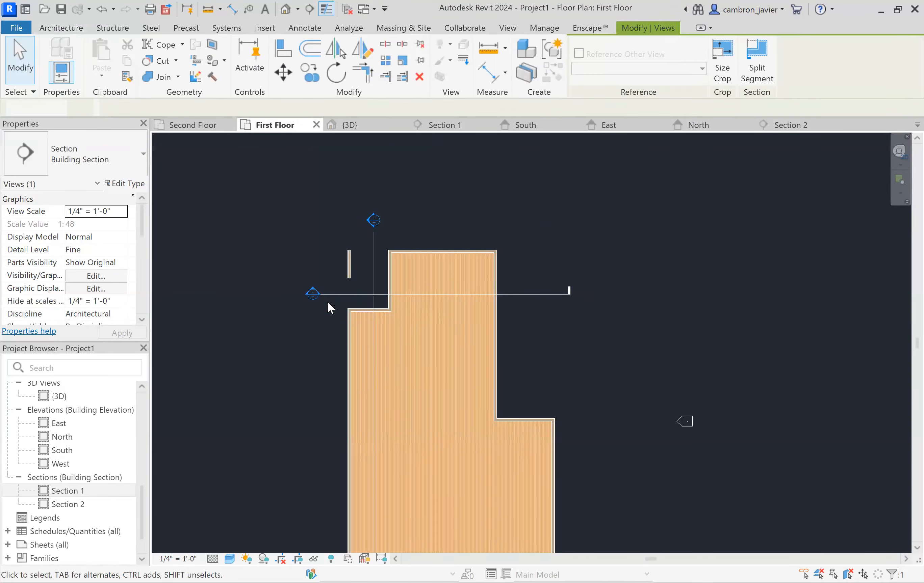
pyautogui.press('Escape')
pyautogui.click(432, 125)
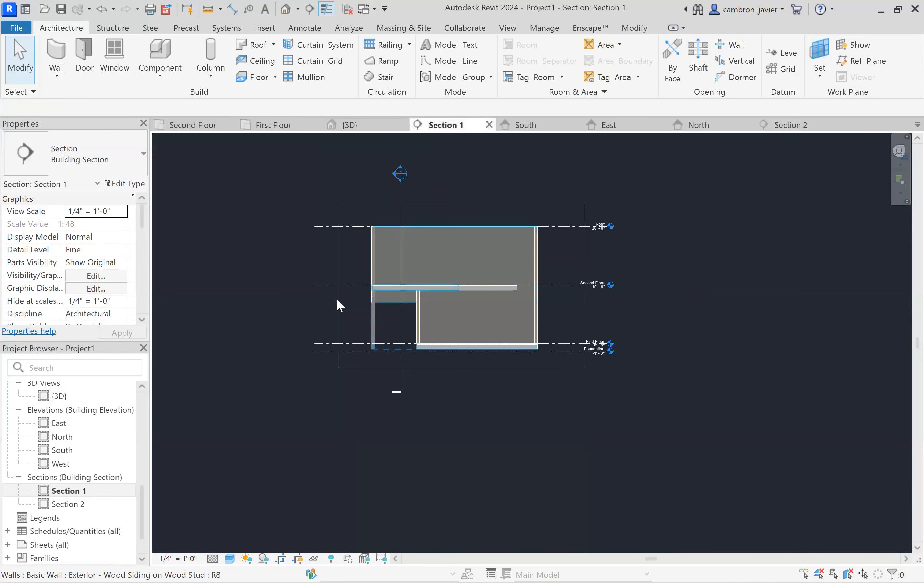
# Examine the west wall's core, siding and sheathing around the second floor edge above its opening in Section 1.
pyautogui.scroll(8, 378, 303)
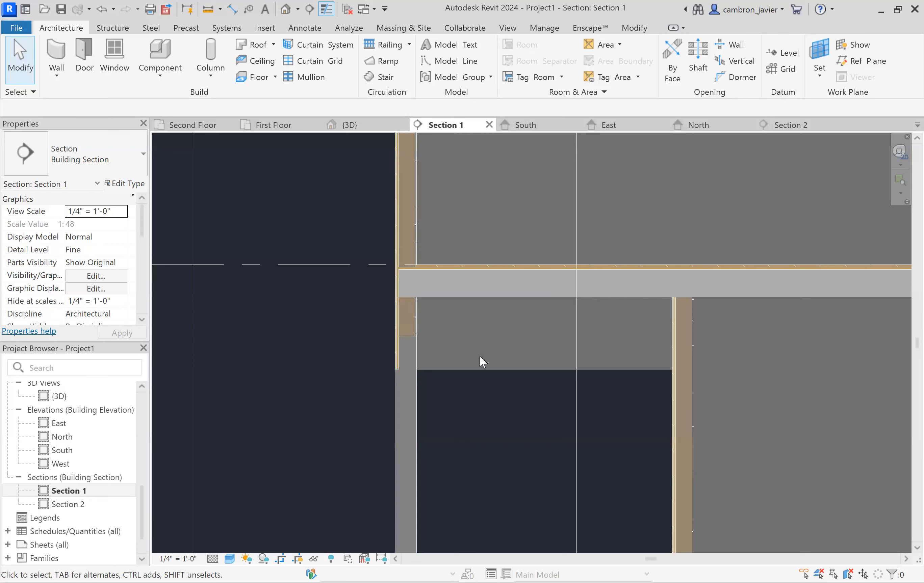
pyautogui.scroll(2, 409, 327)
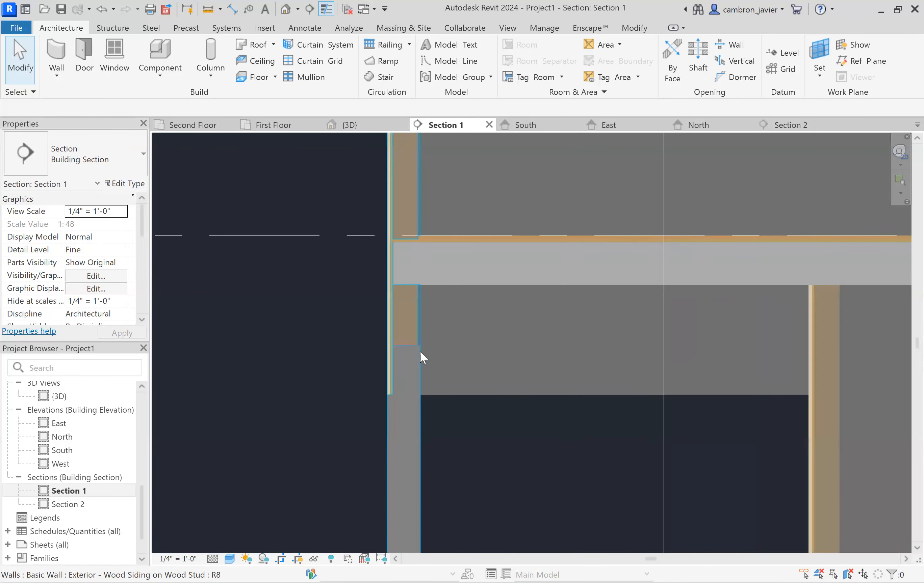
pyautogui.click(412, 328)
pyautogui.press('Escape')
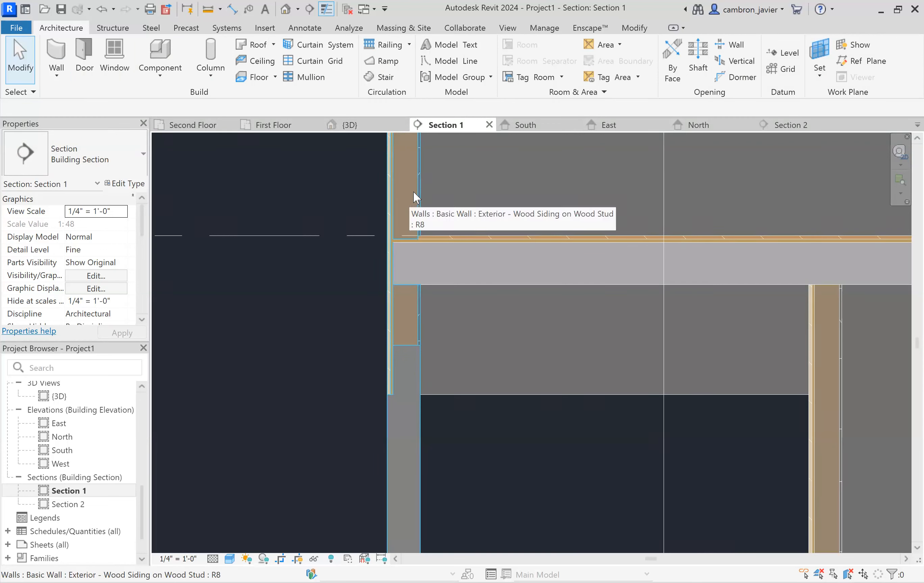
pyautogui.scroll(3, 403, 214)
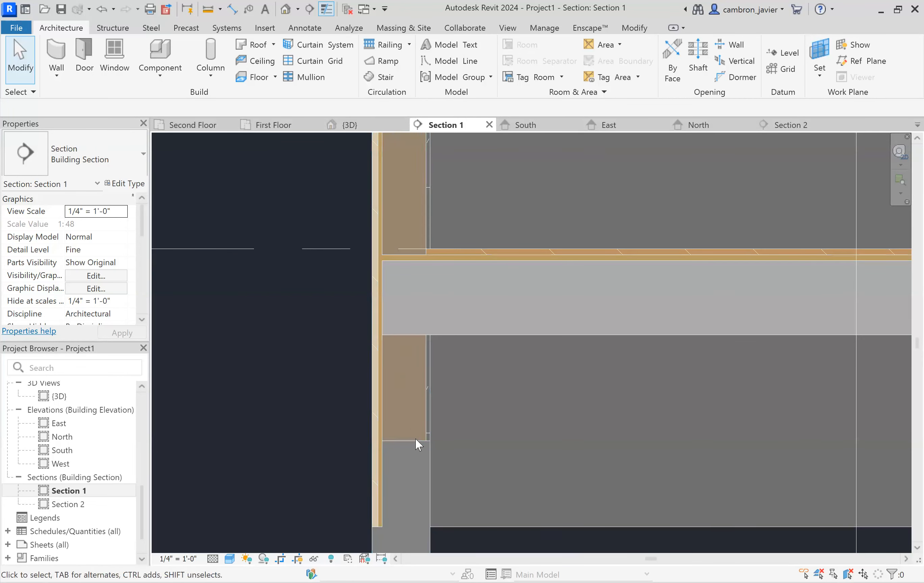
pyautogui.click(399, 388)
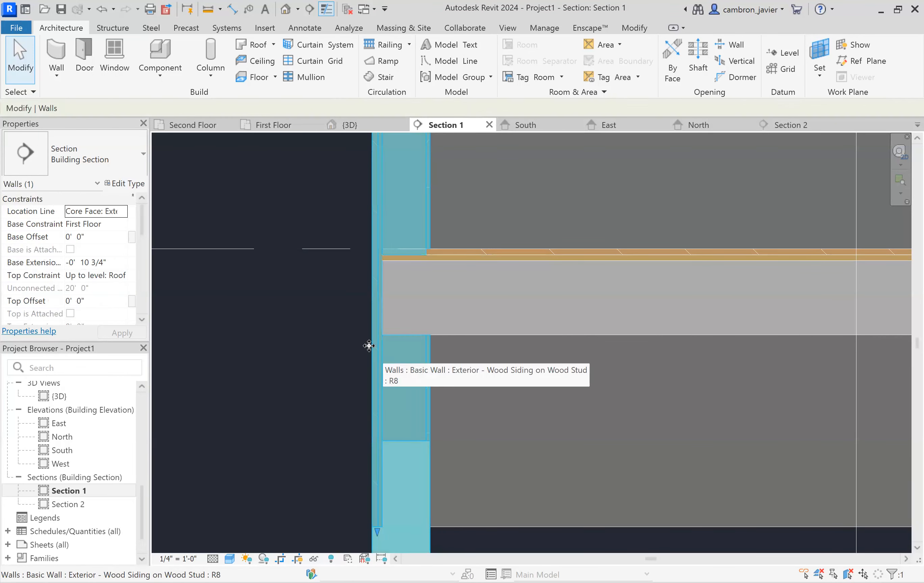
pyautogui.scroll(-4, 368, 345)
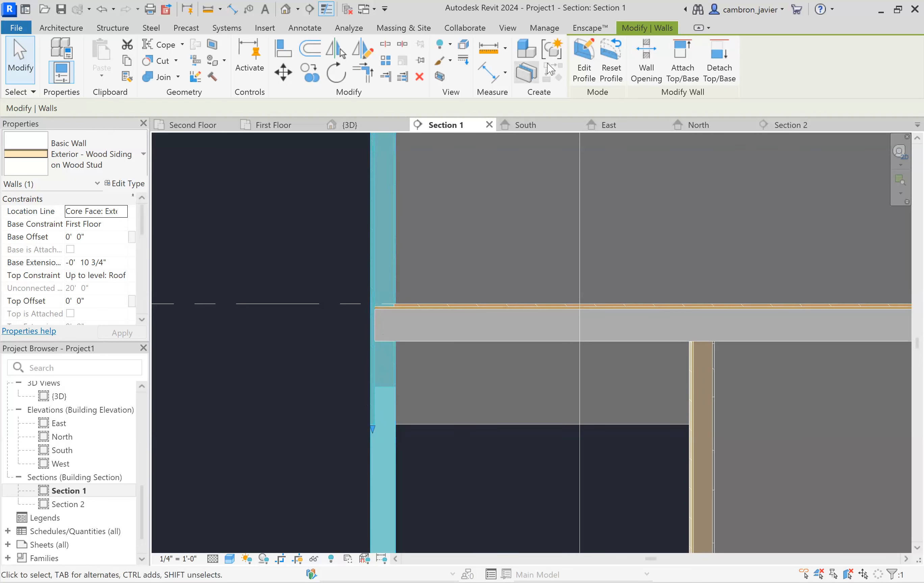
pyautogui.click(344, 276)
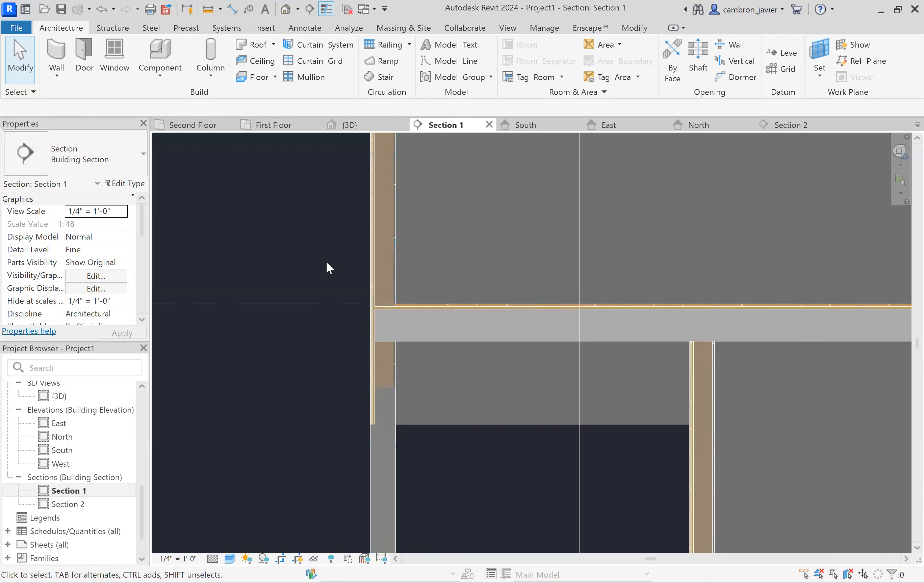
pyautogui.click(382, 197)
pyautogui.click(346, 323)
pyautogui.scroll(-1, 370, 238)
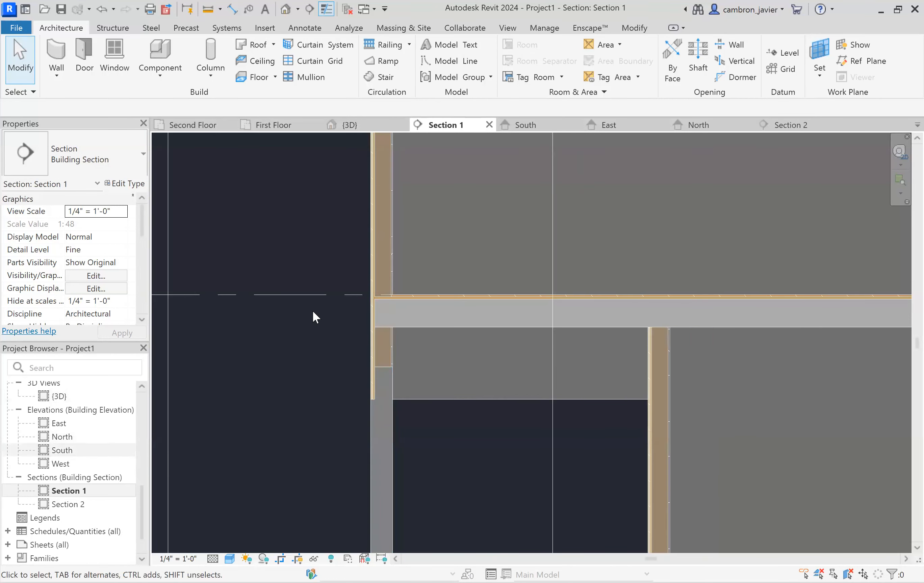
pyautogui.scroll(-8, 312, 310)
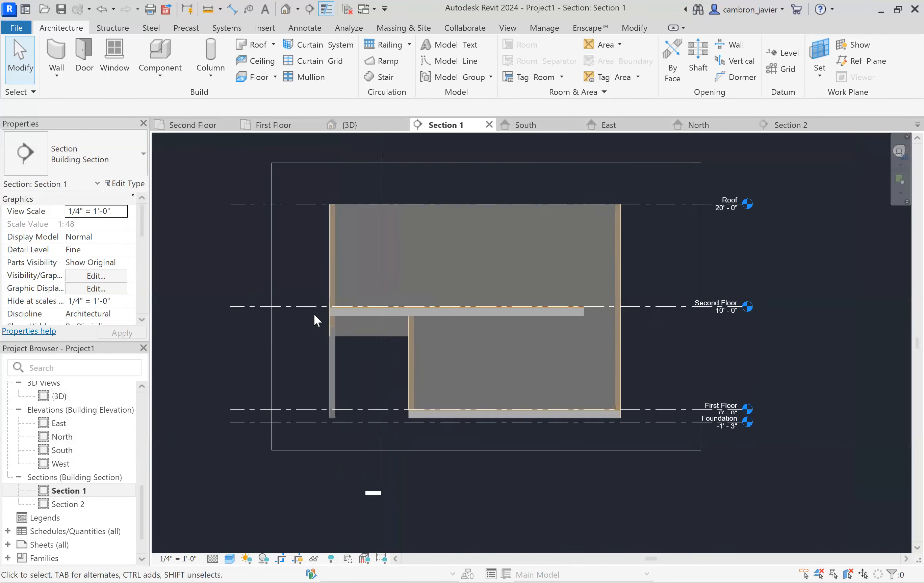
# Open the West elevation and set it to fine detail with a coloured visual style.
pyautogui.doubleClick(60, 464)
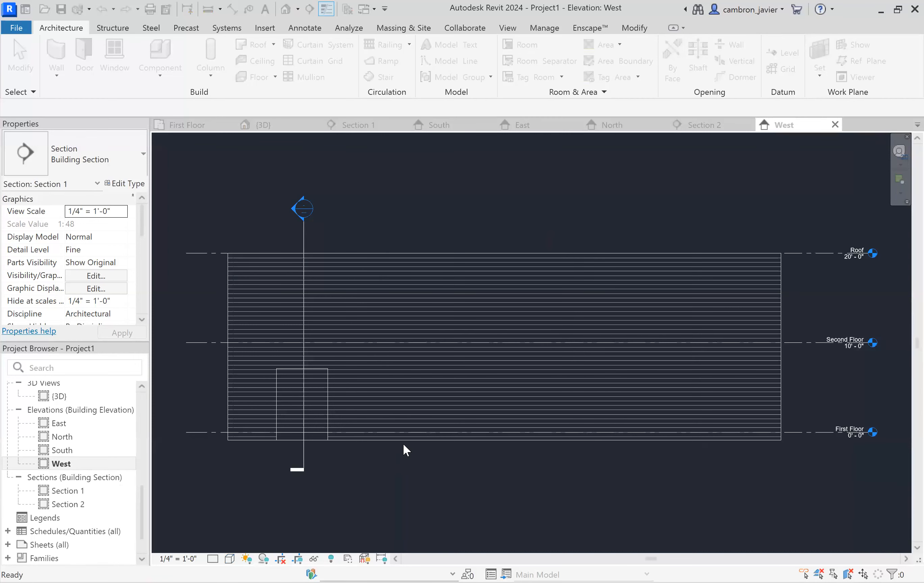
pyautogui.press('Escape')
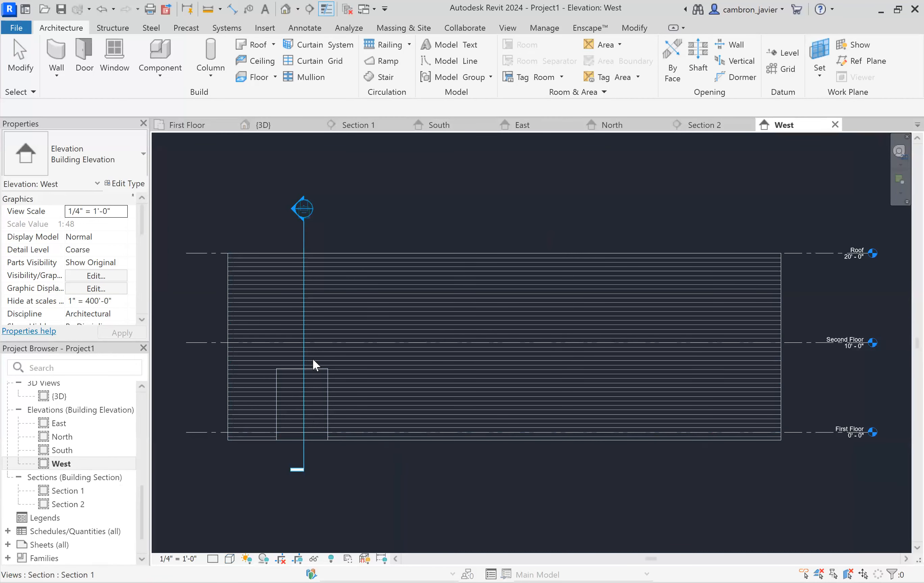
pyautogui.click(213, 559)
pyautogui.click(229, 560)
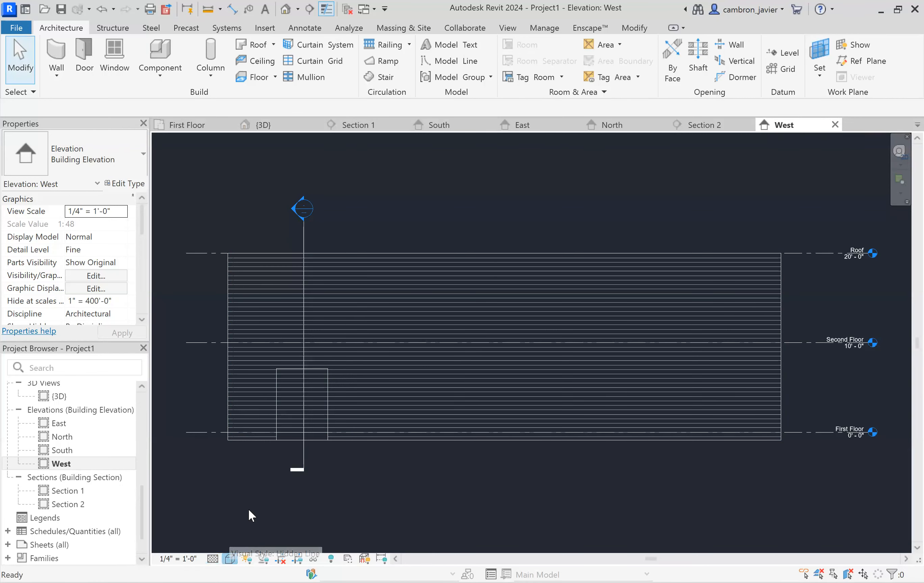
pyautogui.click(270, 507)
pyautogui.scroll(1, 274, 357)
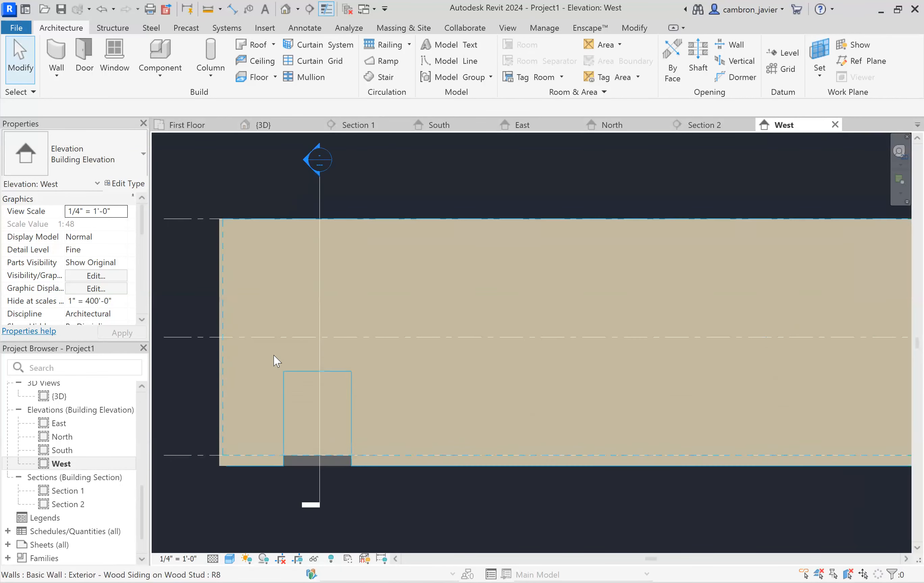
# Select the west wall, inspect its opening and extended base in the West elevation, and open its profile for editing.
pyautogui.click(274, 356)
pyautogui.scroll(1, 276, 336)
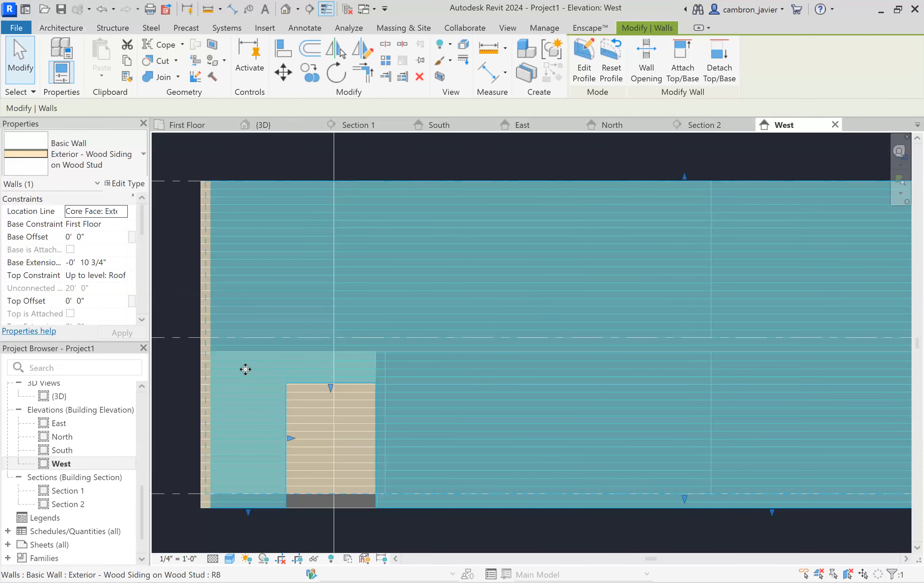
pyautogui.scroll(1, 278, 348)
pyautogui.scroll(1, 308, 326)
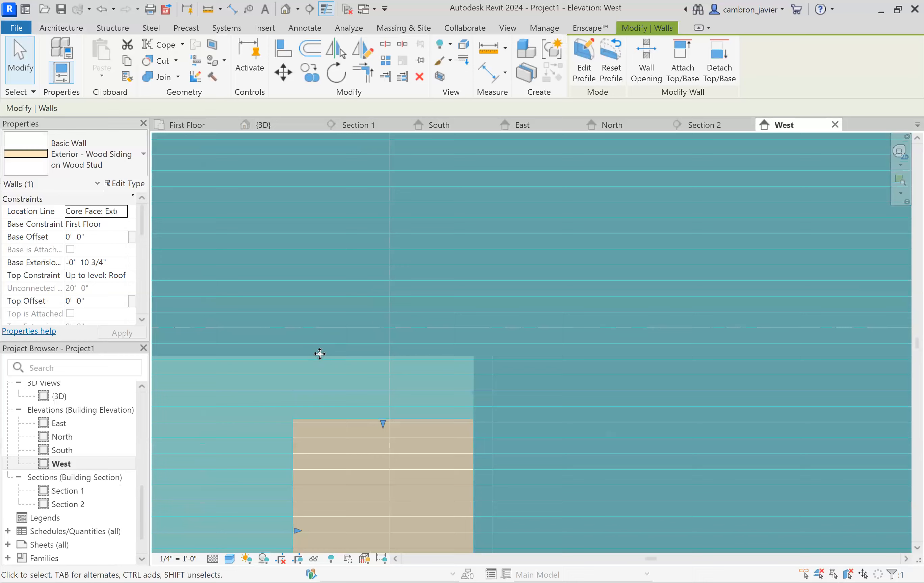
pyautogui.scroll(-1, 358, 404)
pyautogui.scroll(-1, 358, 404)
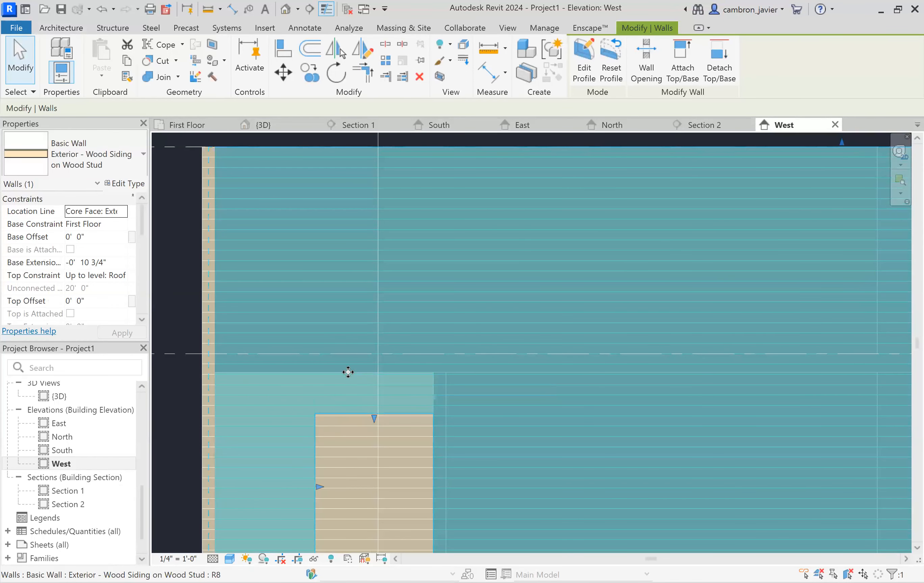
pyautogui.scroll(-1, 354, 389)
pyautogui.scroll(-1, 347, 403)
pyautogui.scroll(1, 367, 411)
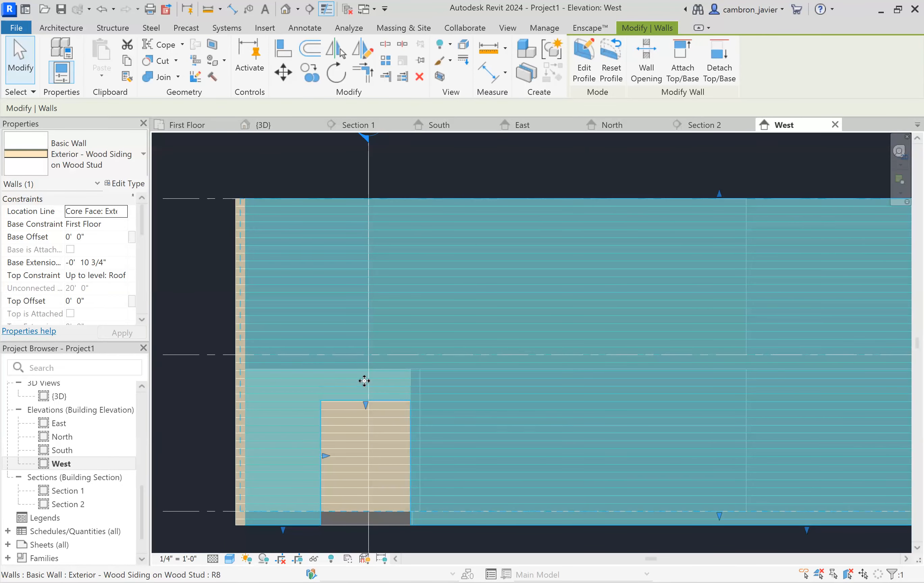
pyautogui.scroll(-1, 367, 407)
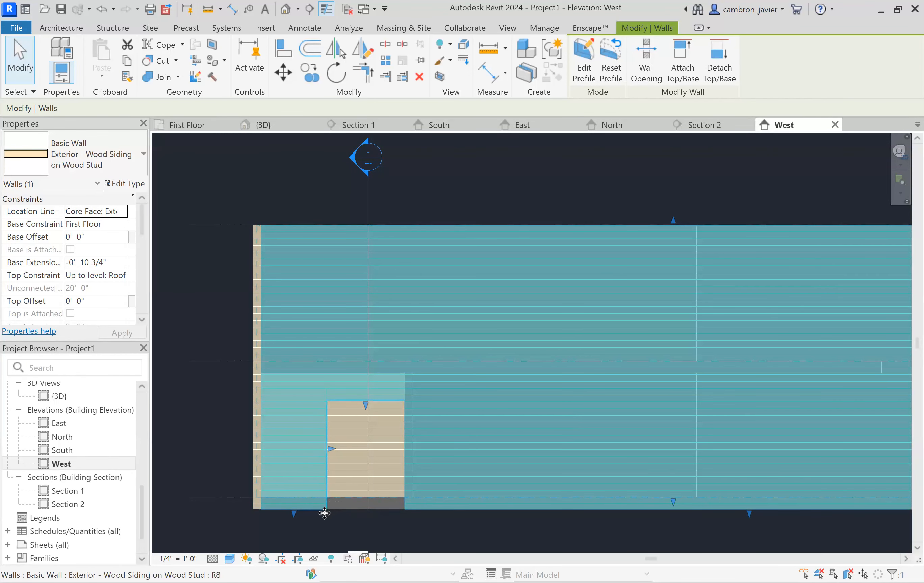
pyautogui.scroll(3, 324, 510)
pyautogui.moveTo(278, 513)
pyautogui.mouseDown()
pyautogui.moveTo(275, 488)
pyautogui.moveTo(273, 504)
pyautogui.mouseUp()
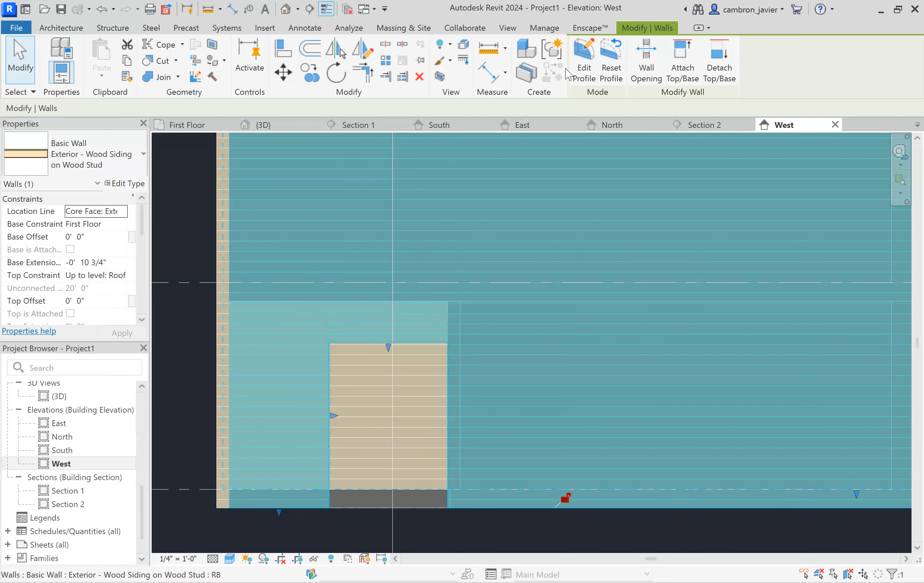
pyautogui.click(584, 61)
pyautogui.click(405, 325)
pyautogui.moveTo(427, 323); pyautogui.dragTo(427, 285)
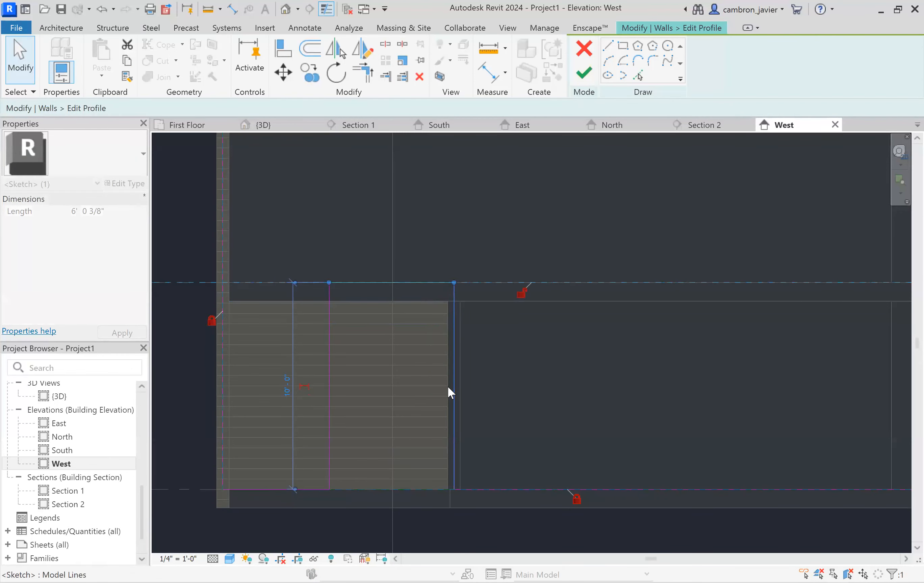
pyautogui.click(386, 297)
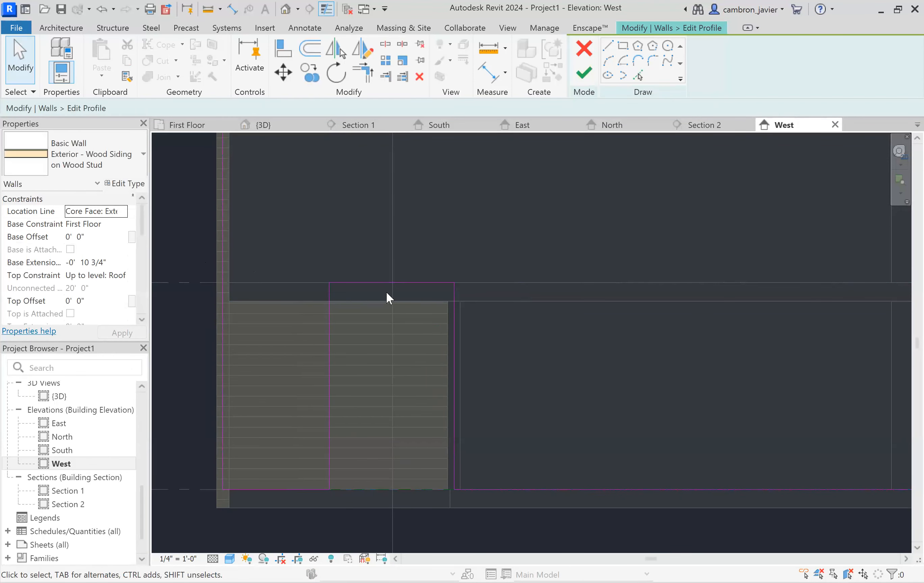
pyautogui.hotkey('ctrl', 'z')
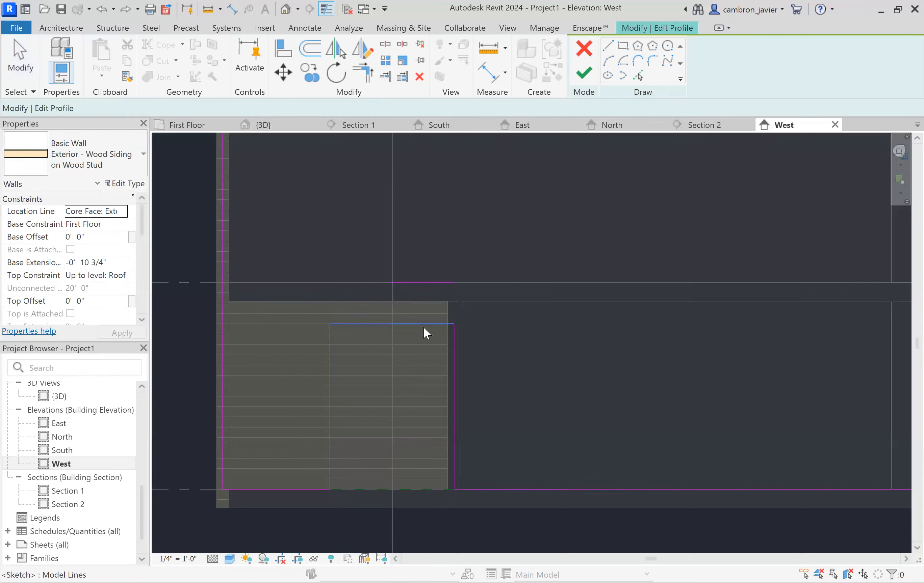
# Raise the top edge of the west wall's opening to the Second Floor level at 10' 0" and finish the profile edit.
pyautogui.click(422, 328)
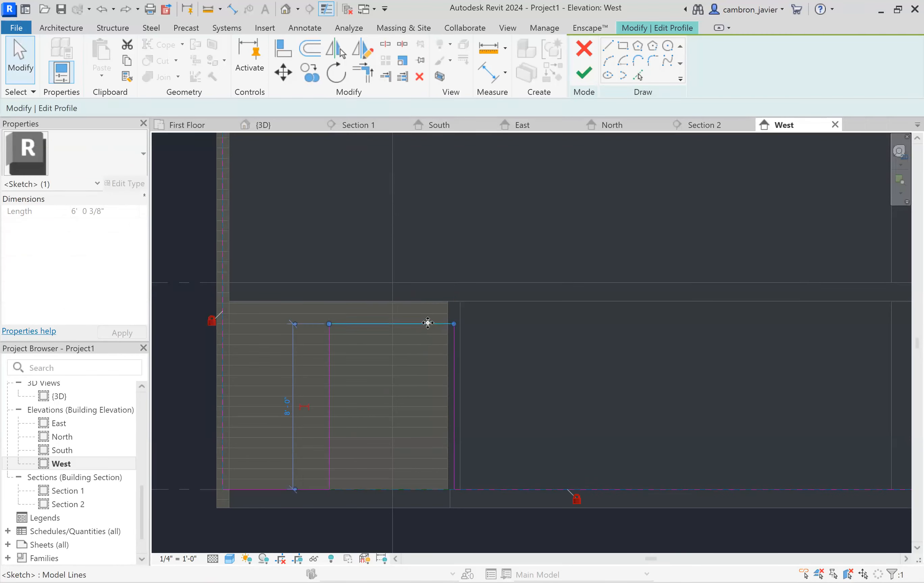
pyautogui.moveTo(428, 308); pyautogui.dragTo(422, 283)
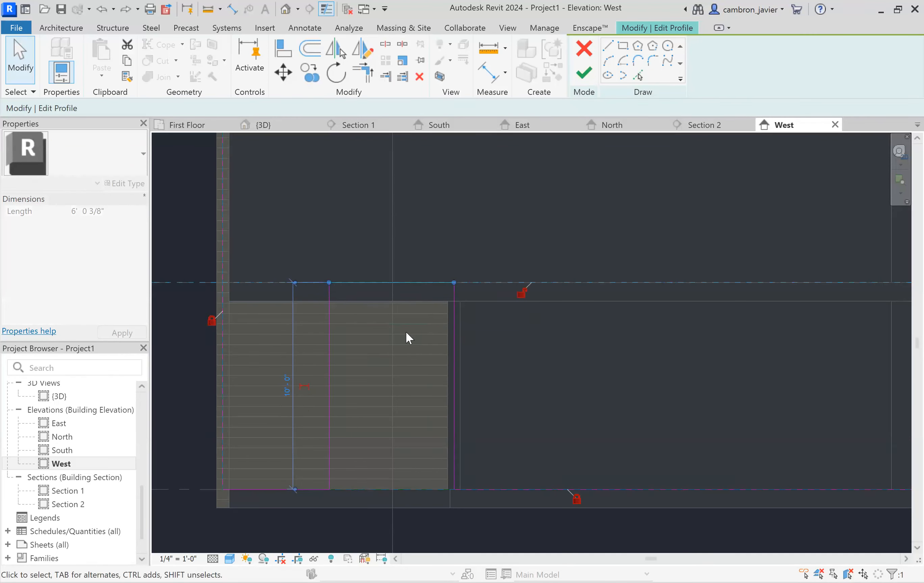
pyautogui.click(197, 231)
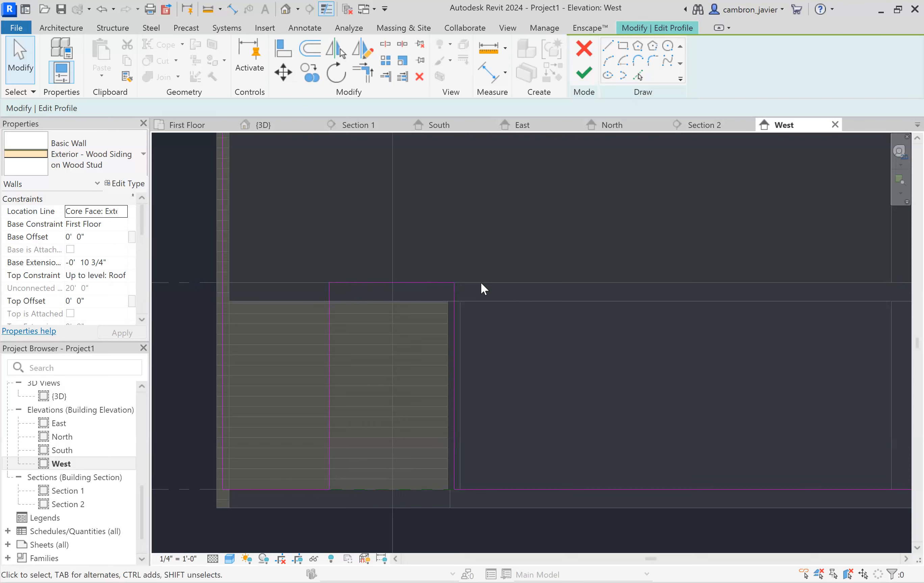
pyautogui.click(584, 76)
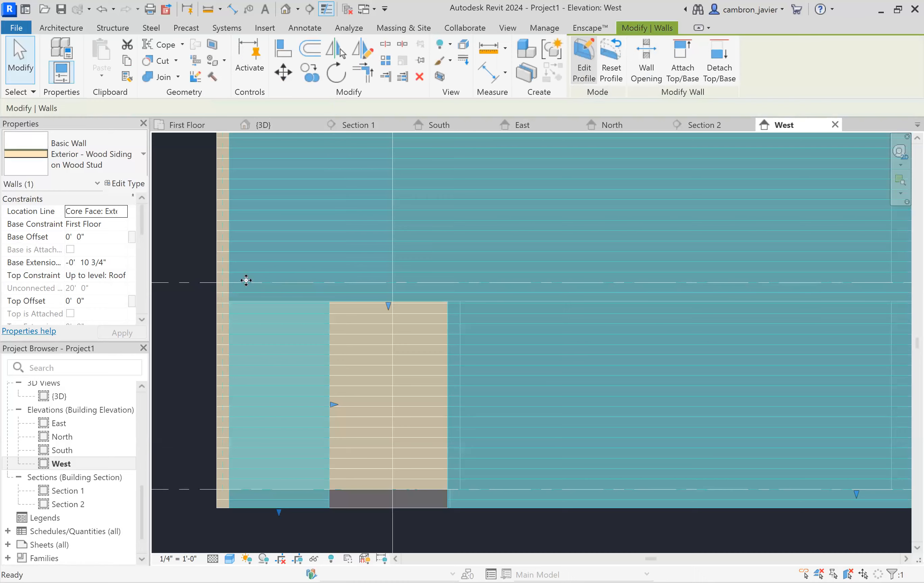
pyautogui.press('Escape')
# Open Section 1 from its section mark and check the west wall's layers at the second floor edge above the opening.
pyautogui.scroll(-2, 357, 299)
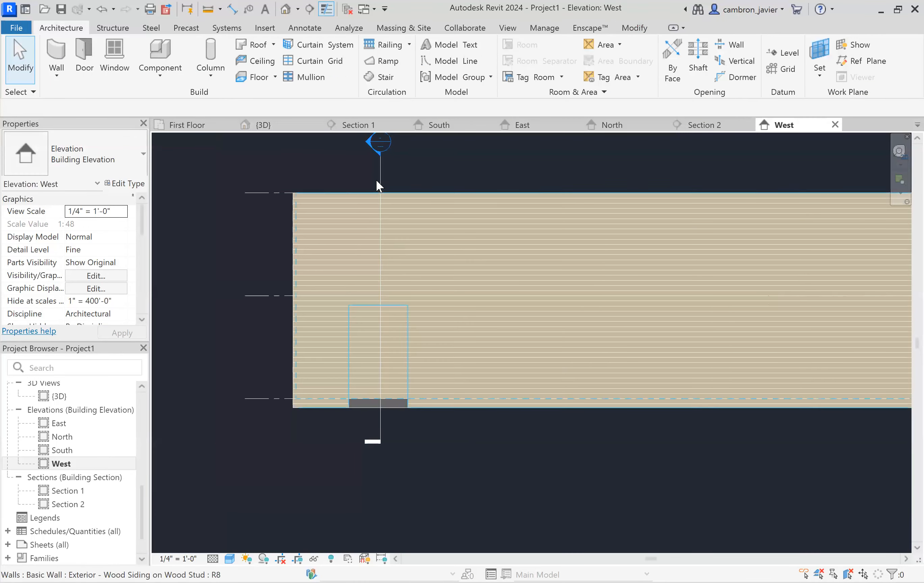
pyautogui.doubleClick(368, 142)
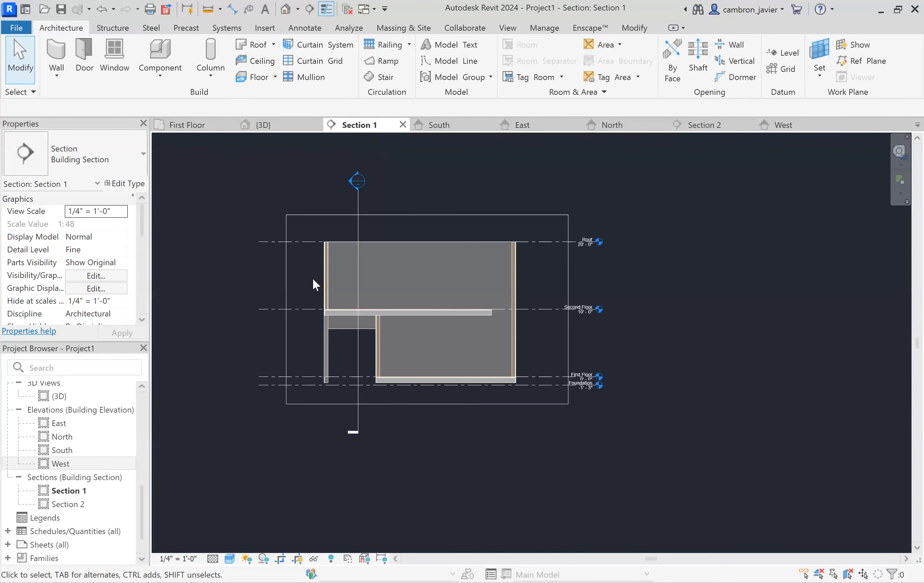
pyautogui.scroll(5, 333, 359)
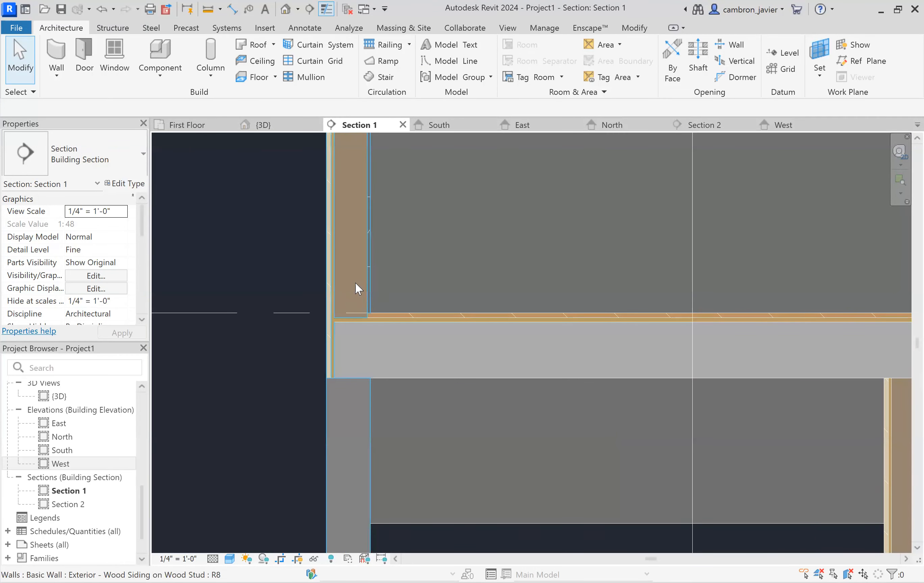
pyautogui.scroll(-6, 342, 295)
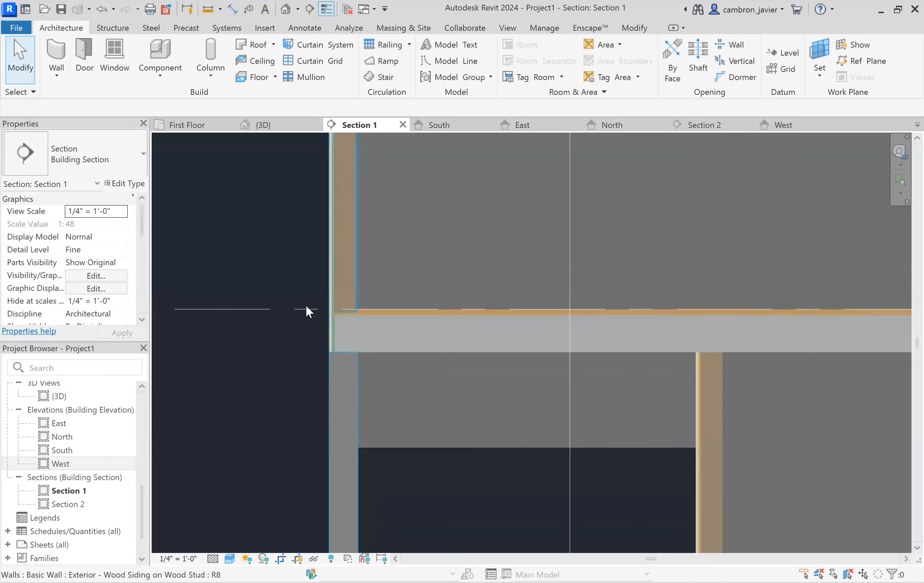
pyautogui.scroll(-3, 342, 299)
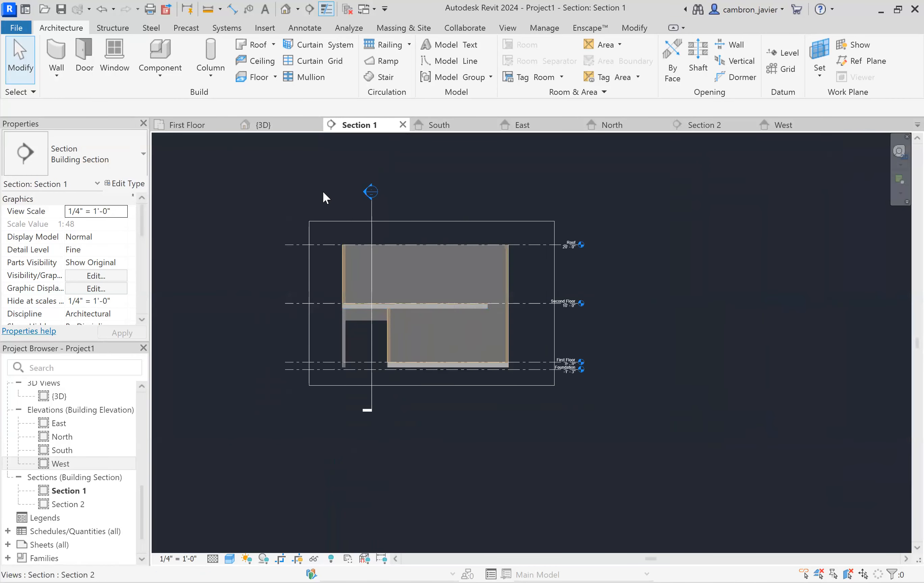
pyautogui.scroll(2, 348, 199)
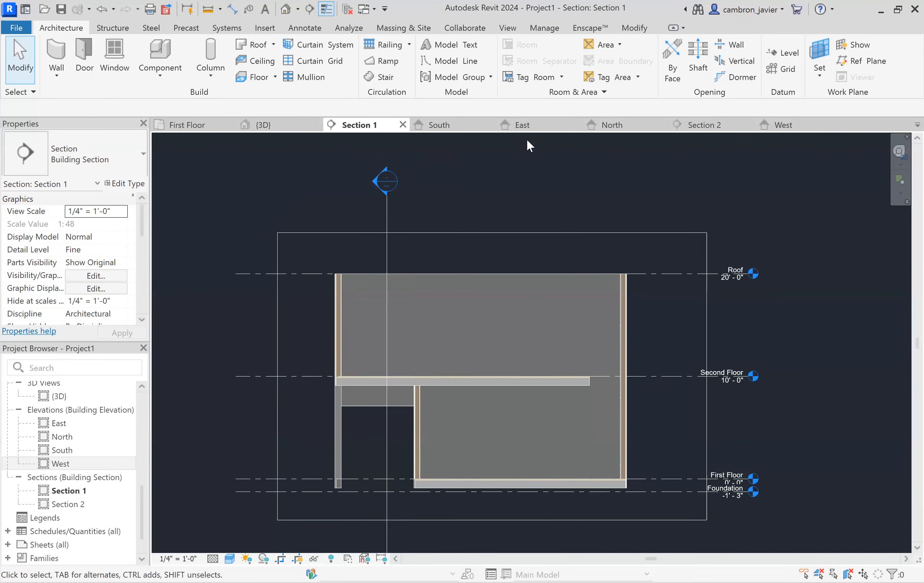
# Open the North elevation and select the north wall to inspect its opening against the second floor.
pyautogui.click(605, 132)
pyautogui.scroll(2, 555, 333)
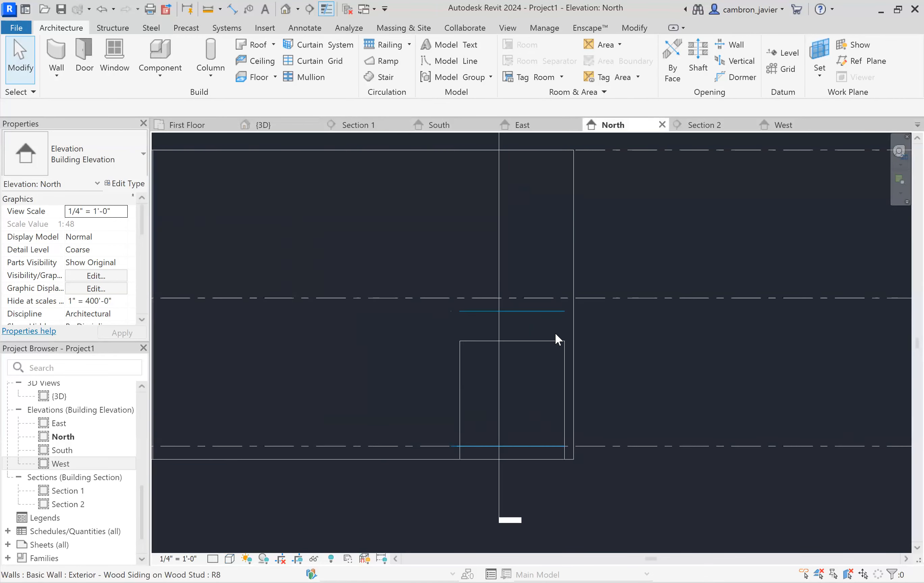
pyautogui.click(546, 301)
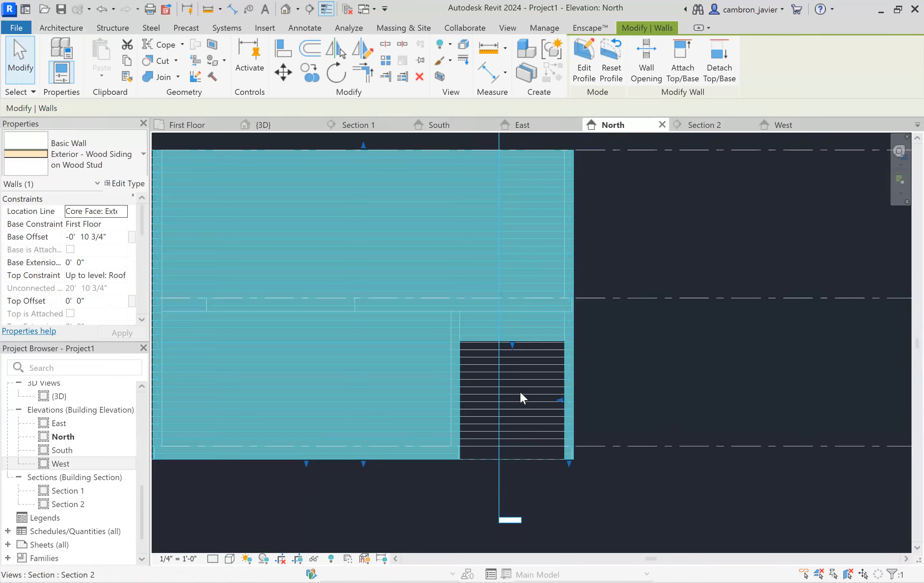
pyautogui.scroll(1, 519, 391)
pyautogui.click(649, 405)
pyautogui.scroll(-3, 650, 405)
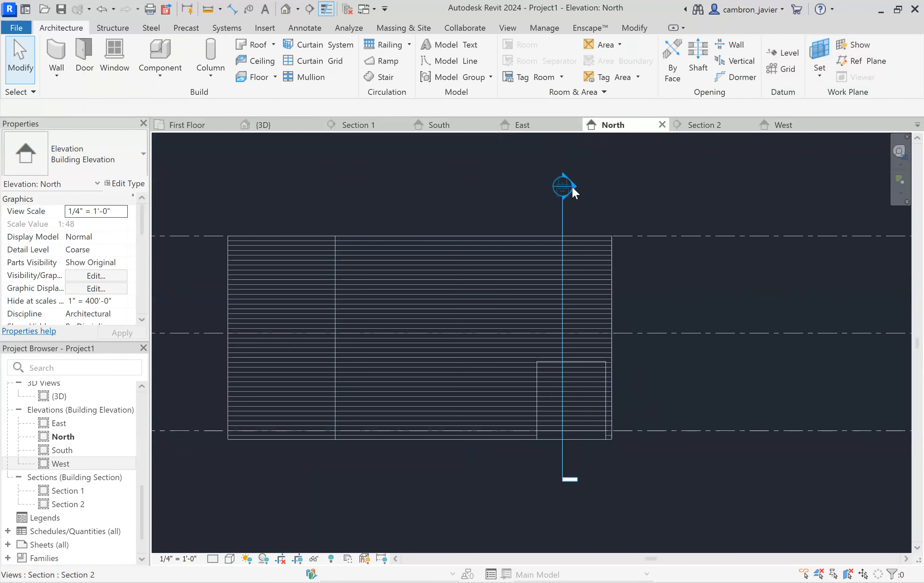
# Edit the north wall's profile, raise the top edge of its opening to the Second Floor level, and finish the edit.
pyautogui.click(574, 248)
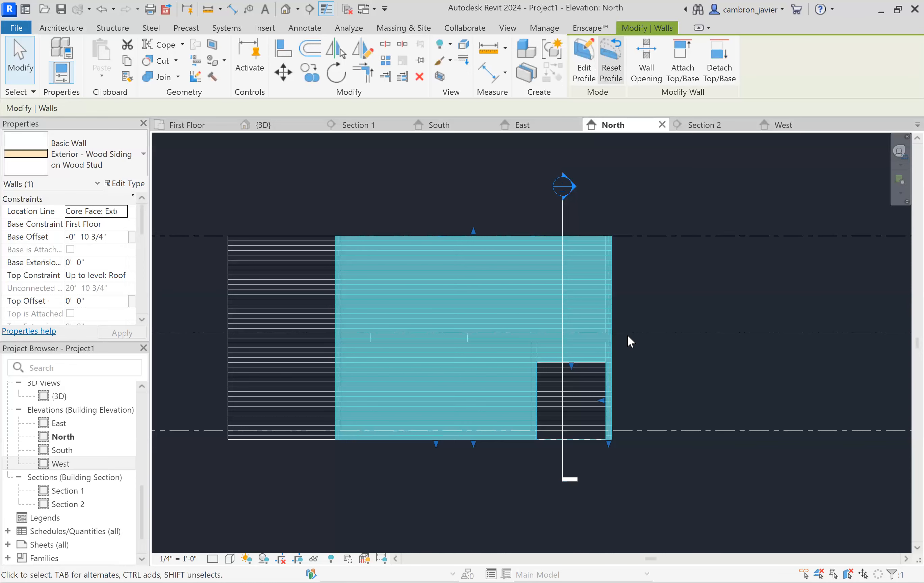
pyautogui.scroll(3, 624, 336)
pyautogui.click(543, 392)
pyautogui.moveTo(543, 393); pyautogui.dragTo(538, 327)
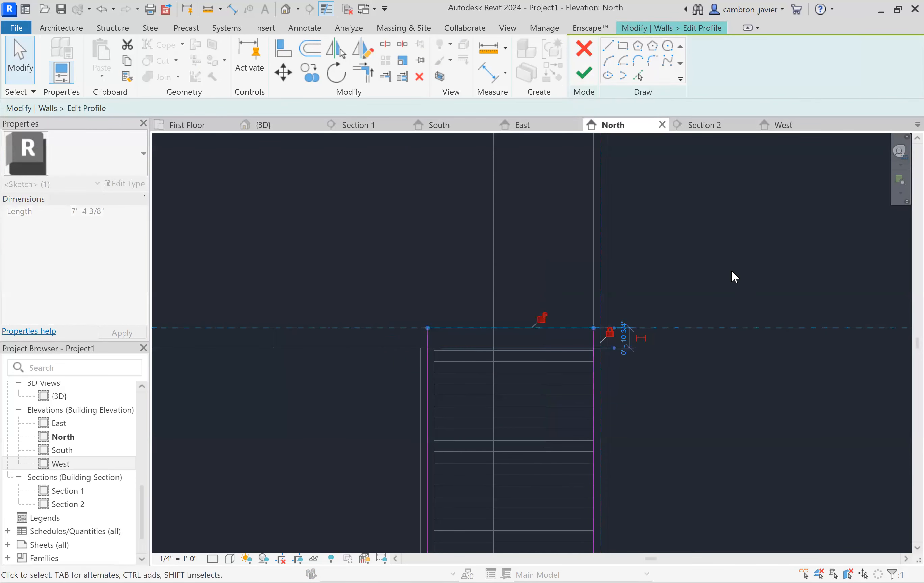
pyautogui.click(731, 270)
pyautogui.click(584, 76)
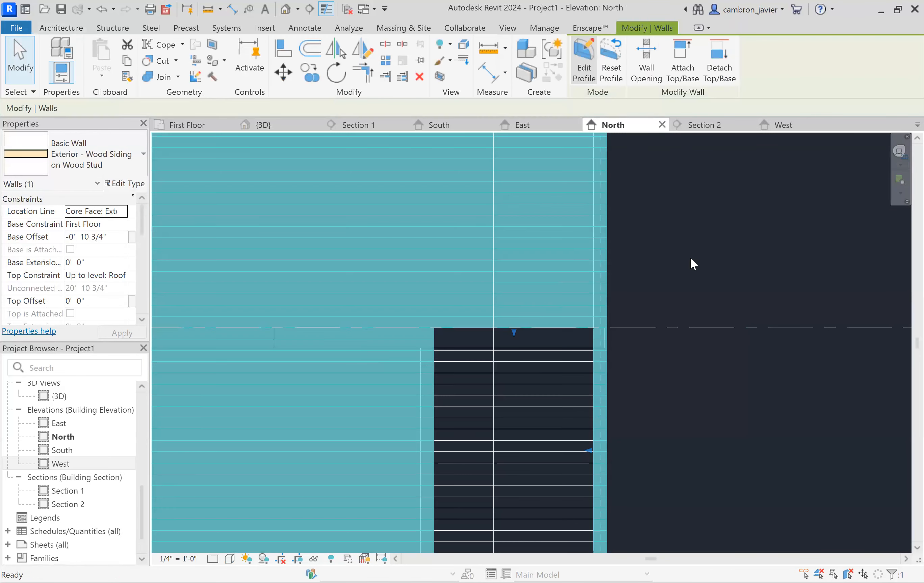
# Check the raised opening, then open Section 2 from its section mark and examine the wall layers at the second floor edge.
pyautogui.scroll(-2, 690, 257)
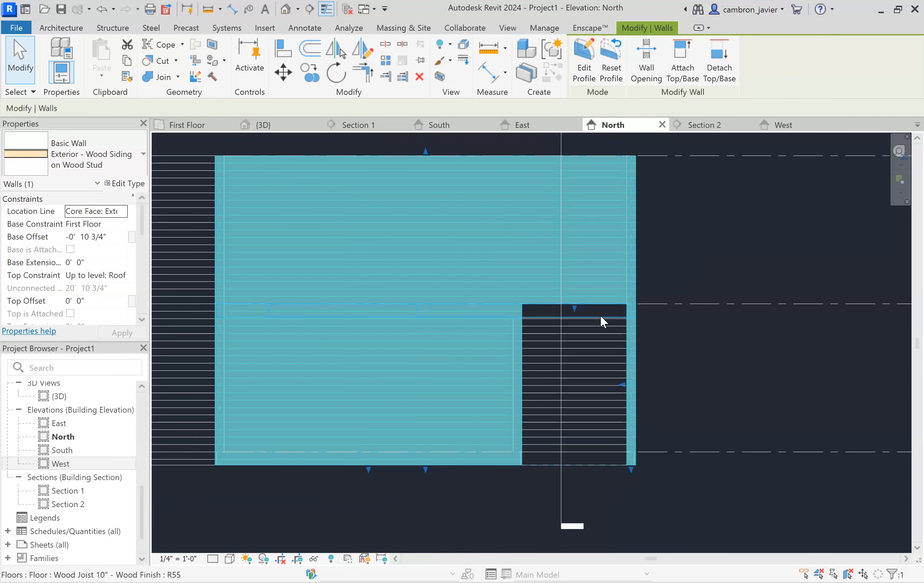
pyautogui.scroll(1, 579, 311)
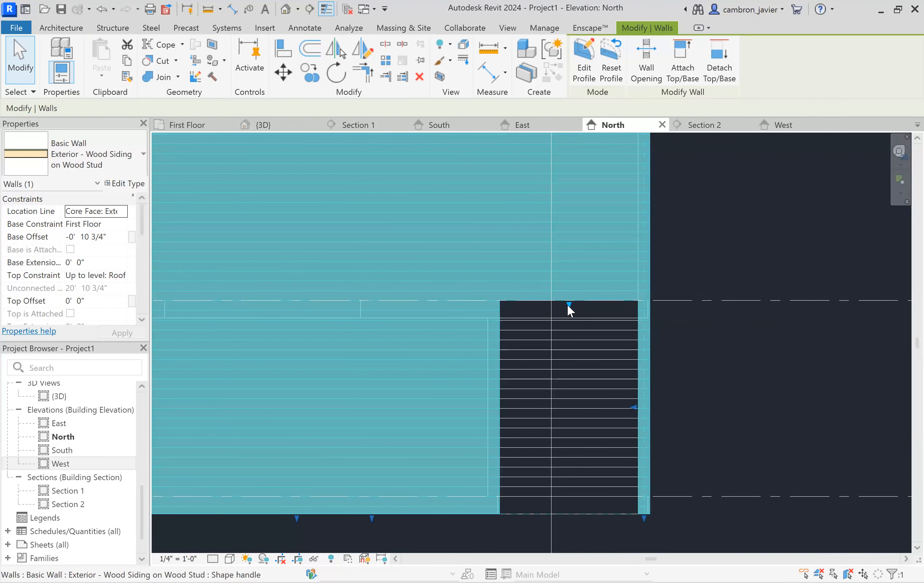
pyautogui.click(673, 243)
pyautogui.scroll(-2, 669, 248)
pyautogui.scroll(-2, 670, 259)
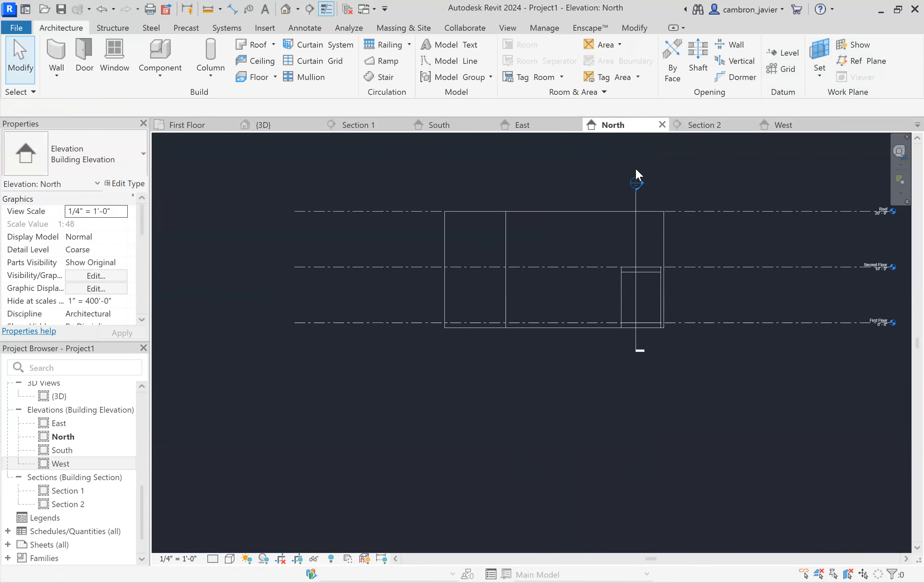
pyautogui.doubleClick(640, 181)
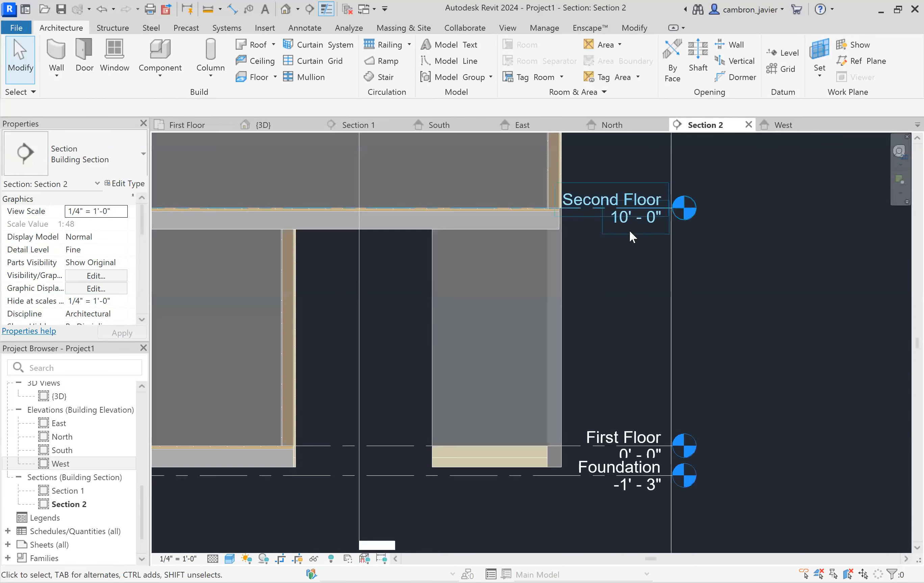
pyautogui.scroll(8, 564, 197)
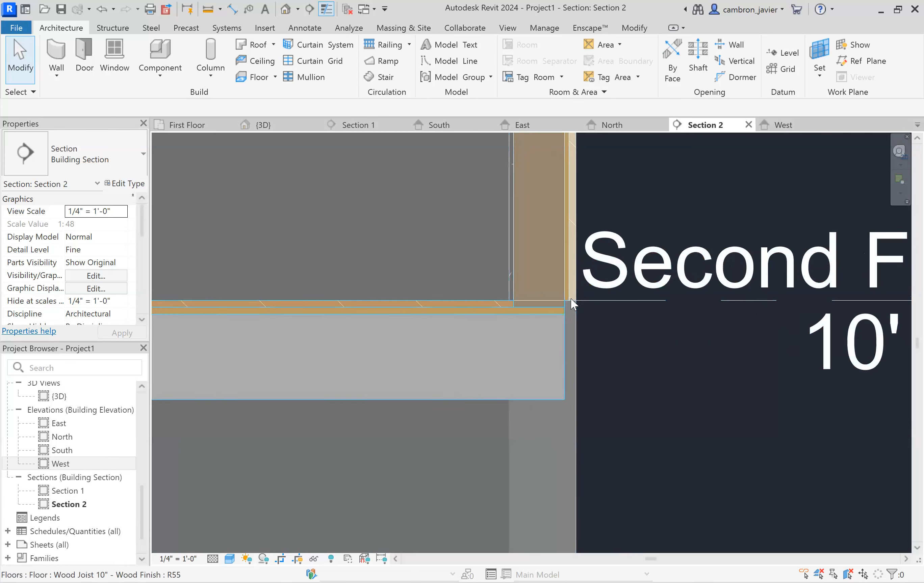
# Try to lower the top of the north wall's opening to the underside of the second floor in the North elevation.
pyautogui.click(640, 128)
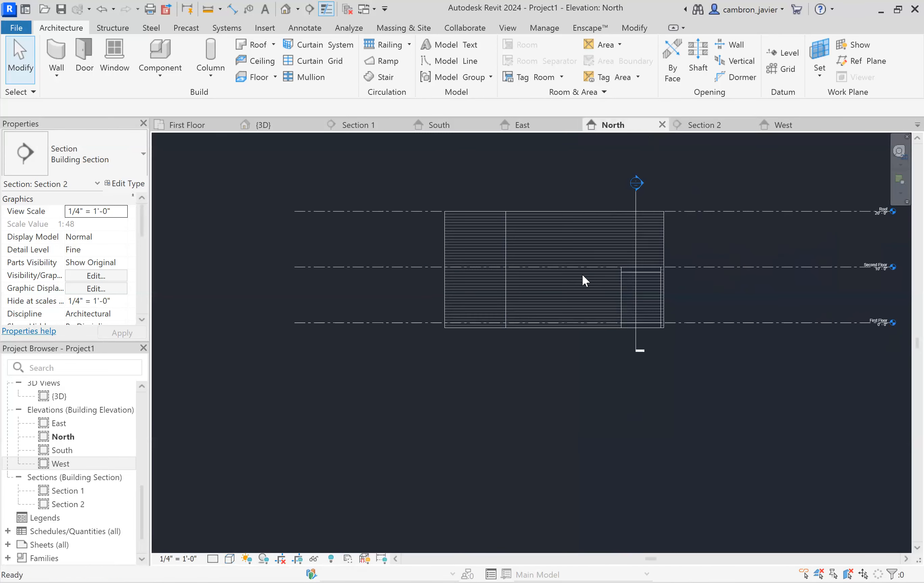
pyautogui.click(656, 262)
pyautogui.scroll(5, 655, 263)
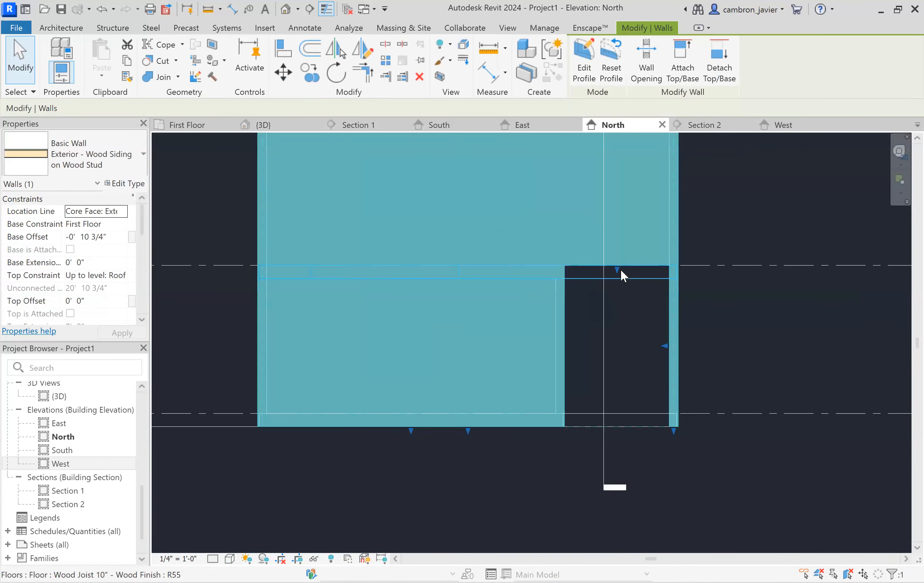
pyautogui.moveTo(612, 275); pyautogui.dragTo(616, 281)
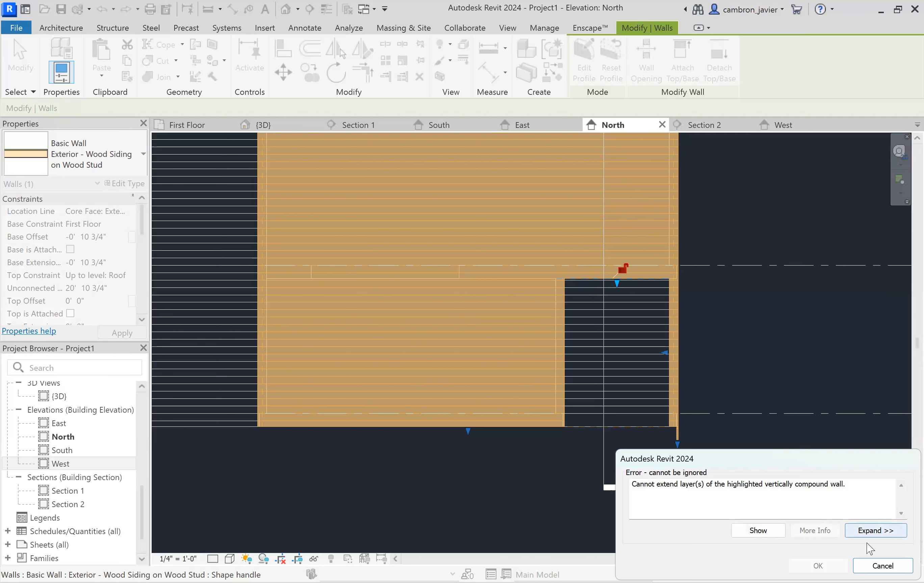
pyautogui.click(876, 530)
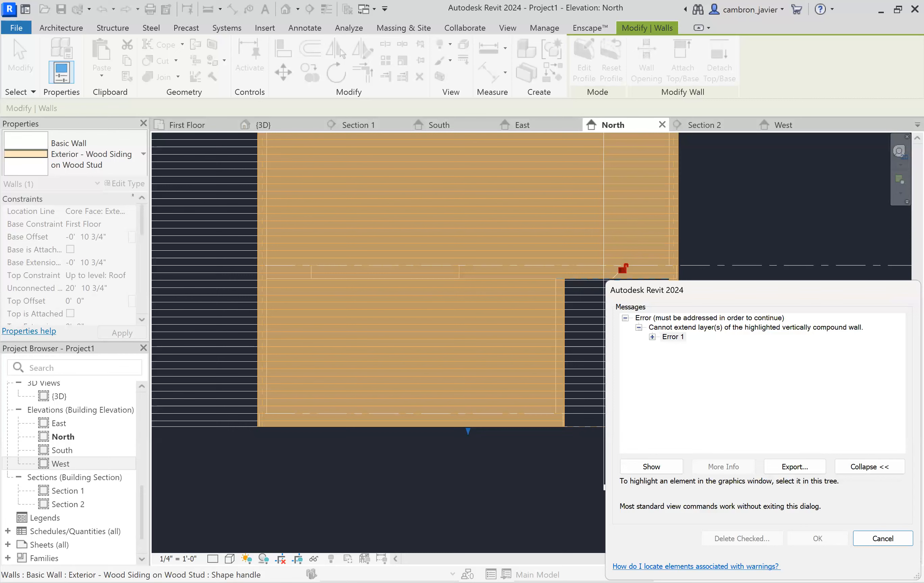
pyautogui.click(897, 539)
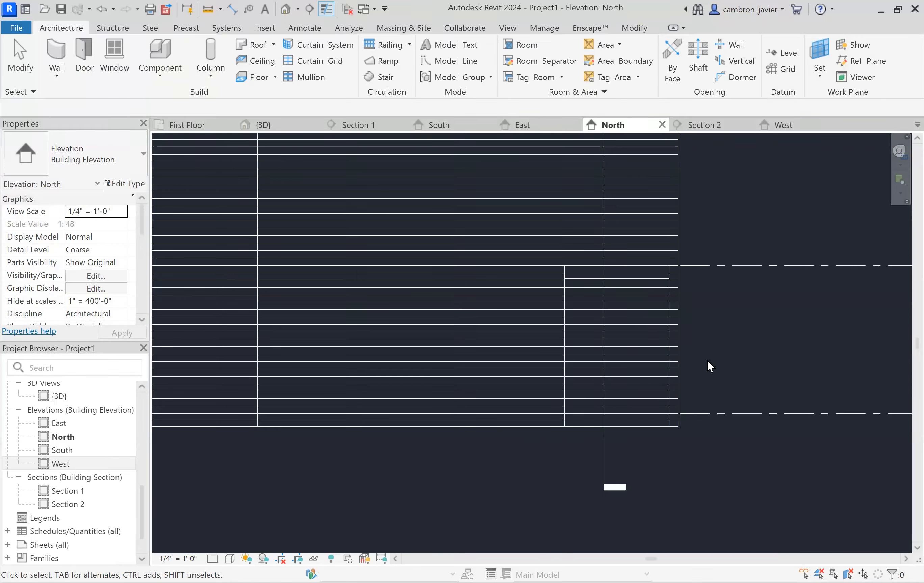
pyautogui.click(648, 211)
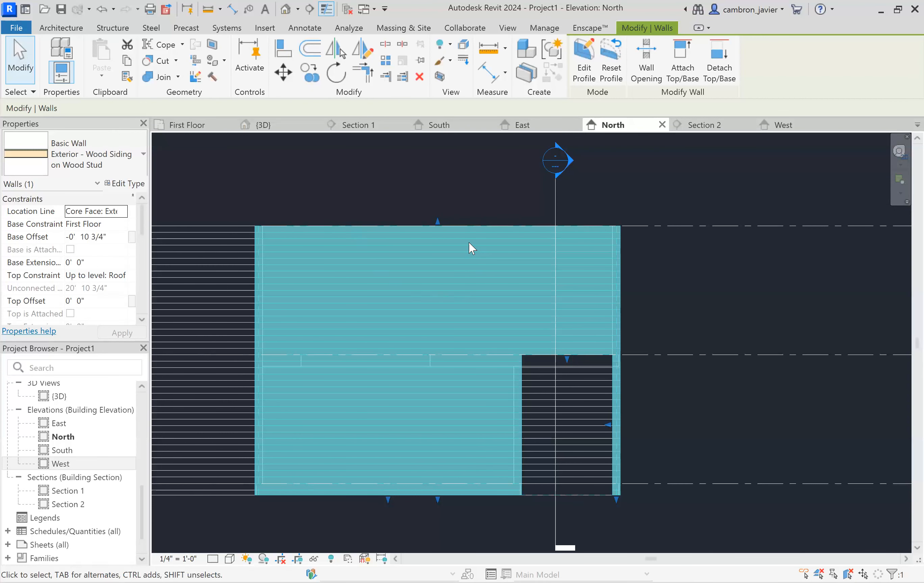
pyautogui.scroll(-2, 464, 243)
pyautogui.scroll(2, 464, 275)
pyautogui.scroll(-1, 477, 202)
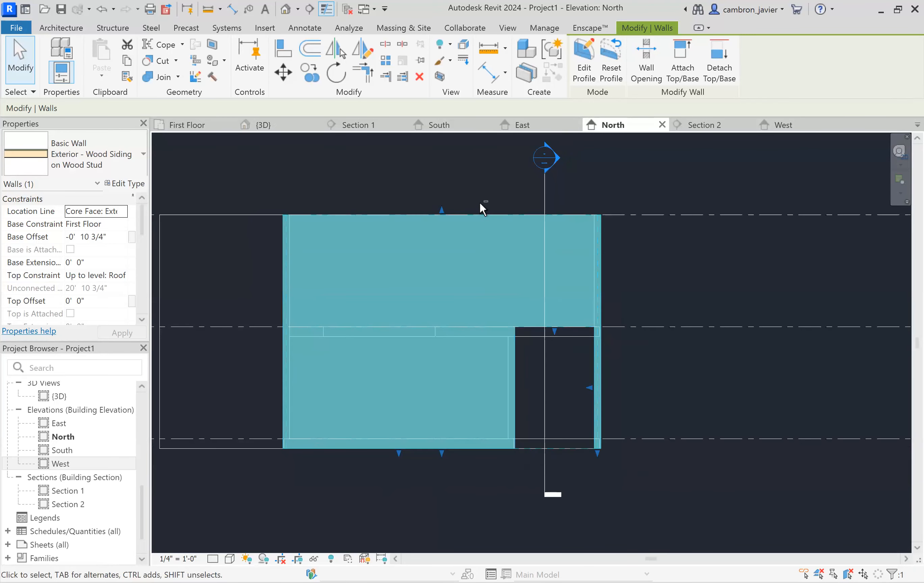
pyautogui.moveTo(479, 203); pyautogui.dragTo(461, 206, button='middle')
pyautogui.click(462, 179)
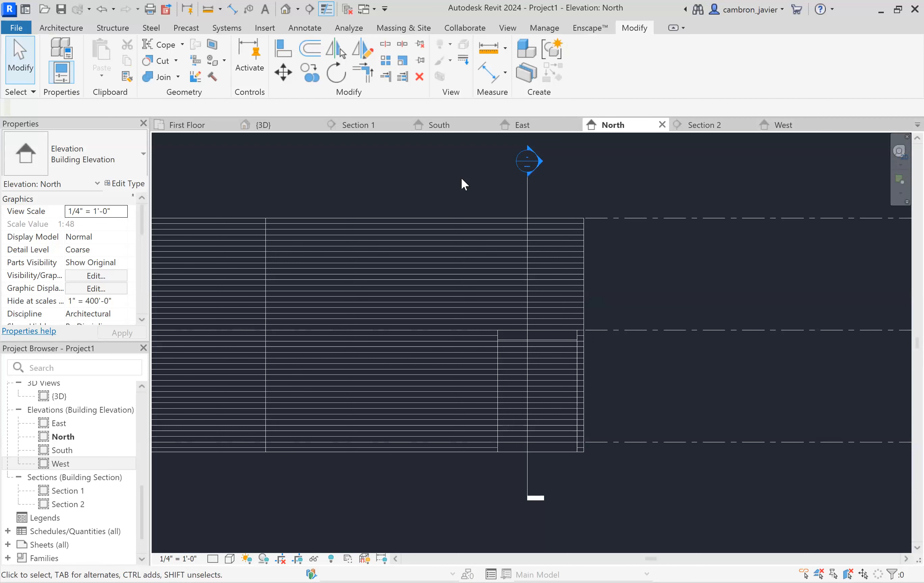
pyautogui.click(474, 230)
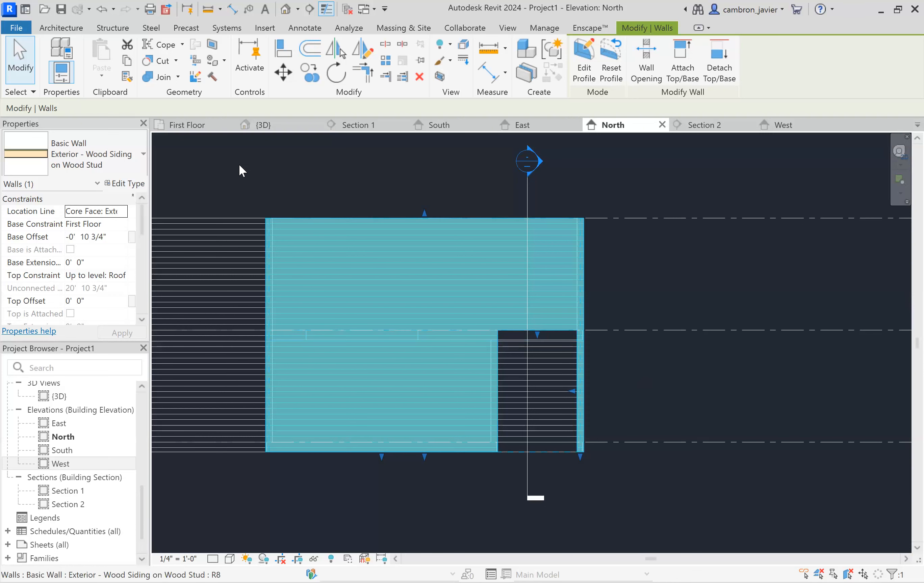
pyautogui.click(292, 180)
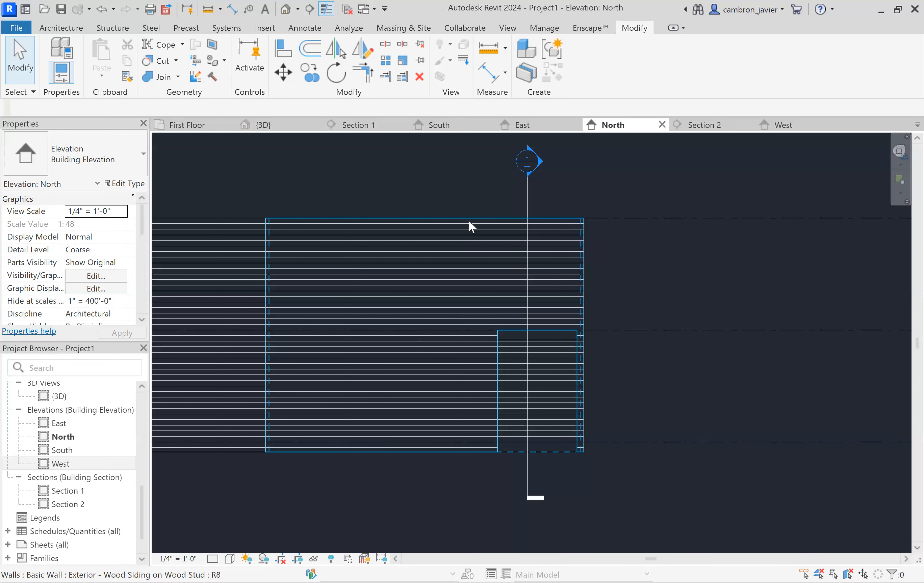
pyautogui.scroll(-2, 643, 278)
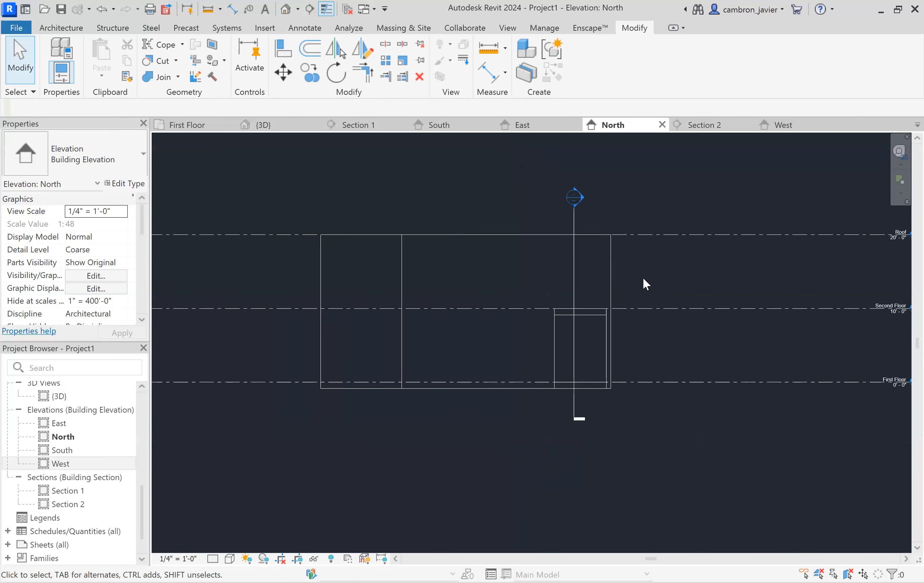
pyautogui.scroll(1, 530, 291)
pyautogui.click(530, 292)
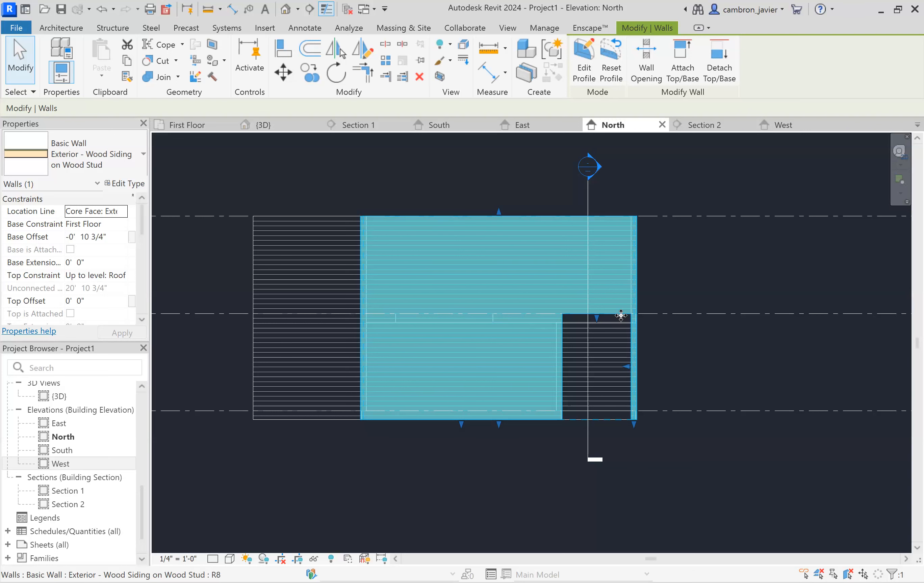
pyautogui.scroll(3, 559, 313)
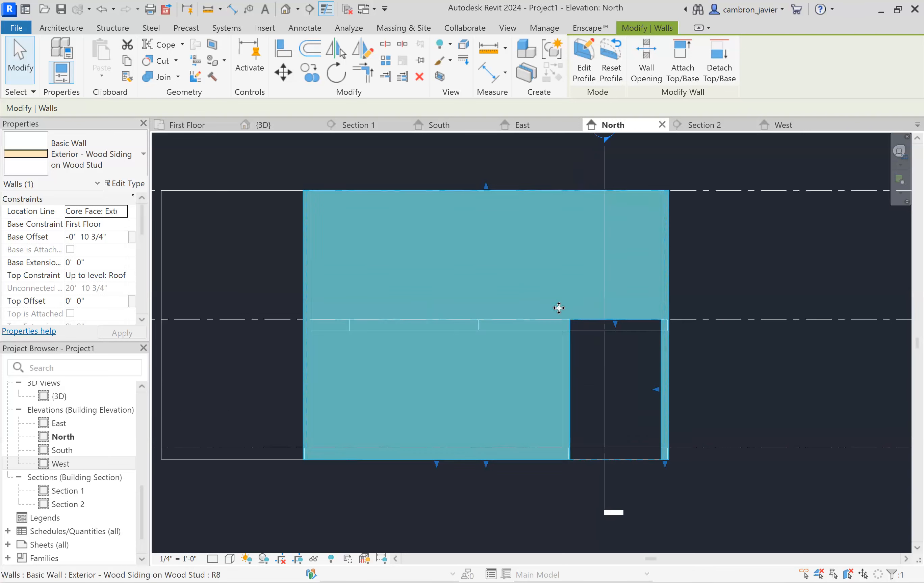
pyautogui.click(777, 291)
# Raise the base of the north wall to the First Floor level in the North elevation.
pyautogui.click(492, 288)
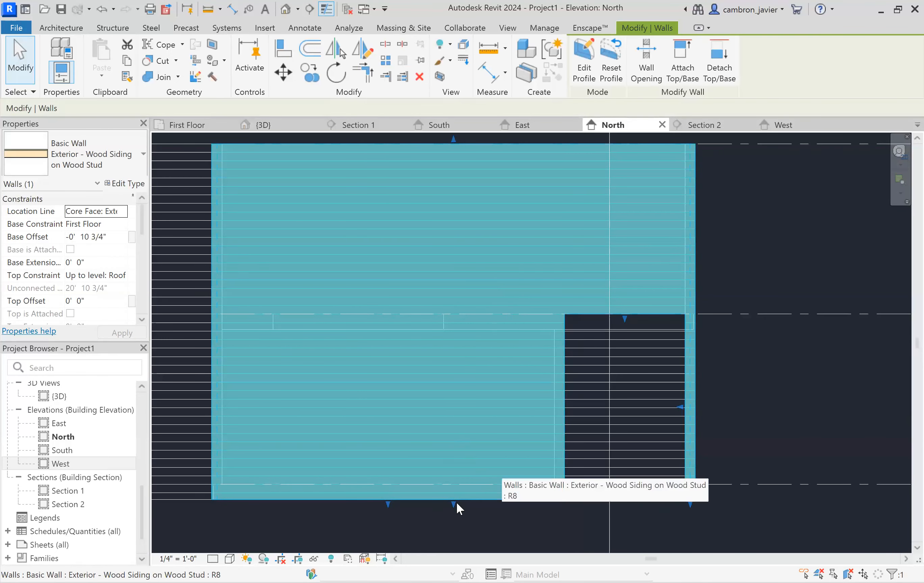
pyautogui.moveTo(454, 504); pyautogui.dragTo(453, 490)
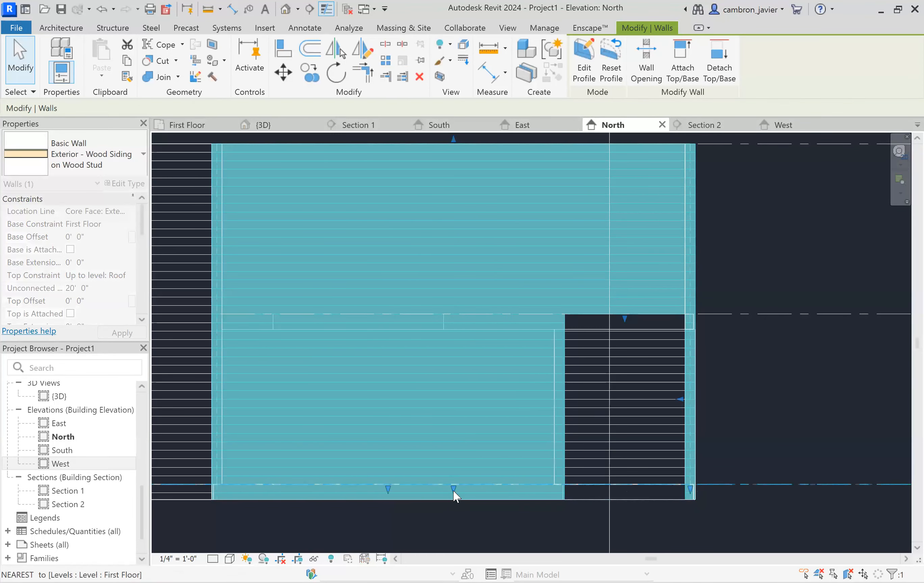
pyautogui.click(439, 516)
pyautogui.click(526, 363)
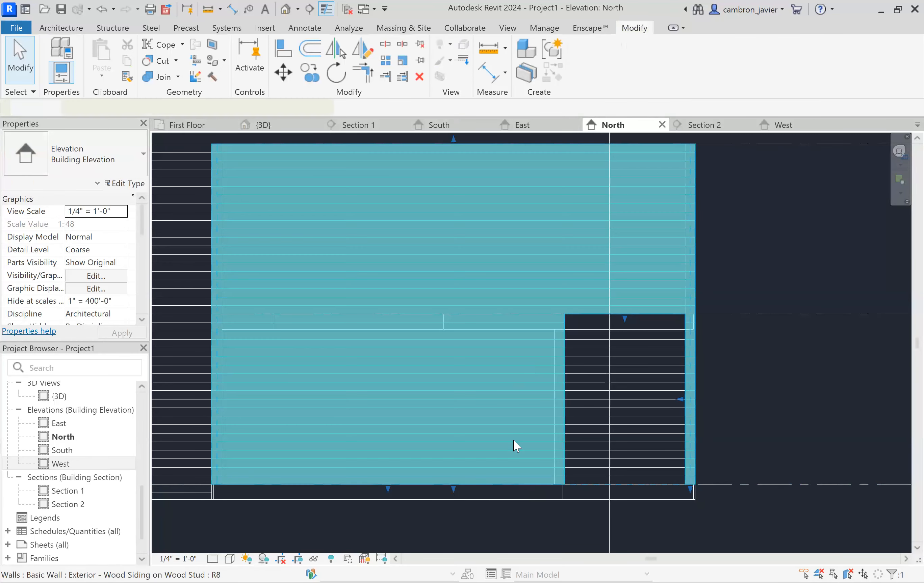
pyautogui.click(440, 523)
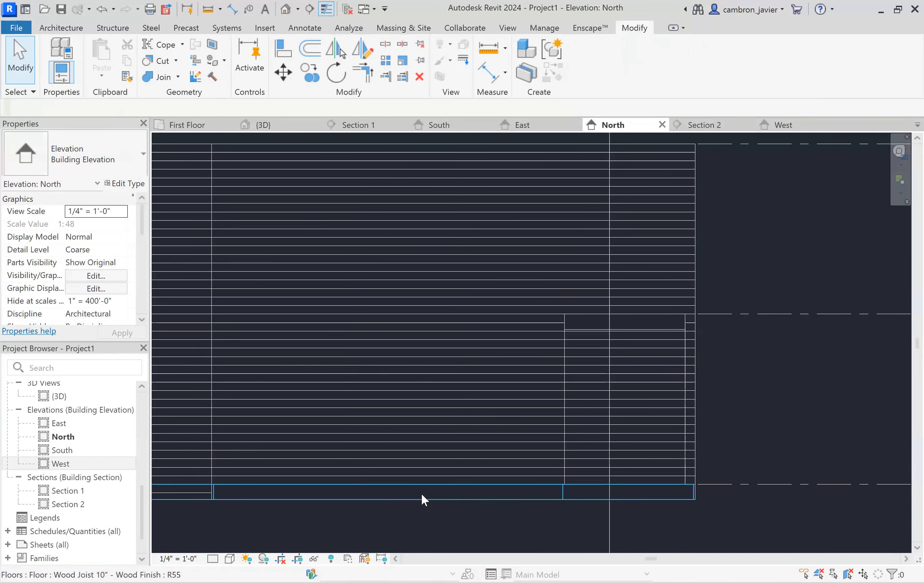
# Move the Section 2 line away from the opening so it cuts the solid part of the north wall.
pyautogui.scroll(-5, 521, 387)
pyautogui.click(564, 241)
pyautogui.moveTo(530, 248); pyautogui.dragTo(513, 250)
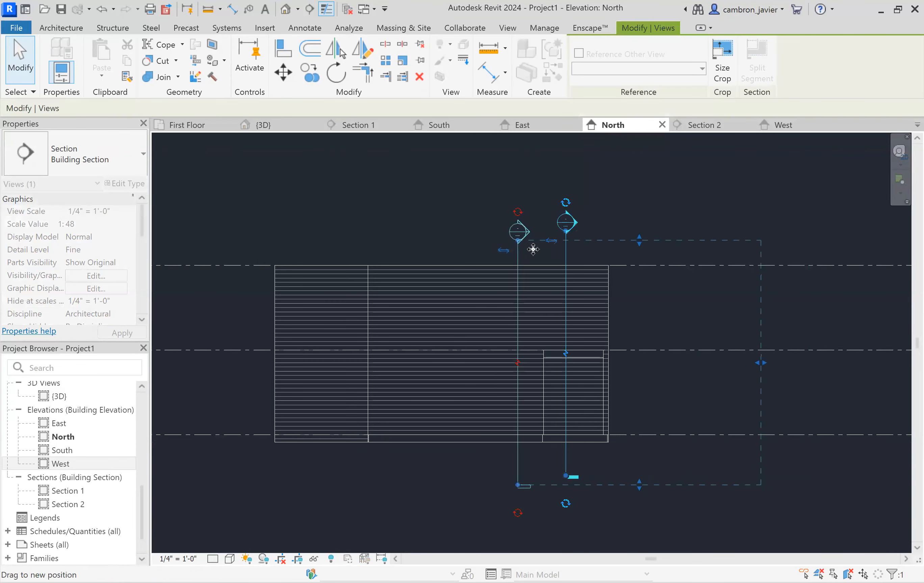
pyautogui.click(628, 211)
pyautogui.scroll(1, 533, 241)
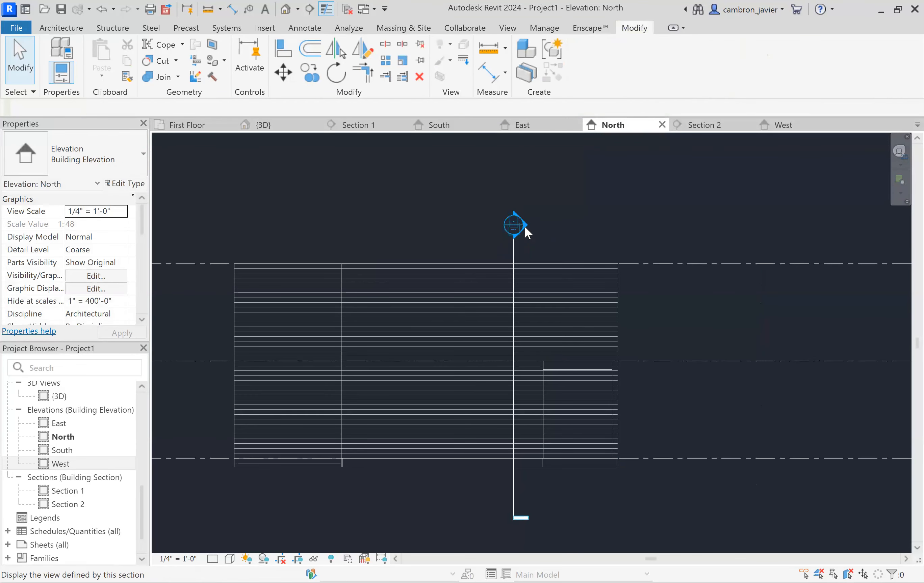
# Open Section 2 from its section mark and inspect the north wall's base at the first floor edge.
pyautogui.doubleClick(525, 228)
pyautogui.scroll(2, 662, 391)
pyautogui.click(632, 373)
pyautogui.click(685, 293)
pyautogui.click(632, 408)
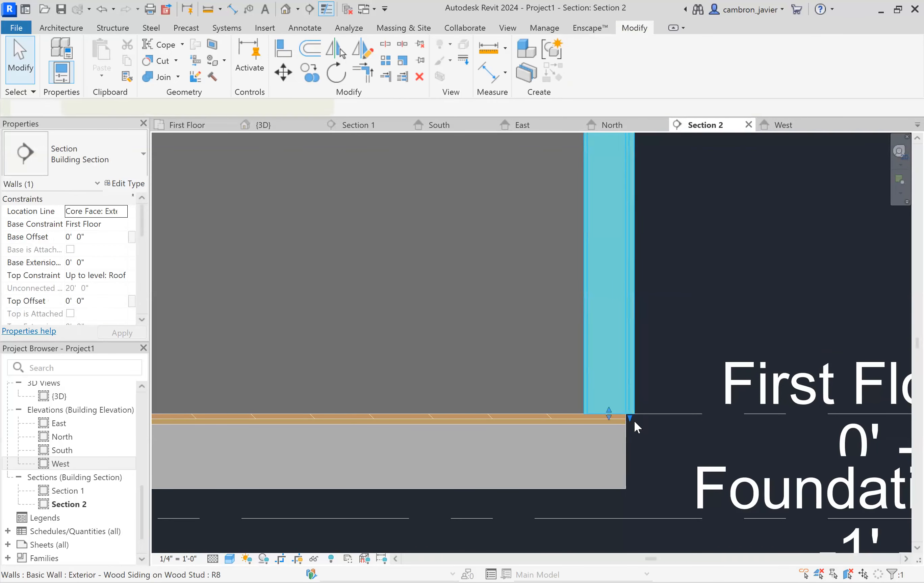
pyautogui.click(665, 350)
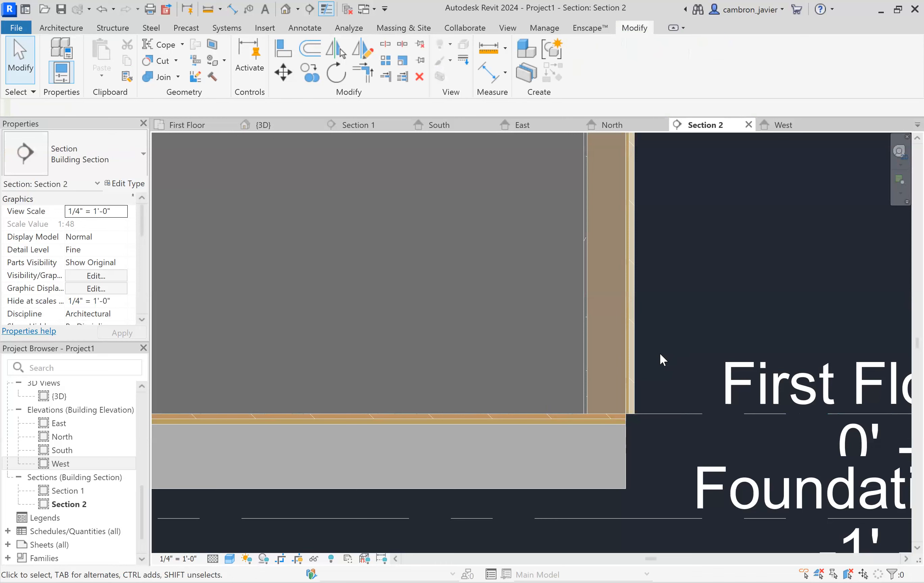
# Try to align the bottom of the north wall's siding with the underside of the first floor in Section 2.
pyautogui.press('a')
pyautogui.press('l')
pyautogui.click(581, 488)
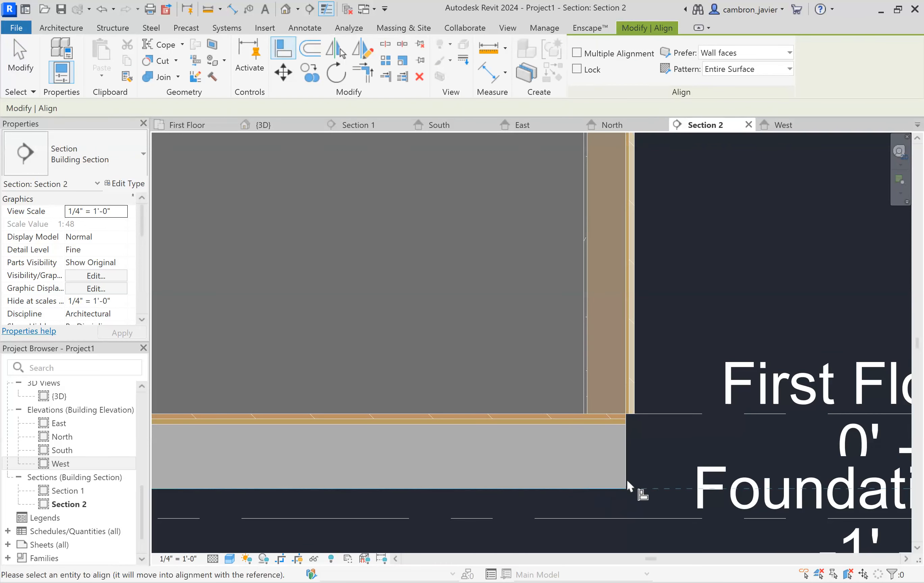
pyautogui.scroll(2, 626, 479)
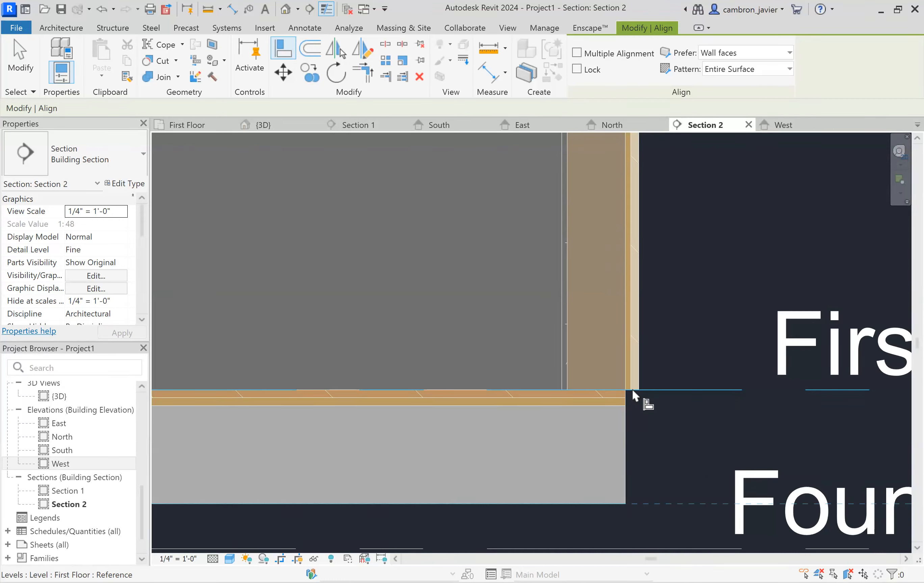
pyautogui.press('Tab')
pyautogui.press('Tab')
pyautogui.press('Tab')
pyautogui.press('Tab')
pyautogui.press('Tab')
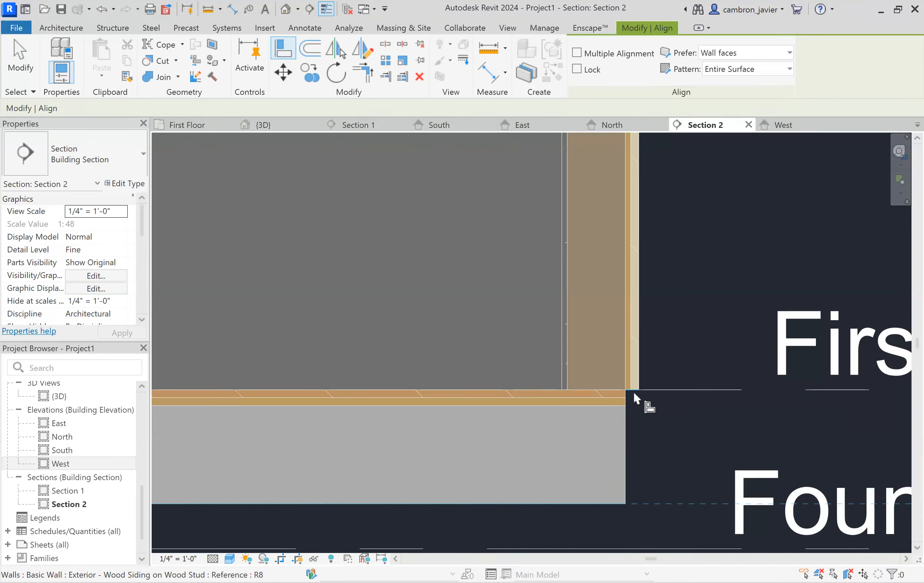
pyautogui.click(634, 391)
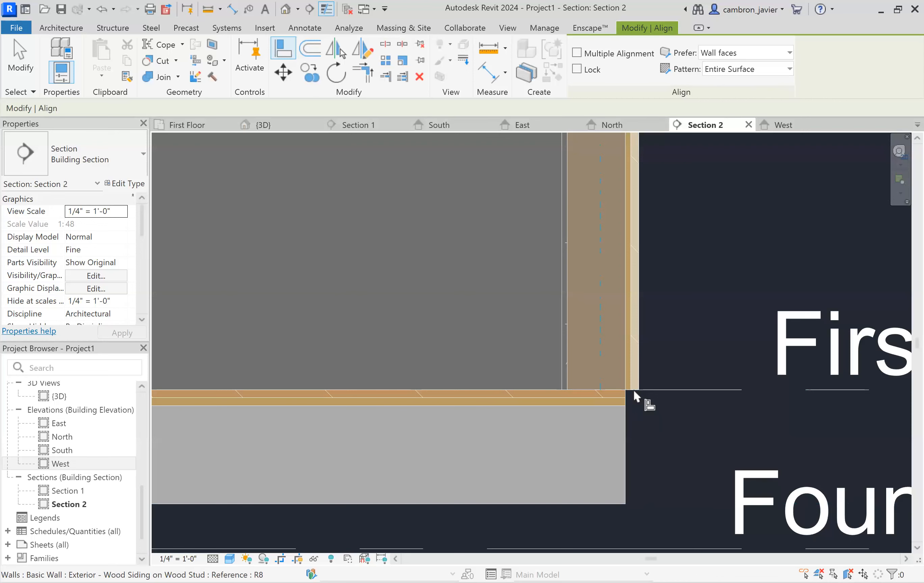
pyautogui.press('Escape')
# Retry aligning the north wall's unlocked outer layers with the first floor's underside, and cancel the failed operation.
pyautogui.press('a')
pyautogui.press('l')
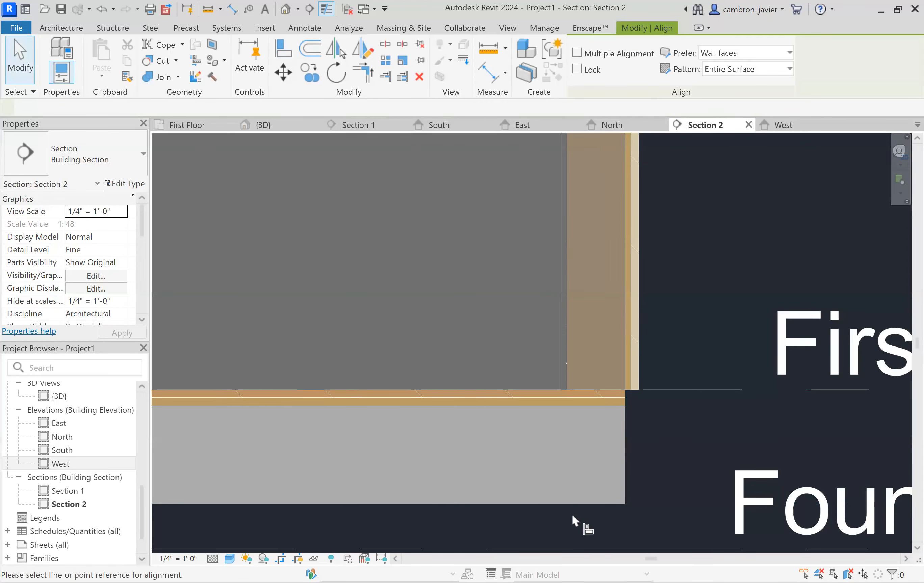
pyautogui.click(583, 503)
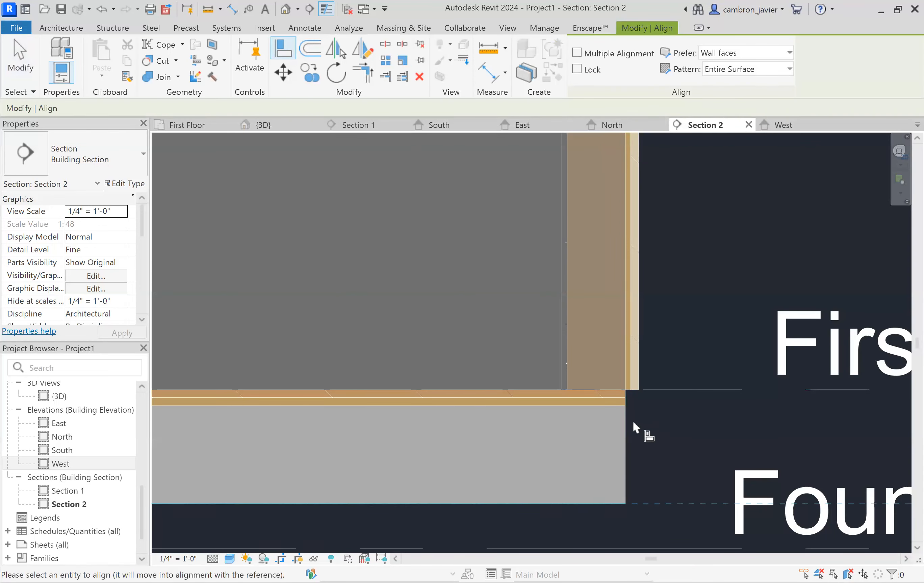
pyautogui.press('Tab')
pyautogui.click(635, 391)
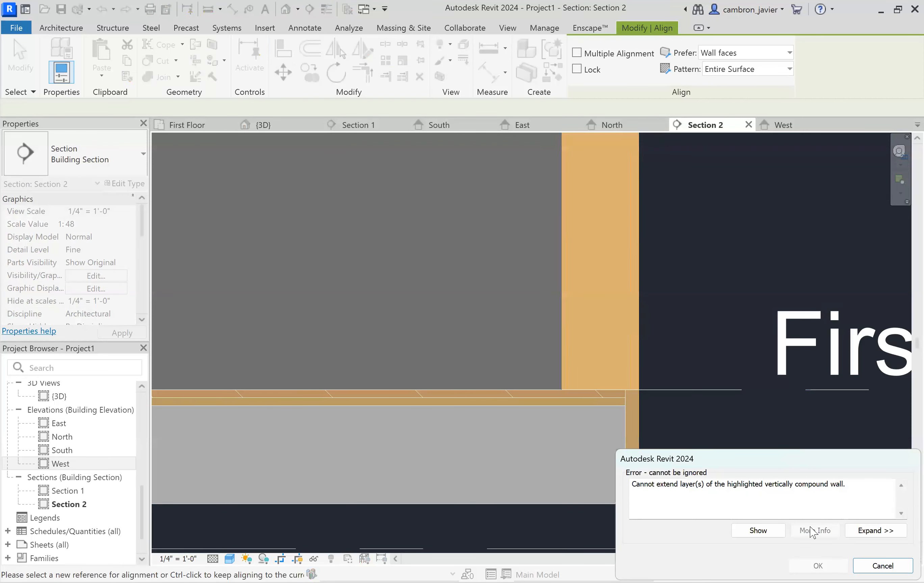
pyautogui.click(882, 566)
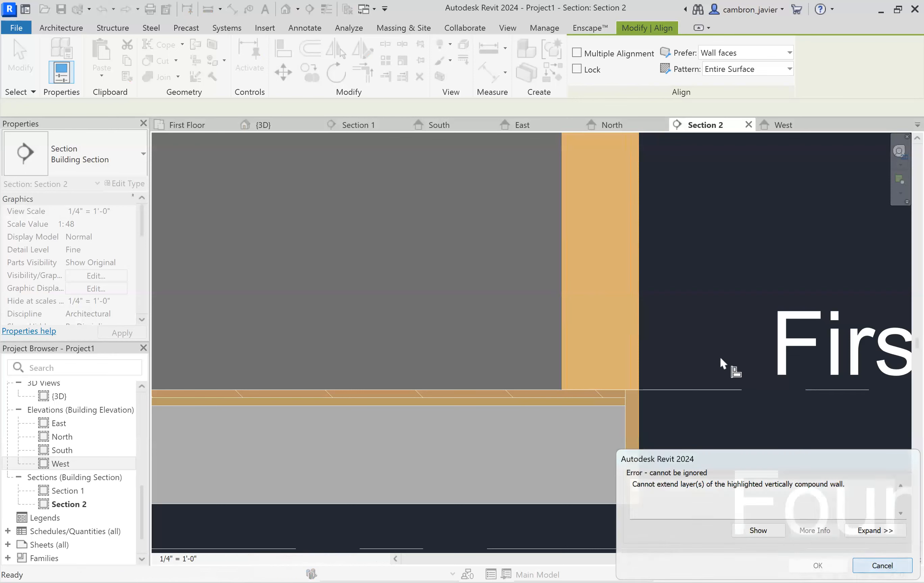
pyautogui.press('Escape')
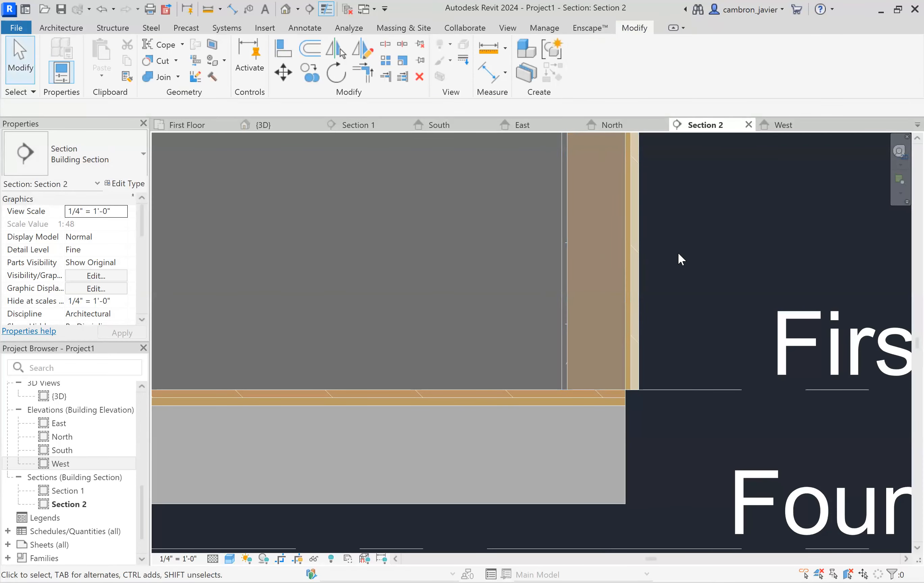
# Lower the base of the whole north wall to the underside of the first floor, a base offset of -0' 10 3/4".
pyautogui.click(626, 235)
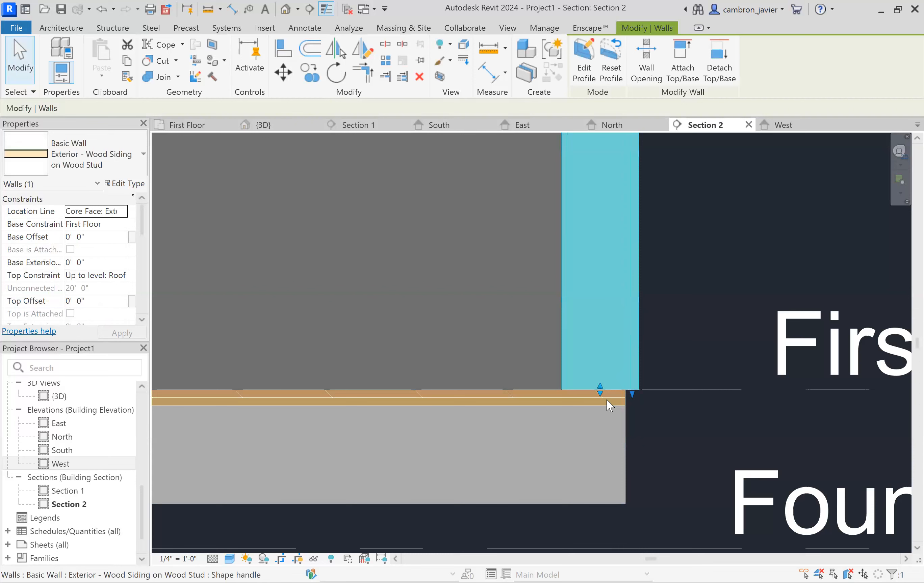
pyautogui.moveTo(598, 391); pyautogui.dragTo(597, 503)
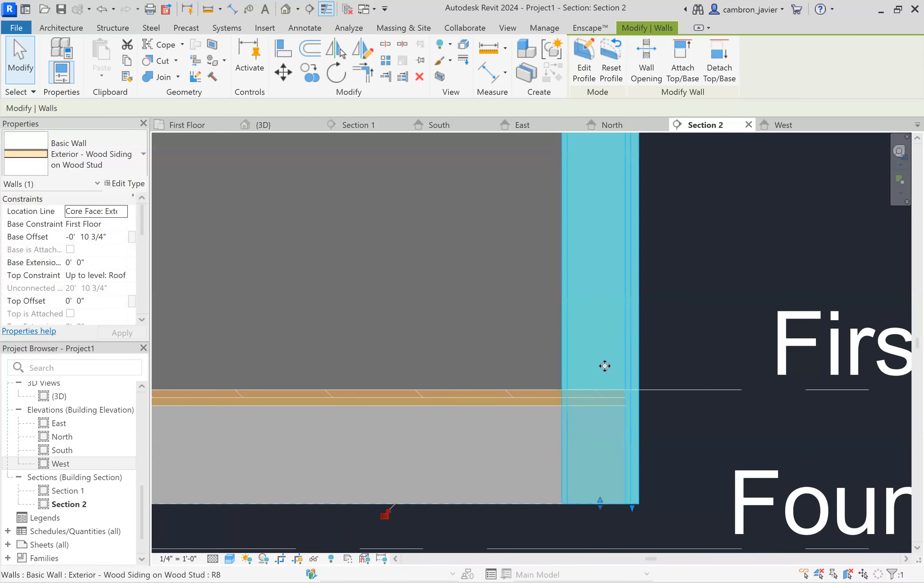
pyautogui.click(689, 287)
pyautogui.click(564, 432)
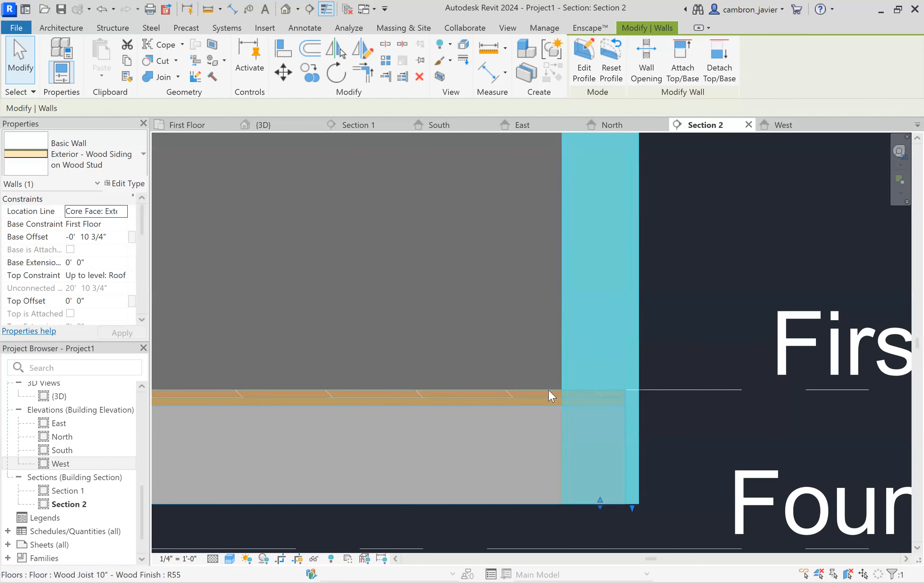
pyautogui.press('Escape')
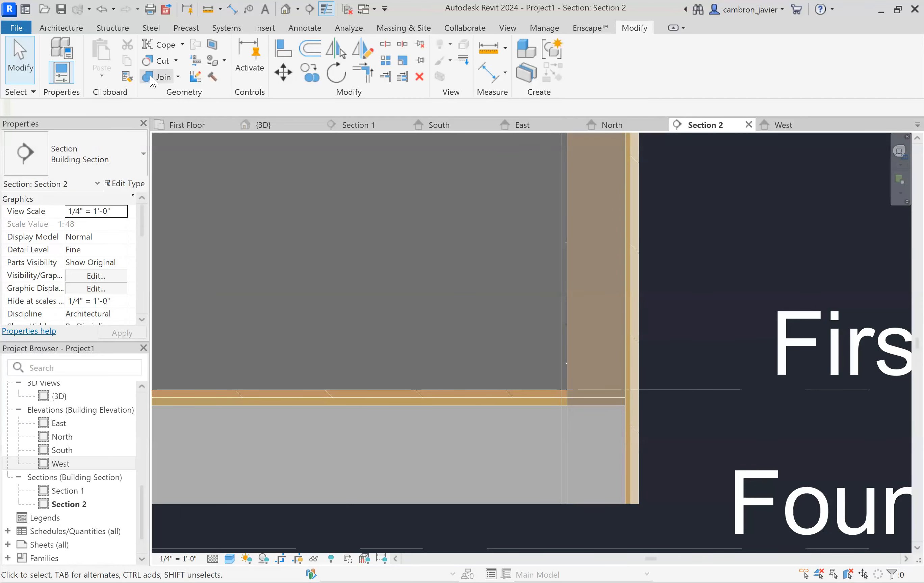
# Join the geometry of the north wall and the first floor in Section 2.
pyautogui.click(153, 79)
pyautogui.click(563, 362)
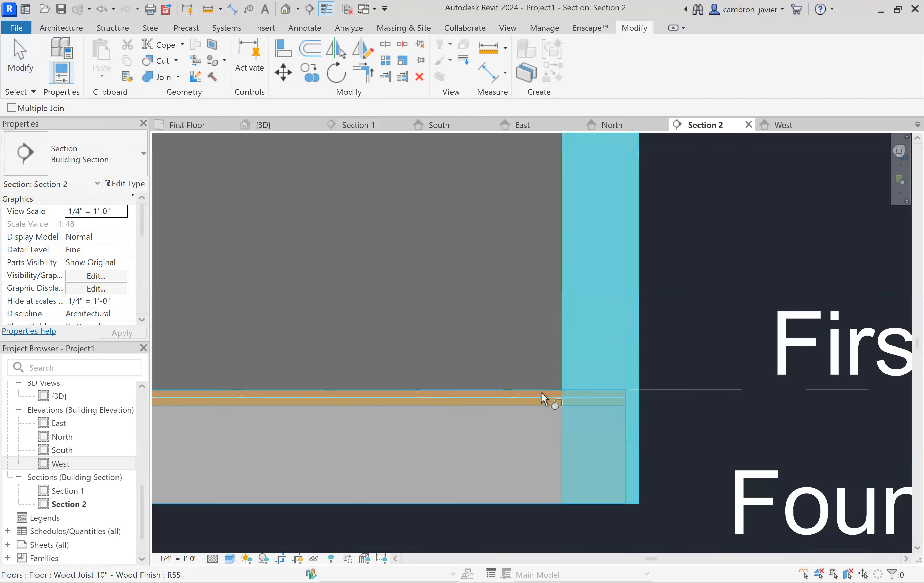
pyautogui.click(540, 398)
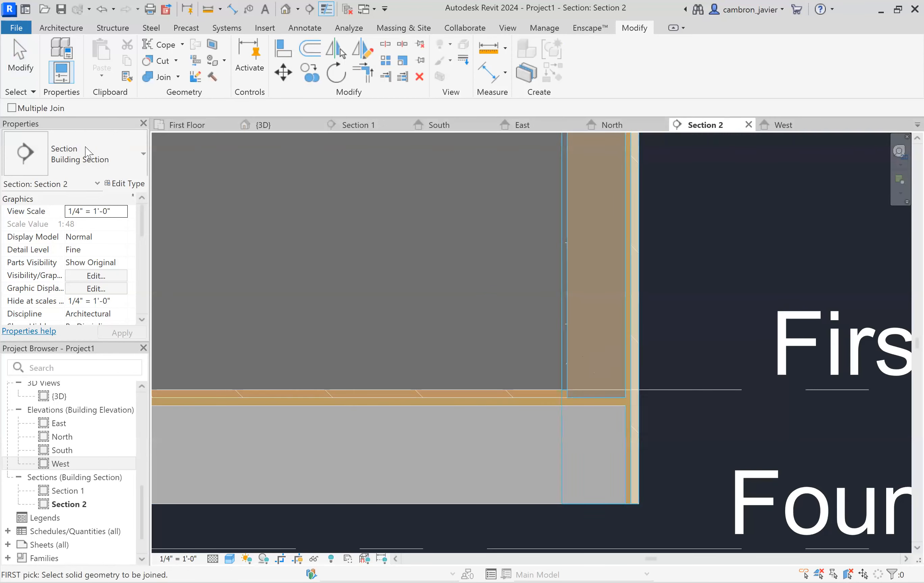
pyautogui.click(25, 50)
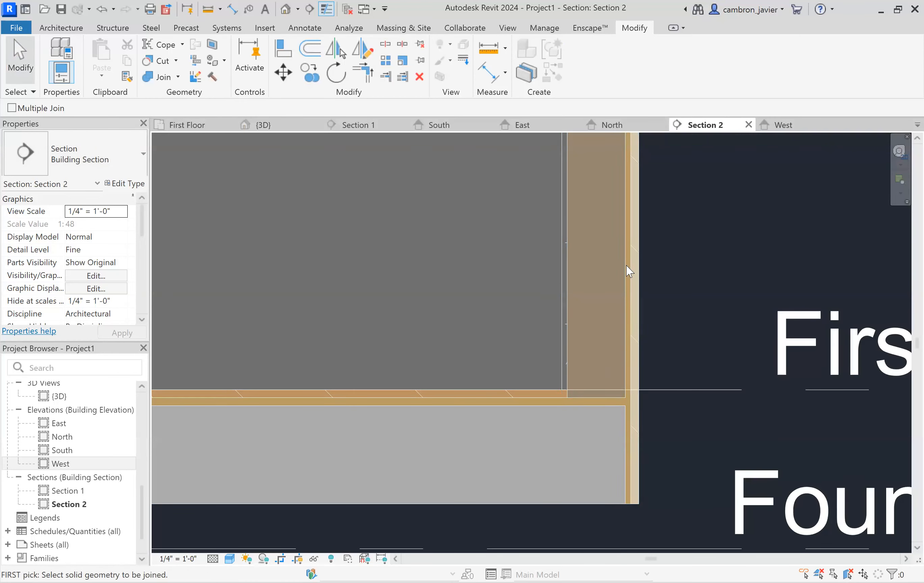
pyautogui.click(625, 266)
pyautogui.click(515, 398)
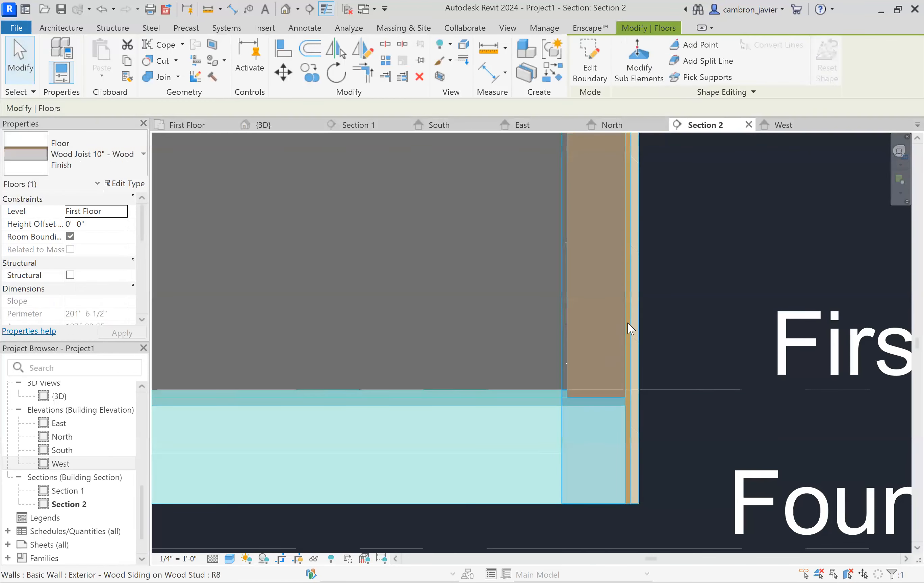
pyautogui.click(627, 324)
pyautogui.click(716, 290)
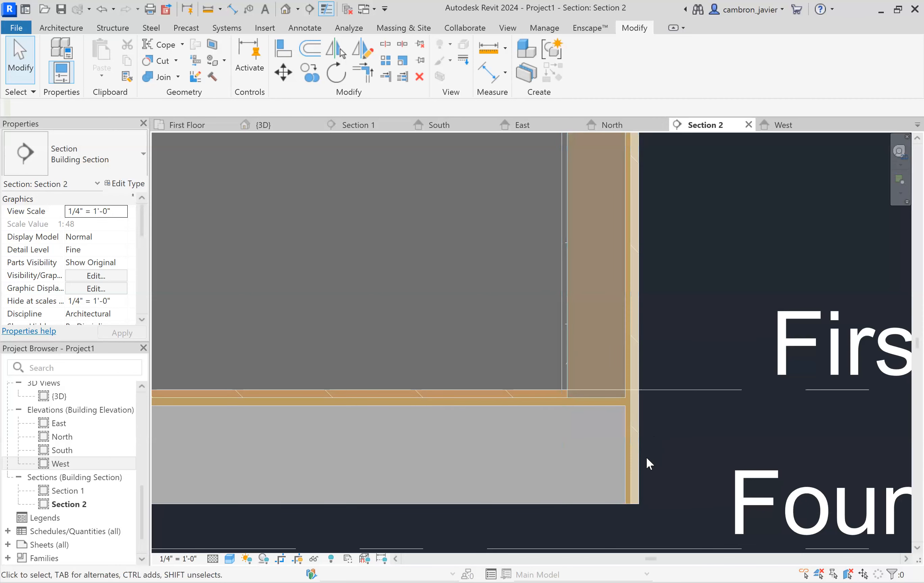
# Move the Section 2 line so it cuts through the north wall's opening, and open the section at the second floor edge.
pyautogui.scroll(-2, 647, 456)
pyautogui.scroll(-5, 705, 253)
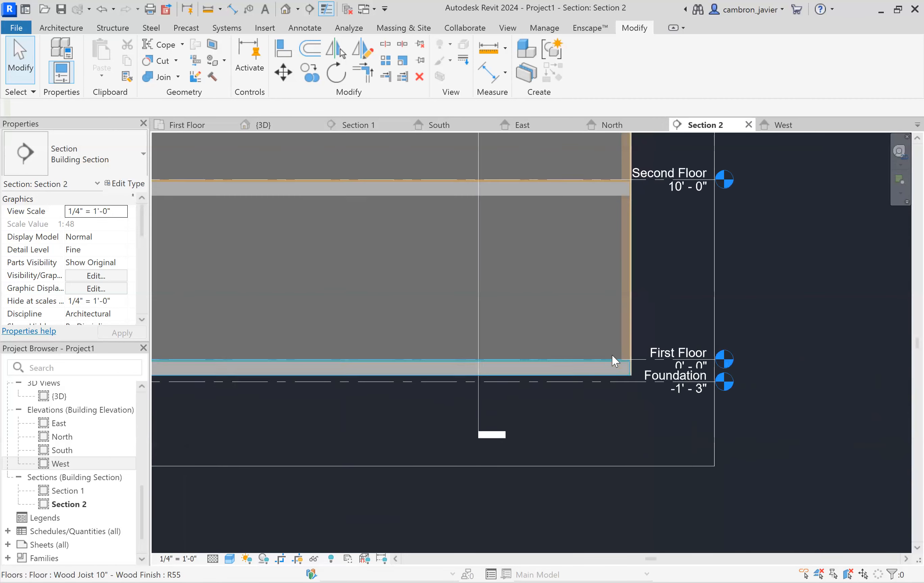
pyautogui.click(611, 124)
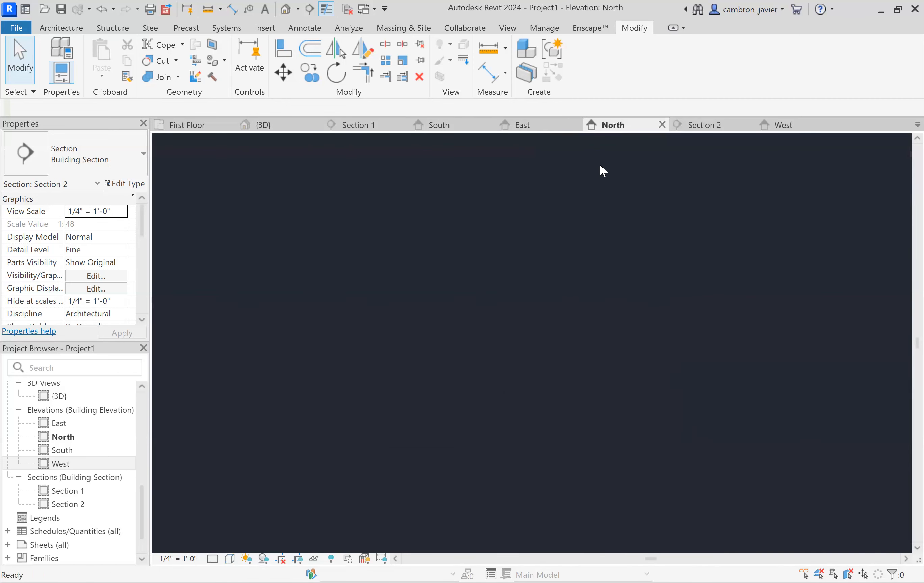
pyautogui.scroll(2, 575, 246)
pyautogui.click(506, 262)
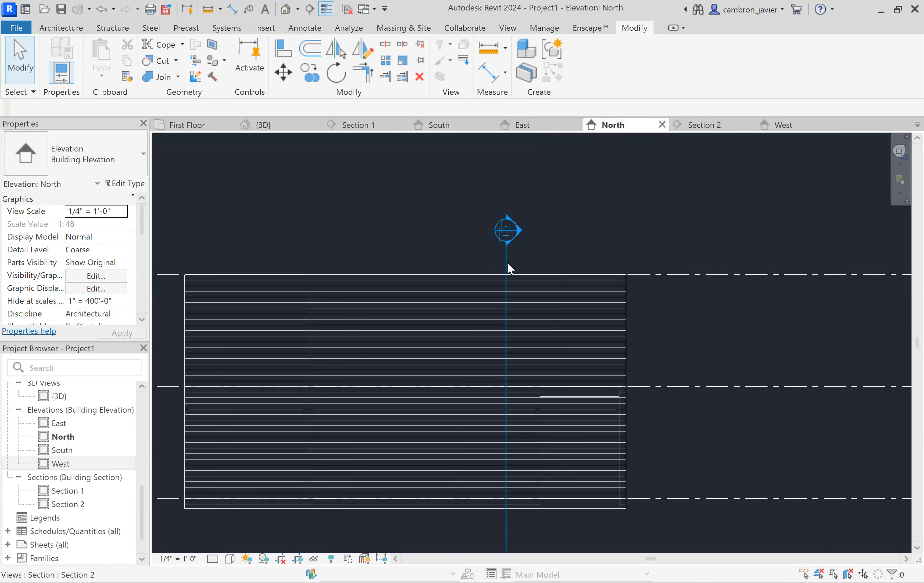
pyautogui.moveTo(569, 262); pyautogui.dragTo(583, 259)
pyautogui.click(628, 250)
pyautogui.doubleClick(595, 229)
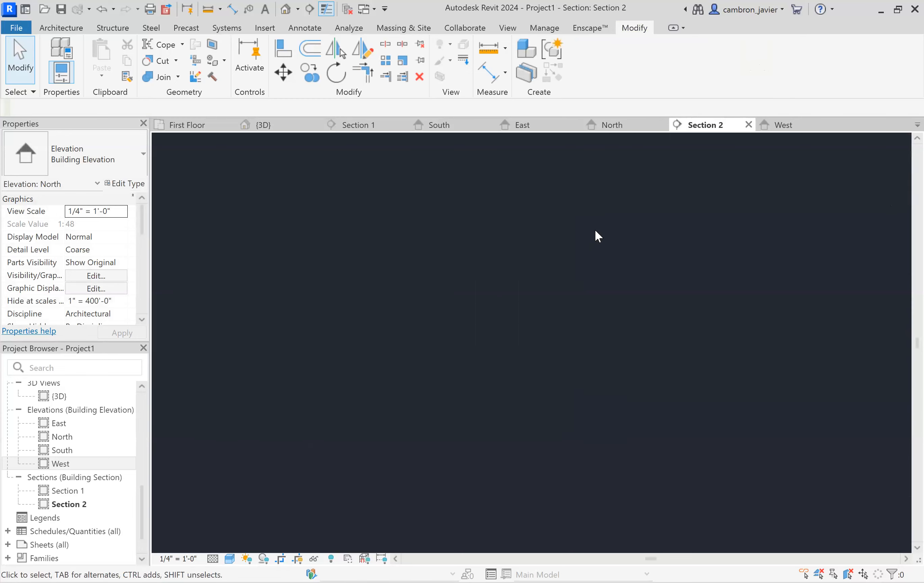
pyautogui.scroll(10, 620, 287)
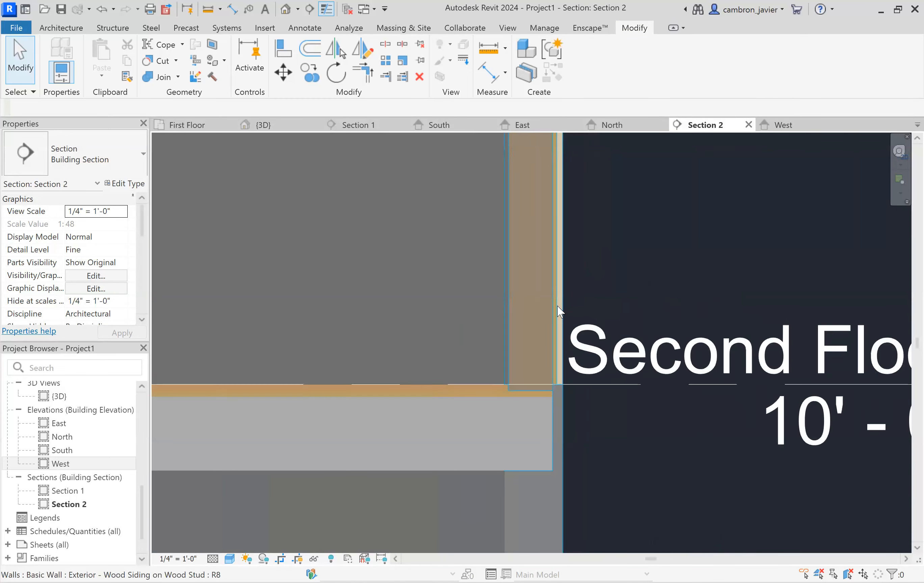
# Try to align the base of the north wall's outer layers above the opening with the underside of the second floor.
pyautogui.click(559, 311)
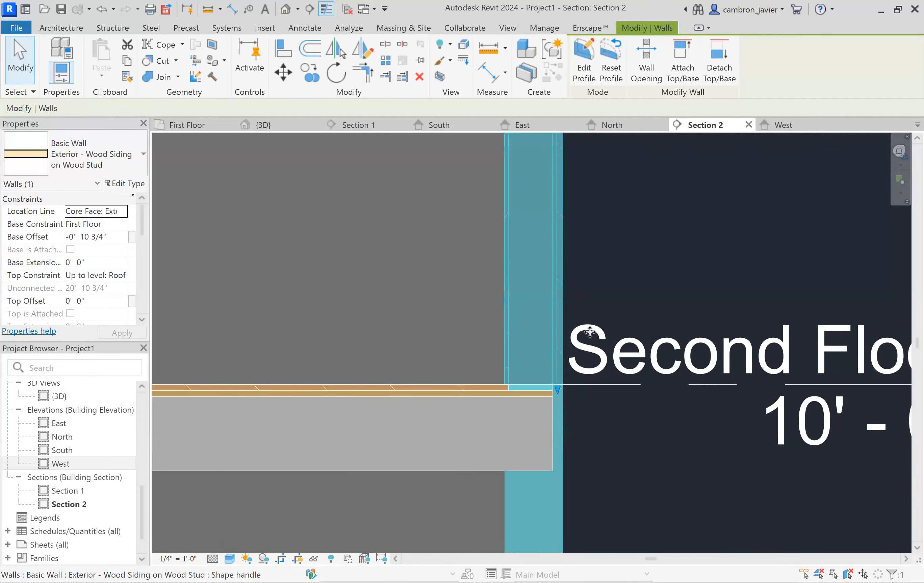
pyautogui.press('a')
pyautogui.press('l')
pyautogui.click(479, 470)
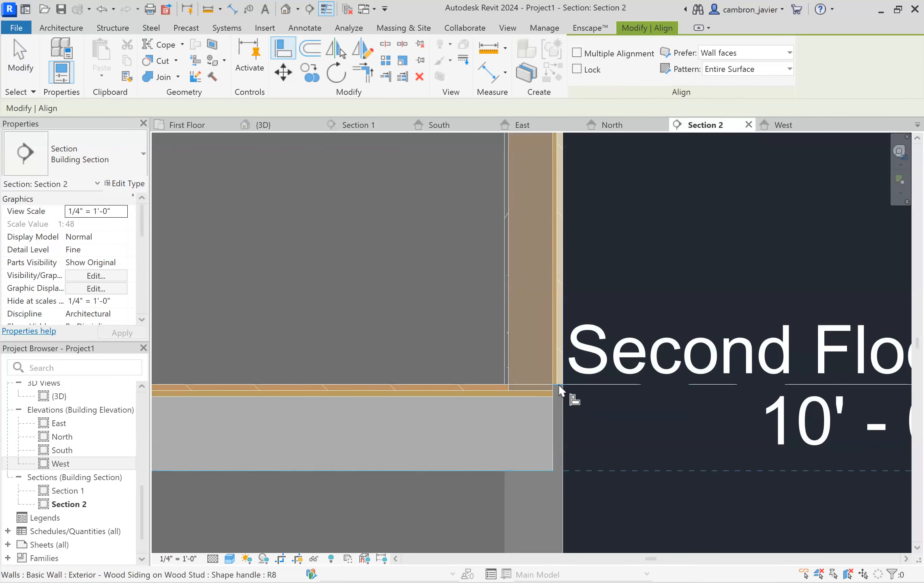
pyautogui.click(558, 384)
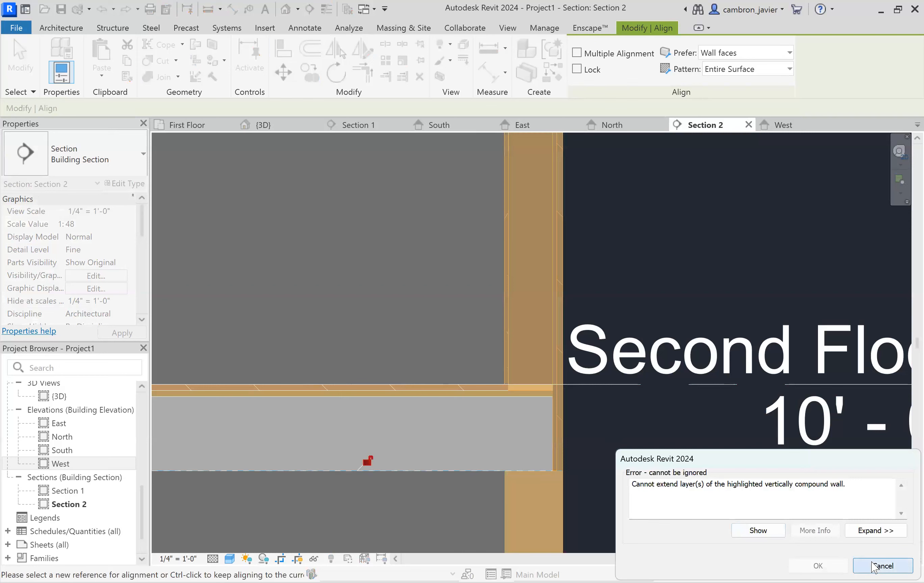
pyautogui.click(883, 566)
pyautogui.press('Escape')
pyautogui.press('Escape')
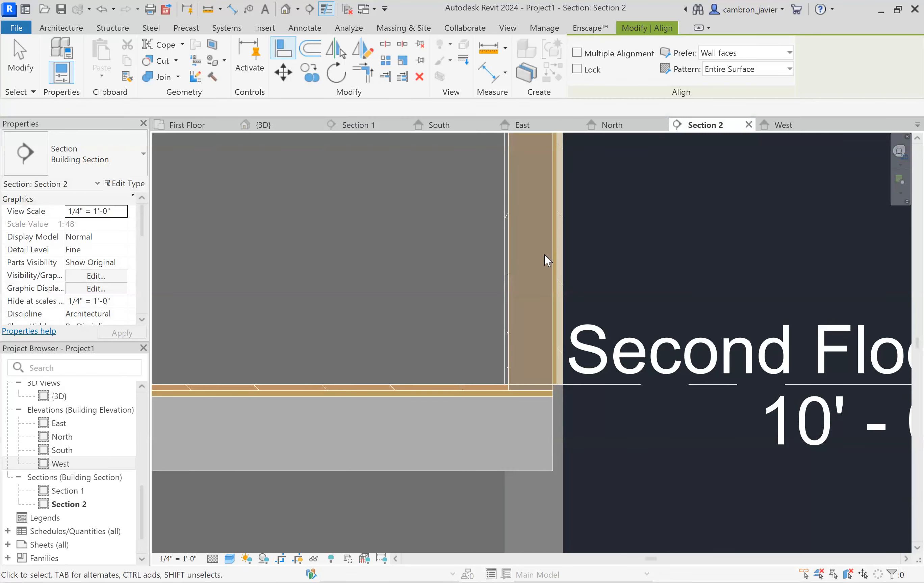
# Edit the north wall's profile in the North elevation, aligning the opening's top edge with the underside of the second floor.
pyautogui.click(612, 124)
pyautogui.click(608, 379)
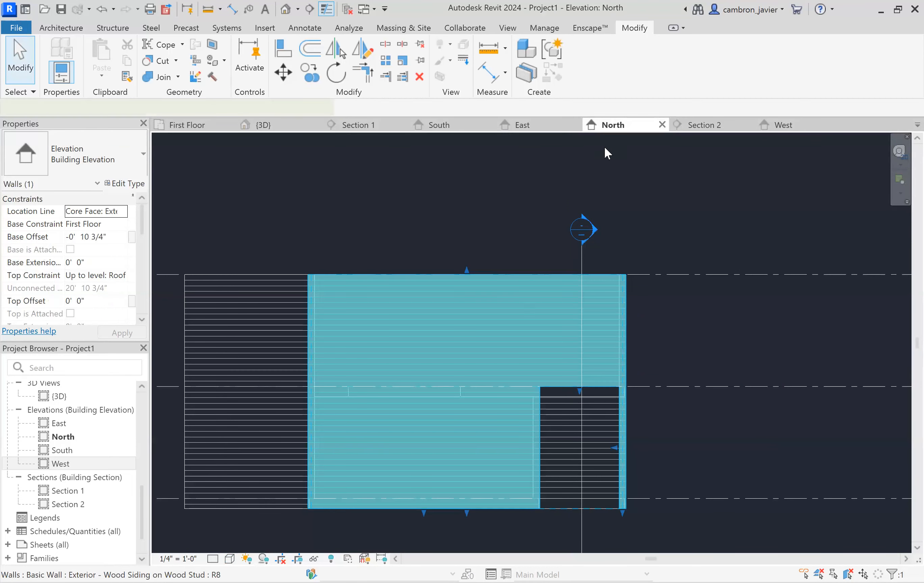
pyautogui.click(584, 62)
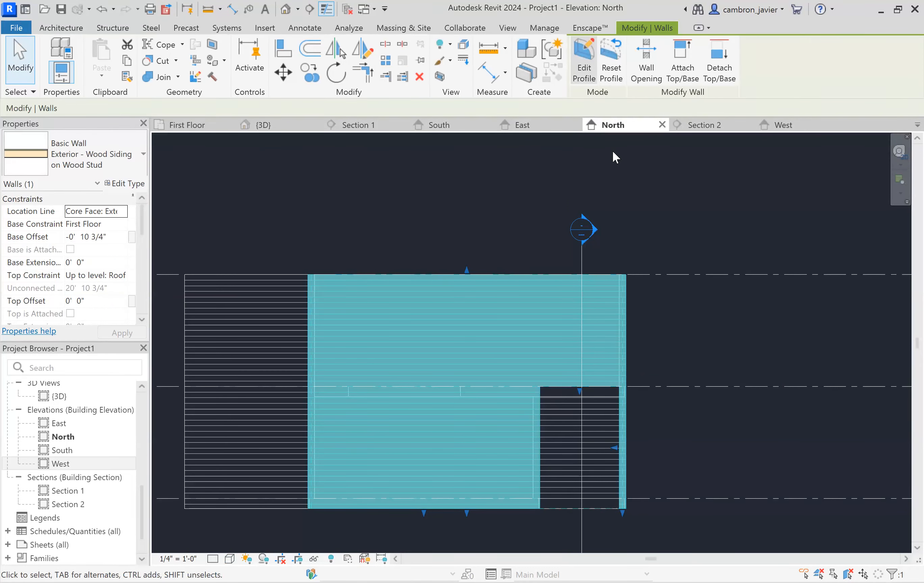
pyautogui.scroll(5, 603, 386)
pyautogui.click(590, 381)
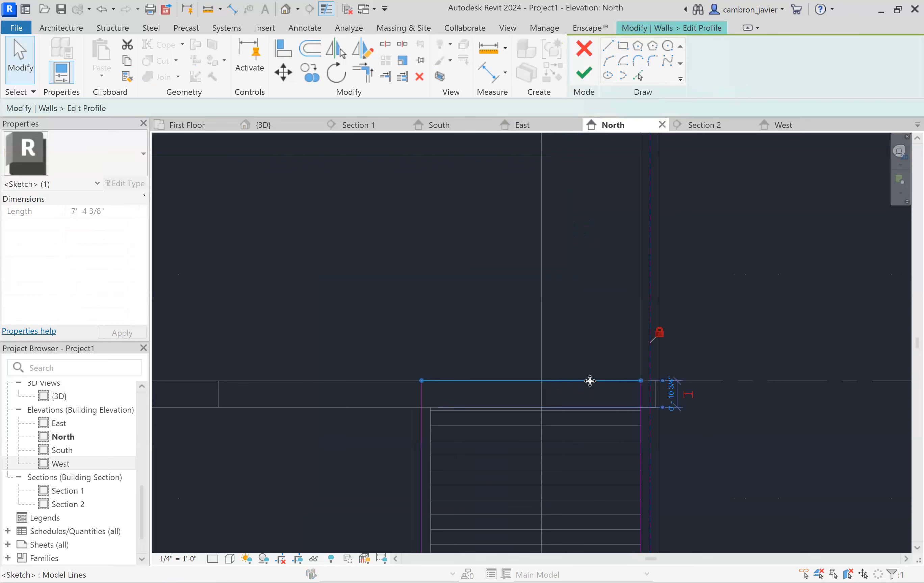
pyautogui.press('a')
pyautogui.press('l')
pyautogui.scroll(1, 597, 407)
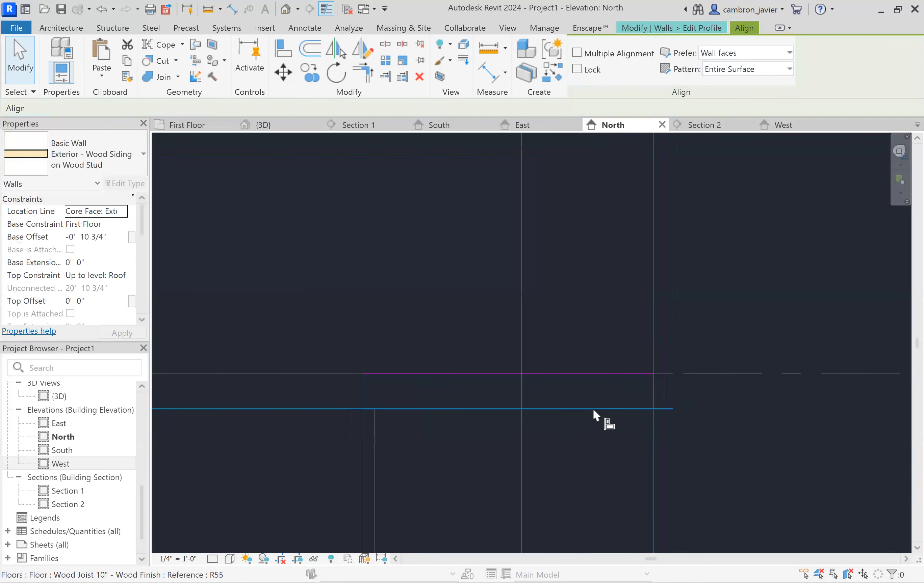
pyautogui.click(590, 373)
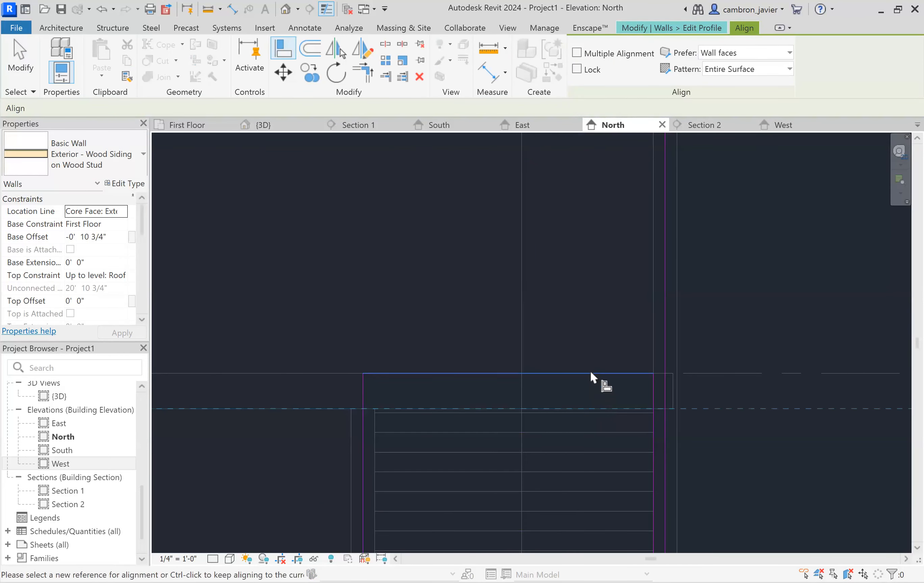
pyautogui.scroll(-3, 637, 251)
pyautogui.press('Escape')
pyautogui.press('Escape')
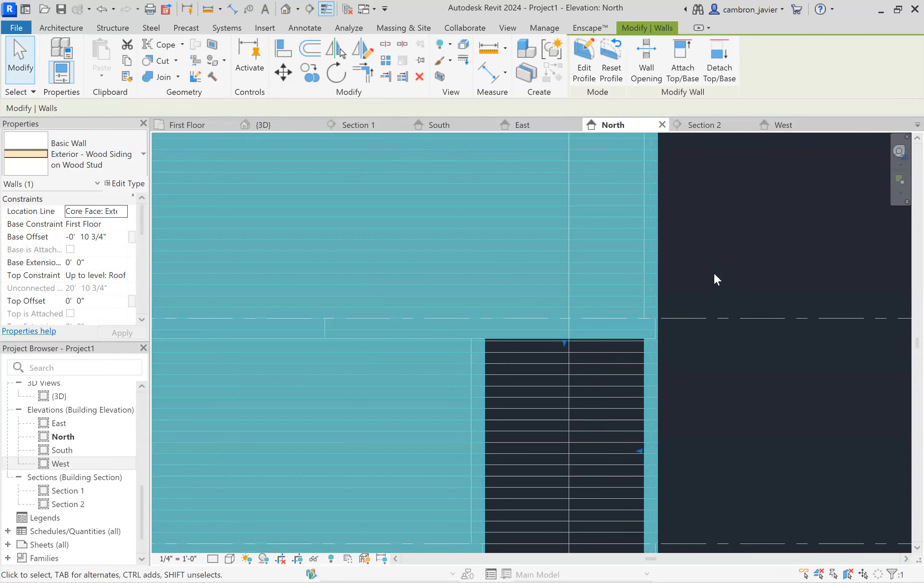
pyautogui.click(714, 273)
# Open Section 2 from its section mark and check the north wall's outer layers at the second floor edge.
pyautogui.scroll(-1, 544, 368)
pyautogui.scroll(-2, 533, 368)
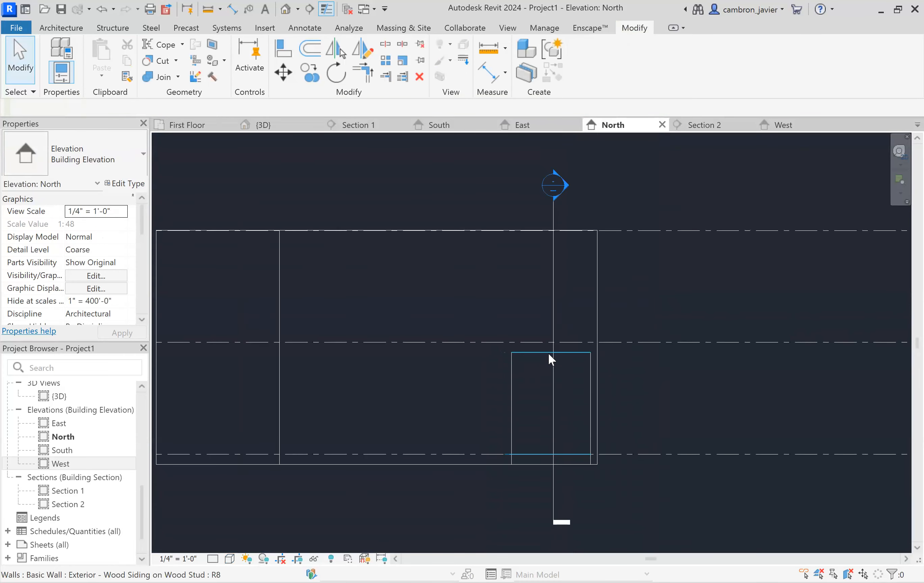
pyautogui.doubleClick(567, 187)
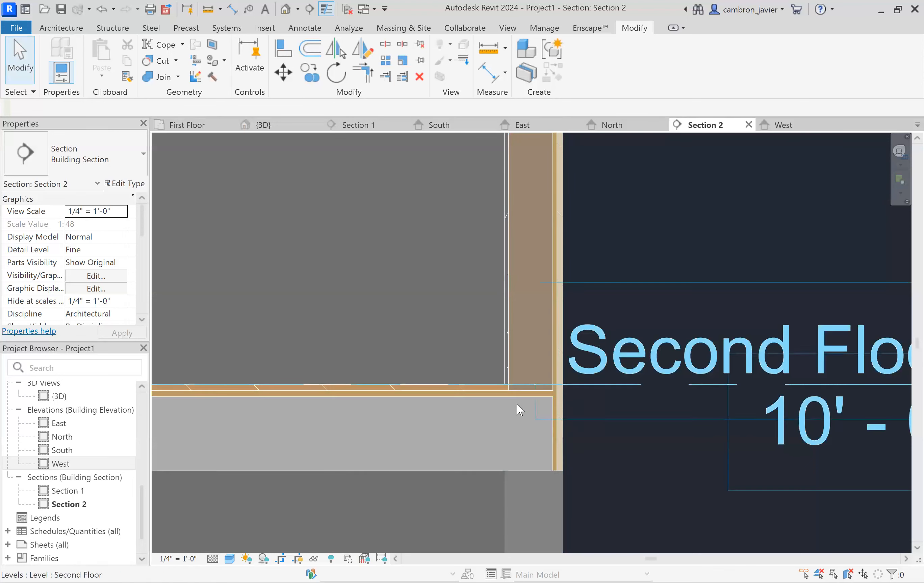
# Open Section 1 from its section mark in Section 2 and check the exterior wall layers at the second floor edge.
pyautogui.scroll(-2, 566, 420)
pyautogui.scroll(-1, 616, 321)
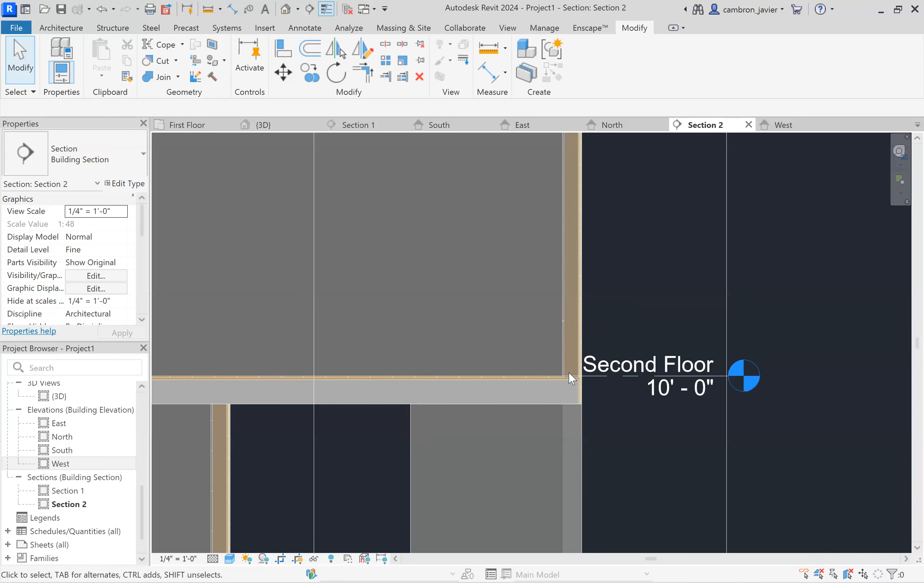
pyautogui.scroll(-5, 576, 372)
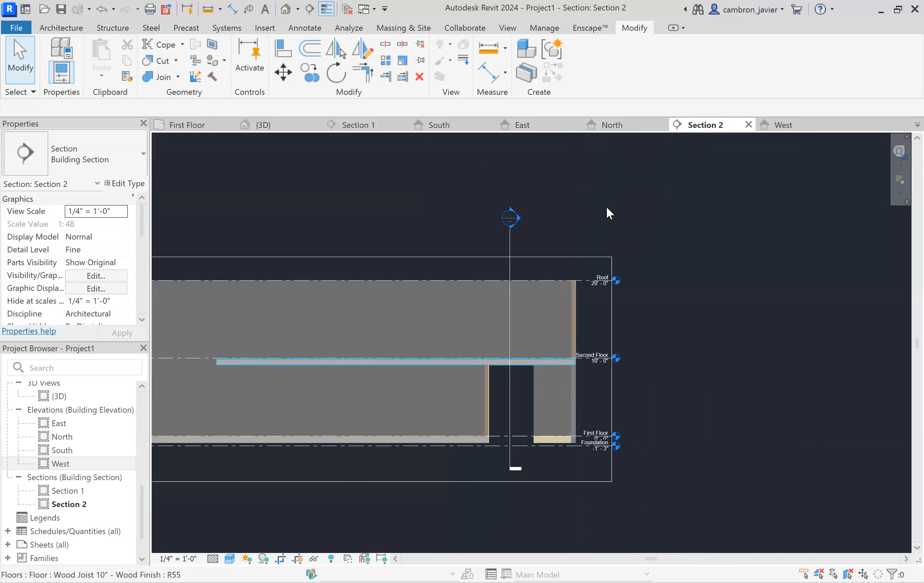
pyautogui.doubleClick(512, 219)
pyautogui.scroll(5, 354, 371)
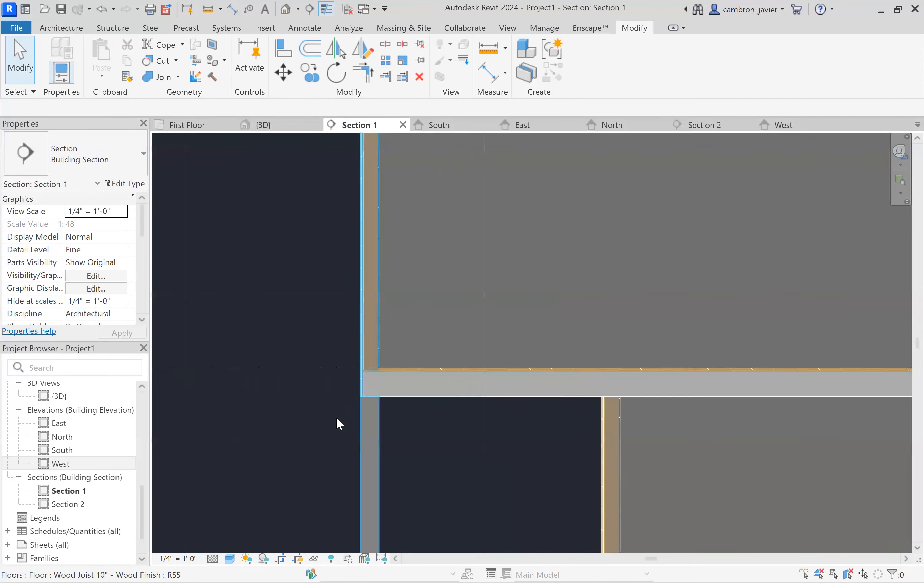
pyautogui.scroll(-2, 335, 417)
pyautogui.scroll(-2, 340, 405)
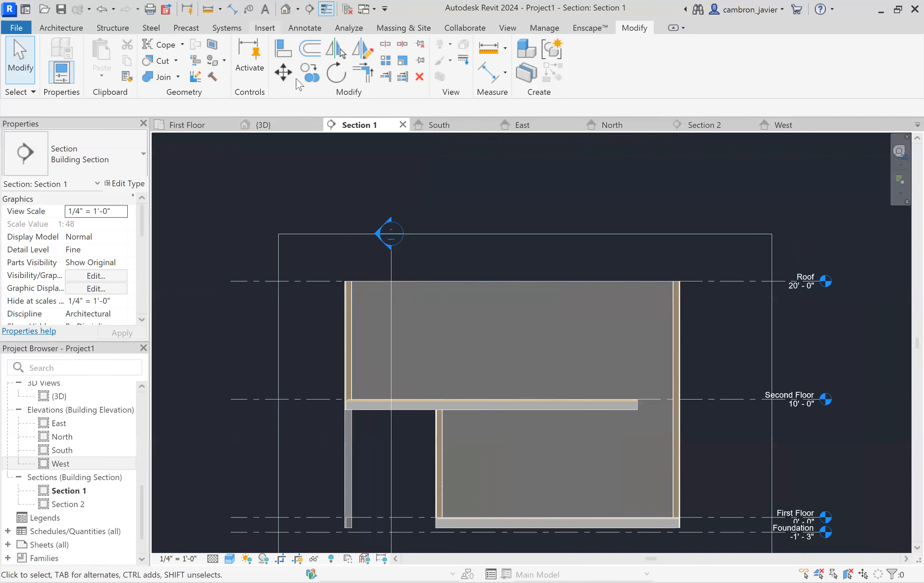
# Open the default 3D view, turn off its section box and orbit around to inspect the whole building from the front.
pyautogui.click(285, 9)
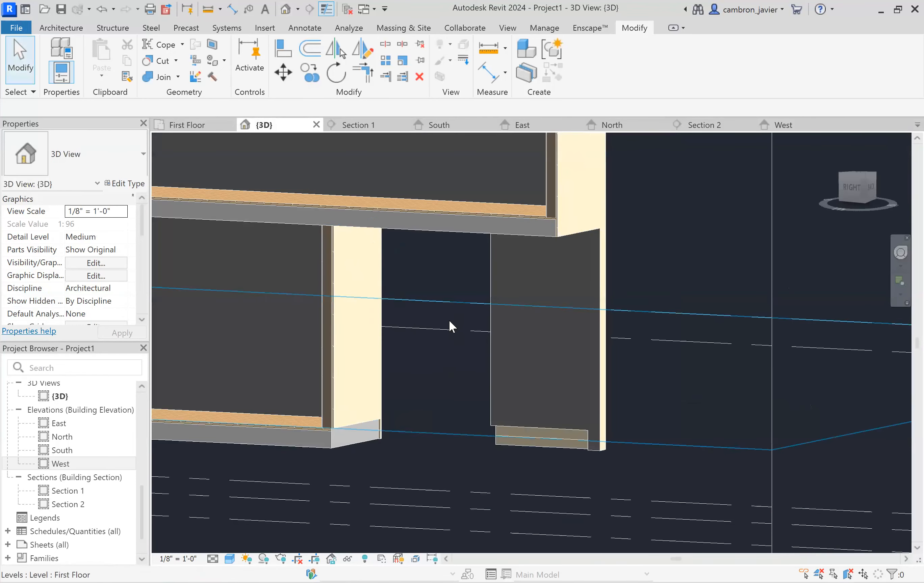
pyautogui.scroll(-2, 450, 321)
pyautogui.scroll(-4, 456, 334)
pyautogui.keyDown('shift'); pyautogui.moveTo(494, 334); pyautogui.dragTo(402, 409, button='middle'); pyautogui.keyUp('shift')
pyautogui.scroll(-3, 78, 270)
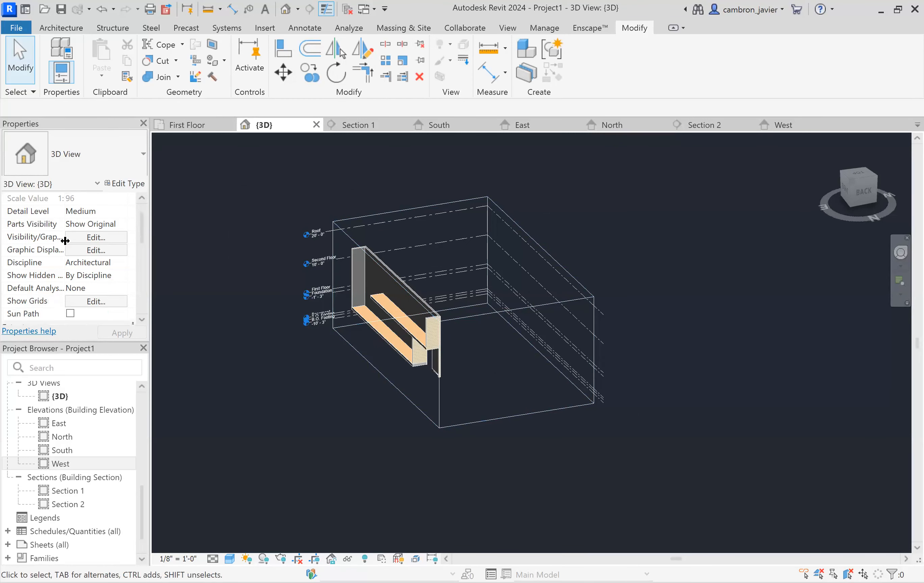
pyautogui.click(70, 300)
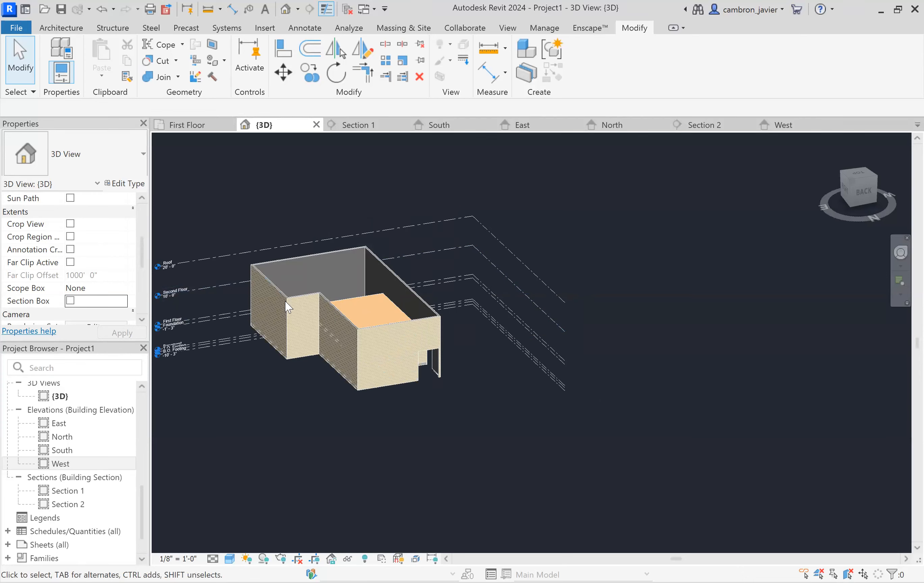
pyautogui.keyDown('shift'); pyautogui.moveTo(486, 455); pyautogui.dragTo(787, 491, button='middle'); pyautogui.keyUp('shift')
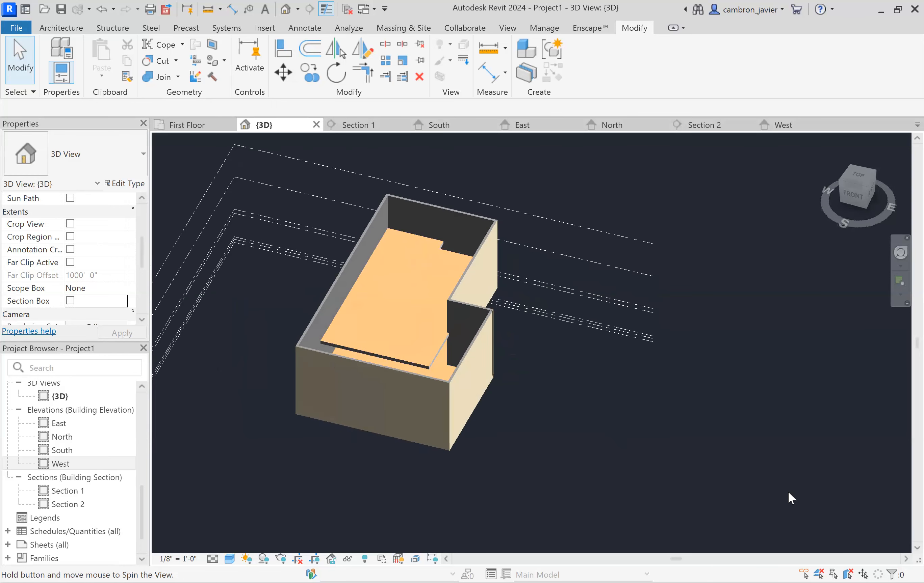